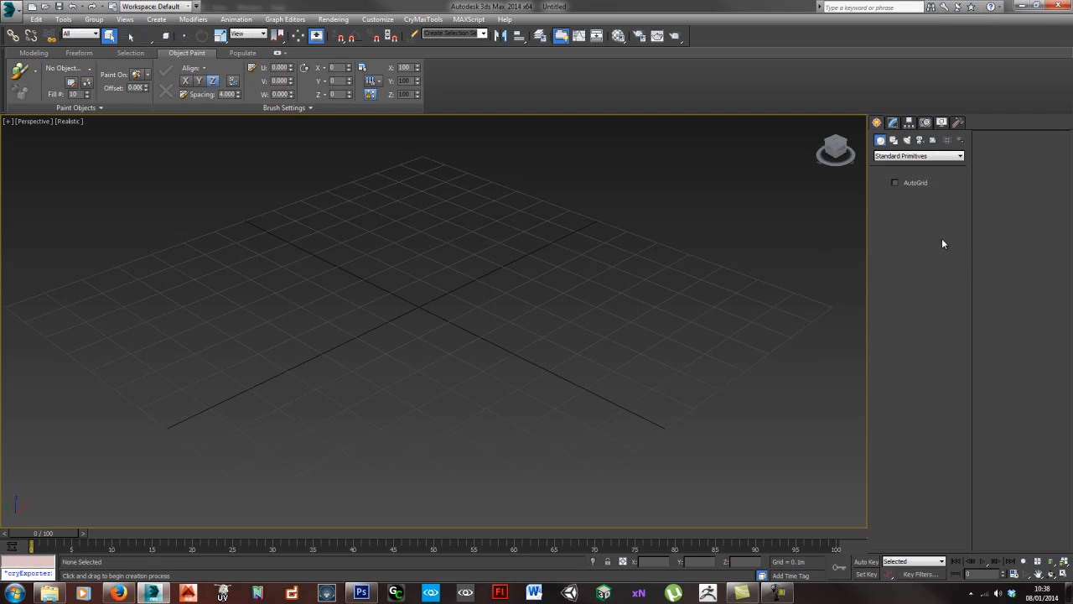
- Create a 1.0 m by 1.0 m plane on the grid with one length segment and one width segment
drag(205, 300, 701, 304)
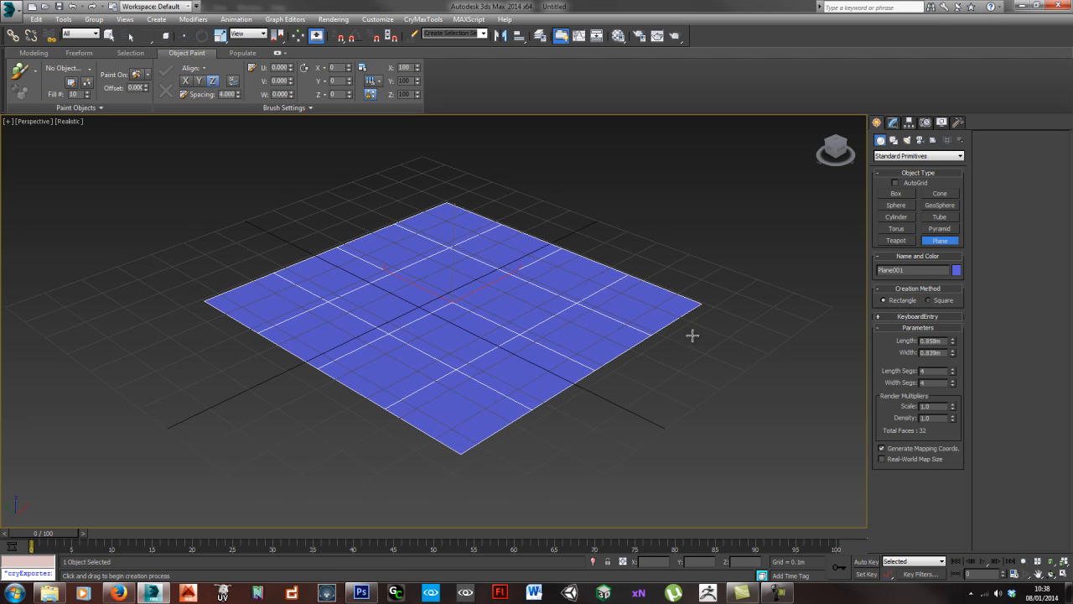
drag(943, 342, 850, 336)
text(1)
key(Tab)
text(1)
key(Return)
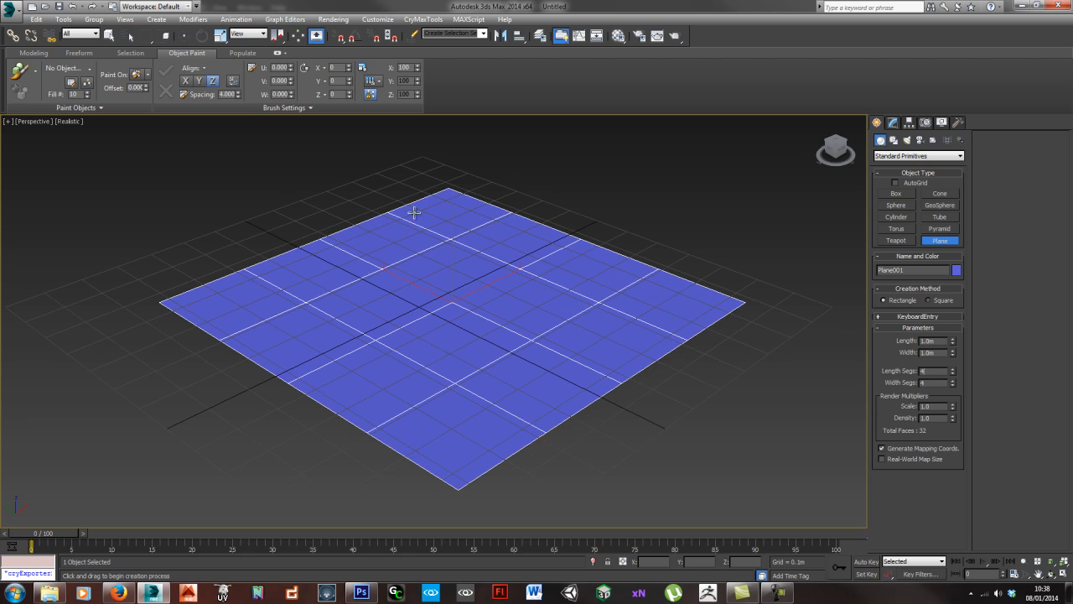
right_click(952, 372)
right_click(952, 384)
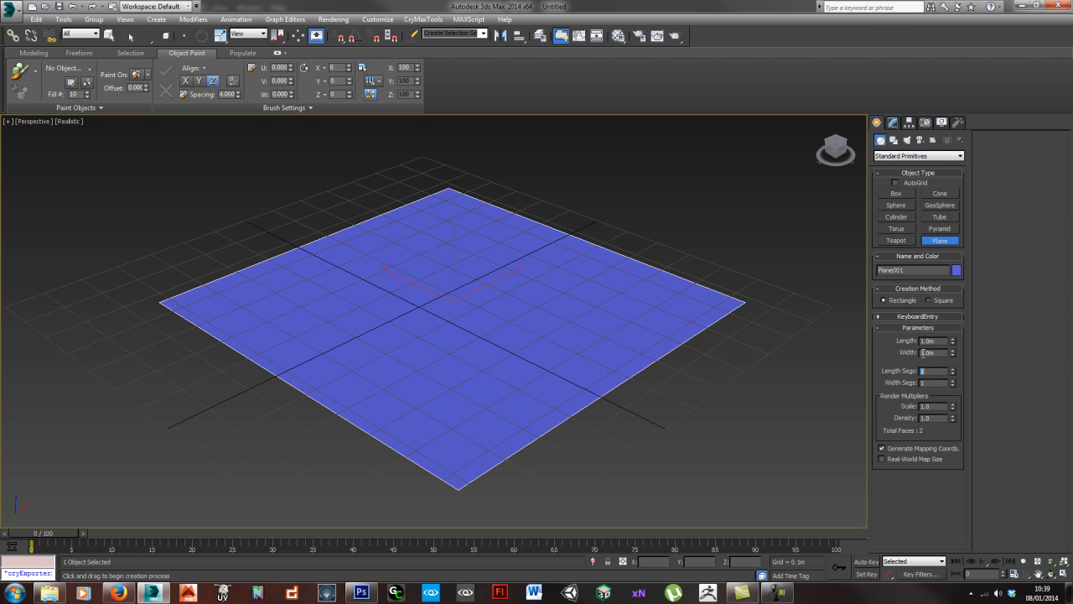
- Apply diffBASE.tga from the Trees textures folder to the plane and put the folder window away
middle_drag(546, 378, 520, 374)
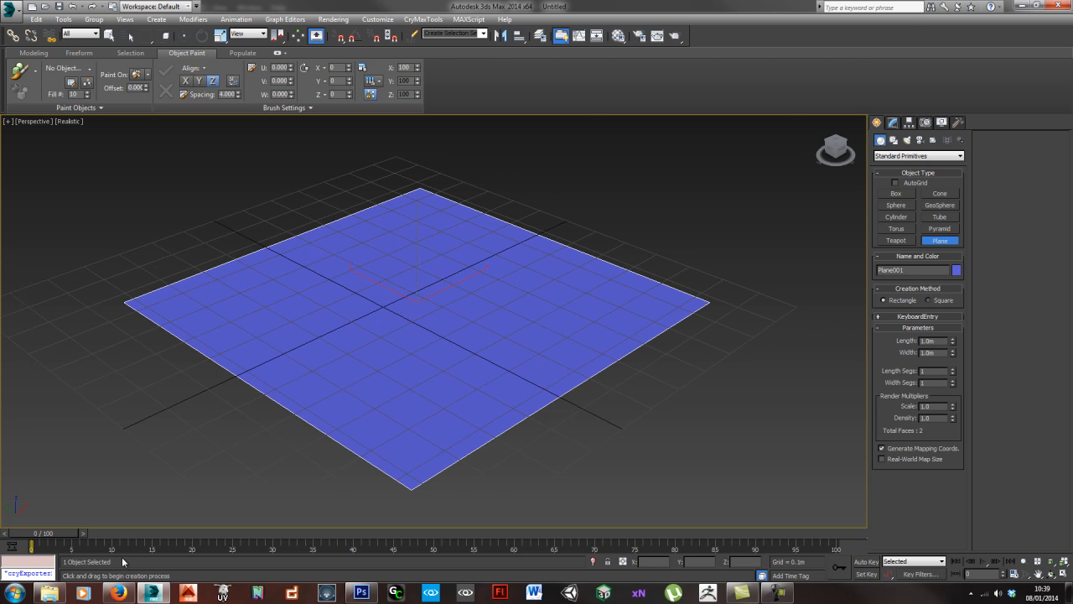
click(51, 592)
drag(674, 109, 331, 336)
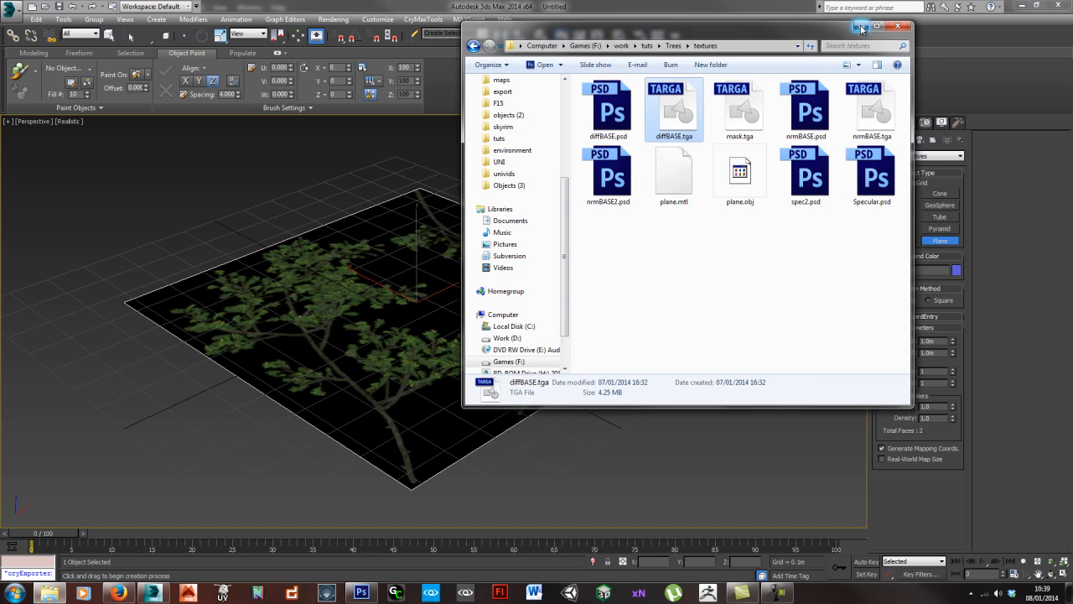
click(856, 25)
- Sample the plane's material into the Material Editor and copy its diffBASE.tga diffuse map to the opacity slot
alt+middle_drag(460, 304, 450, 291)
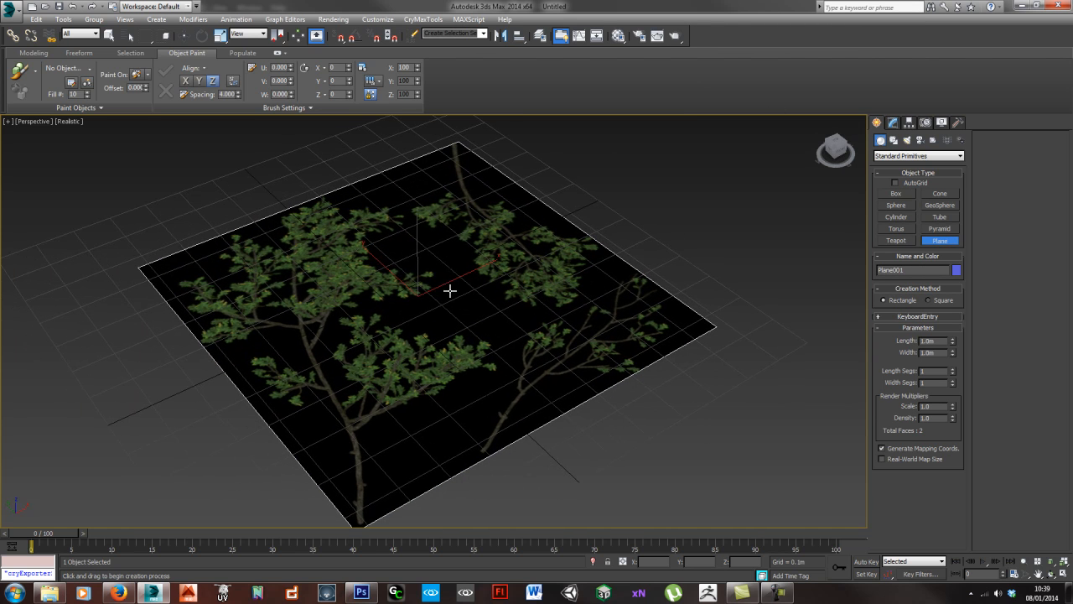
key(m)
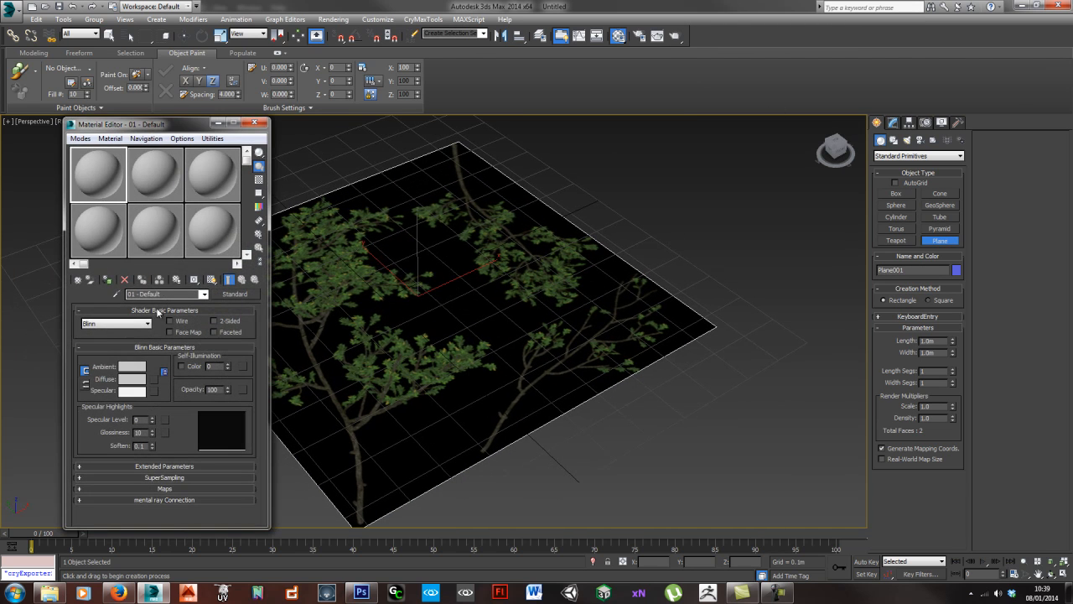
click(118, 293)
click(451, 286)
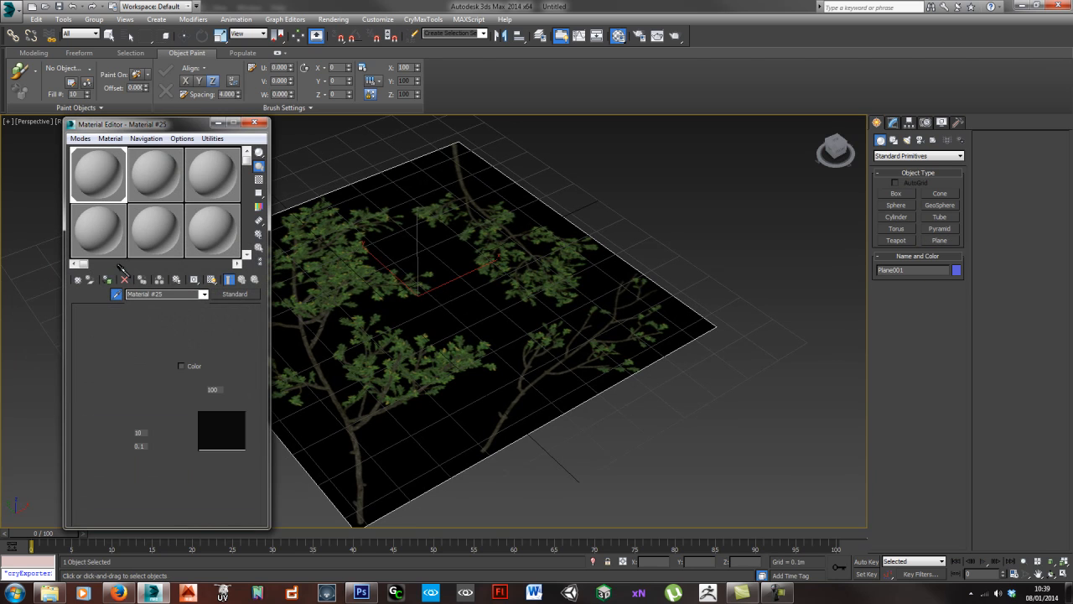
click(165, 488)
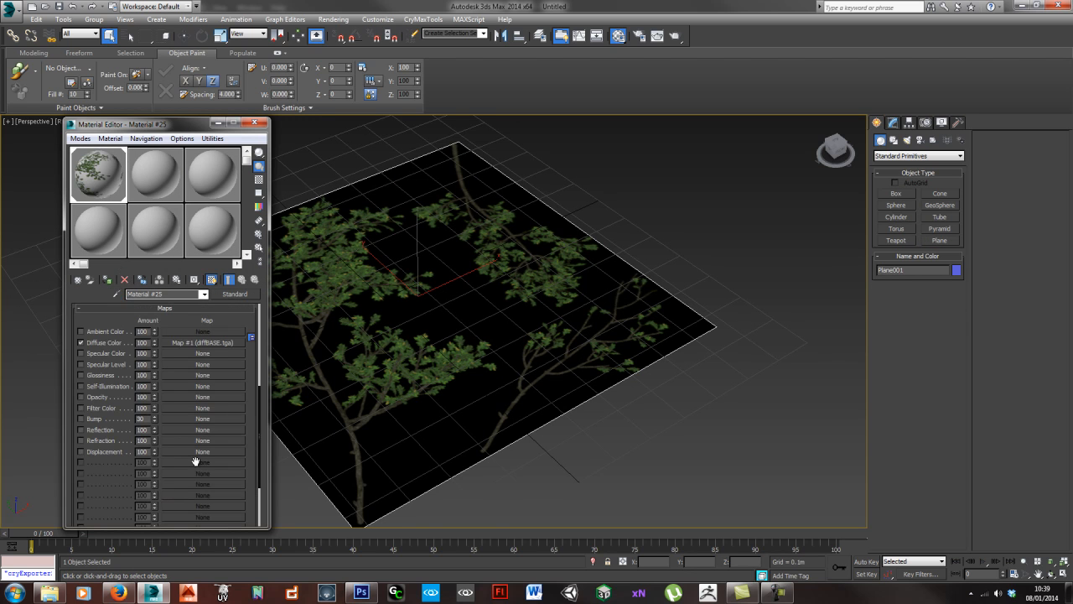
drag(206, 343, 175, 401)
click(141, 361)
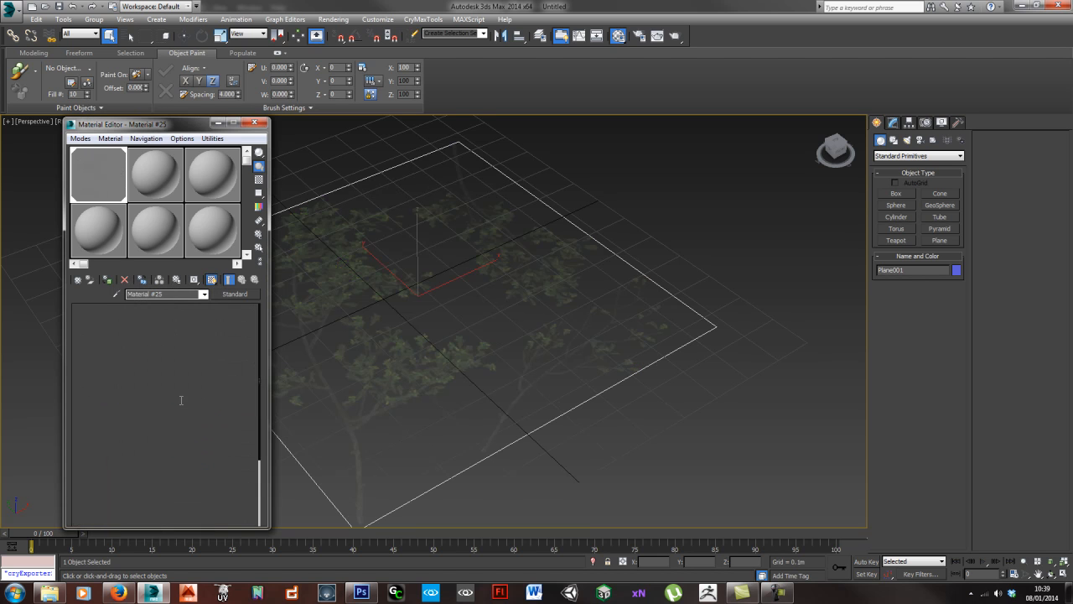
- Set the opacity bitmap's mono channel output to Alpha and convert the plane to an editable poly
click(180, 400)
scroll(138, 461, down, 5)
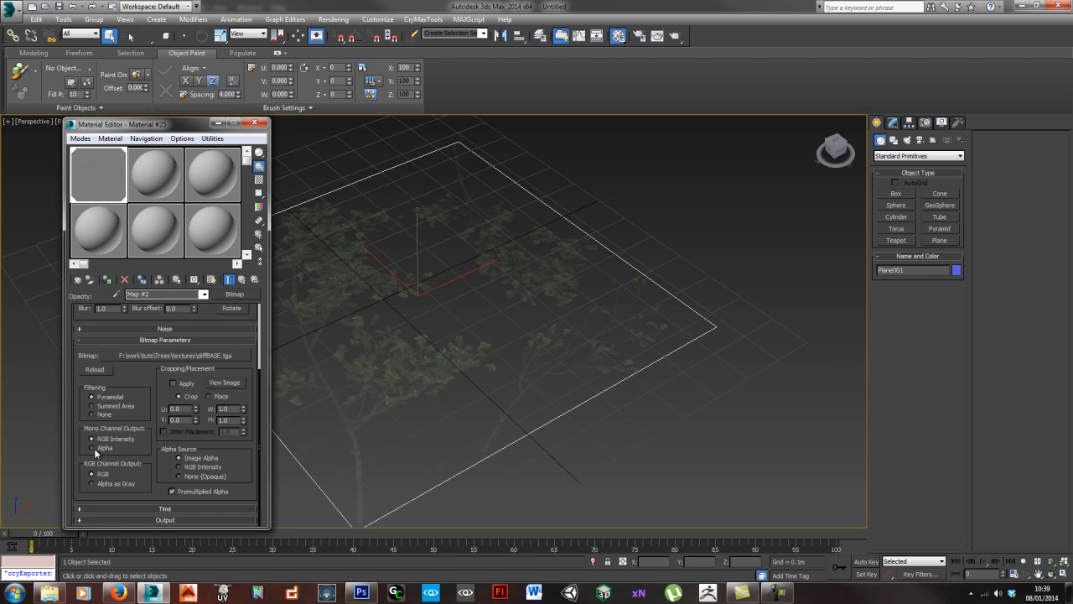
middle_drag(426, 333, 535, 299)
click(263, 122)
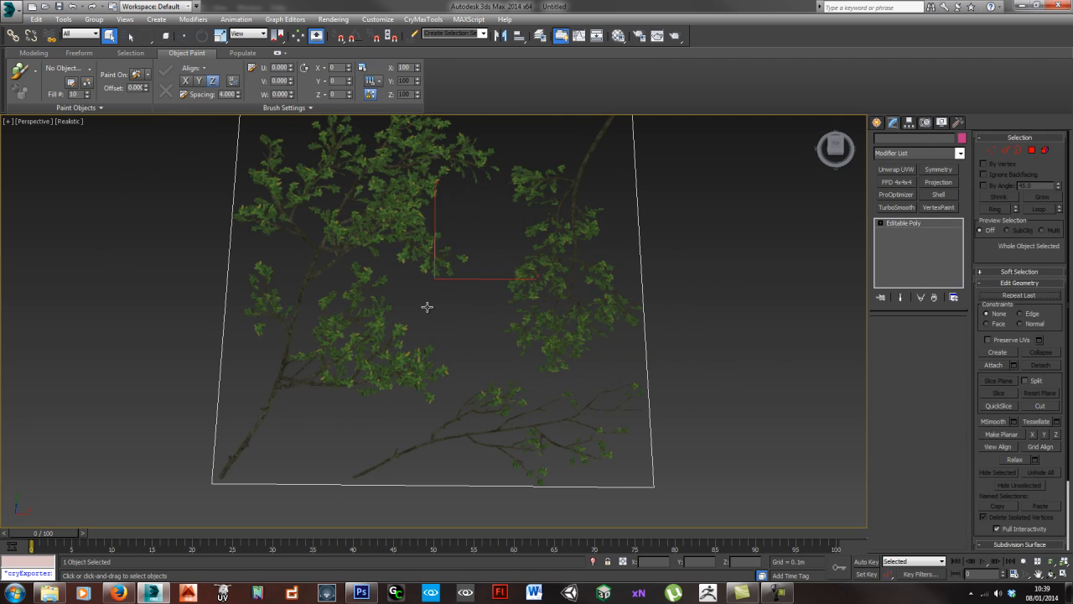
alt+middle_drag(431, 303, 433, 297)
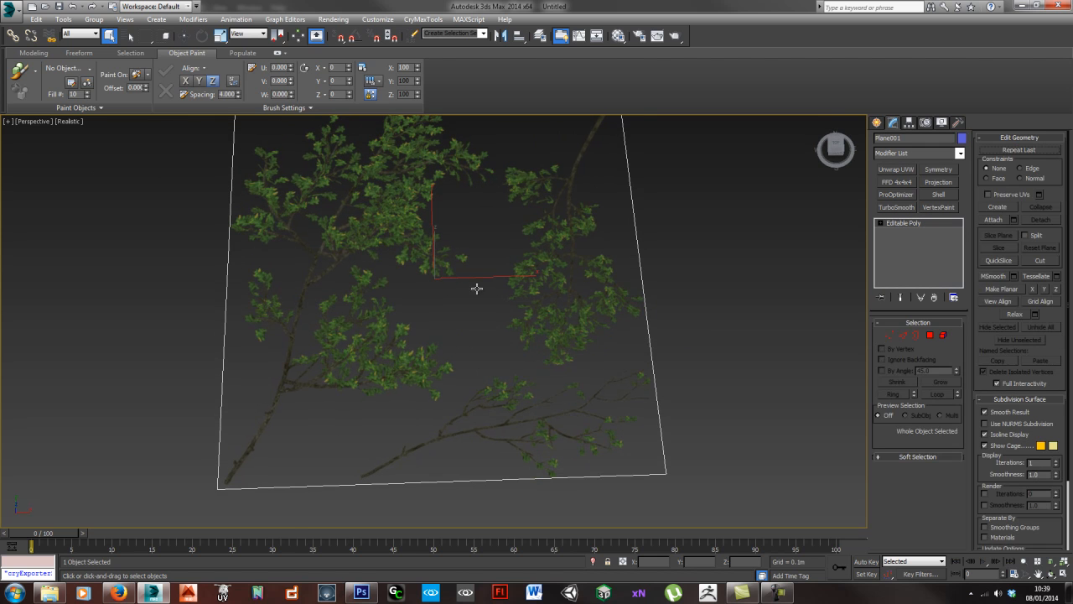
alt+middle_drag(477, 340, 484, 292)
scroll(497, 294, down, 3)
middle_drag(471, 243, 462, 244)
mouse_move(483, 318)
alt+middle_down()
mouse_move(472, 319)
mouse_move(484, 311)
alt+middle_up()
scroll(475, 321, up, 3)
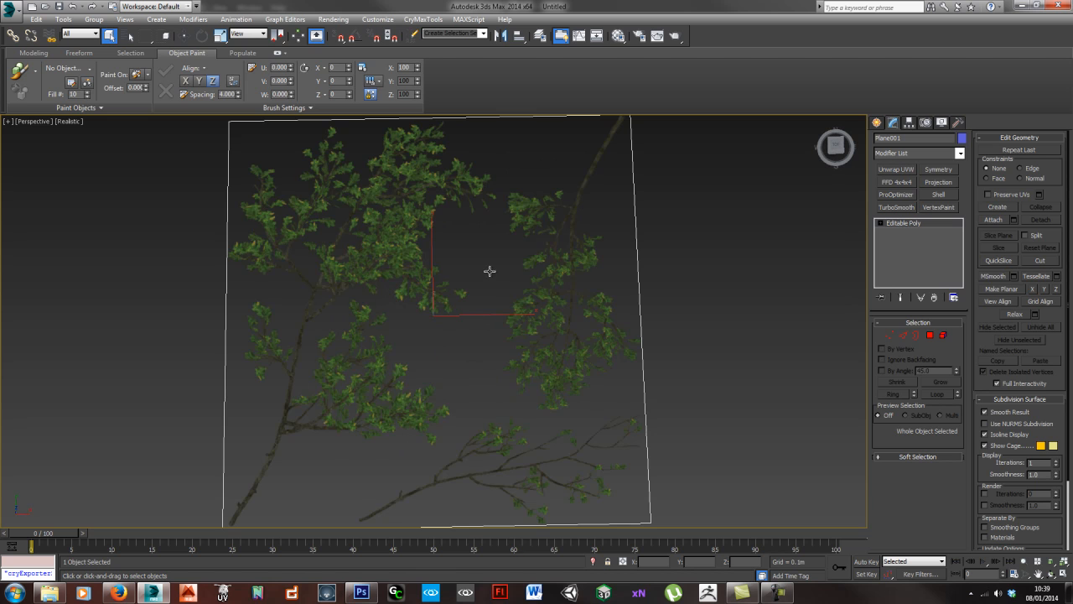
middle_drag(490, 271, 487, 263)
middle_drag(522, 139, 474, 230)
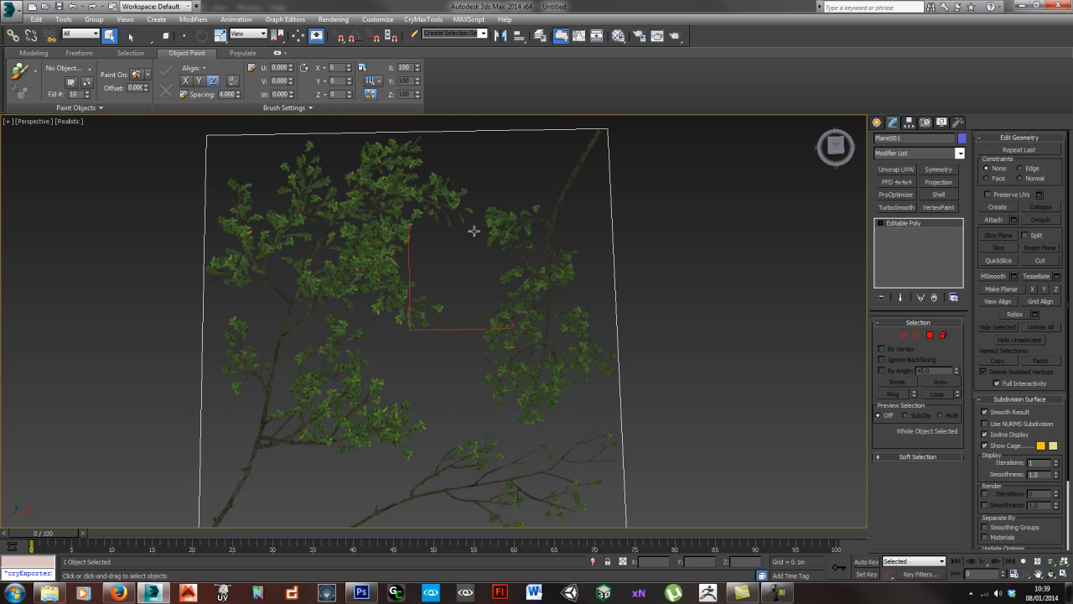
scroll(474, 234, down, 3)
- In the top view, use Swift Loop to add two vertical edge loops and one horizontal loop separating the plane's branches
key(t)
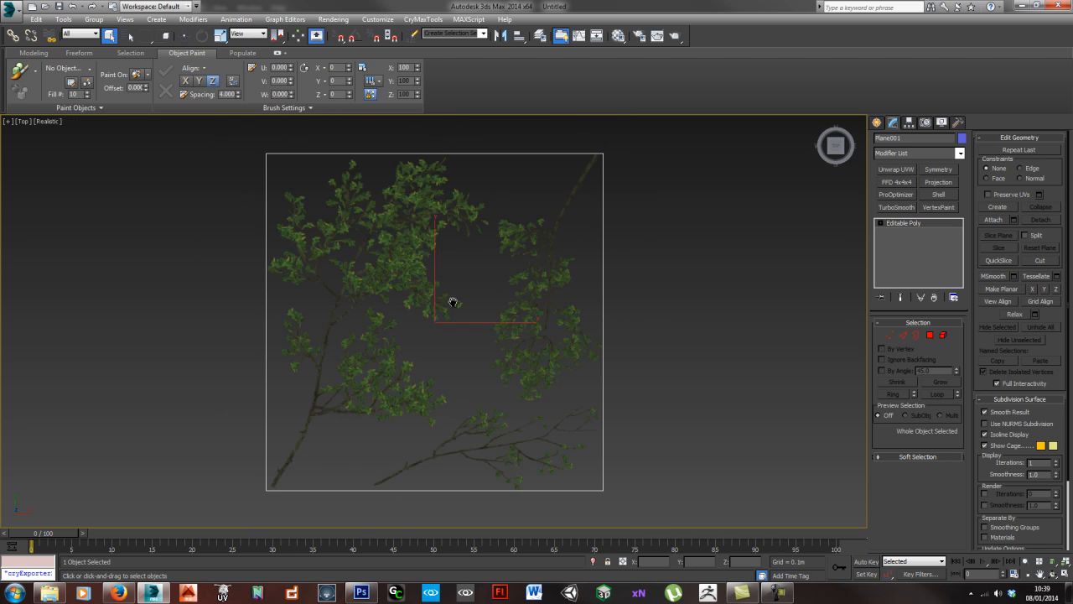
key(alt+shift+w)
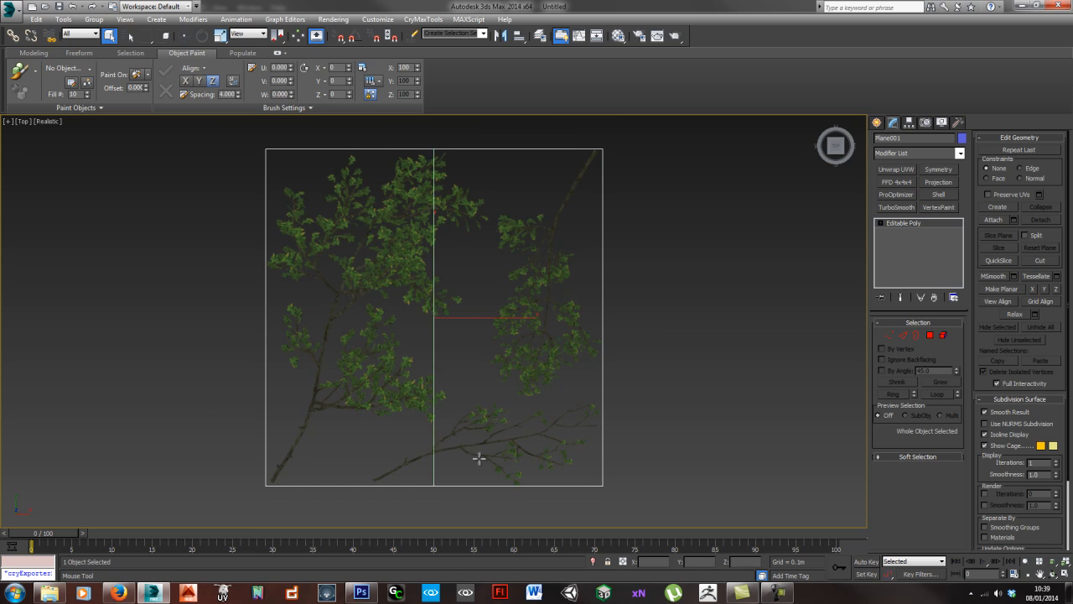
click(491, 450)
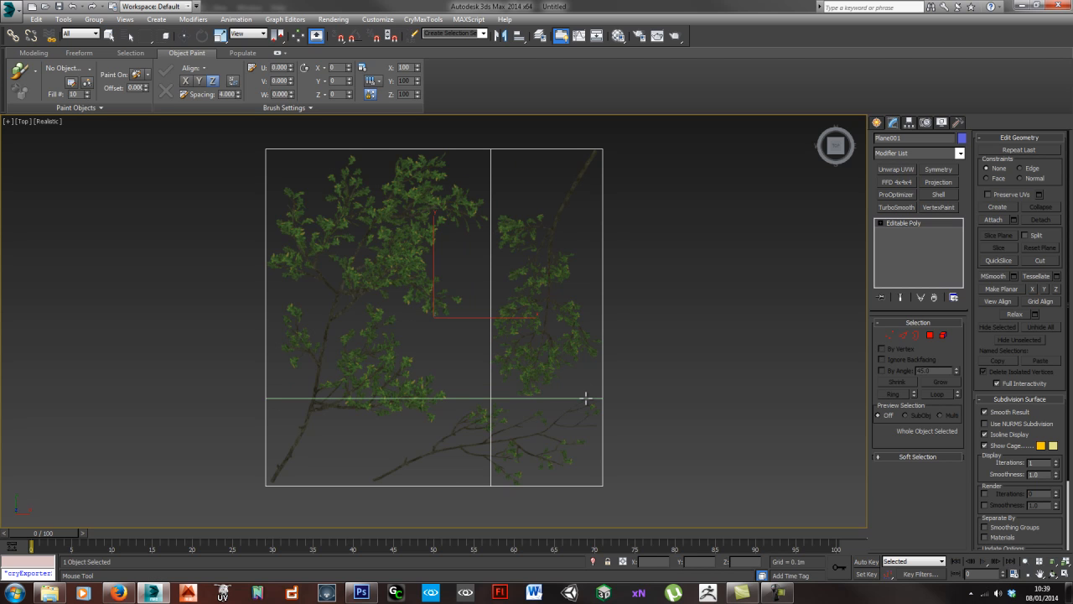
click(586, 398)
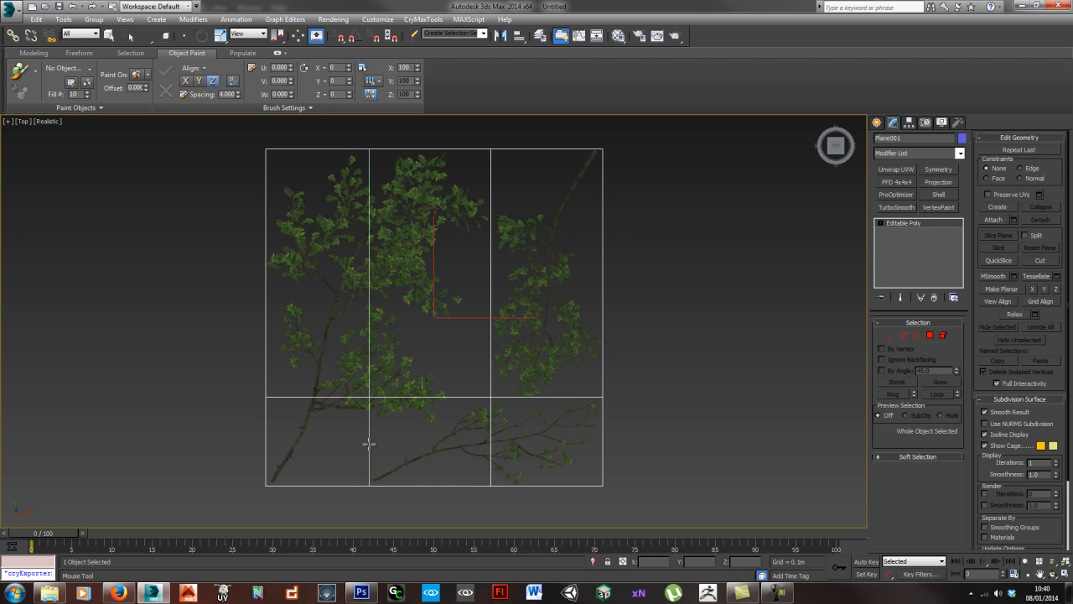
click(369, 445)
key(w)
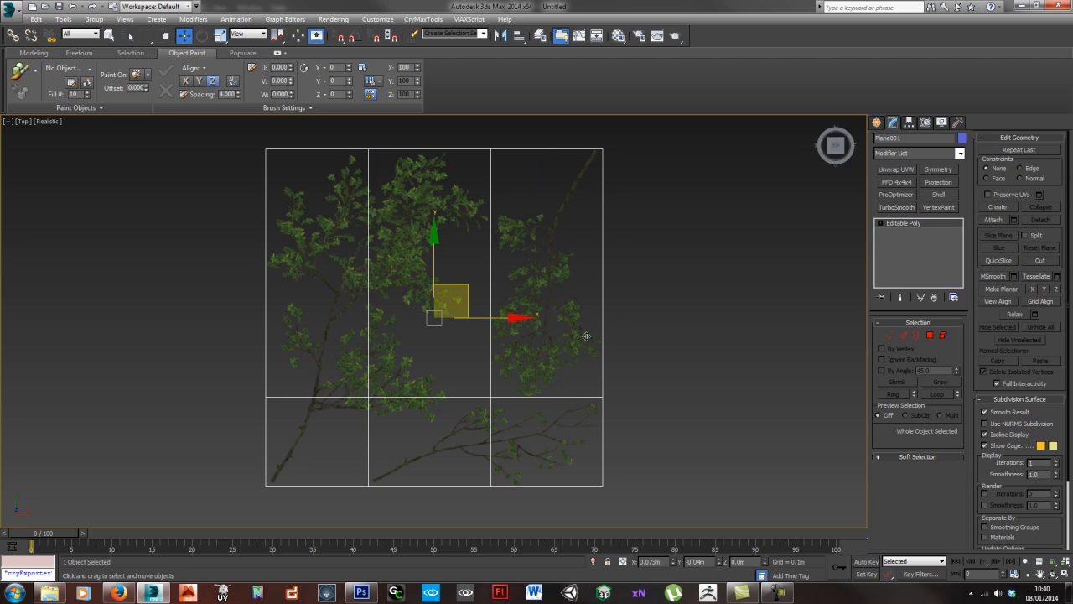
- Turn on Preserve UVs and move the vertex where the right vertical loop crosses the horizontal one slightly left, away from the hanging branch
scroll(532, 312, up, 5)
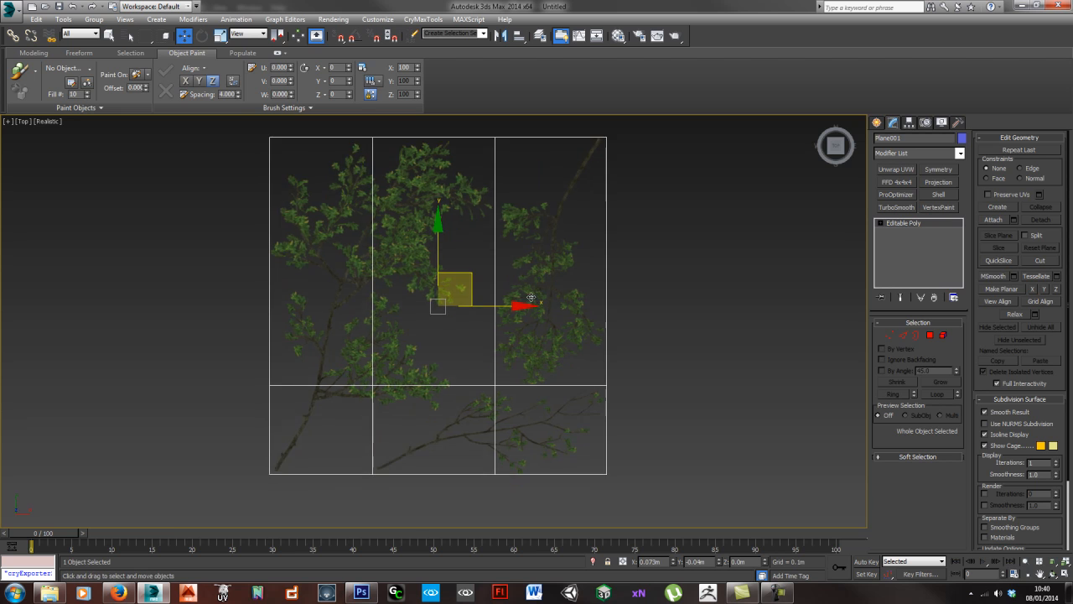
key(1)
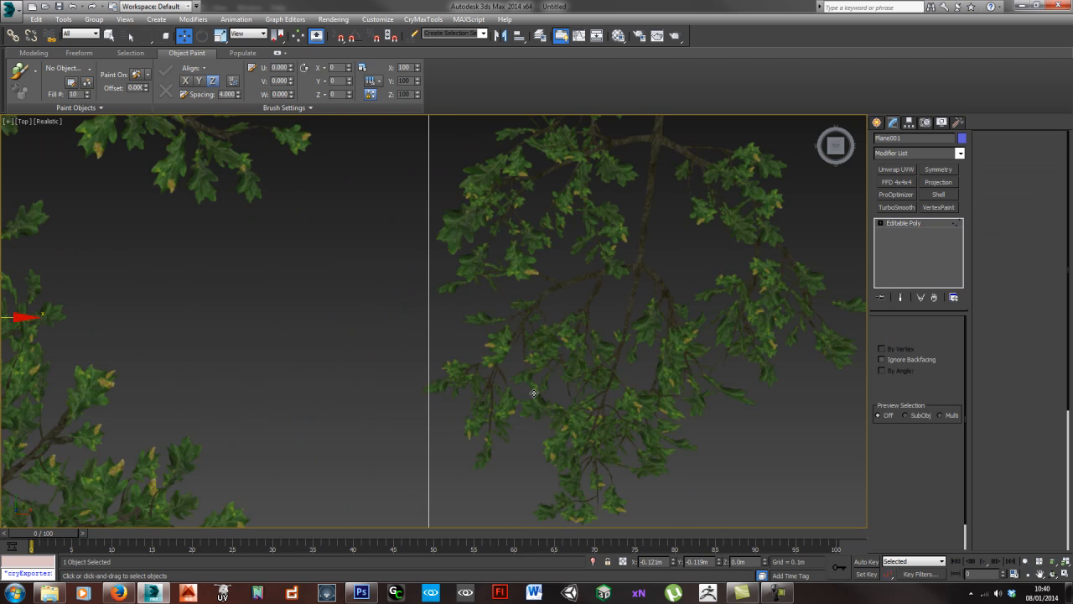
scroll(534, 321, down, 4)
scroll(459, 294, down, 2)
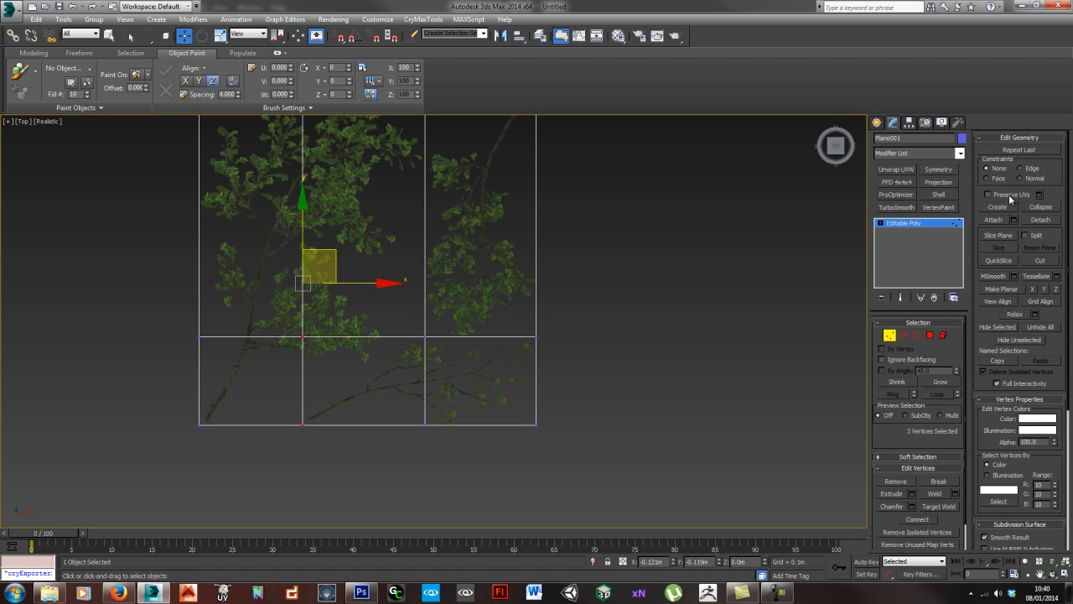
click(430, 341)
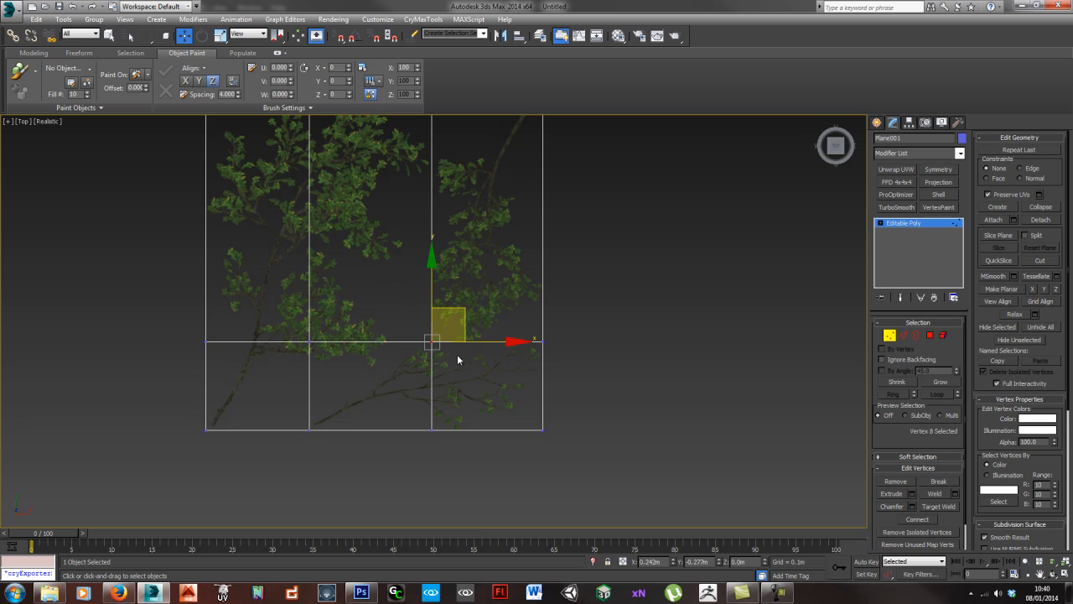
scroll(434, 369, up, 3)
drag(459, 325, 422, 325)
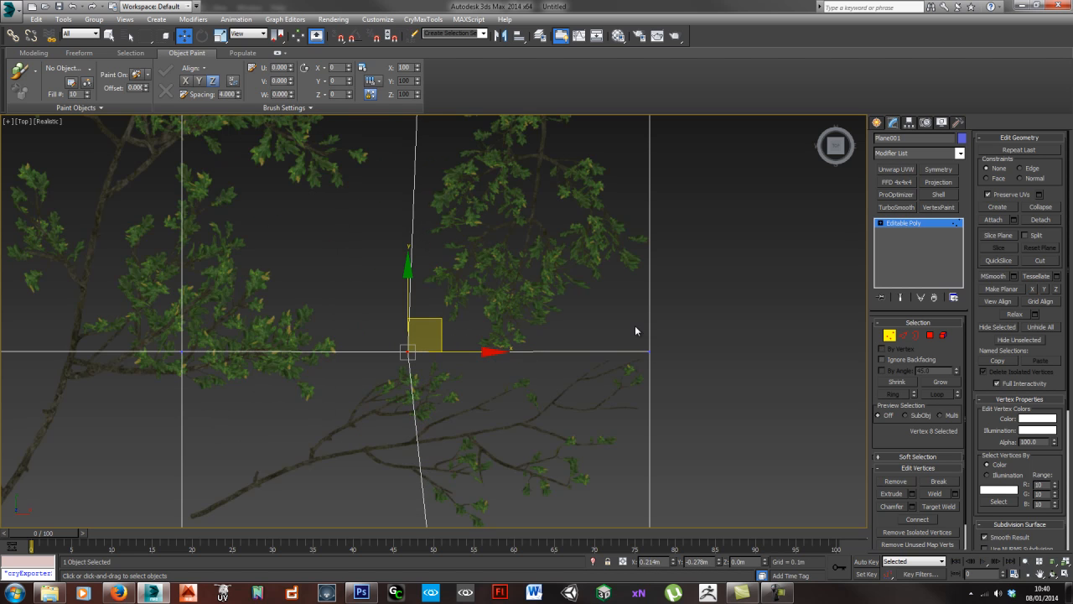
- Move the top vertex of the right vertical loop to the right so the edge clears the large branch's leaves
drag(673, 369, 675, 370)
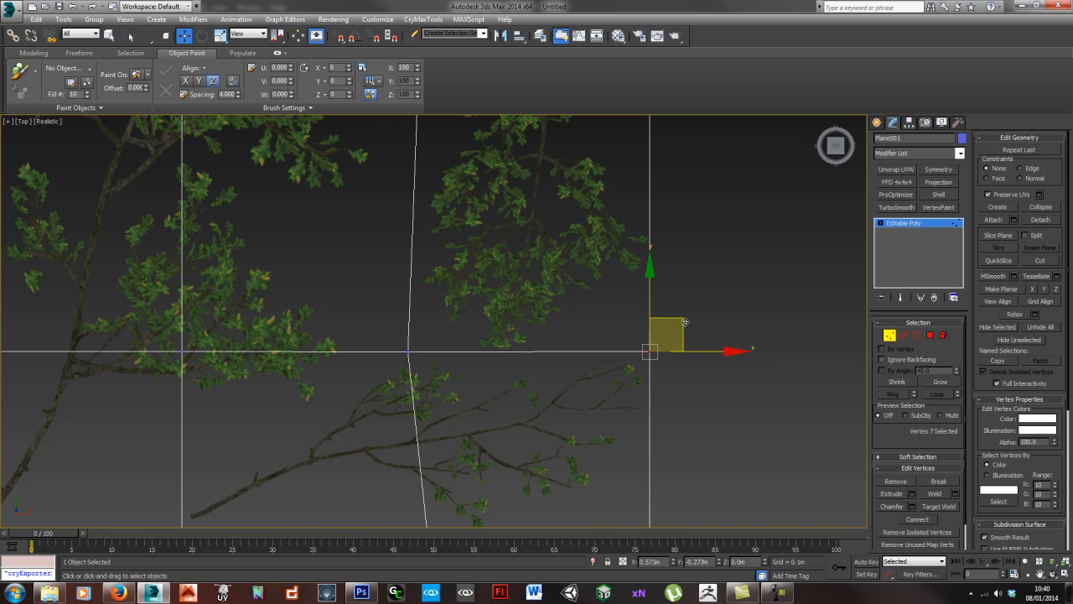
mouse_move(497, 217)
middle_down()
mouse_move(511, 364)
mouse_move(501, 425)
middle_up()
middle_drag(547, 238, 514, 351)
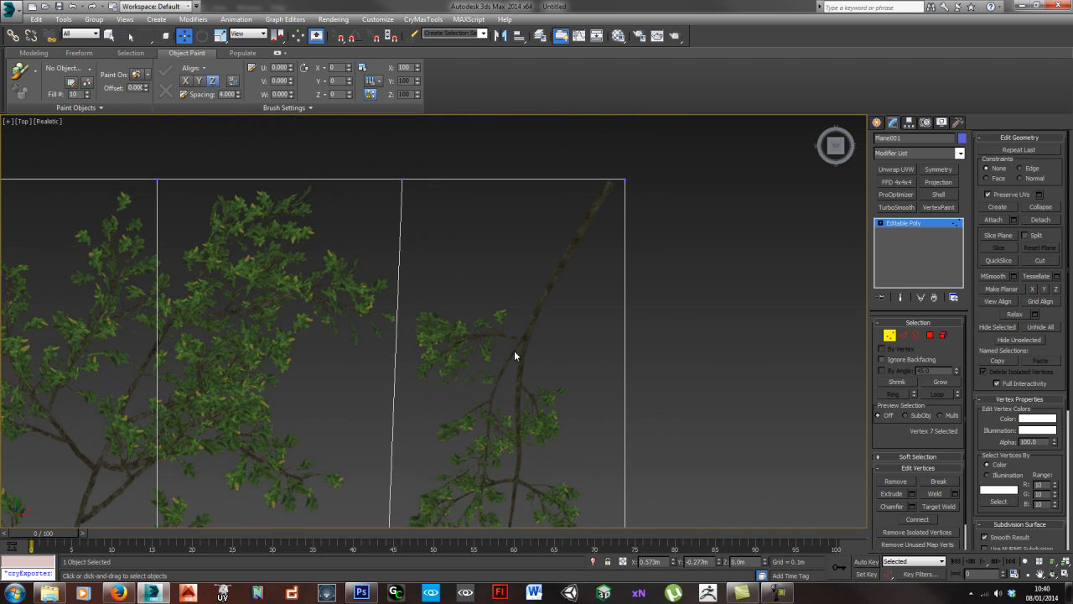
drag(382, 171, 471, 179)
mouse_move(571, 411)
middle_down()
mouse_move(560, 249)
mouse_move(556, 417)
mouse_move(620, 308)
middle_up()
middle_drag(345, 301, 409, 289)
scroll(388, 360, down, 2)
scroll(389, 362, down, 1)
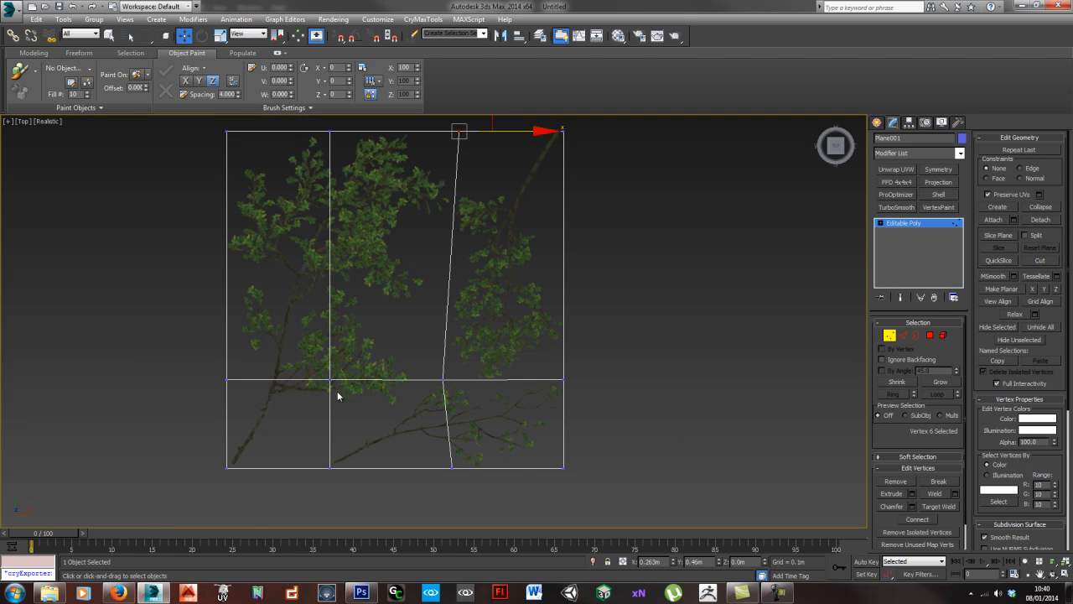
- Target-weld the vertex where the left vertical loop crosses the horizontal loop onto the bottom-border vertex below it
click(328, 381)
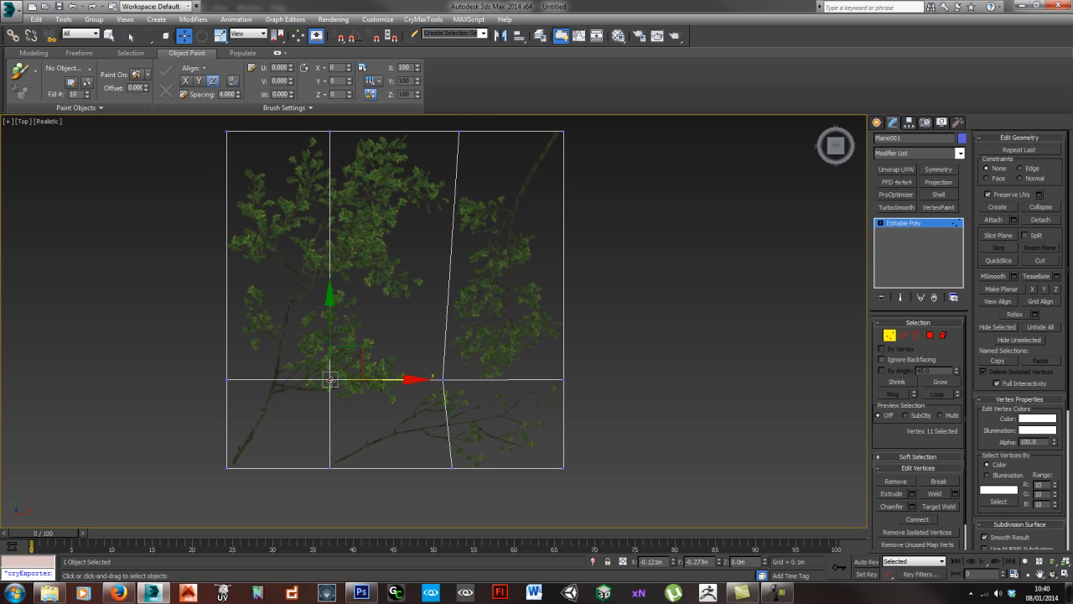
click(34, 53)
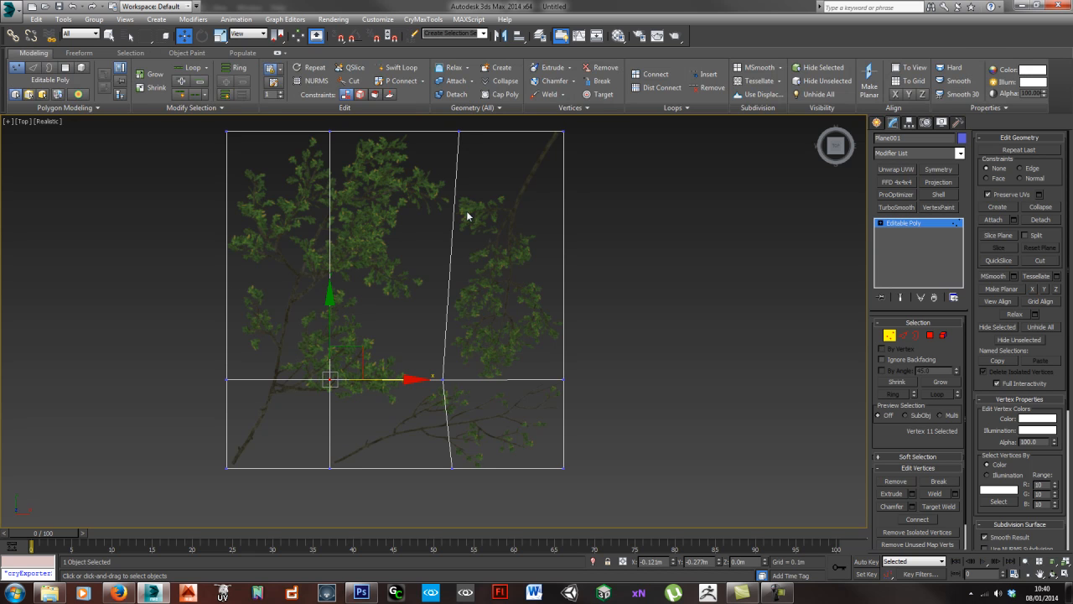
key(ctrl+shift+w)
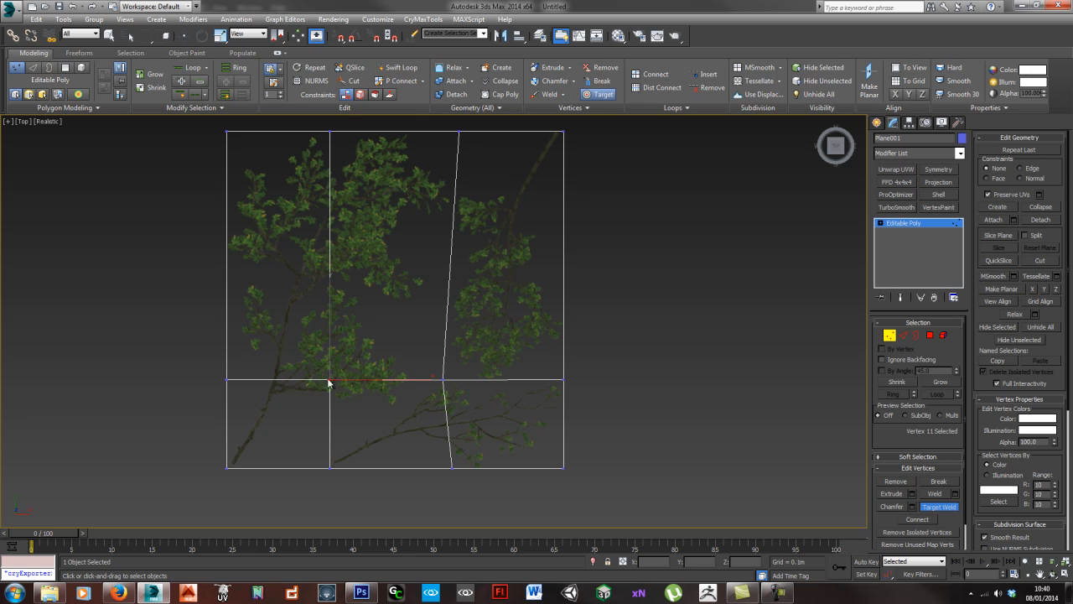
click(329, 468)
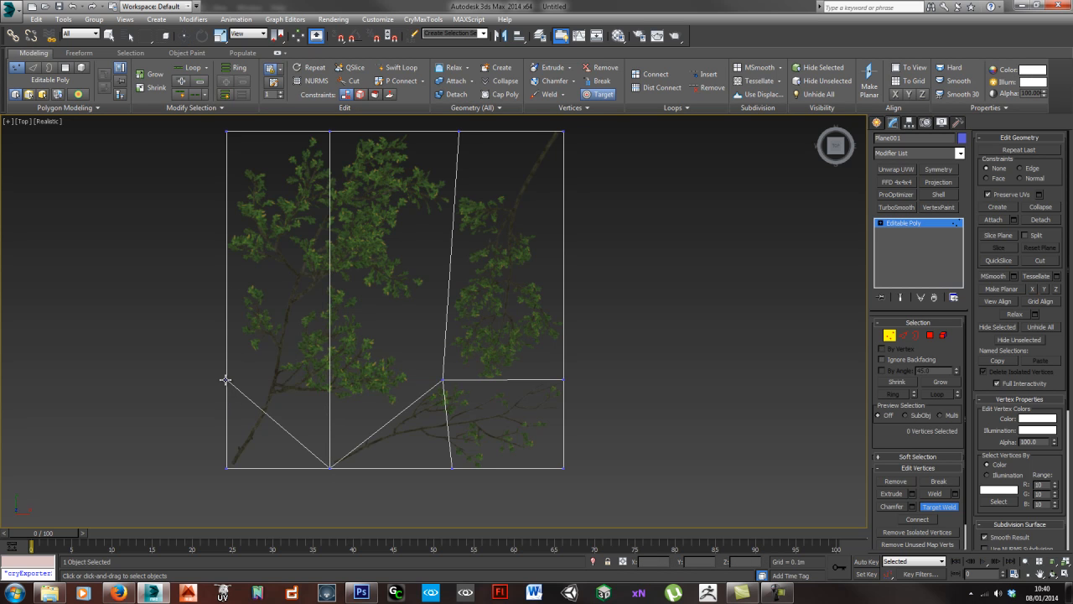
click(227, 467)
right_click(316, 437)
key(ctrl+z)
- Move the horizontal loop's vertex on the plane's left border down close to the bottom-left corner
middle_drag(301, 410, 321, 354)
scroll(235, 327, up, 2)
click(252, 326)
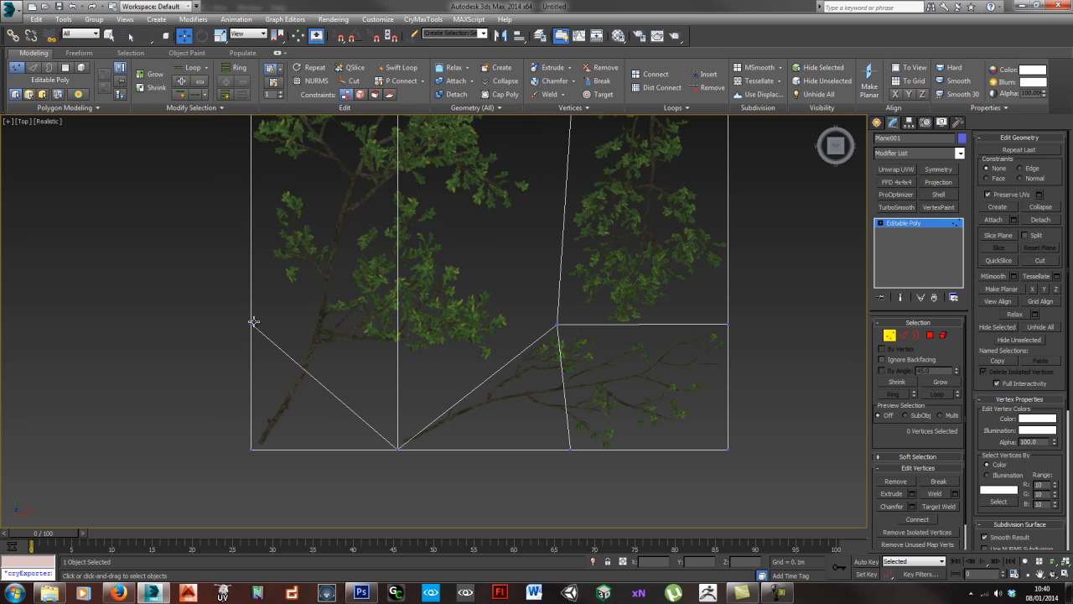
drag(252, 290, 249, 375)
- Remove the low edge running from the left border to the bottom vertex across the large branch's stem
key(2)
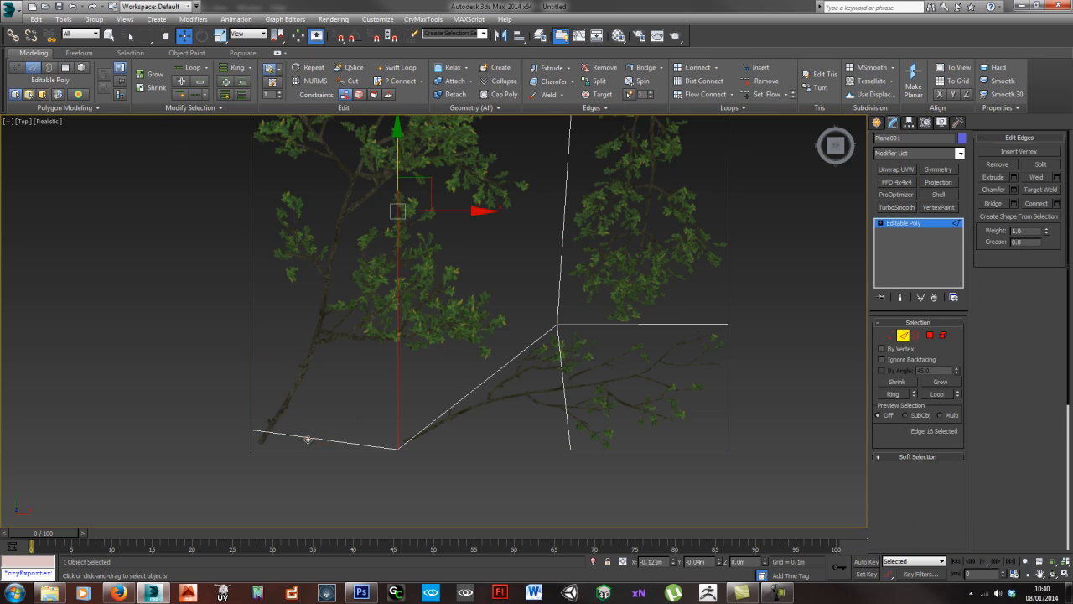
click(310, 439)
key(ctrl+d)
middle_drag(581, 300, 539, 326)
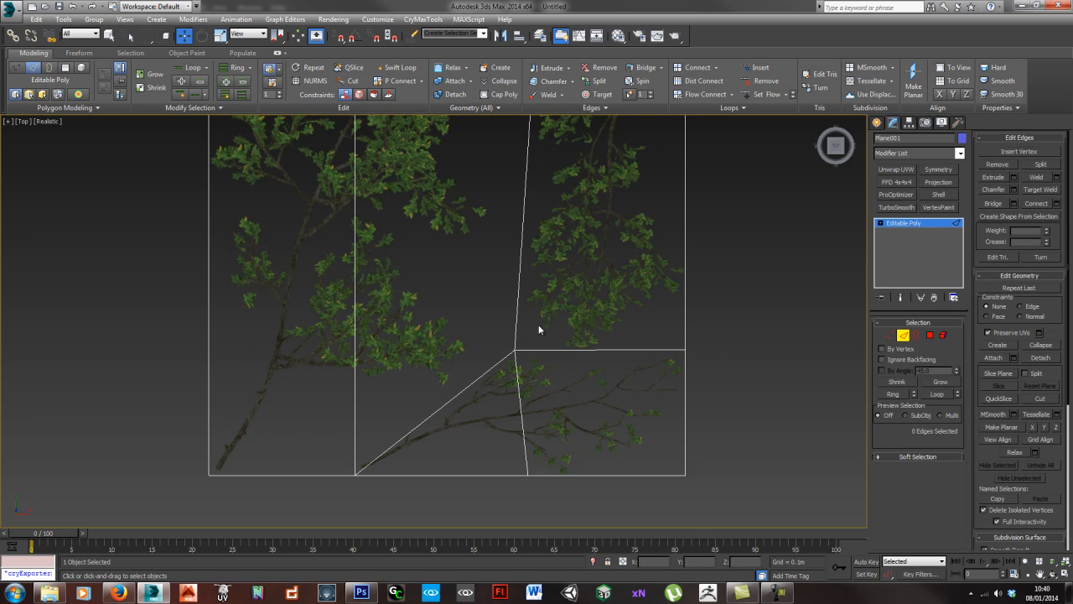
- Move the vertex at the small lower branch's stem left along the plane's bottom border, clear of the stem
key(1)
click(356, 474)
drag(406, 479, 363, 447)
- Remove the vertical edge running through the large branch's leaves
key(2)
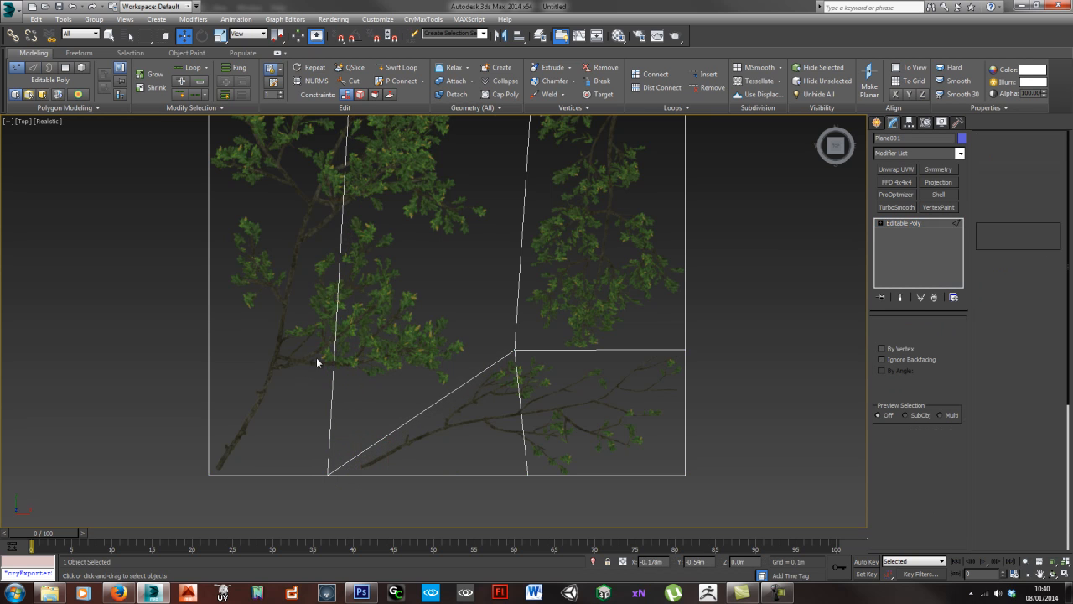
click(334, 352)
click(357, 355)
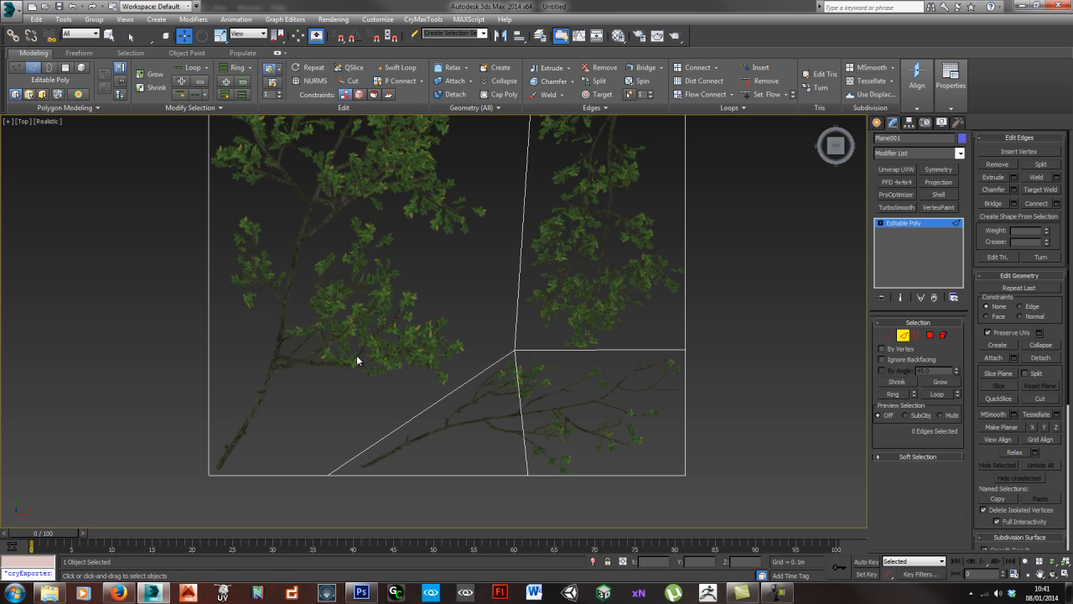
- Detach the polygon around the upper-right branch as a separate object
scroll(358, 356, down, 4)
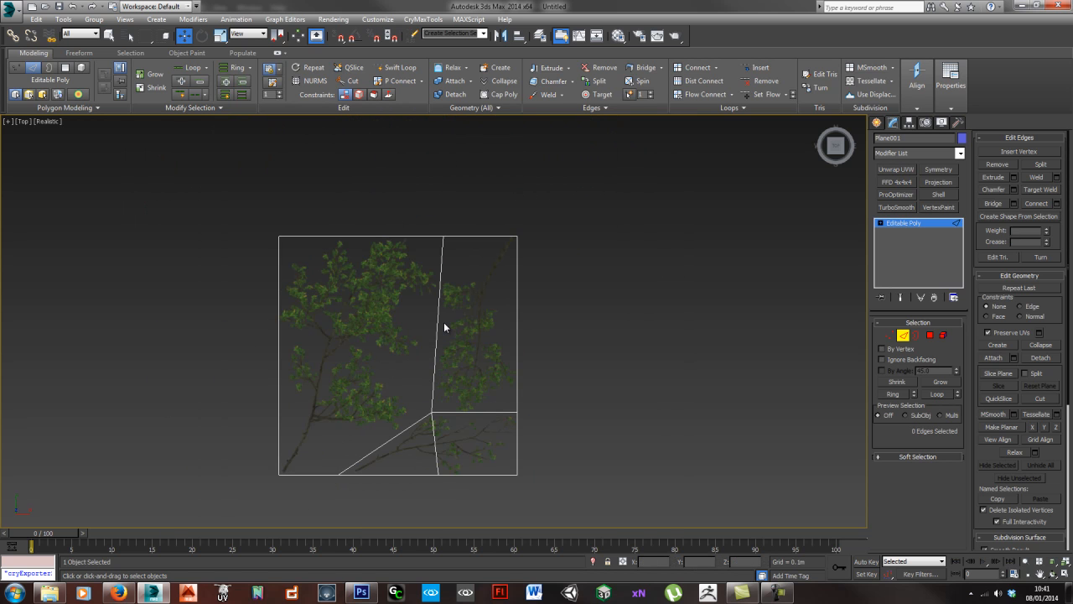
scroll(445, 350, up, 6)
middle_drag(482, 404, 400, 295)
scroll(446, 312, down, 2)
middle_drag(420, 366, 536, 369)
middle_drag(549, 137, 512, 311)
scroll(506, 308, down, 4)
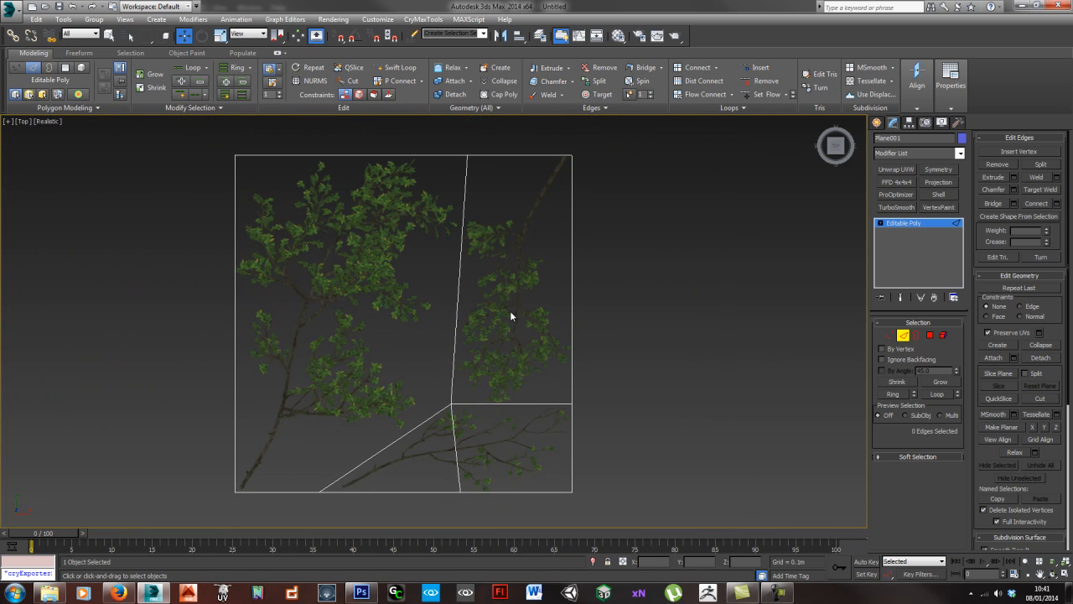
key(4)
click(508, 320)
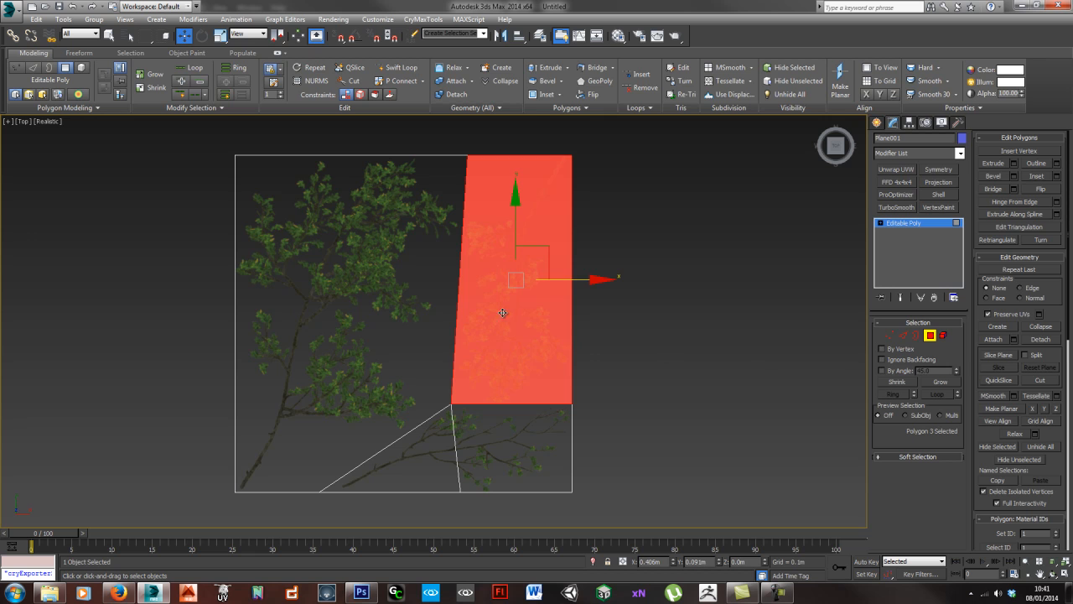
click(1038, 341)
key(Return)
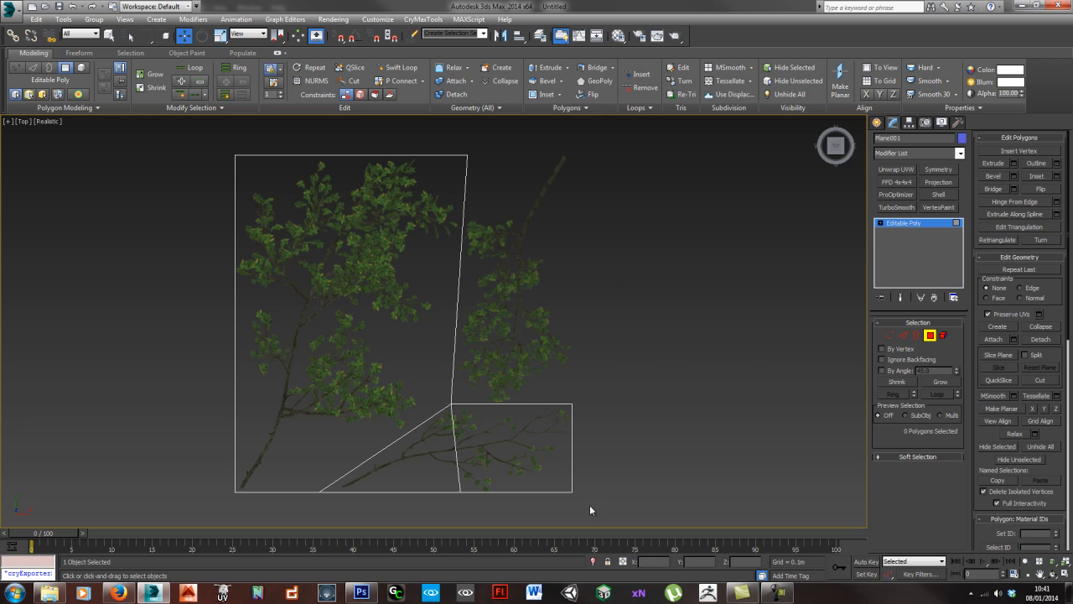
- Detach the two polygons around the small lower branch as a separate object
drag(410, 470, 410, 468)
click(1039, 340)
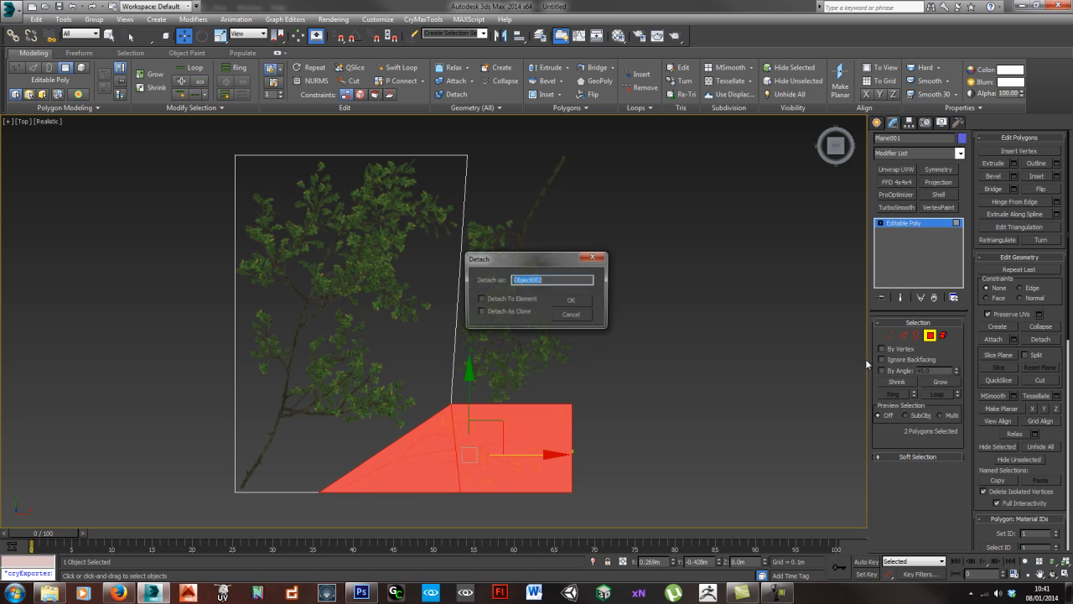
click(562, 302)
click(933, 336)
- Center the pivots of the separated branch planes on their own geometry
click(474, 450)
click(536, 340)
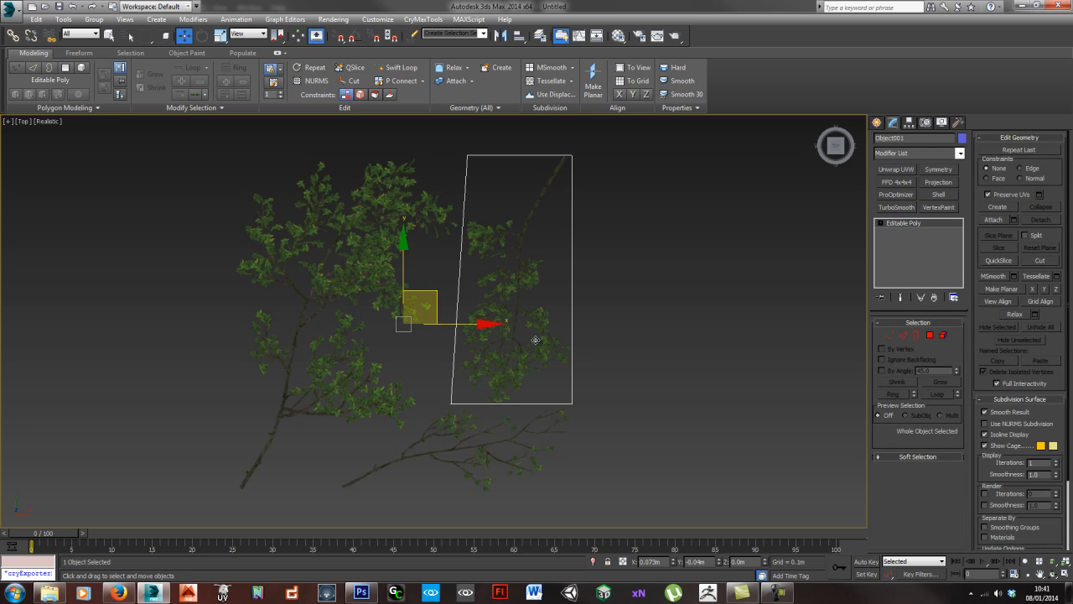
key(alt+c)
click(320, 286)
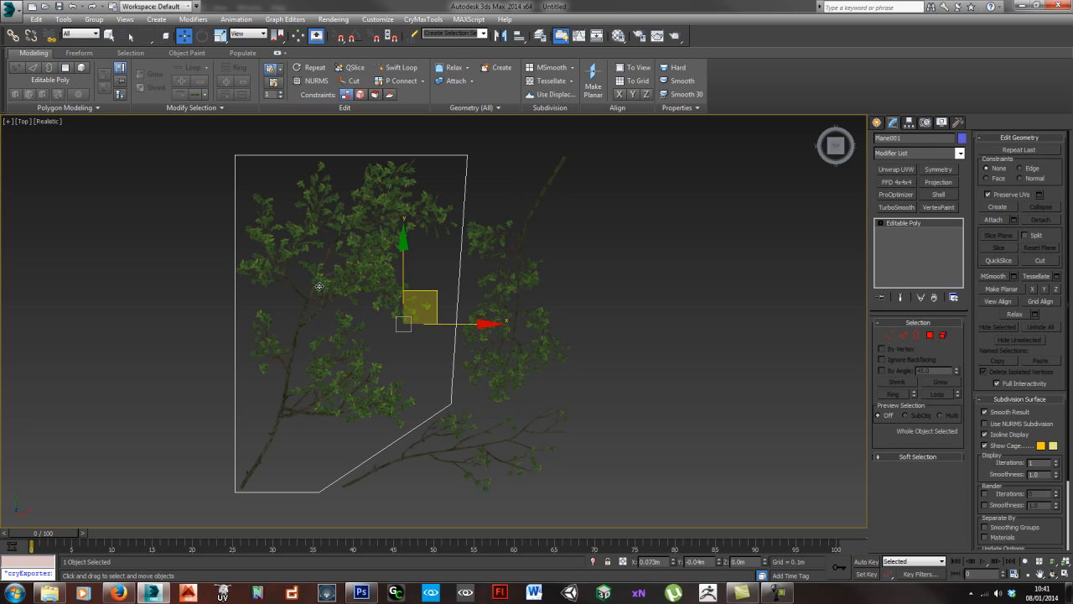
key(alt+c)
- Move the three branch planes apart, with the large branch on the left and the two smaller ones on the right
drag(390, 313, 257, 285)
drag(528, 461, 589, 475)
drag(501, 293, 644, 265)
click(677, 381)
scroll(575, 402, down, 5)
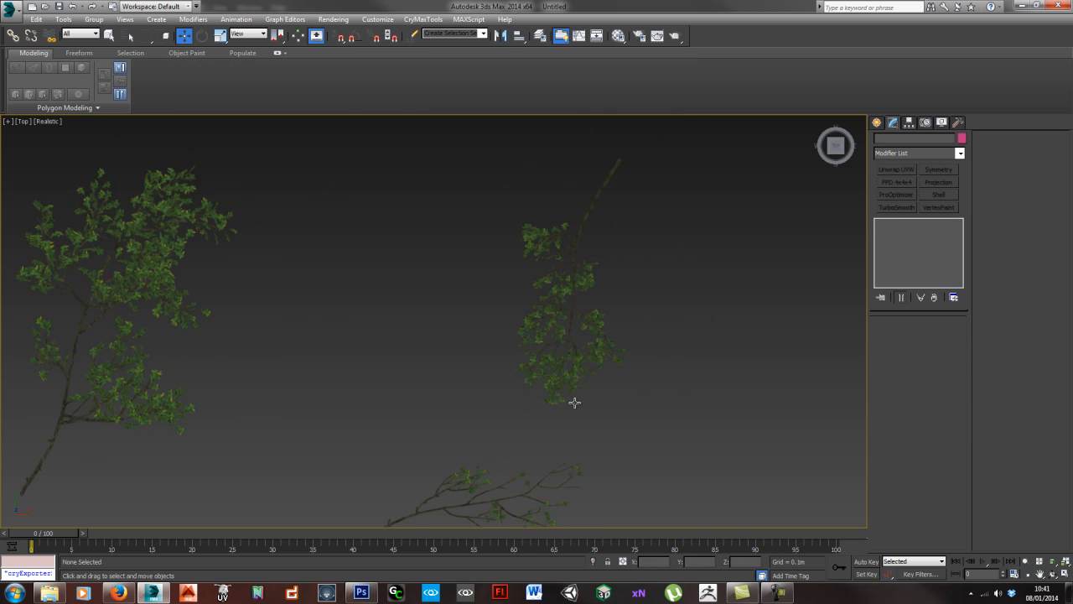
drag(566, 349, 567, 280)
drag(532, 455, 593, 467)
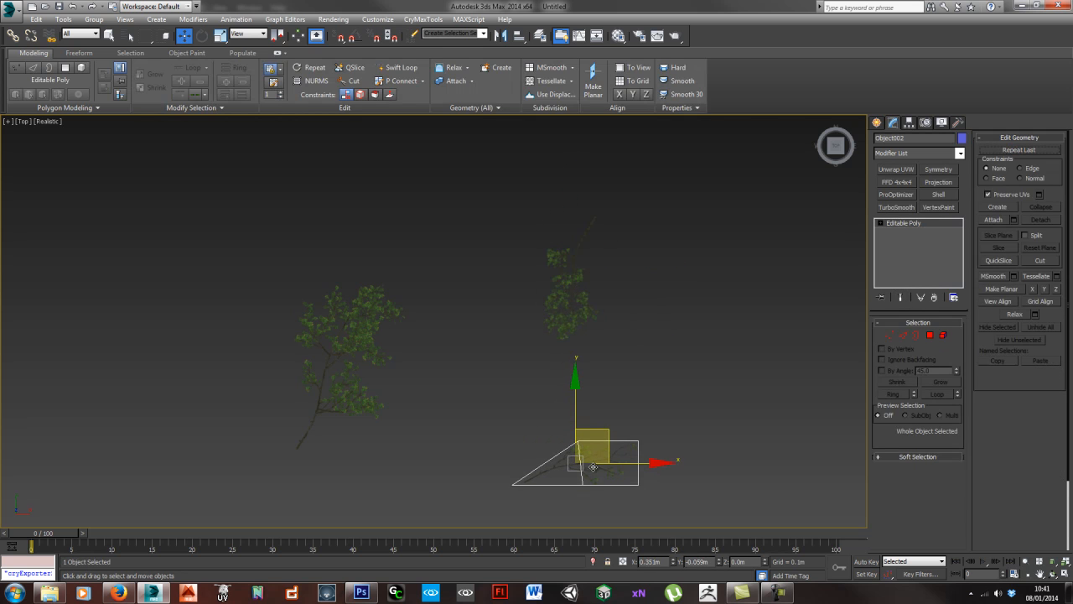
click(675, 382)
- Remove the extra vertex on the bottom border of the large branch's plane
scroll(354, 388, up, 10)
scroll(419, 369, down, 3)
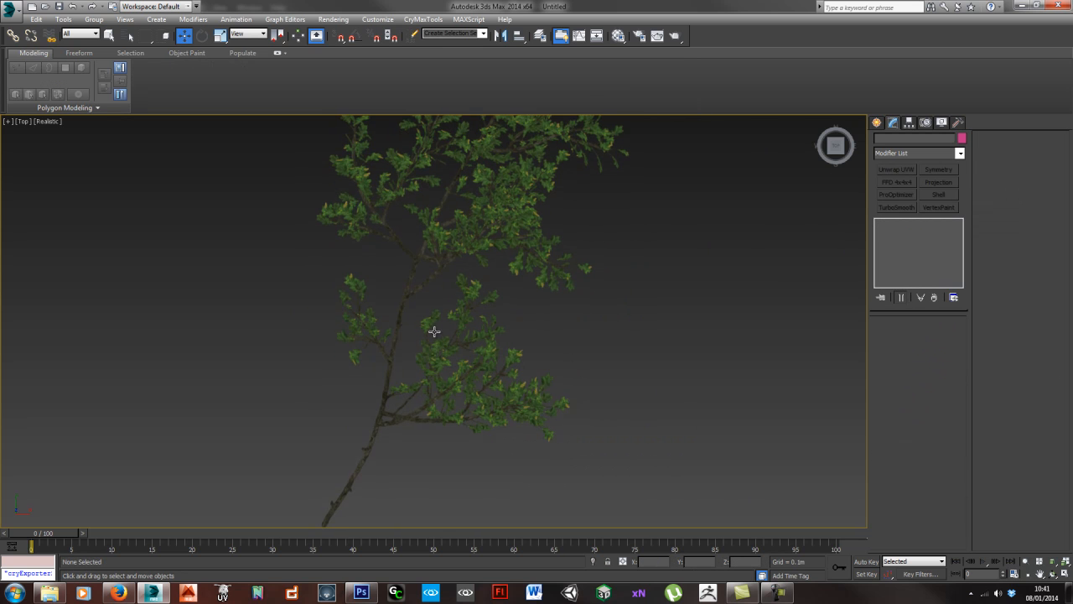
click(474, 341)
scroll(477, 343, down, 5)
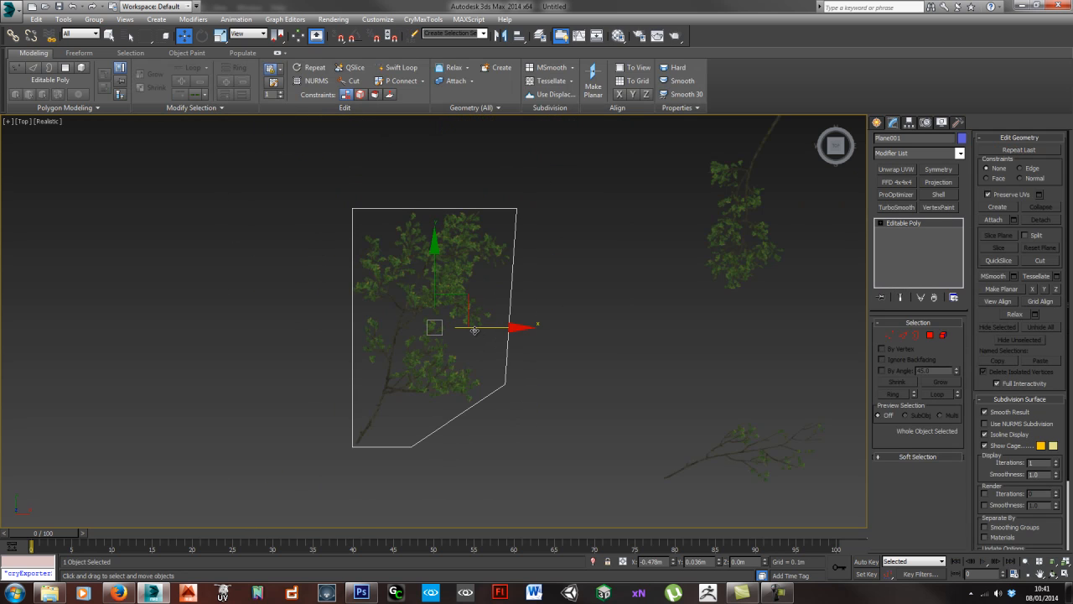
middle_drag(443, 437, 490, 367)
scroll(490, 366, up, 3)
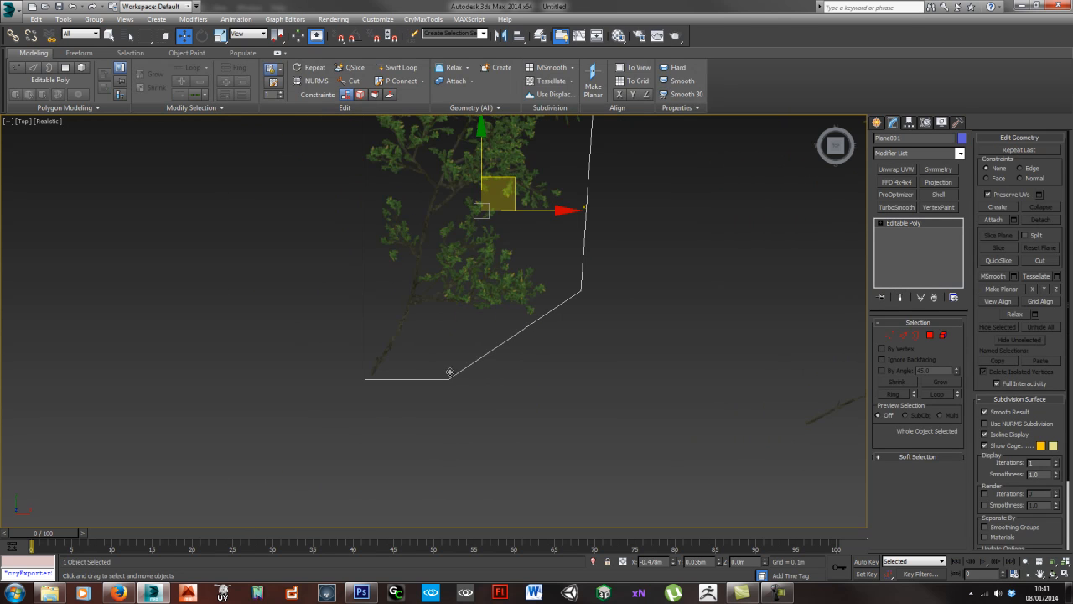
key(1)
click(448, 378)
key(BackSpace)
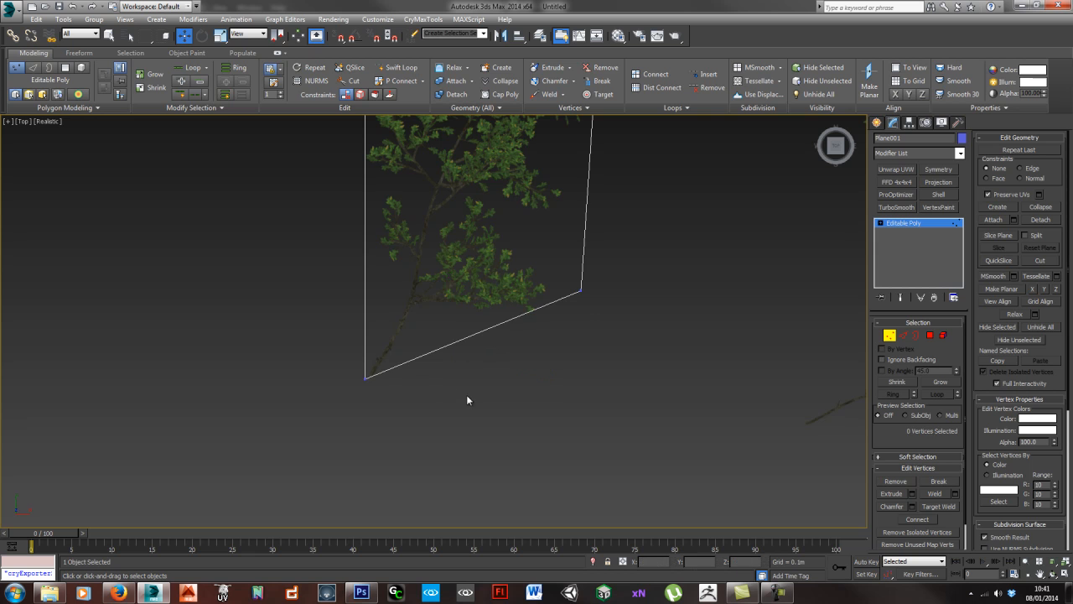
- Move the large branch plane's bottom-left vertex slightly up and right, closer to the stem's base
middle_drag(441, 369, 450, 367)
click(374, 377)
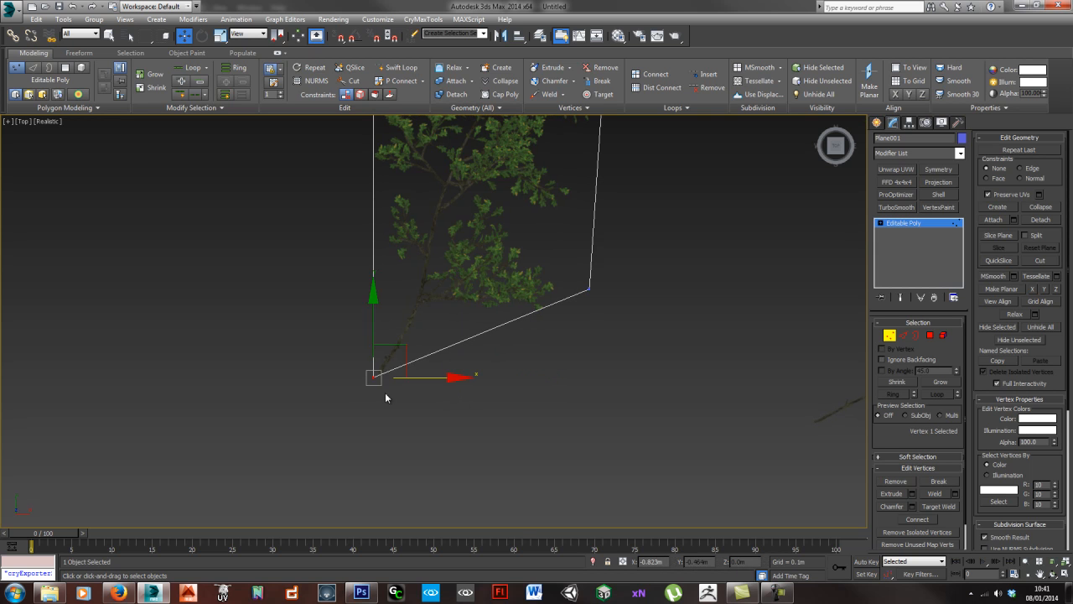
scroll(409, 384, up, 10)
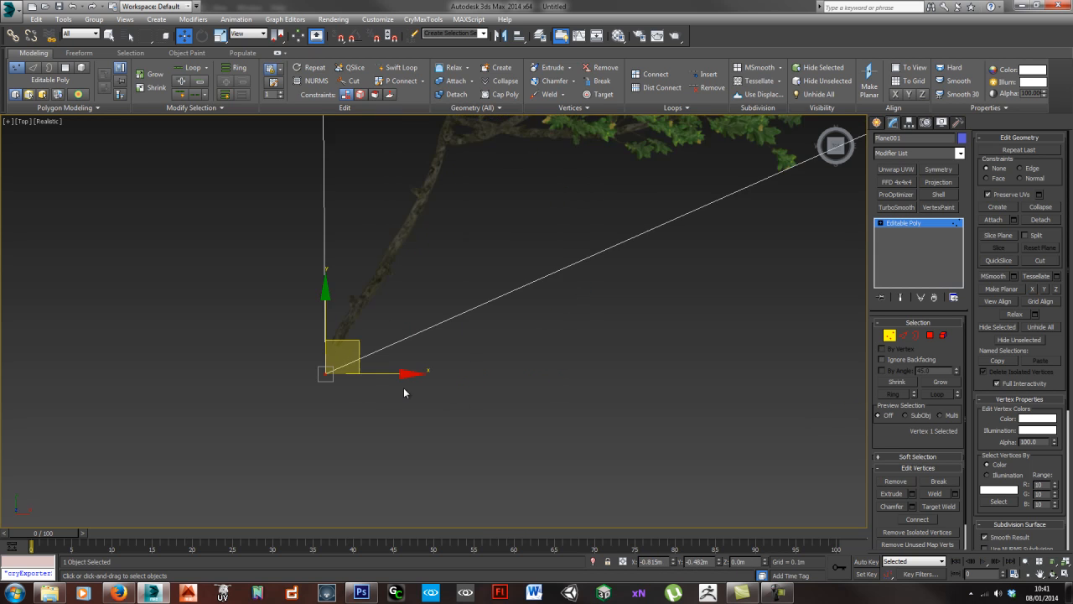
drag(328, 347, 334, 315)
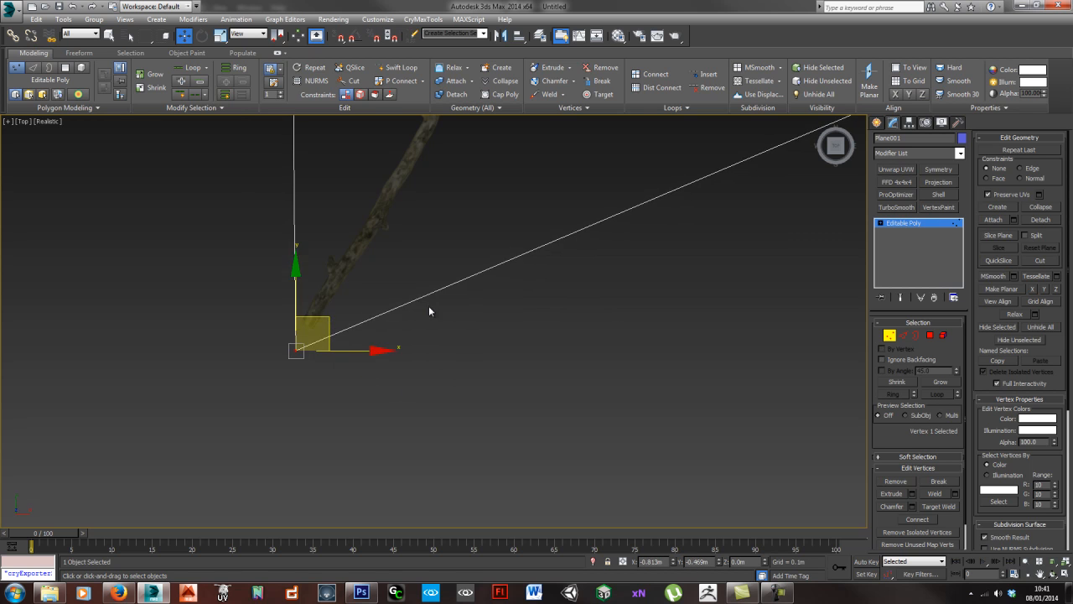
- Move the large branch plane's lower-right vertex down and inward, close to the lowest leaves
scroll(470, 335, down, 8)
middle_drag(538, 362, 470, 405)
click(659, 305)
drag(689, 272, 612, 319)
scroll(629, 306, down, 5)
middle_drag(644, 293, 584, 397)
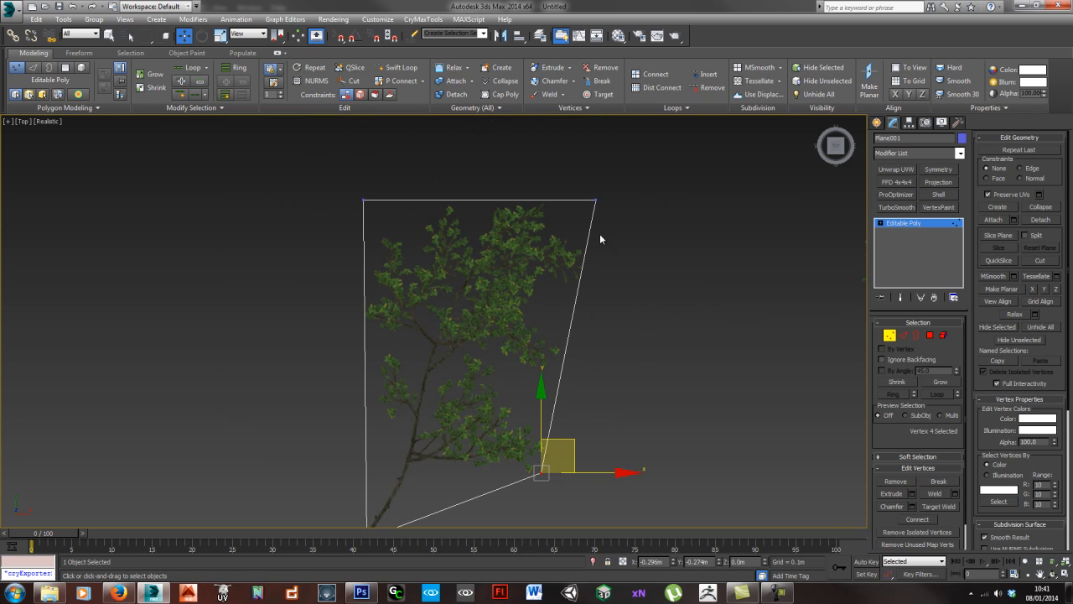
- Move the large branch plane's top-right vertex slightly outward so the right edge clears the leaves
drag(633, 236, 634, 237)
mouse_move(629, 166)
mouse_down()
mouse_move(638, 182)
mouse_move(637, 168)
mouse_up()
click(656, 364)
- Examine the empty area between the large branch's stem, its leaves and the plane's slanted lower edge
middle_drag(540, 403, 550, 315)
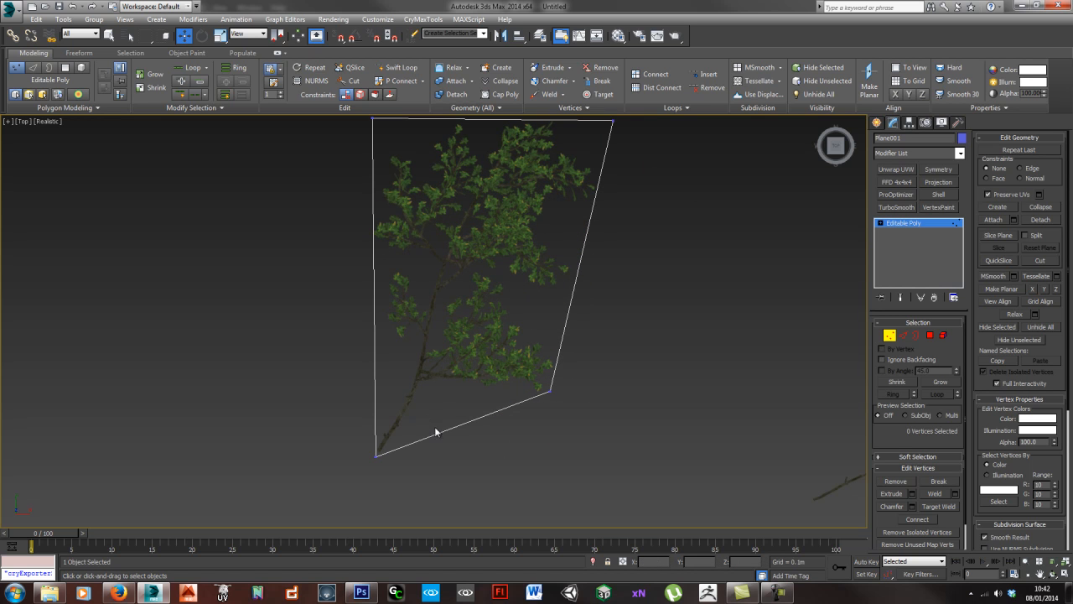
middle_drag(442, 408, 495, 333)
scroll(472, 355, up, 5)
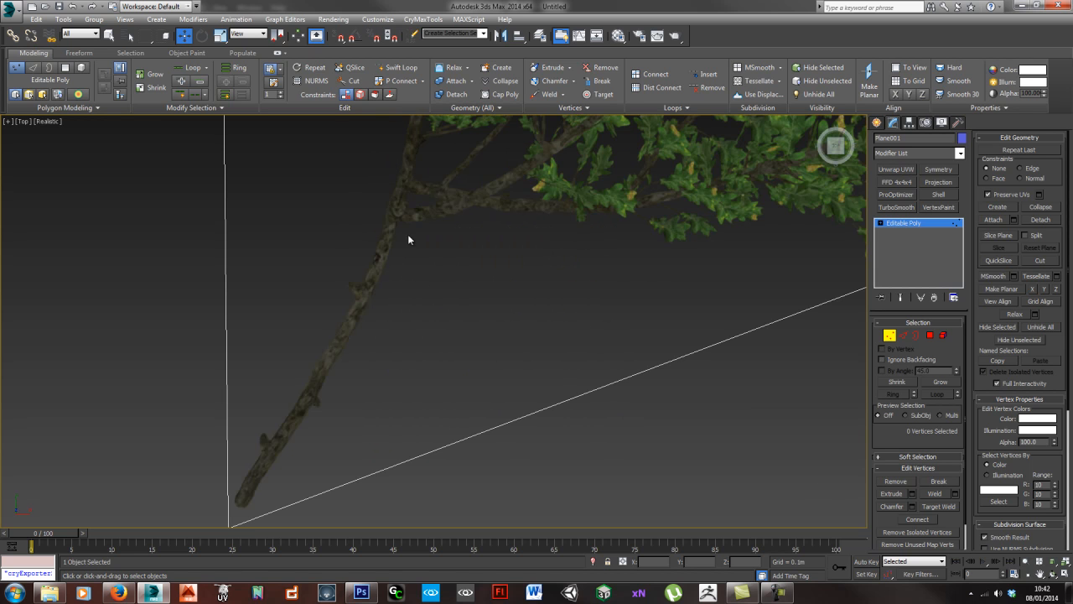
middle_drag(803, 244, 656, 244)
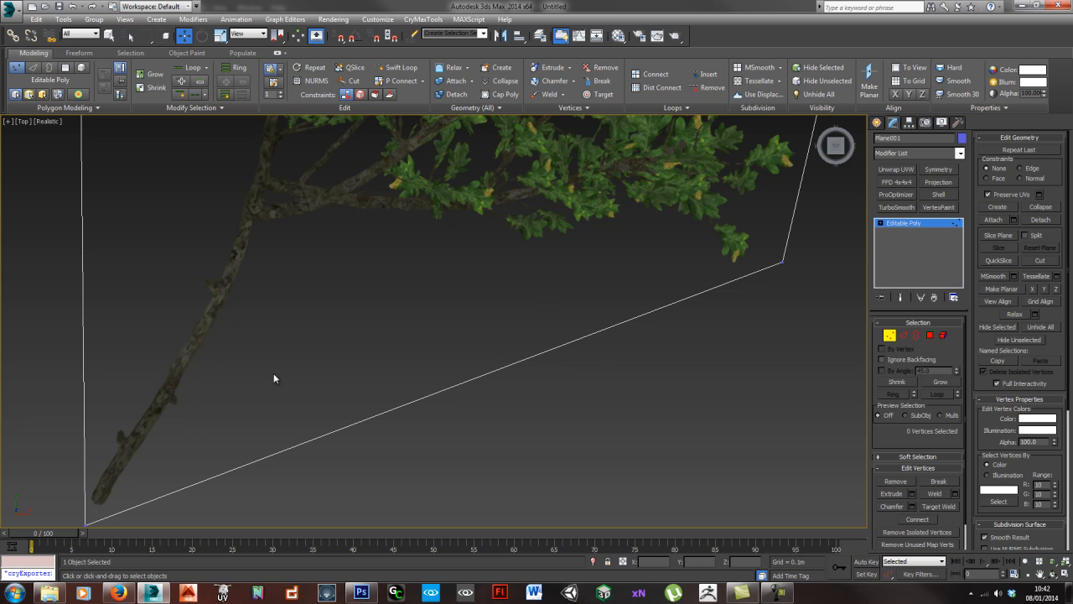
scroll(245, 286, down, 2)
scroll(359, 290, down, 2)
scroll(551, 289, down, 3)
scroll(528, 356, down, 2)
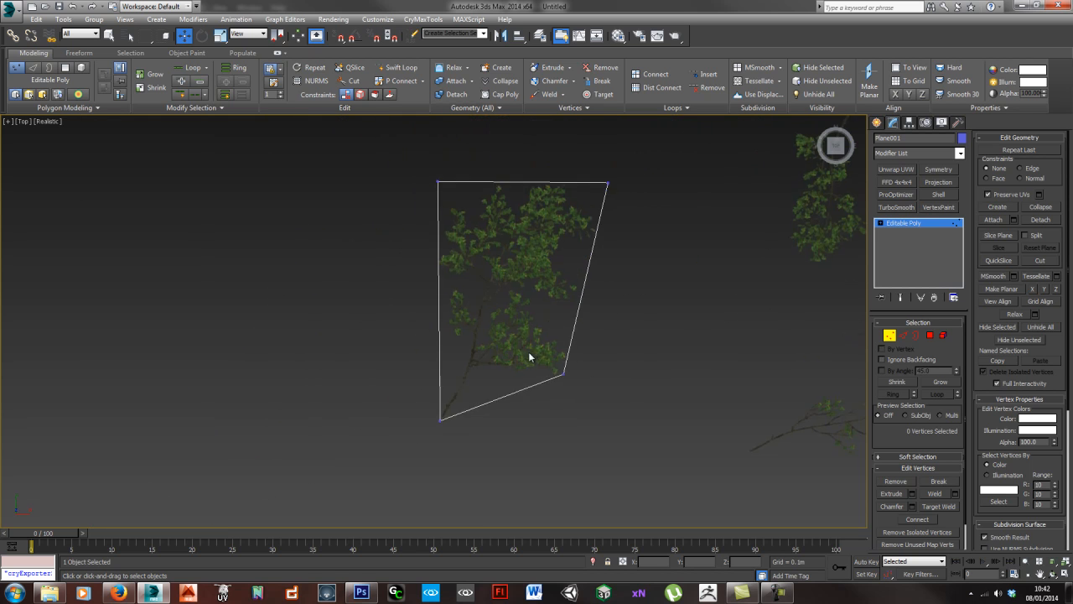
middle_drag(455, 402, 470, 305)
scroll(483, 334, up, 1)
middle_drag(466, 172, 430, 318)
scroll(482, 253, down, 1)
middle_drag(492, 330, 497, 289)
middle_drag(480, 330, 485, 311)
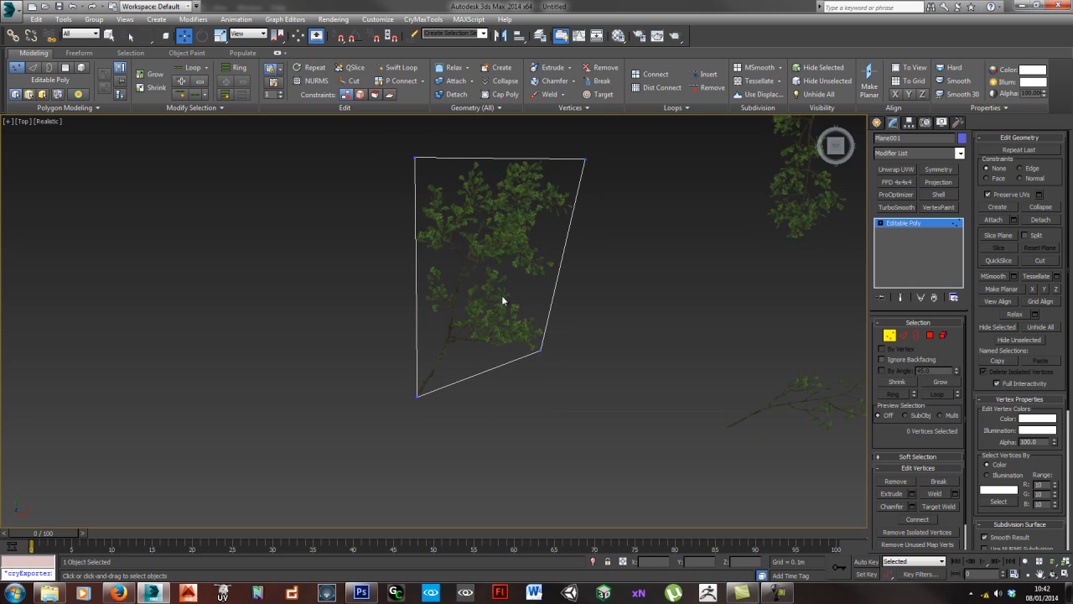
- Insert a vertical edge loop through the middle of the large branch's plane and move its bottom vertex up beside the stem's lower fork
key(alt+1)
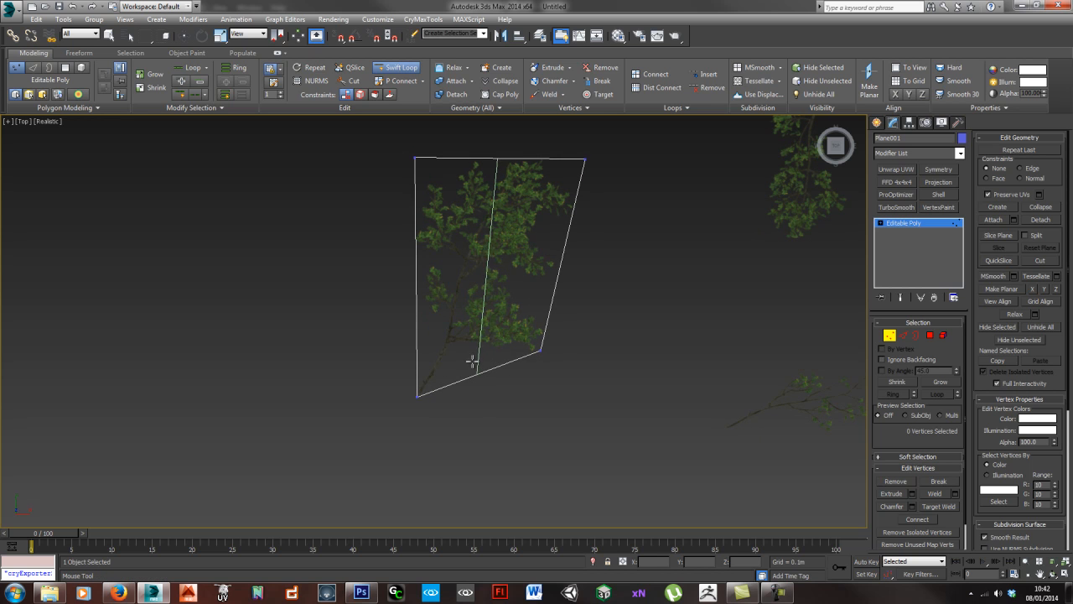
click(473, 361)
right_click(489, 396)
click(477, 372)
drag(504, 351, 493, 323)
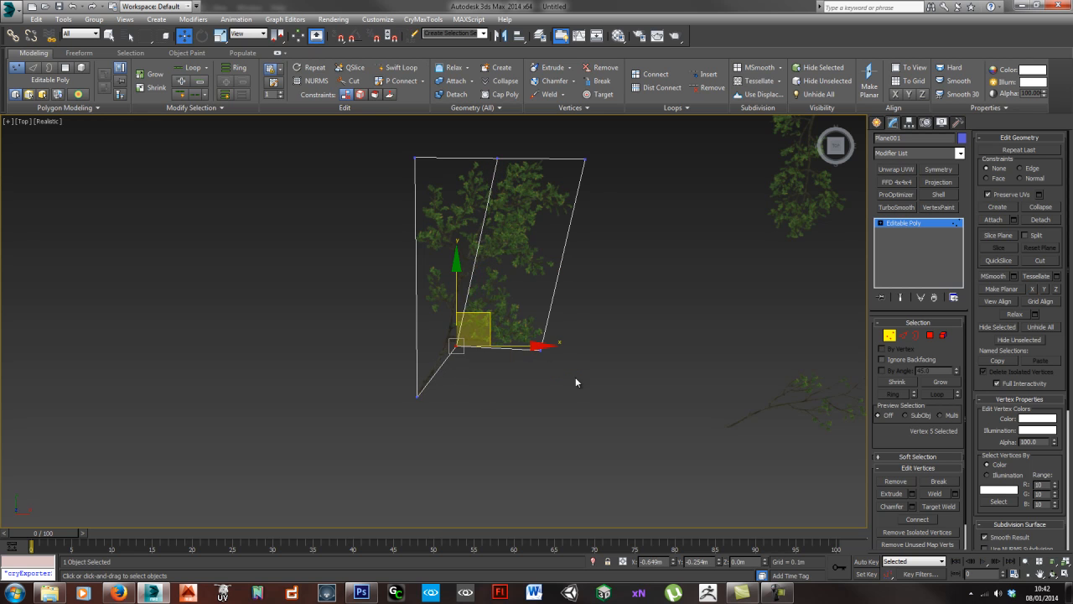
- Nudge the plane's lower-right vertex down clear of the leaves and the bottom-left vertex slightly down at the stem's base
scroll(549, 353, up, 4)
scroll(551, 336, up, 2)
click(534, 345)
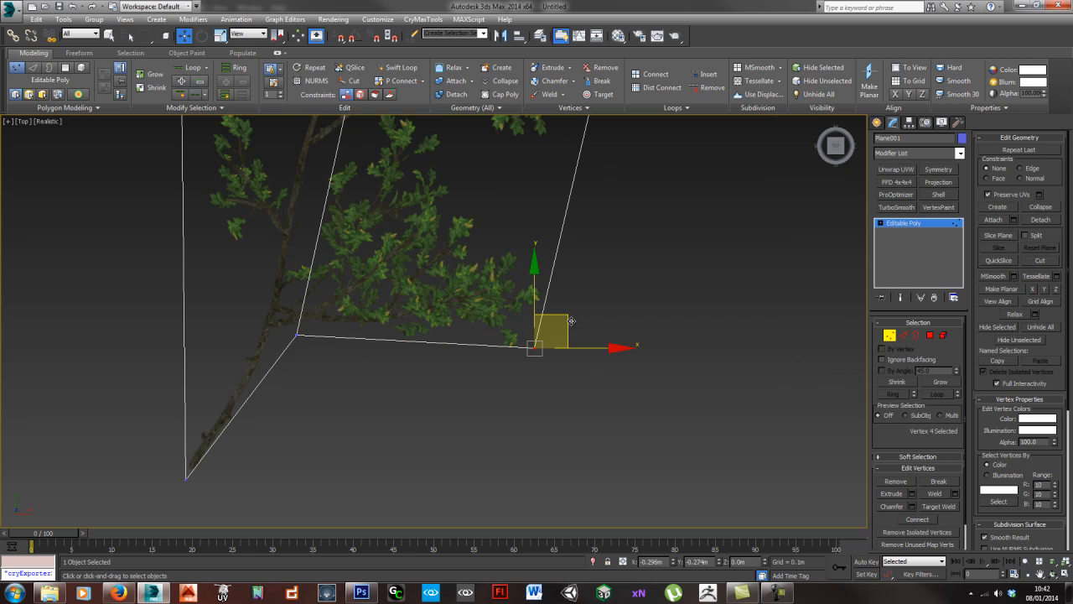
drag(571, 321, 568, 336)
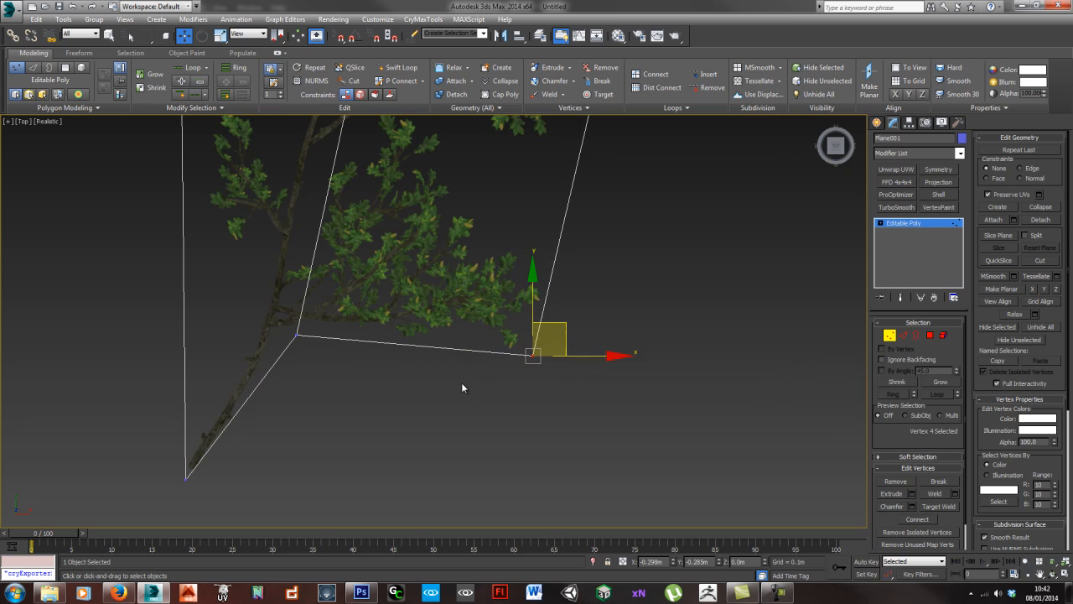
click(185, 478)
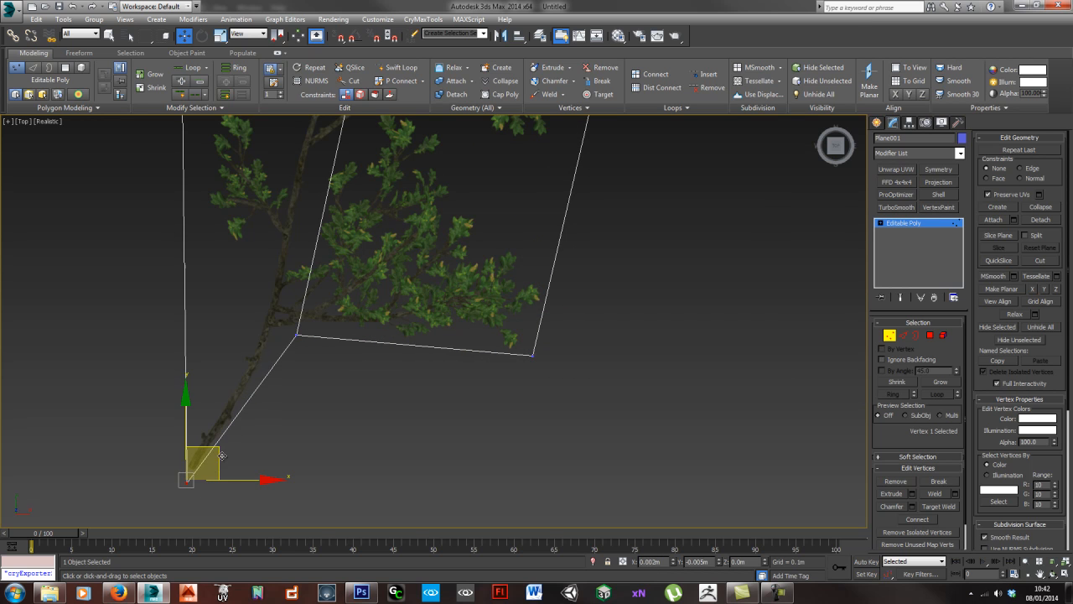
drag(222, 455, 223, 460)
click(355, 369)
- Examine the reshaped large branch plane from above and from tilted angles, checking how its edges fit the leaves
scroll(454, 344, down, 2)
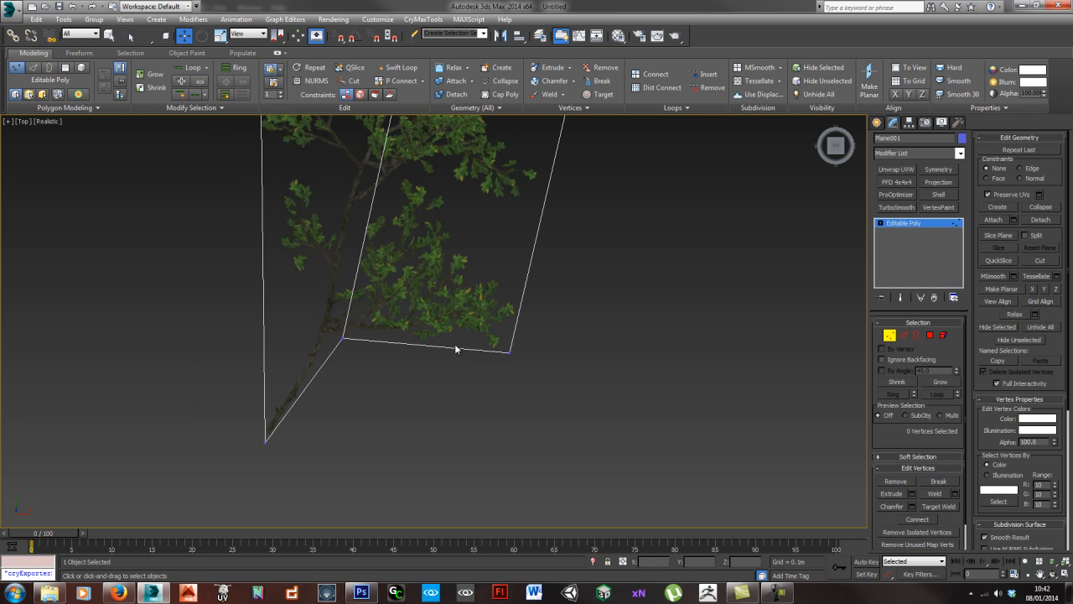
middle_drag(462, 250, 438, 365)
middle_drag(490, 224, 479, 340)
scroll(478, 340, down, 2)
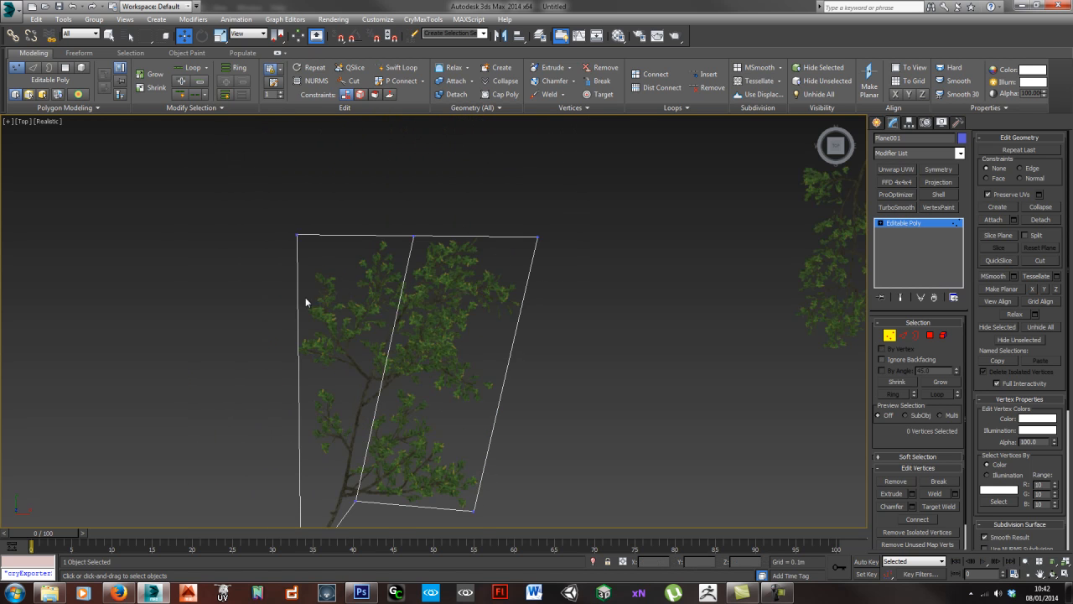
middle_drag(302, 353, 328, 309)
middle_drag(450, 389, 436, 360)
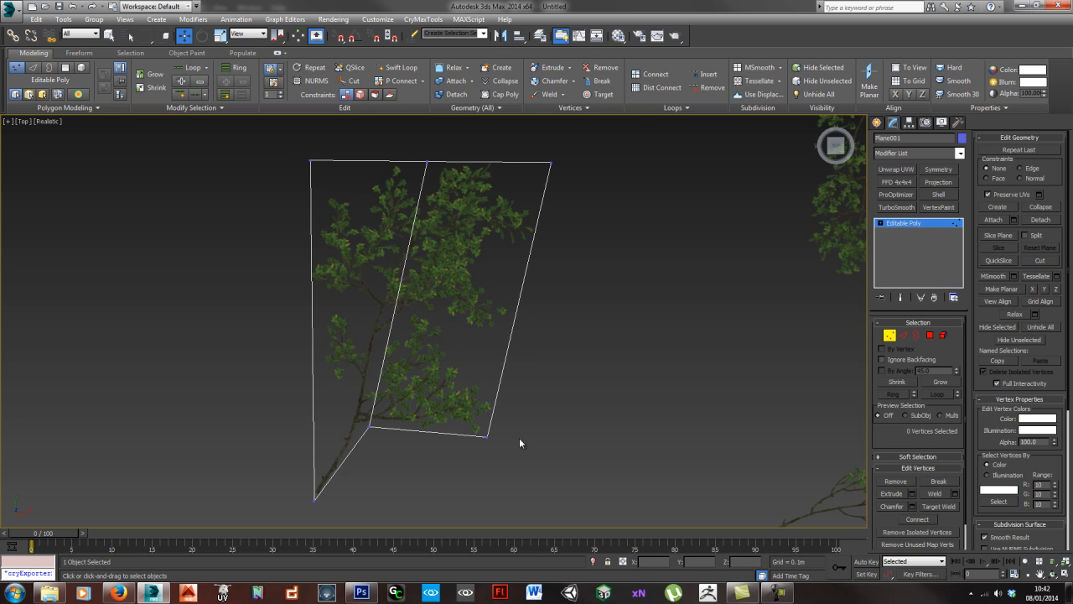
alt+middle_drag(513, 442, 327, 267)
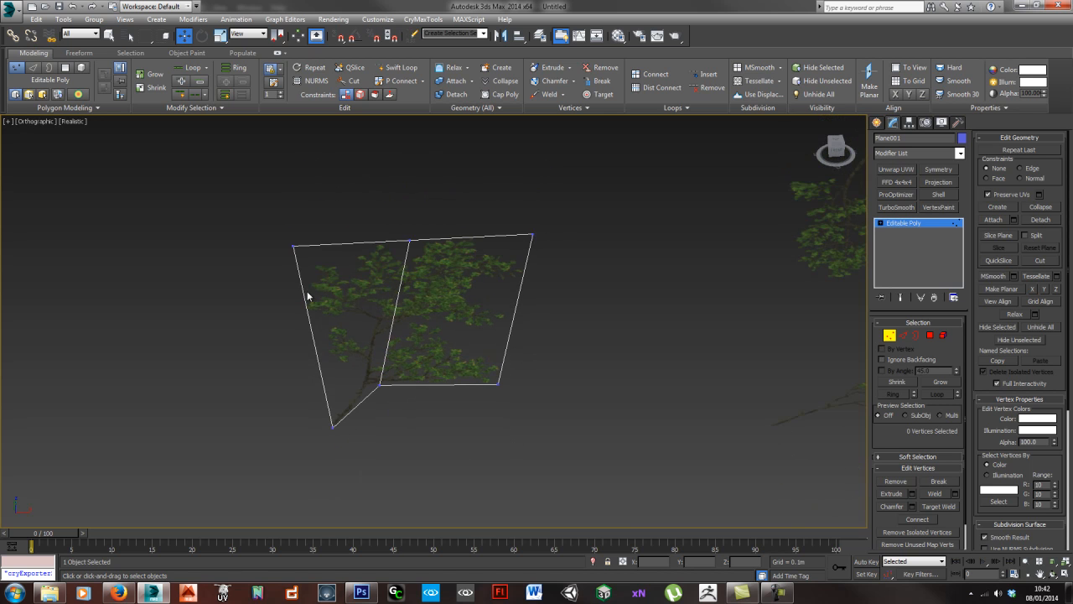
alt+middle_drag(516, 346, 424, 371)
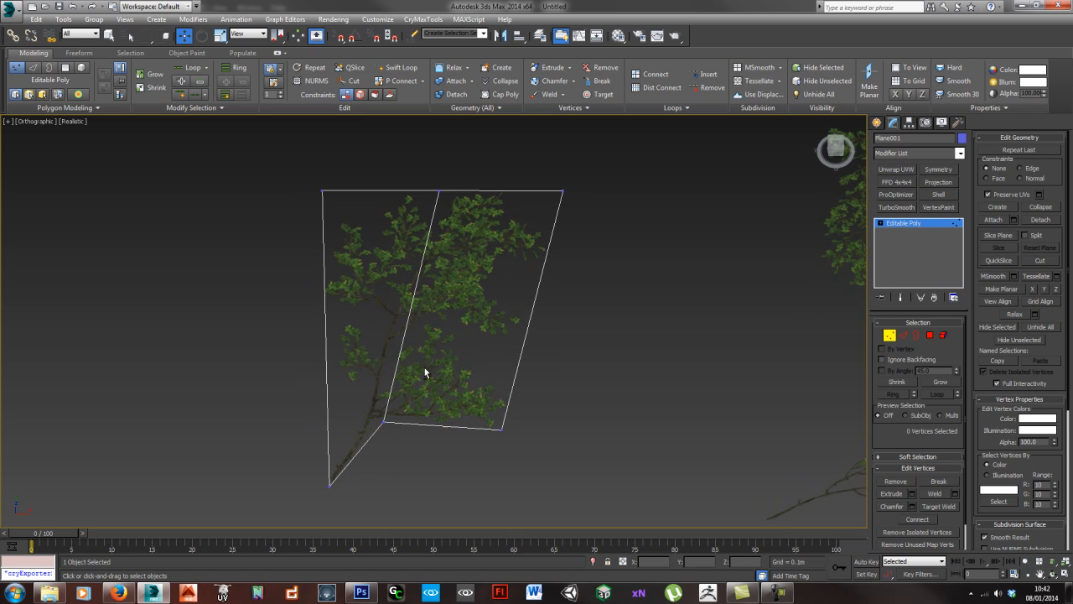
alt+middle_drag(417, 266, 350, 233)
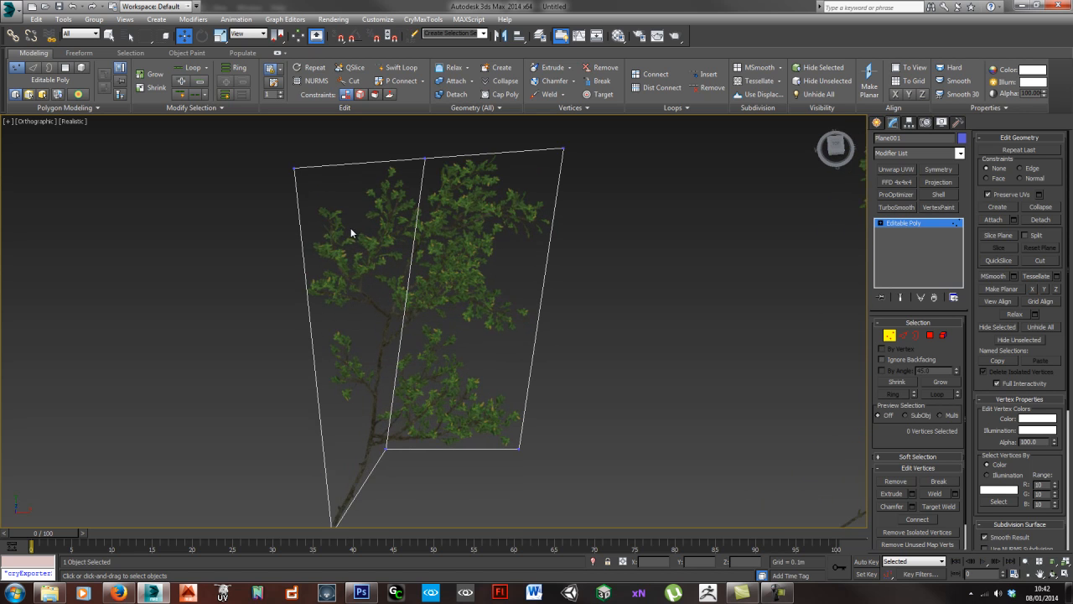
- Insert a horizontal edge loop through the upper leaves of the large branch's plane
key(alt+s)
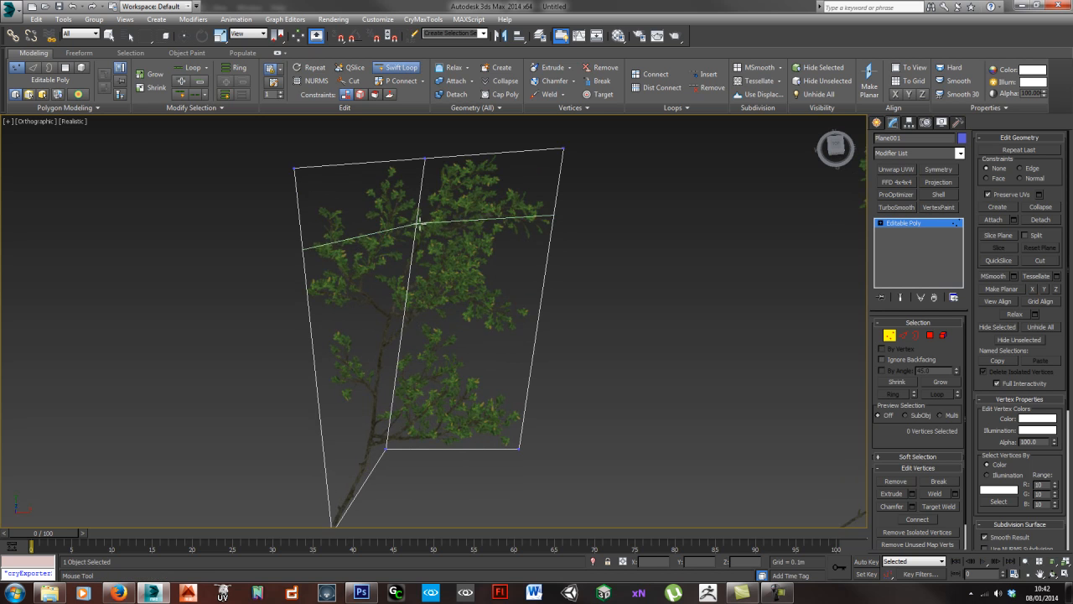
click(427, 214)
key(w)
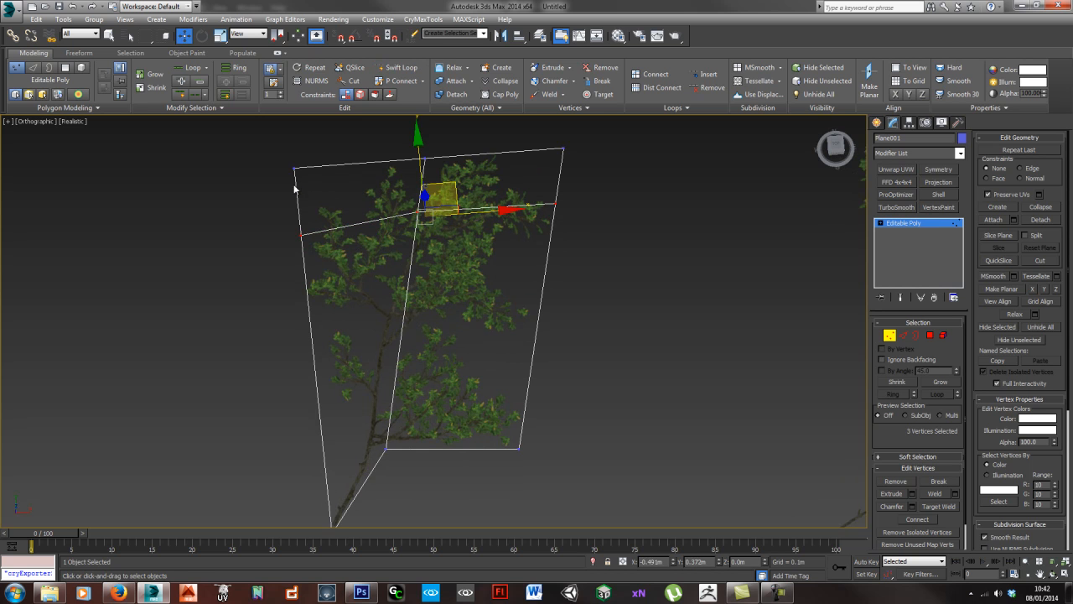
- Move the plane's top-left corner vertex in towards the leaves and nudge the top-middle vertex slightly left and up
drag(331, 200, 330, 197)
drag(326, 139, 368, 173)
scroll(456, 209, up, 5)
click(579, 243)
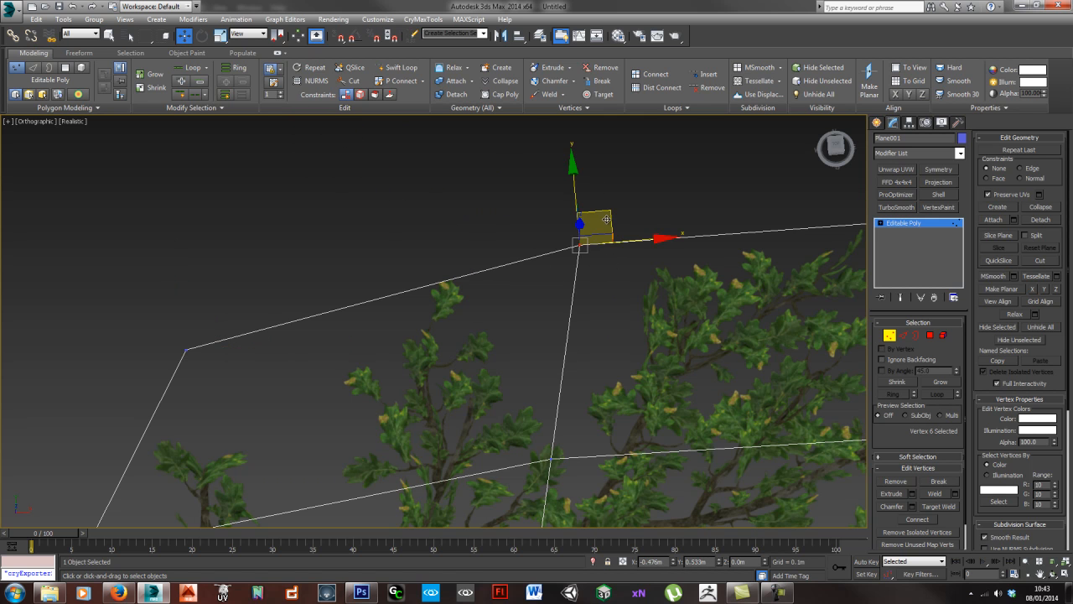
drag(603, 213, 578, 208)
scroll(622, 271, down, 5)
middle_drag(683, 316, 527, 312)
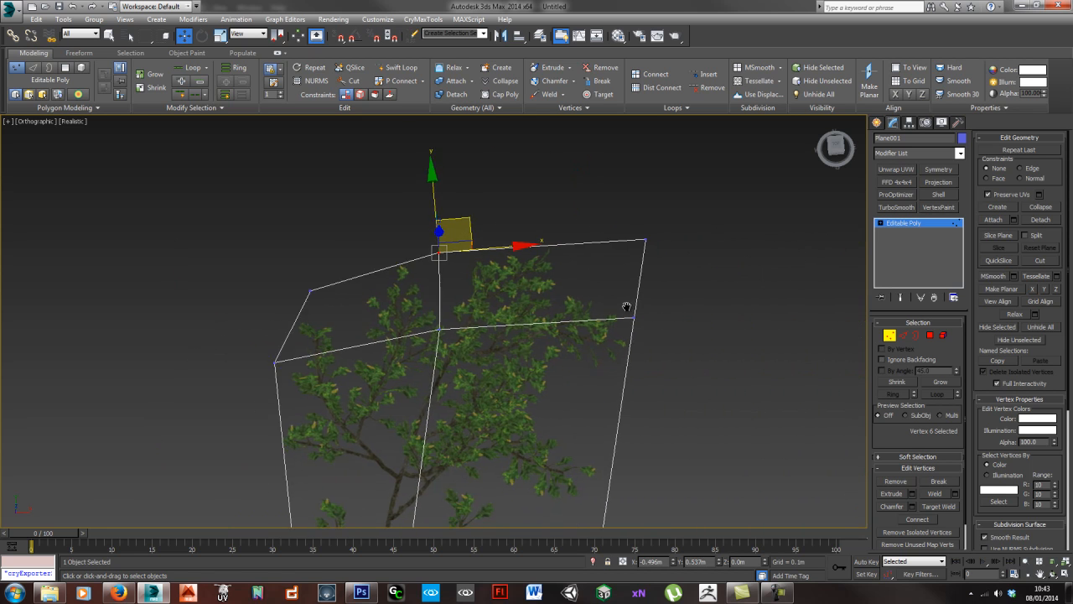
middle_drag(642, 236, 607, 211)
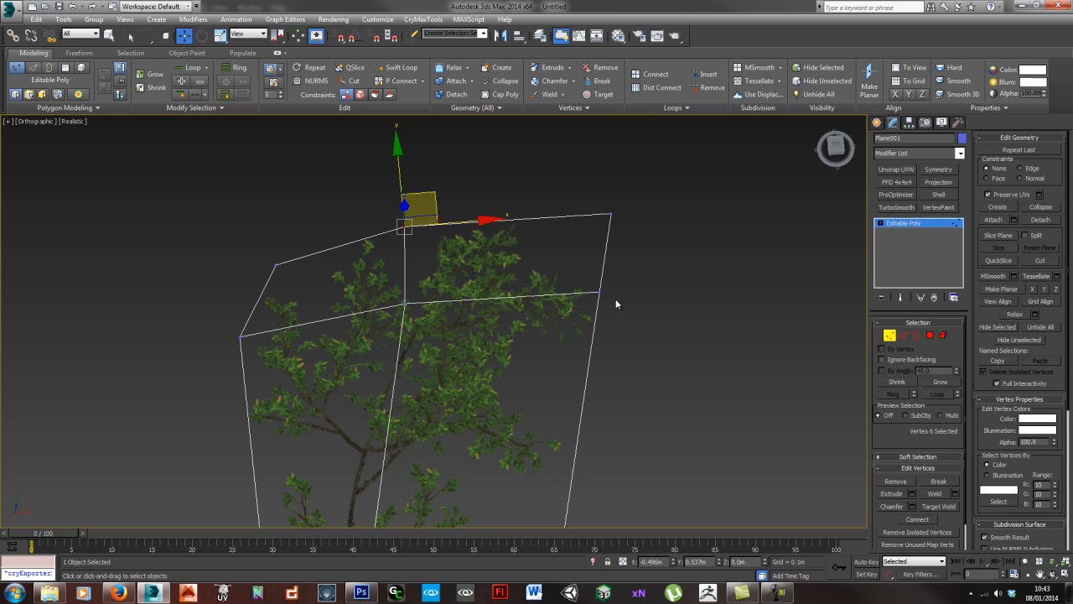
middle_drag(583, 300, 531, 240)
scroll(529, 264, down, 3)
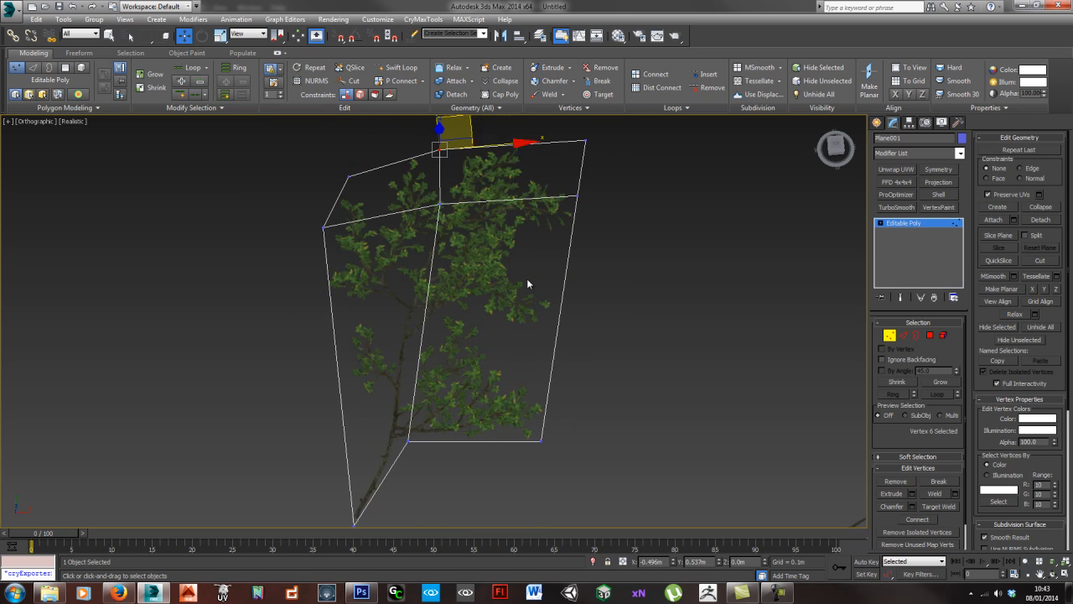
- Insert a second horizontal edge loop just below the upper leaf cluster, pull its right vertex in, and nudge the upper loop's right vertex outward
middle_drag(527, 280, 519, 322)
key(alt+s)
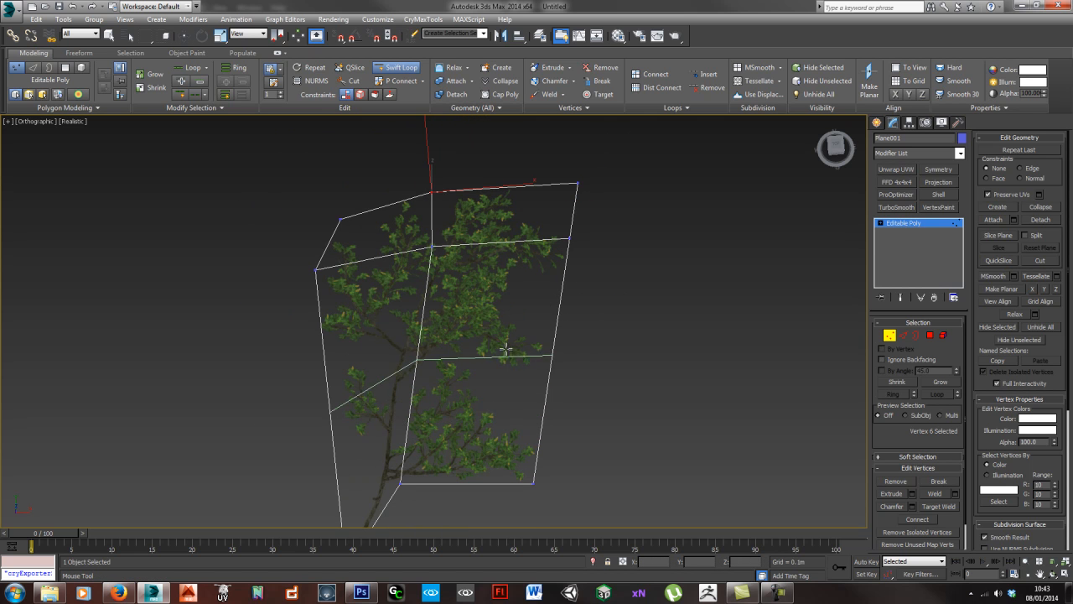
click(506, 374)
right_click(582, 443)
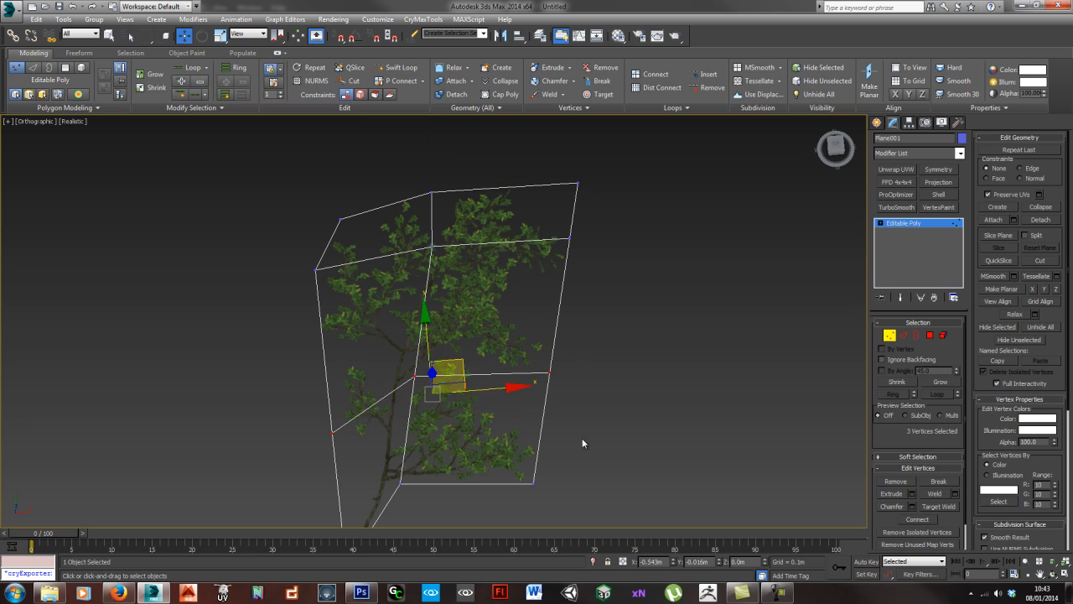
drag(530, 361, 573, 358)
drag(561, 236, 578, 249)
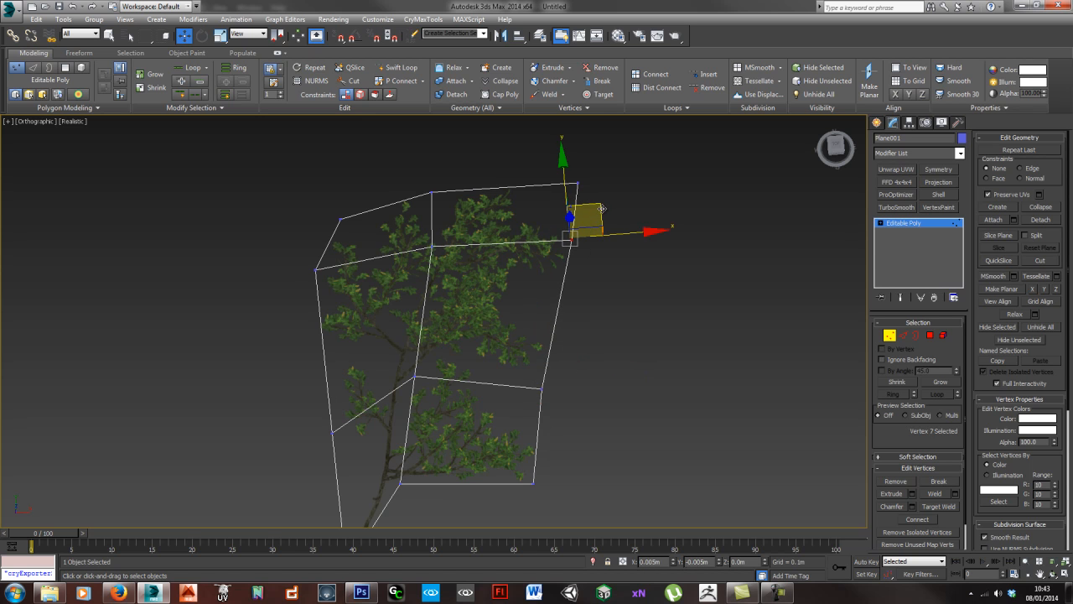
- Fit the plane's left outline to the leaves by raising the lower loop's left vertex inward and lowering the upper loop's left vertex
drag(311, 416, 349, 447)
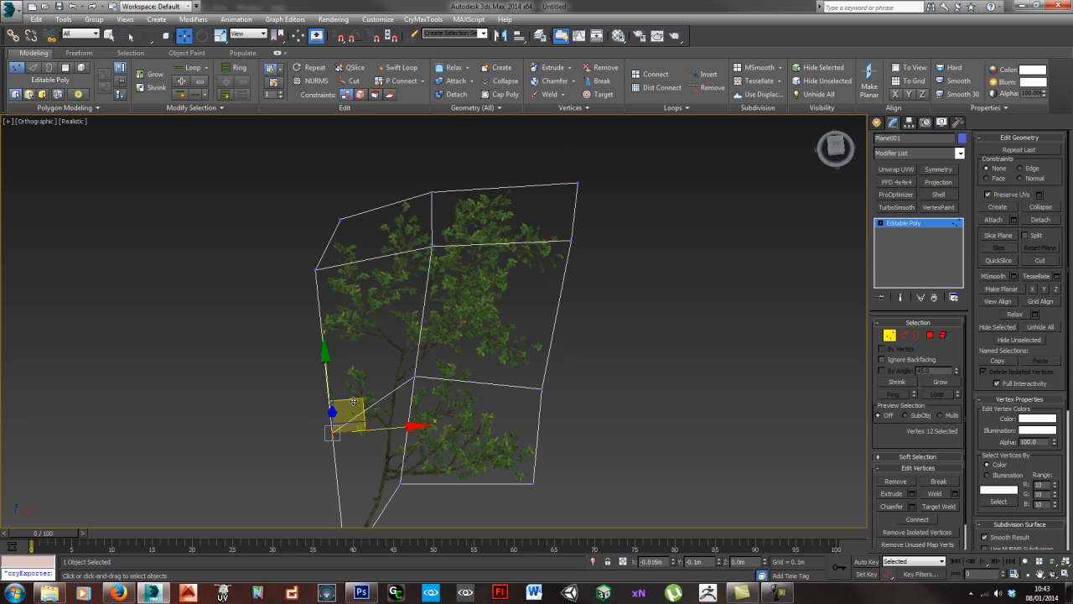
drag(362, 403, 369, 371)
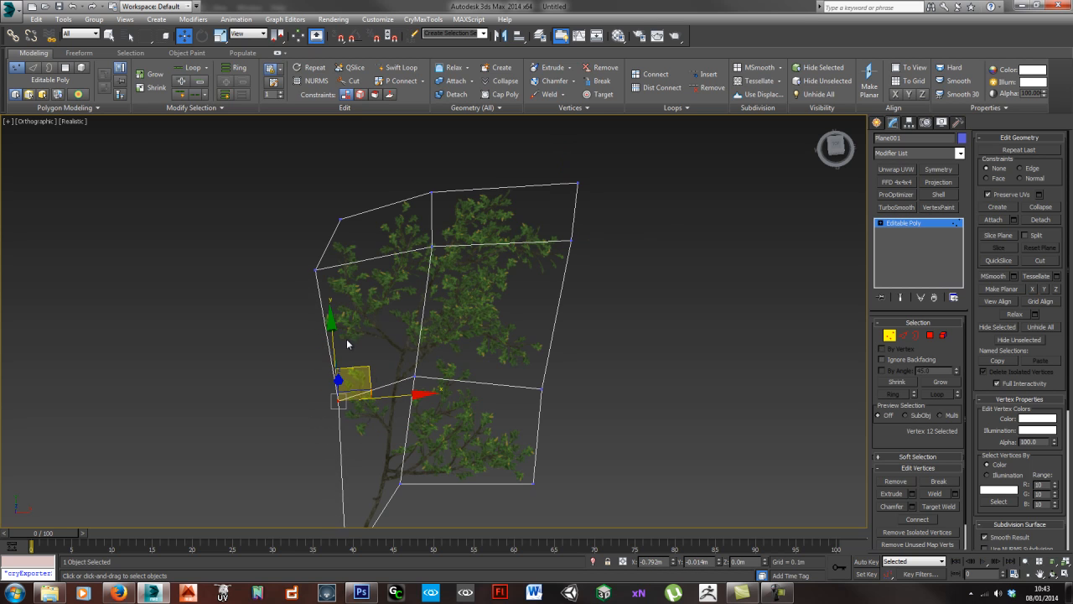
drag(295, 263, 332, 301)
drag(346, 243, 342, 266)
middle_drag(394, 424, 406, 360)
drag(317, 322, 357, 340)
middle_drag(554, 305, 498, 329)
click(633, 293)
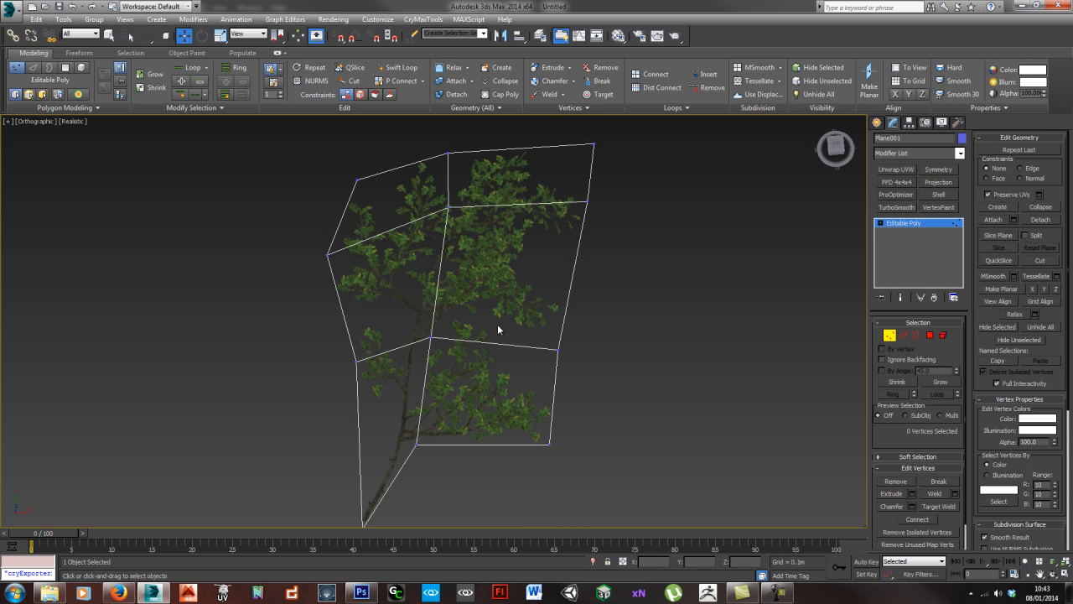
- Insert a vertical edge loop through the right-hand column of the branch plane
key(alt+1)
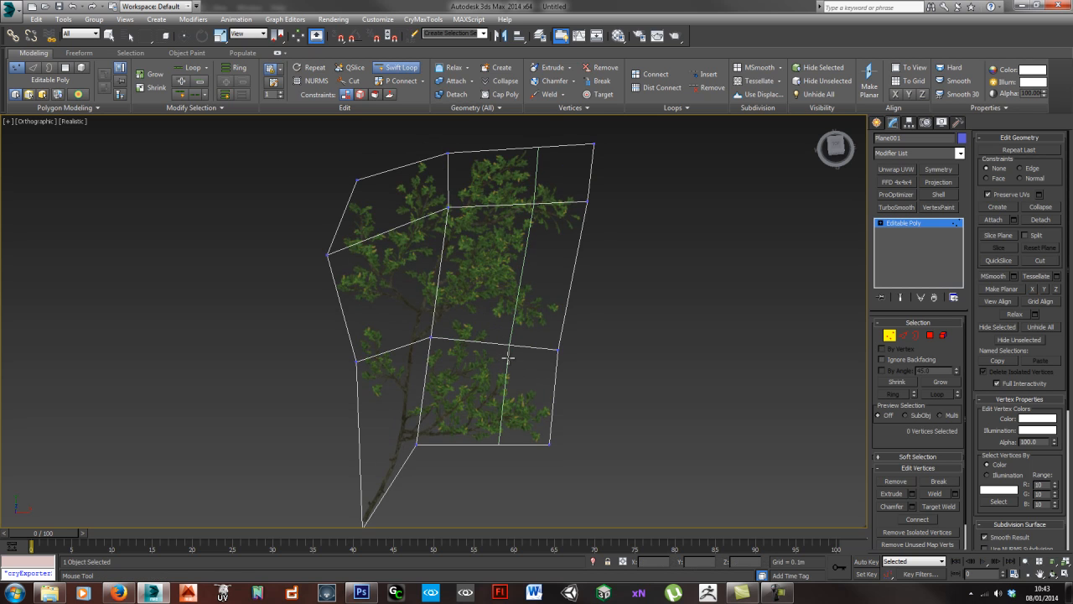
click(505, 358)
right_click(512, 357)
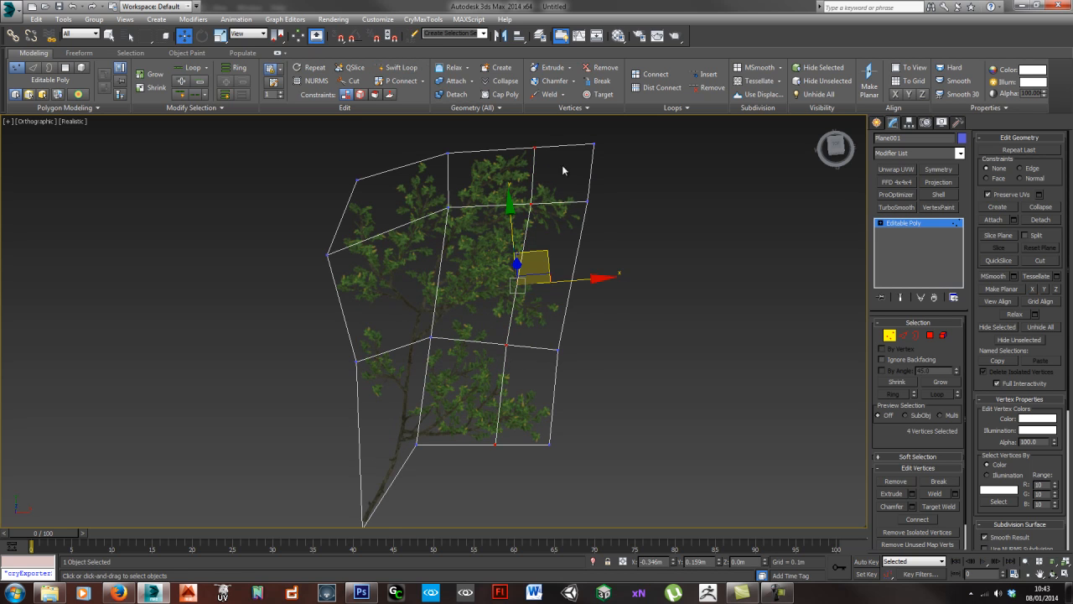
- Cut off the plane's empty upper-right corner by removing its corner vertex
middle_drag(562, 166, 566, 207)
drag(585, 168, 623, 212)
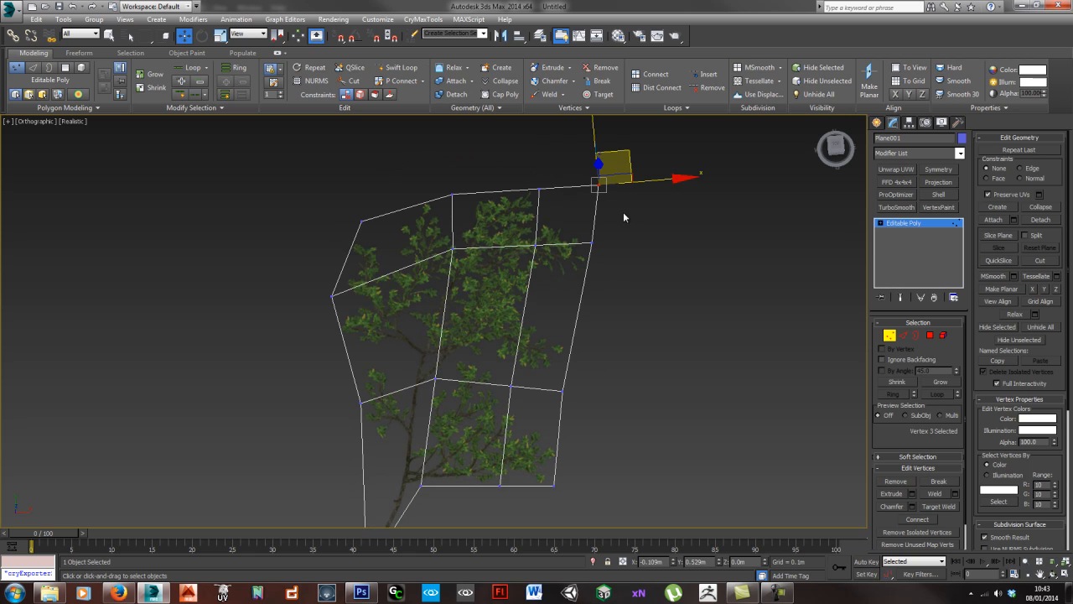
drag(623, 165, 593, 176)
click(593, 176)
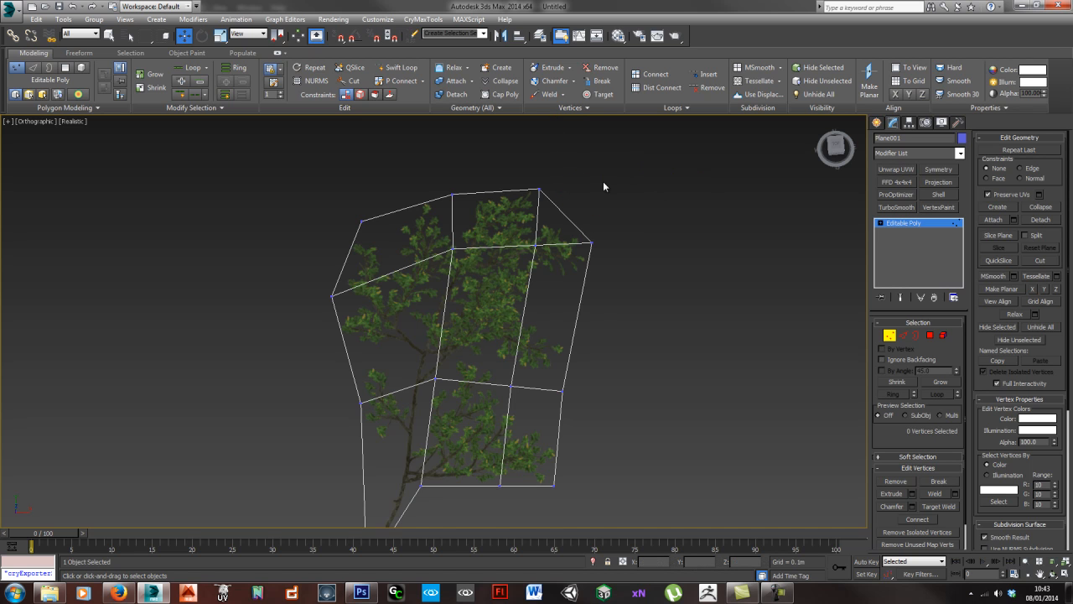
click(779, 595)
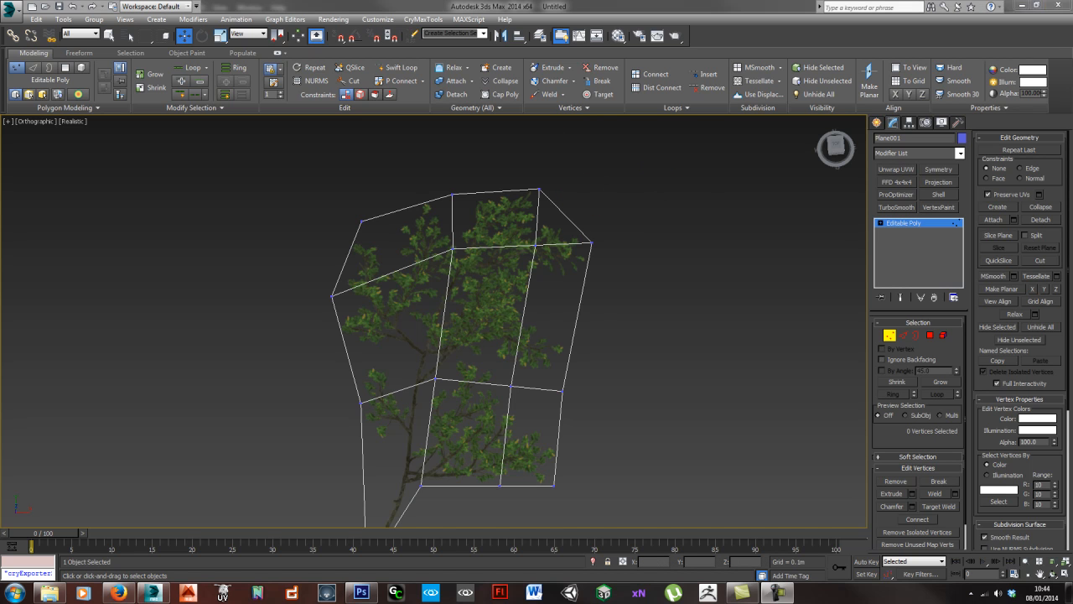
- Move the lower horizontal loop's two right-hand vertices up towards the underside of the upper leaf cluster
scroll(434, 413, up, 3)
scroll(451, 307, up, 3)
drag(524, 309, 593, 386)
drag(602, 329, 601, 302)
scroll(600, 302, up, 2)
drag(361, 349, 433, 403)
scroll(587, 385, down, 5)
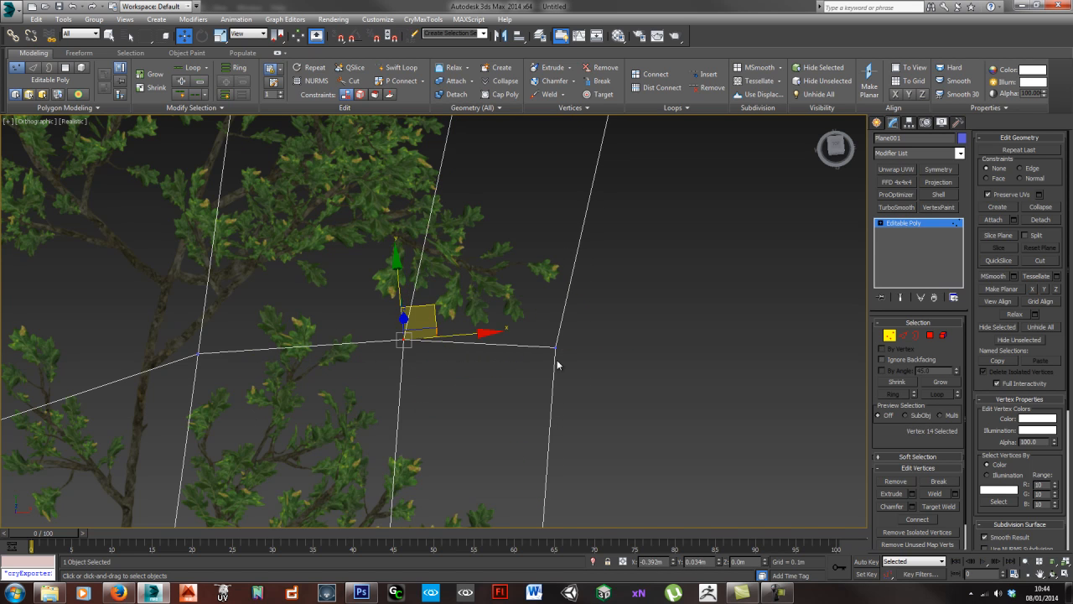
middle_drag(634, 412, 570, 353)
middle_drag(522, 438, 518, 388)
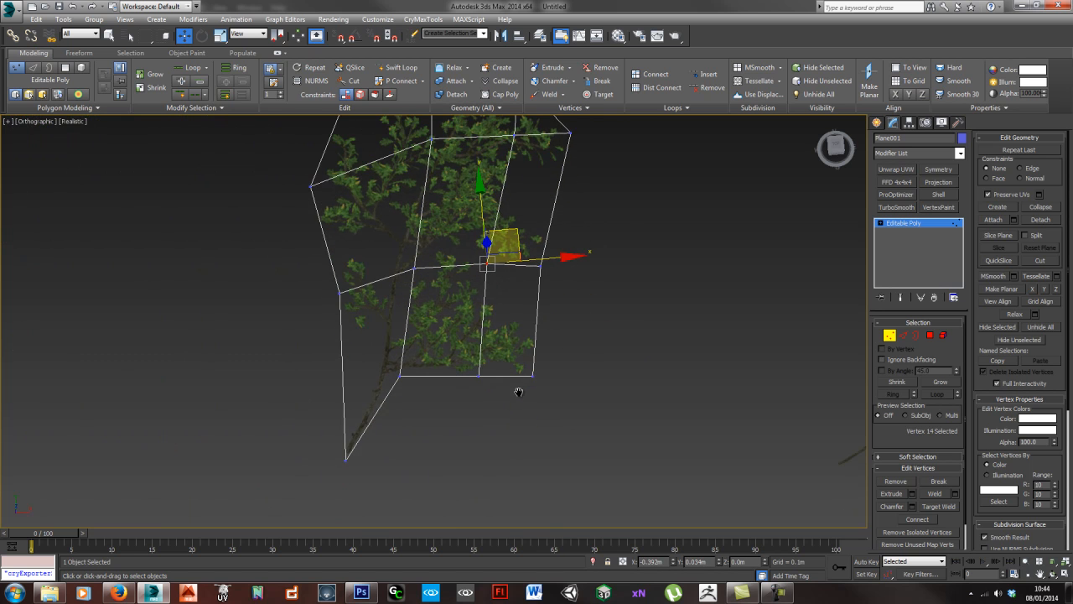
middle_drag(554, 279, 552, 324)
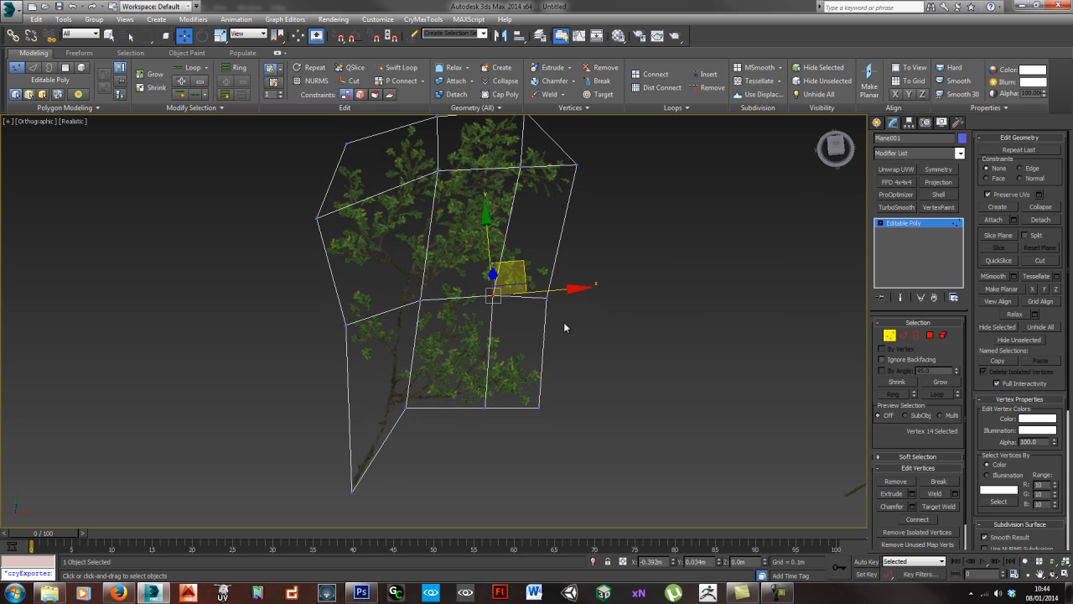
- Pull the lower loop's right-end vertex down and in towards the leaves, and nudge the plane's bottom-right vertex slightly outward
click(546, 298)
drag(577, 269, 569, 283)
click(540, 408)
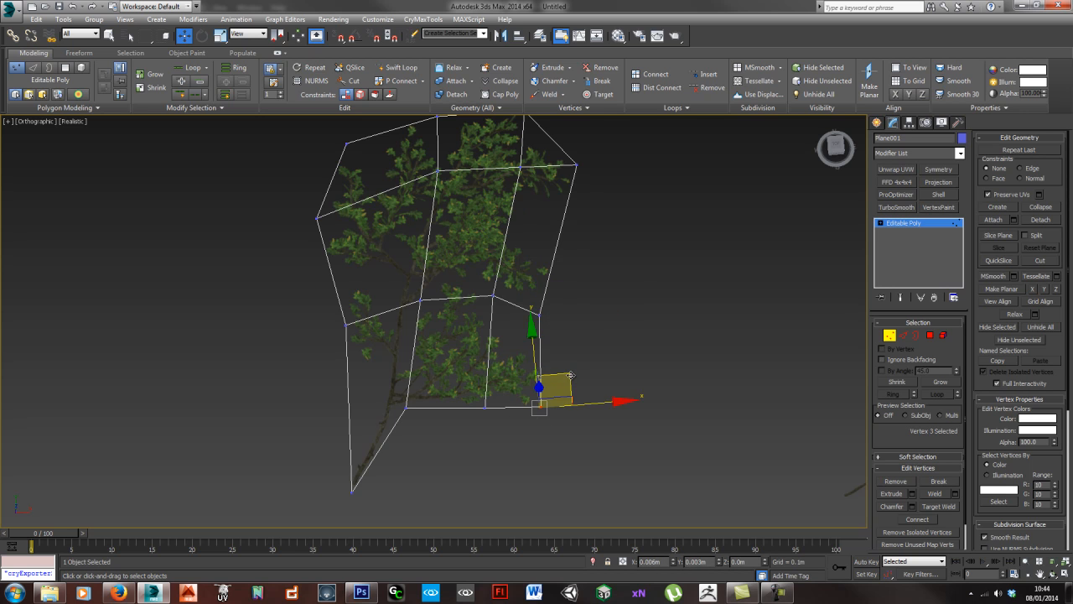
drag(572, 375, 573, 376)
- Move the middle column's two inner vertices and its top vertex left so the column follows the branch's stem
middle_drag(484, 249, 476, 266)
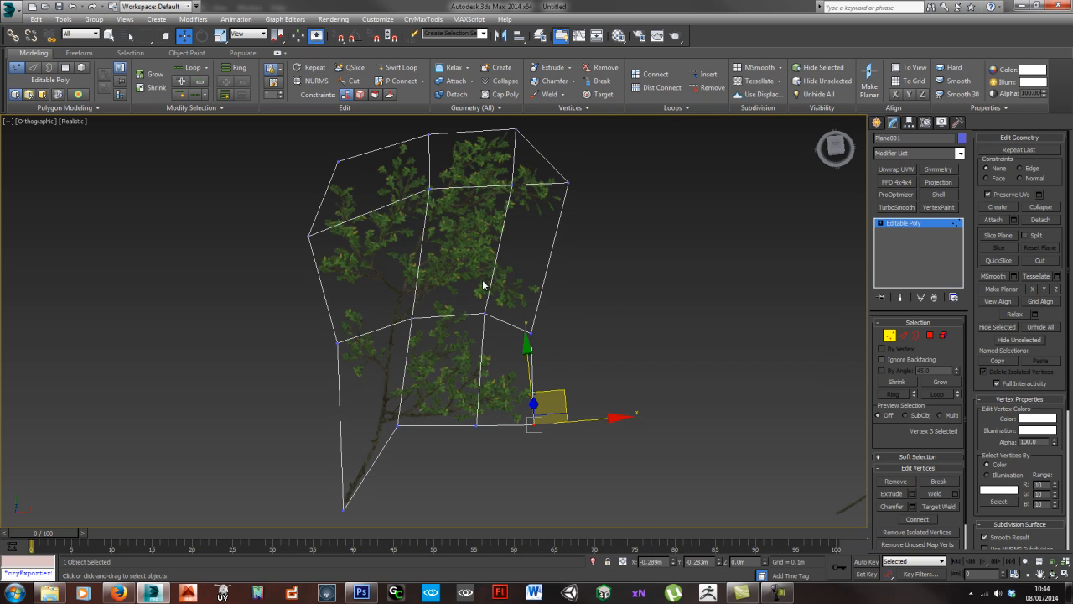
drag(440, 215, 441, 216)
drag(459, 158, 428, 178)
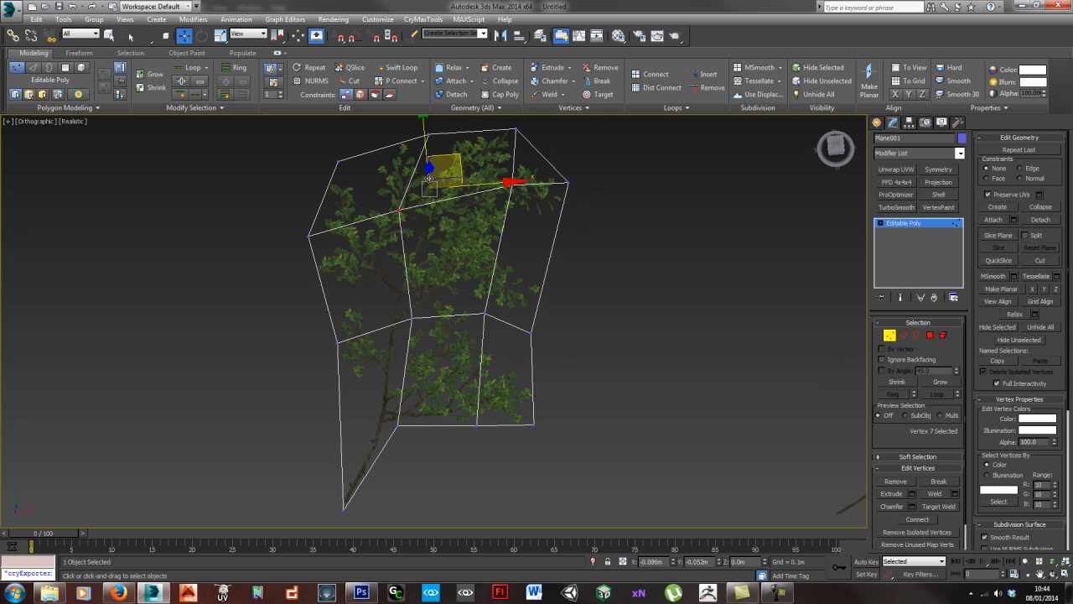
click(411, 316)
drag(441, 288, 431, 293)
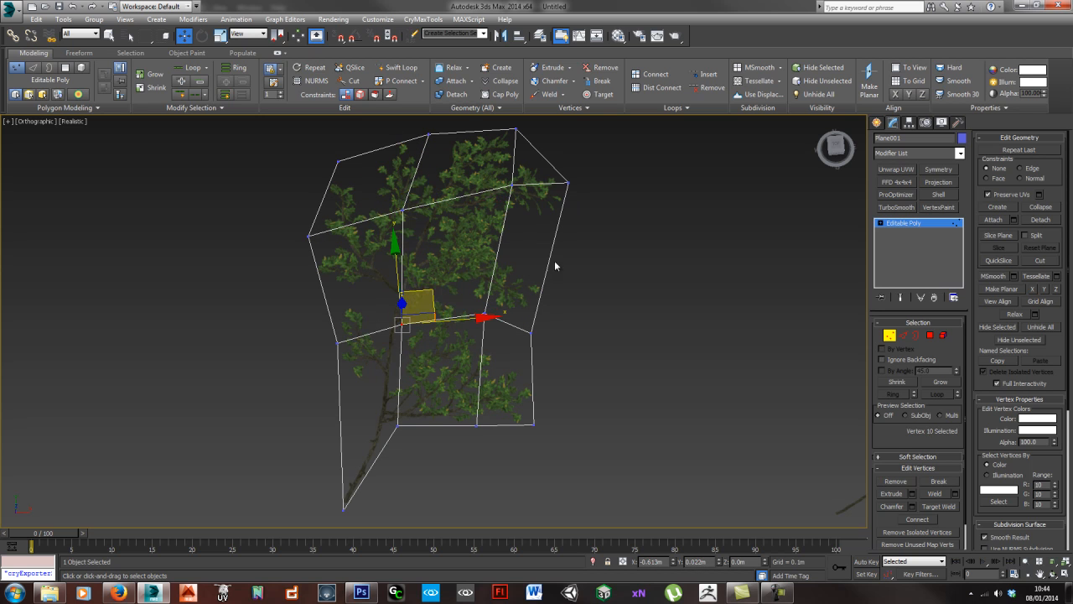
click(428, 134)
middle_drag(429, 134, 433, 171)
drag(462, 138, 438, 141)
- Shift the right inner column's upper loop vertex and top vertex left to fit the crown of leaves
click(516, 221)
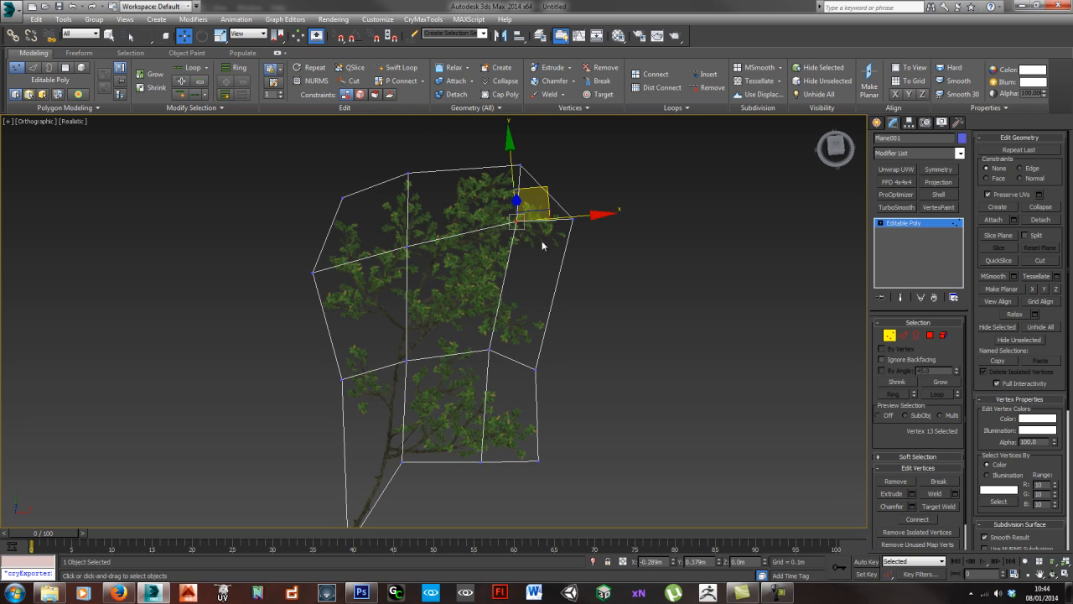
drag(548, 195, 533, 195)
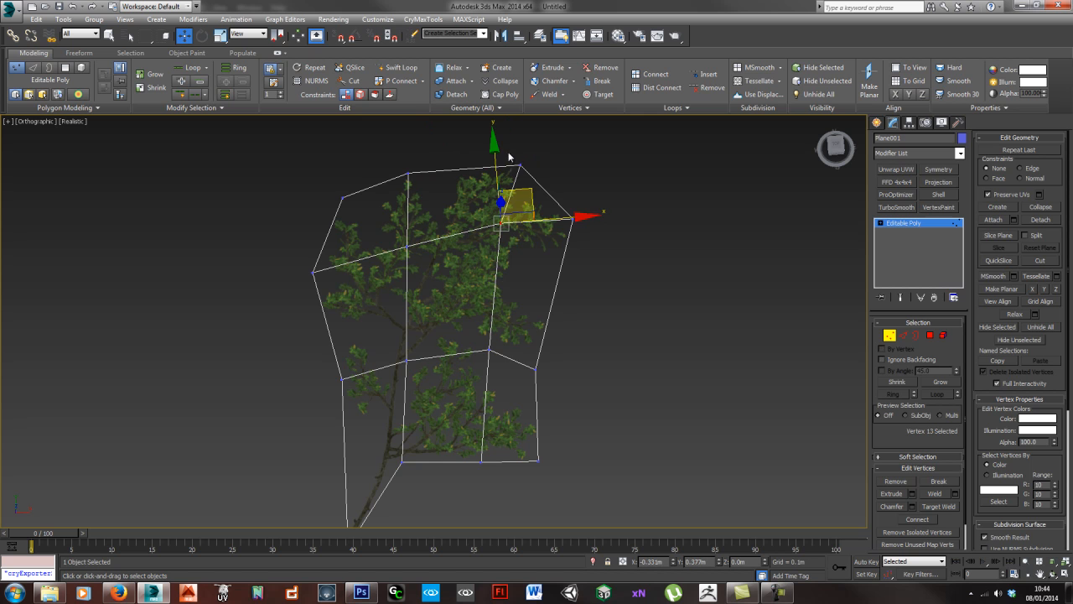
click(520, 166)
drag(547, 141, 541, 138)
scroll(587, 205, up, 6)
middle_drag(466, 199, 564, 322)
scroll(563, 320, down, 6)
middle_drag(489, 421, 465, 268)
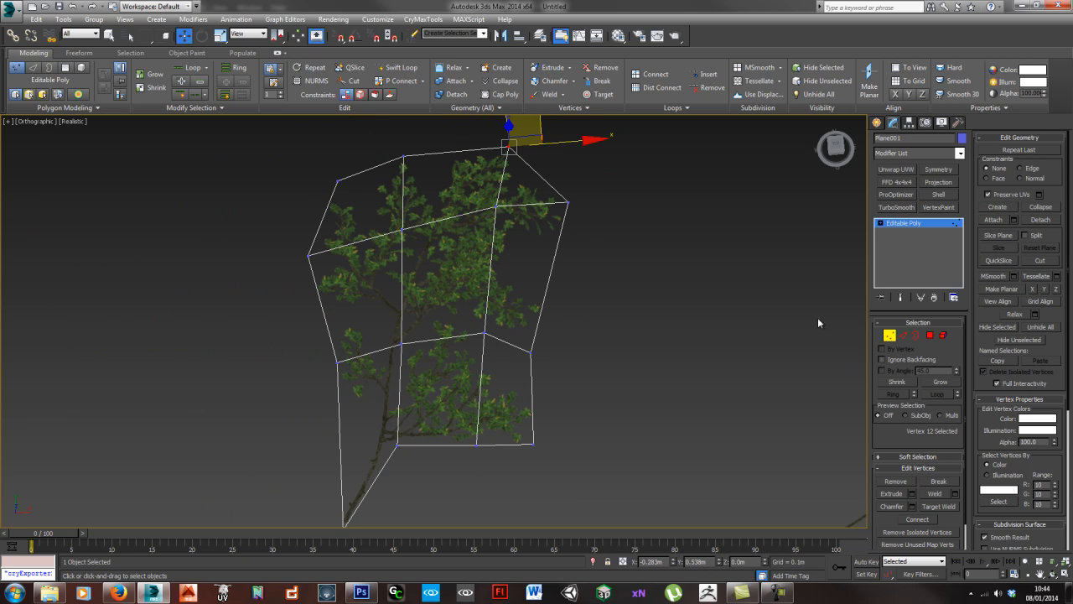
- Leave vertex editing, apply an FFD 4x4x4 modifier to the branch plane, and start editing its control points from a low angle
click(892, 338)
click(896, 182)
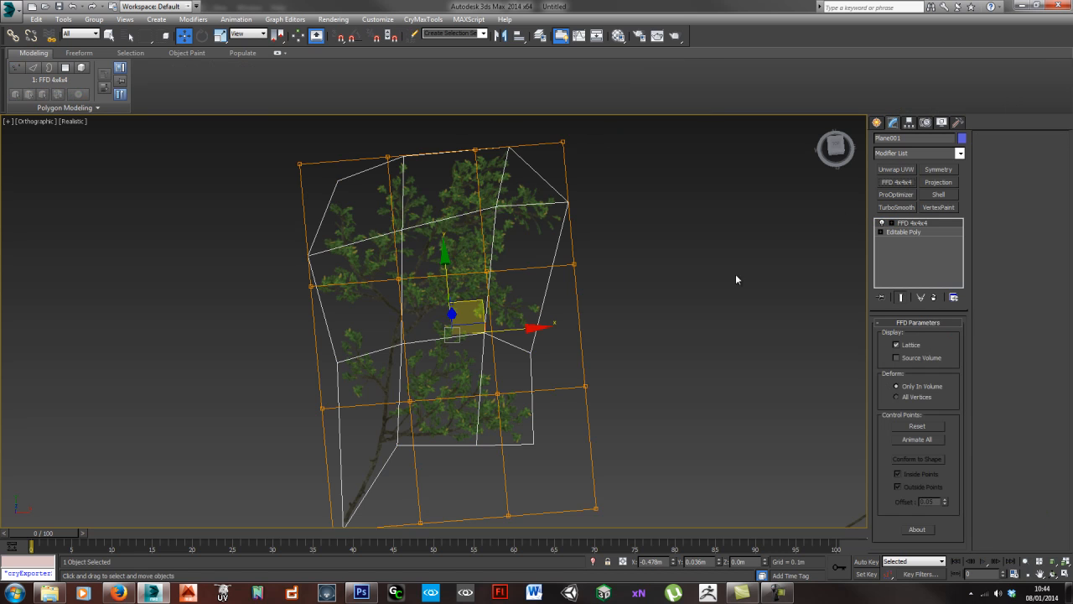
alt+middle_drag(526, 380, 490, 351)
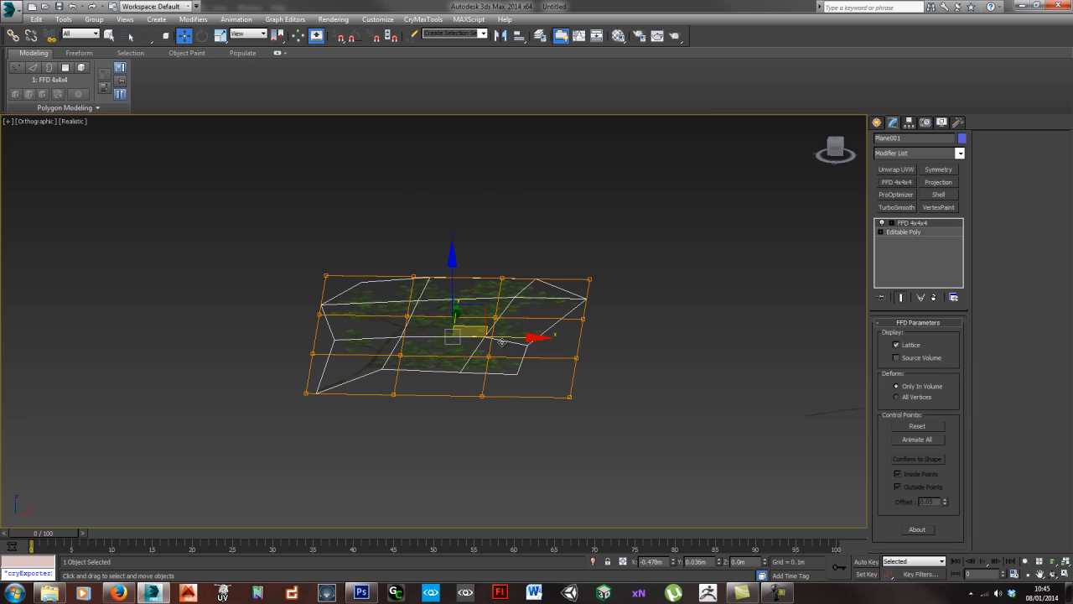
click(519, 340)
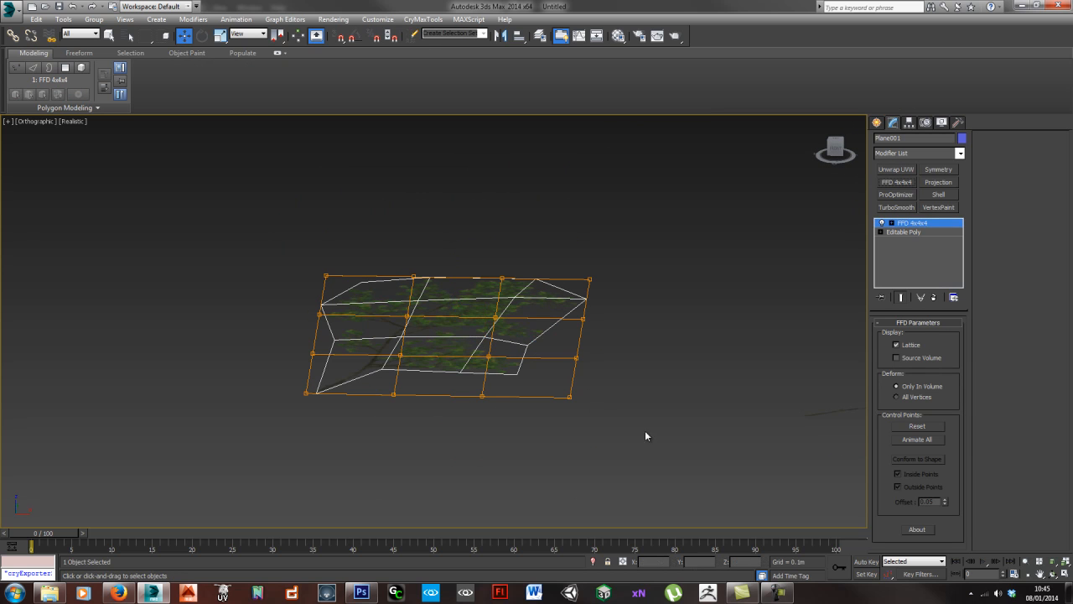
drag(654, 442, 526, 220)
alt+middle_drag(576, 310, 584, 293)
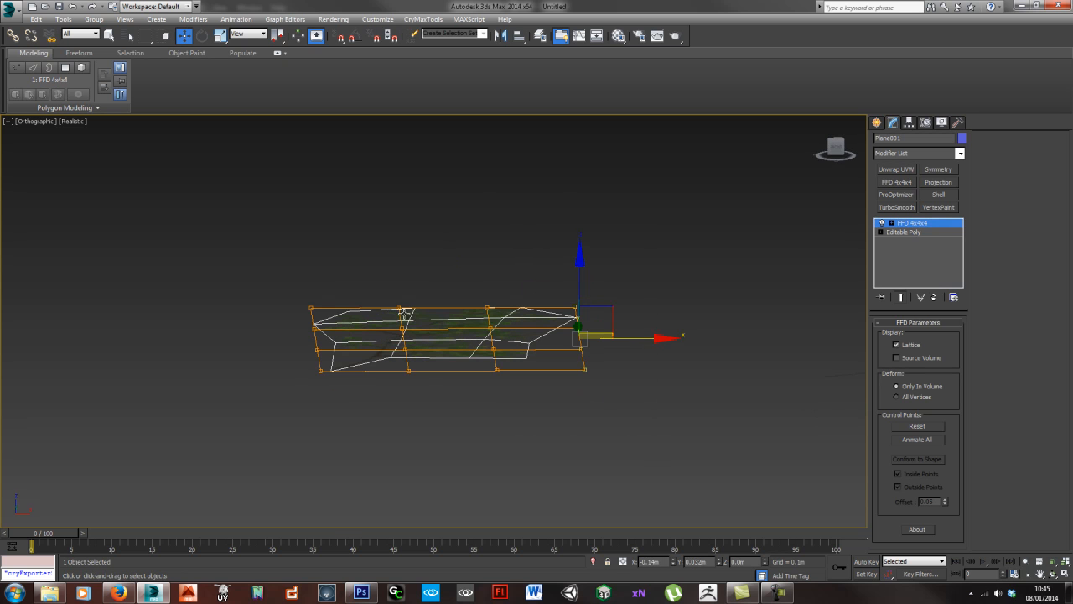
- Raise the FFD control points running from the stem's base up along the branch to form a ridge in the plane
alt+middle_drag(387, 370, 419, 416)
click(431, 426)
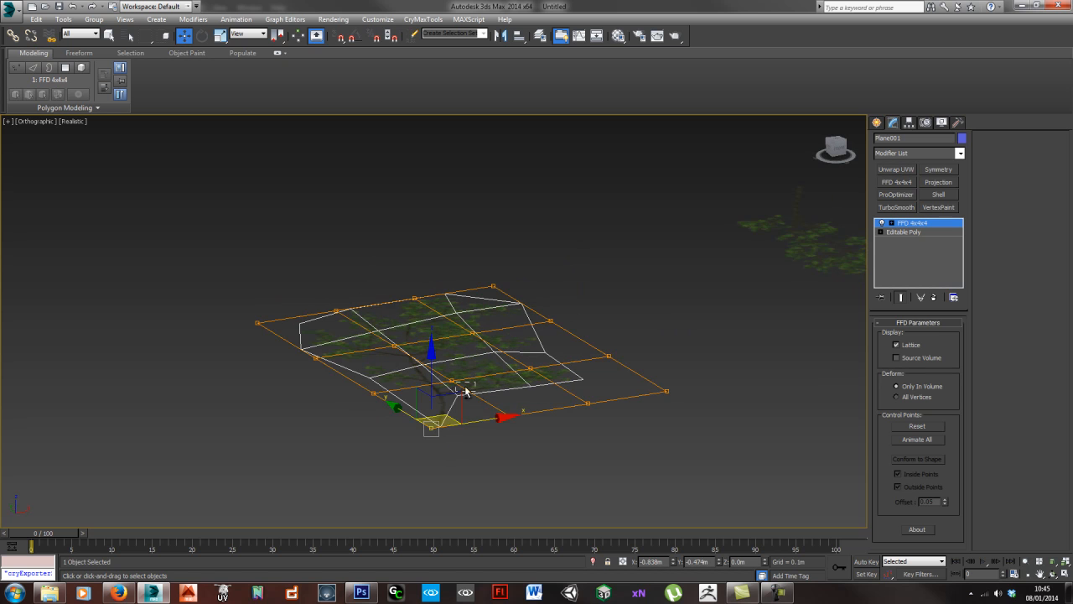
ctrl+drag(465, 389, 427, 361)
ctrl+drag(384, 334, 407, 352)
ctrl+drag(400, 278, 473, 274)
- Pull the lattice's empty lower-right corner point down and inward and adjust its neighbouring control points to droop that side
drag(651, 387, 649, 382)
mouse_move(649, 382)
alt+middle_down()
mouse_move(605, 399)
mouse_move(638, 355)
mouse_move(647, 377)
alt+middle_up()
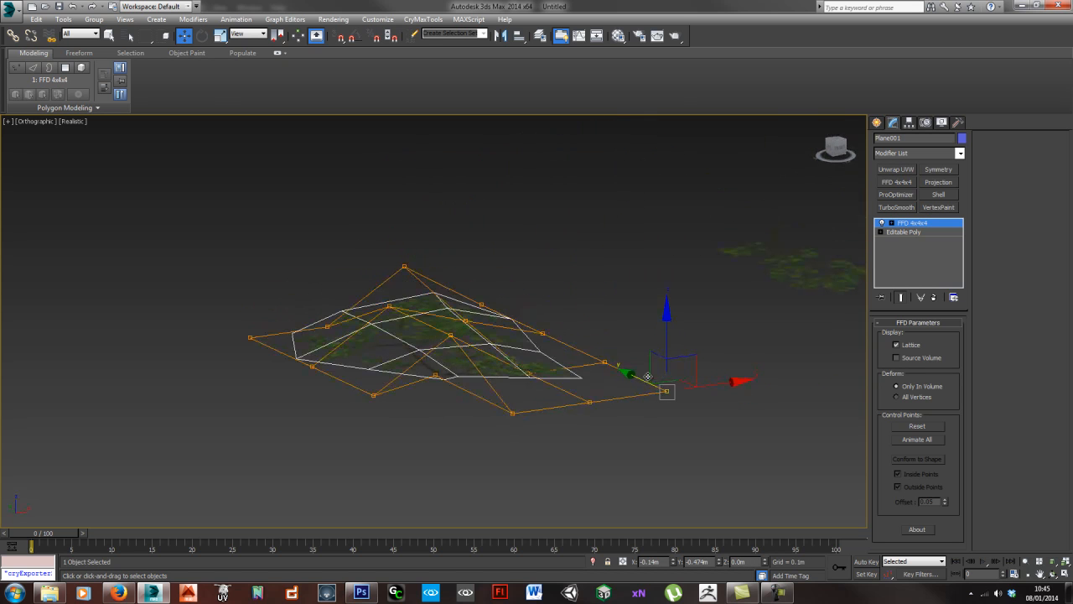
drag(697, 356, 653, 411)
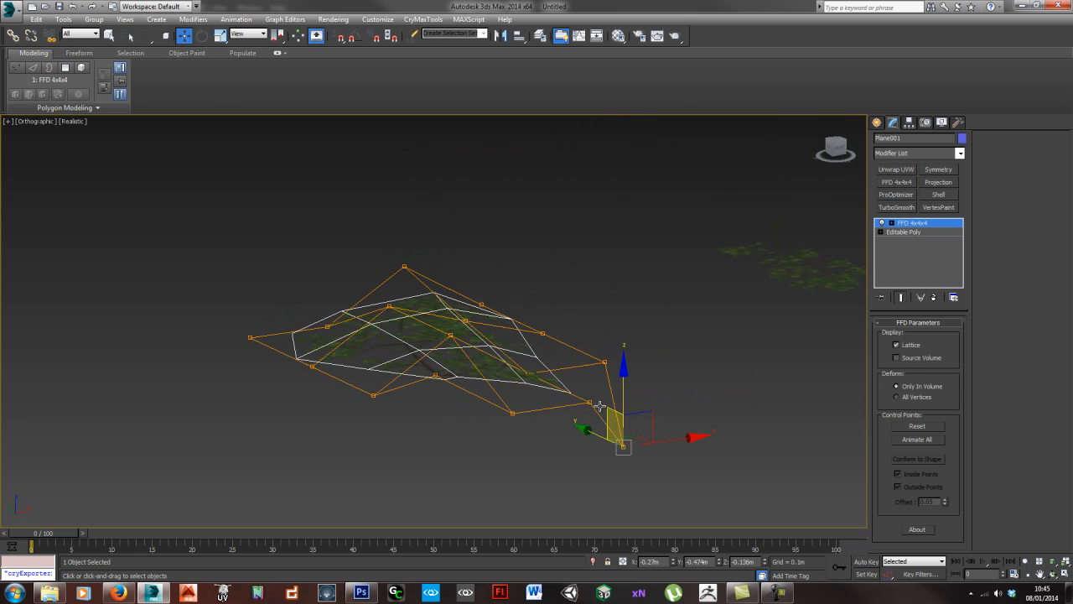
drag(582, 392, 607, 426)
drag(613, 369, 566, 422)
- Move FFD control points on the lattice's left side to vary the branch plane's bend
drag(338, 377, 387, 431)
drag(325, 391, 325, 388)
drag(342, 323, 409, 337)
drag(414, 274, 415, 263)
click(333, 343)
drag(362, 311, 359, 265)
- Examine the bent branch plane close up and edge-on from several low angles to check its curvature
alt+middle_drag(594, 389, 539, 372)
middle_drag(329, 349, 402, 347)
scroll(400, 346, up, 5)
alt+middle_drag(495, 346, 323, 369)
middle_drag(309, 347, 570, 387)
alt+middle_drag(478, 402, 522, 391)
alt+middle_drag(325, 330, 328, 334)
middle_drag(696, 460, 522, 394)
scroll(593, 349, down, 5)
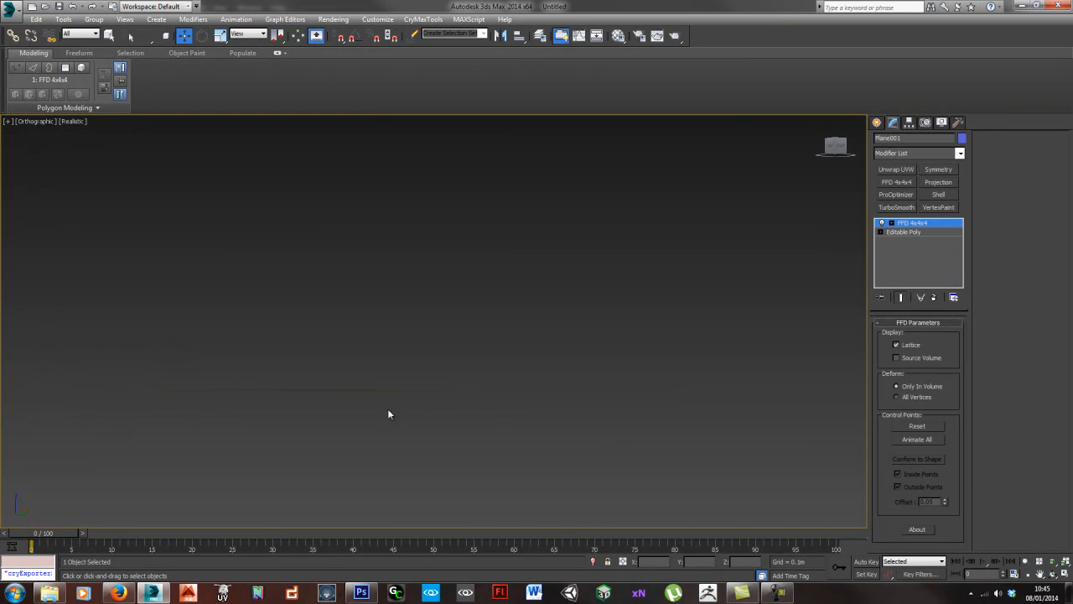
- Move FFD control points along the branch plane's outer side and middle to vary its arch and droop
alt+middle_drag(424, 405, 372, 421)
scroll(360, 415, up, 6)
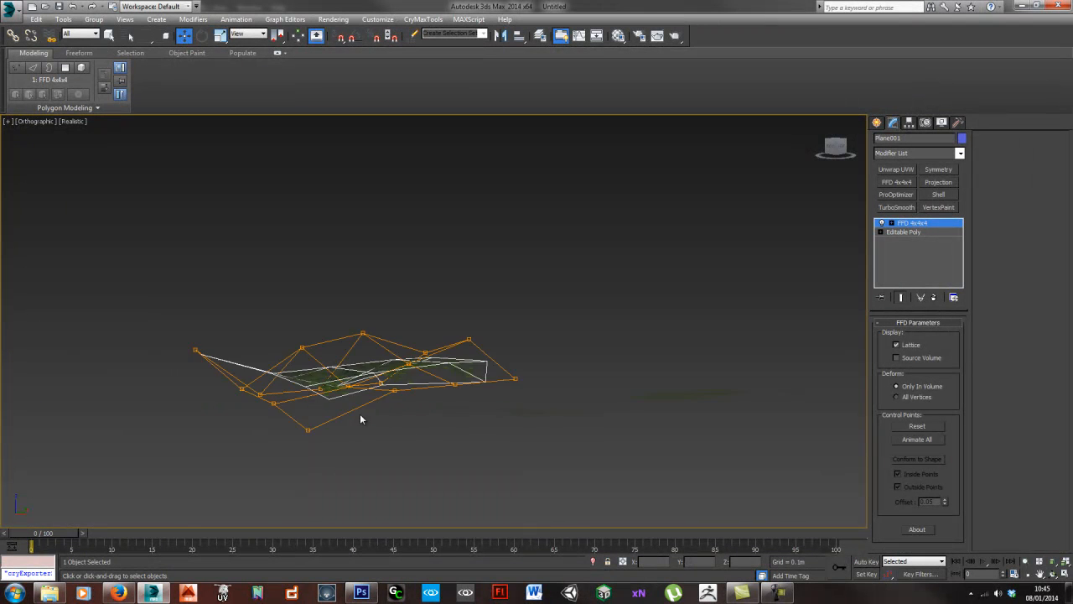
alt+middle_drag(464, 399, 488, 404)
drag(477, 376, 535, 435)
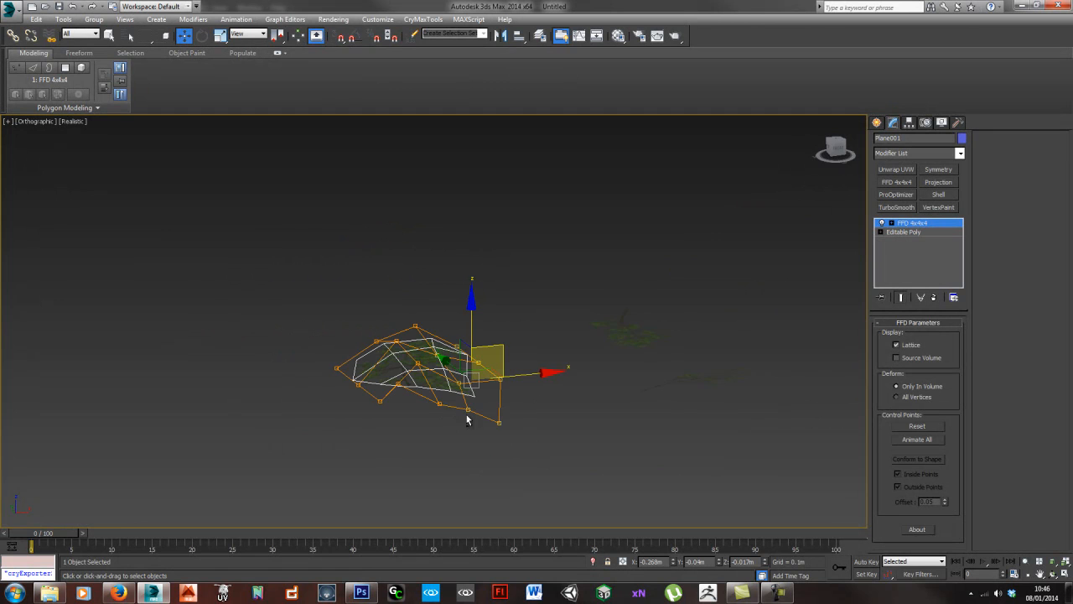
alt+middle_drag(467, 419, 497, 361)
drag(499, 347, 495, 353)
drag(466, 420, 466, 419)
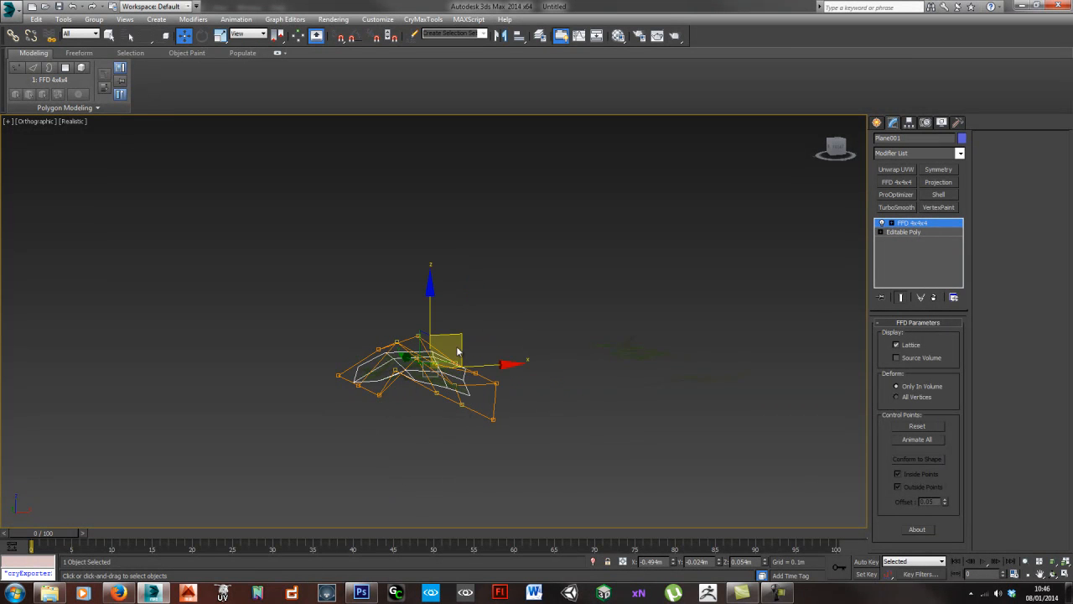
drag(458, 339, 458, 329)
- Pull the lattice's lowest corner control point further down and inward to deepen the droop on that side
click(520, 410)
alt+middle_drag(520, 410, 512, 407)
drag(481, 375, 513, 394)
key(ctrl+z)
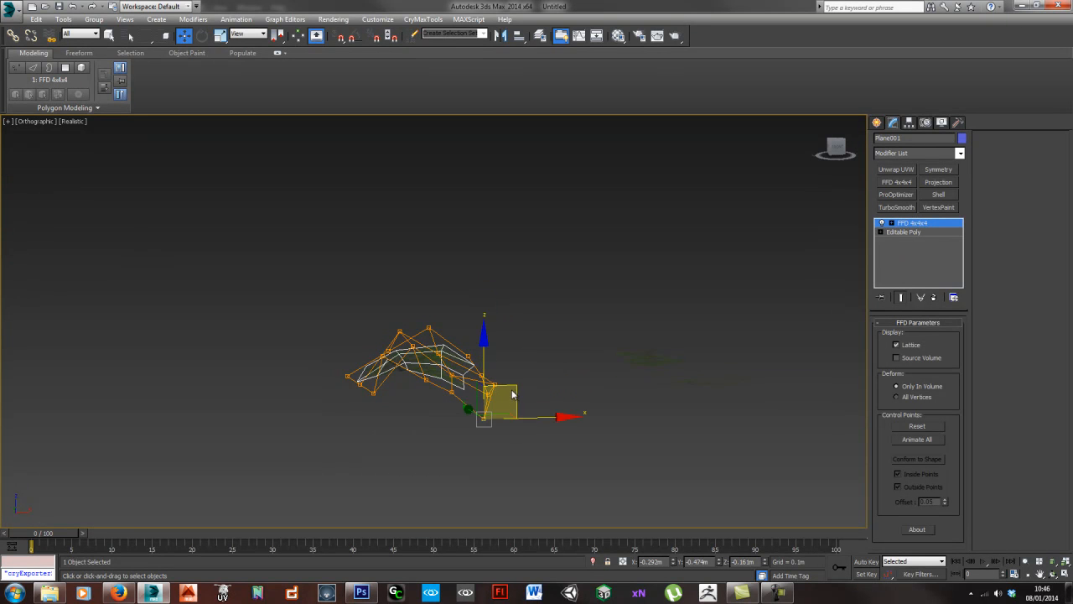
alt+middle_drag(515, 389, 460, 397)
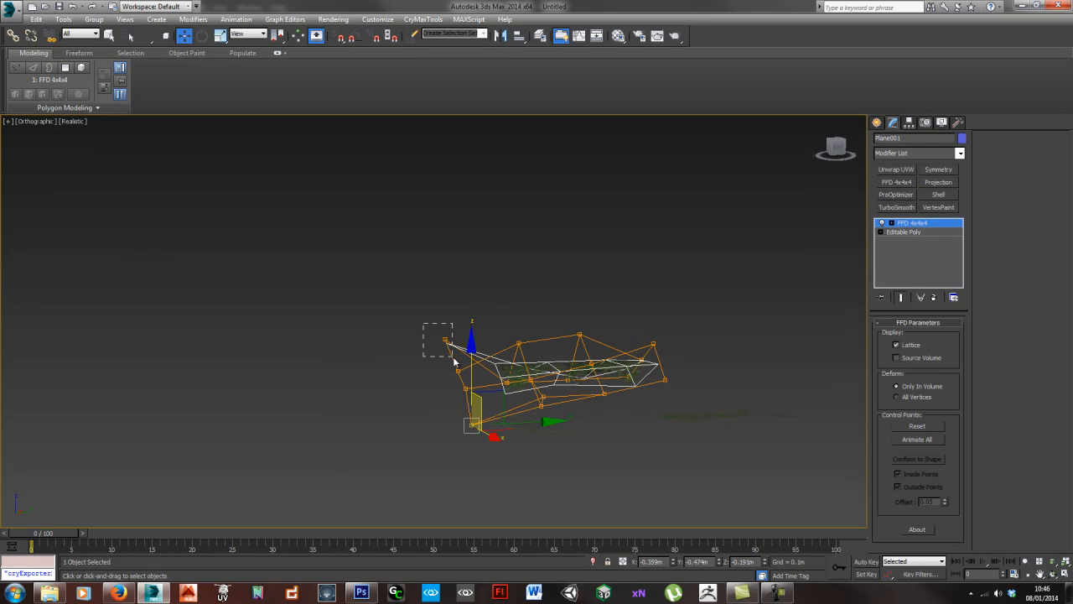
- Adjust the FFD control points around the opposite corner at the lattice's stem end
drag(454, 361, 454, 359)
click(504, 381)
drag(528, 356, 524, 331)
alt+middle_drag(509, 349, 503, 379)
click(501, 379)
drag(506, 382, 525, 333)
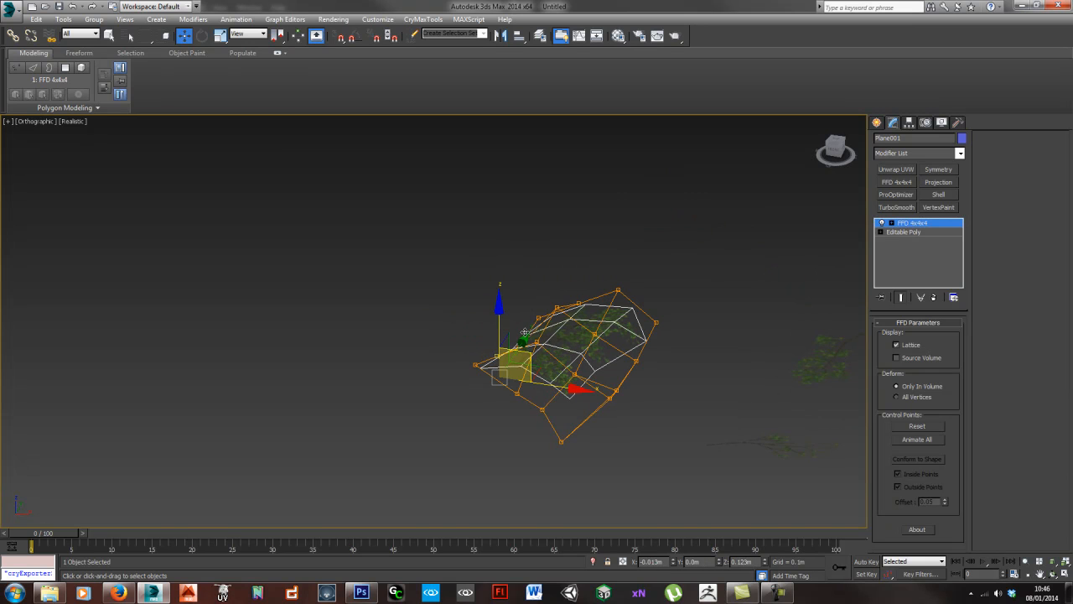
- Reposition a control point at the lattice's far end and raise one on its upper edge to strengthen the arch
alt+middle_drag(526, 336, 662, 317)
drag(652, 319, 683, 349)
drag(687, 302, 682, 321)
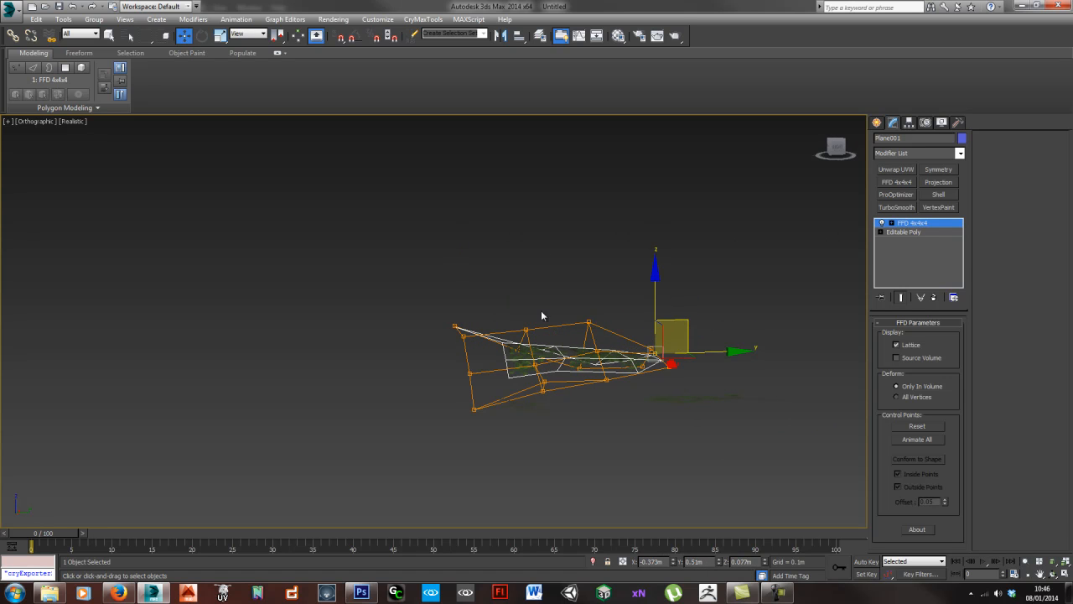
drag(623, 418, 623, 418)
drag(588, 322, 589, 275)
alt+middle_drag(588, 274, 616, 407)
- Collapse the FFD-bent branch plane to an Editable Poly and reselect it for closer editing
key(ctrl+shift+e)
click(671, 379)
alt+middle_drag(548, 408, 584, 364)
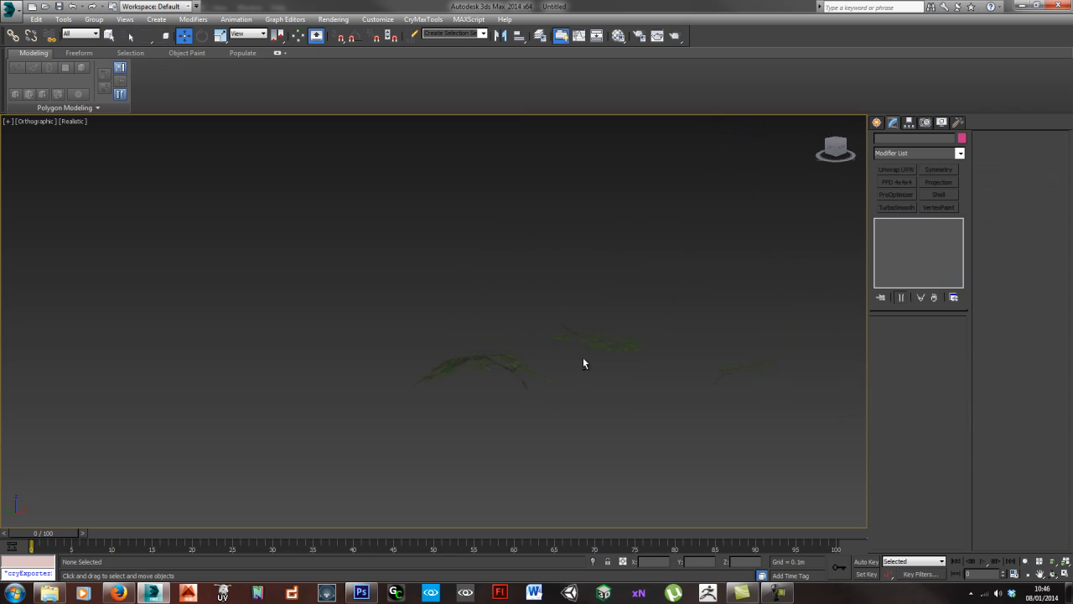
click(508, 369)
alt+middle_drag(511, 369, 470, 381)
click(546, 412)
alt+middle_drag(546, 412, 592, 415)
click(565, 254)
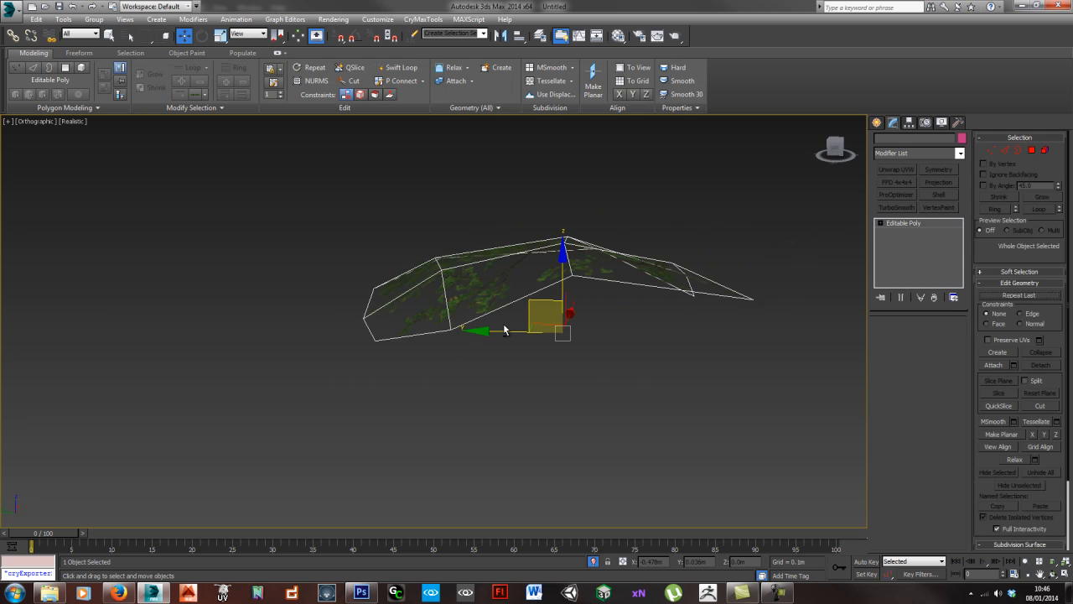
- Start vertex editing on the bent branch plane and adjust the height of a vertex along its ridge
click(888, 335)
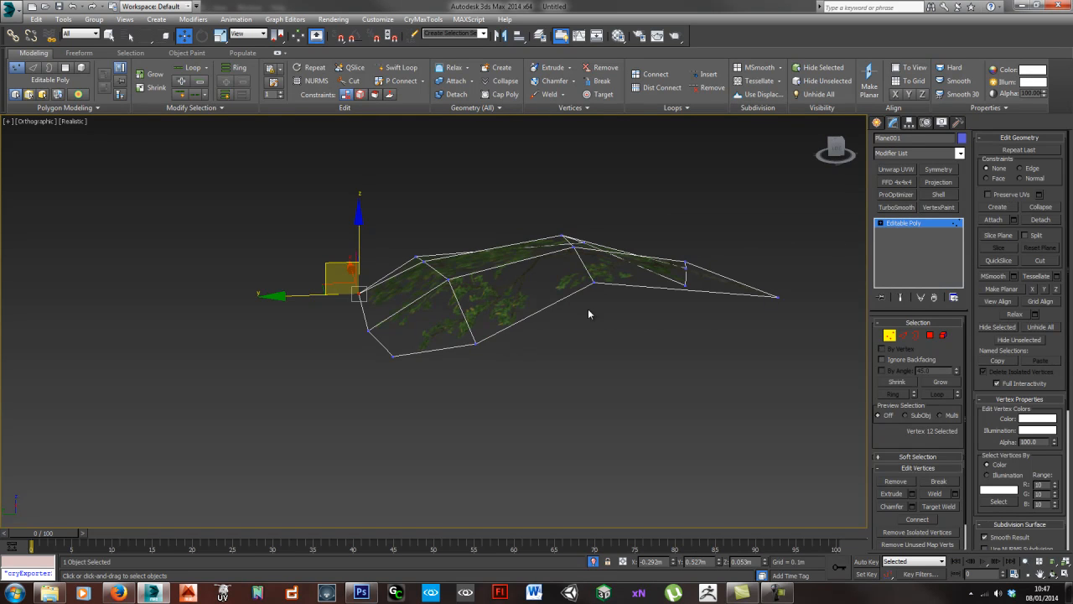
click(449, 278)
alt+middle_drag(597, 324, 509, 308)
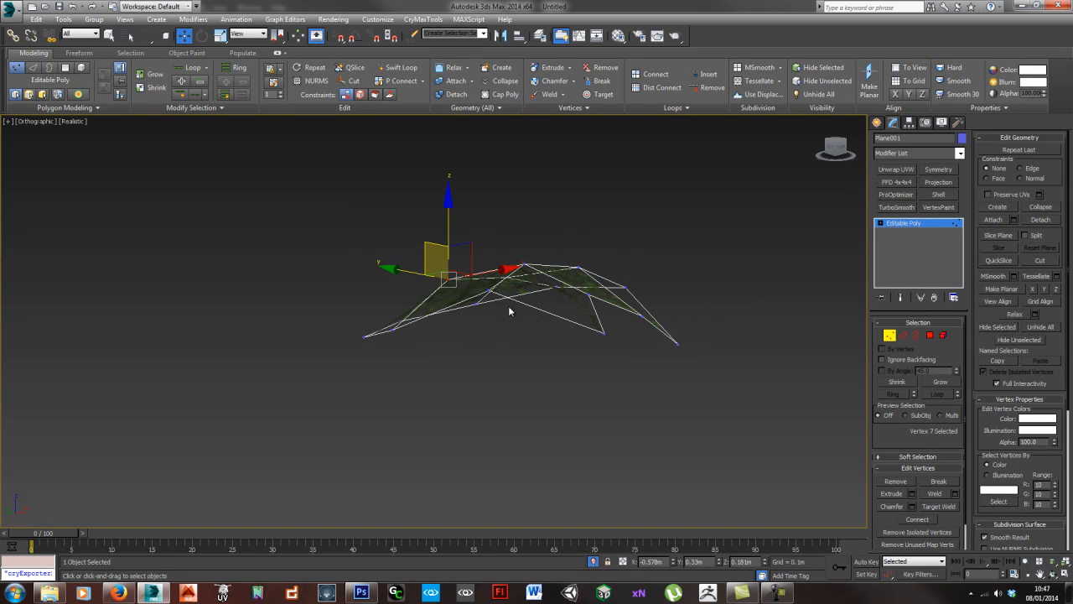
click(487, 292)
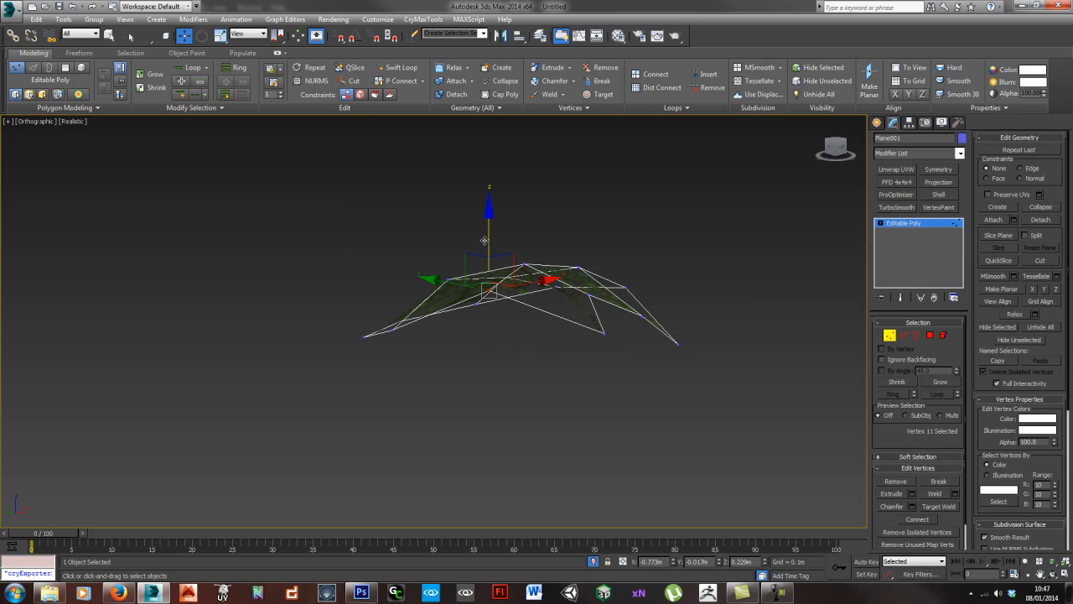
alt+middle_drag(489, 249, 754, 304)
- Fine-tune the remaining inner and upper vertices to smooth the branch plane's curve, and finish vertex editing
click(459, 339)
click(459, 339)
alt+middle_drag(459, 339, 489, 322)
drag(492, 310, 494, 295)
click(526, 300)
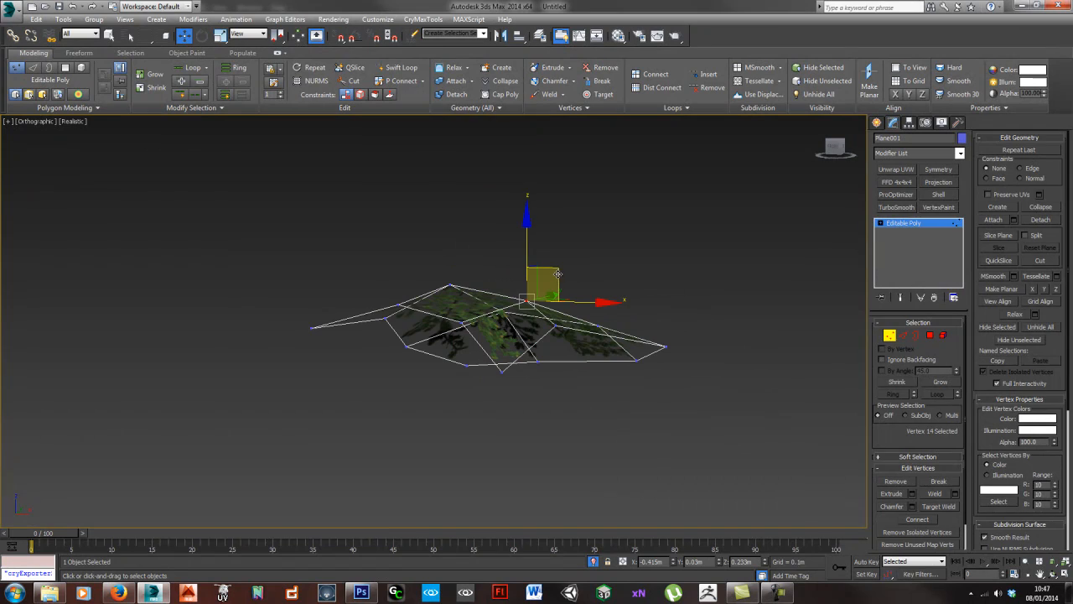
alt+middle_drag(503, 314, 544, 323)
click(646, 290)
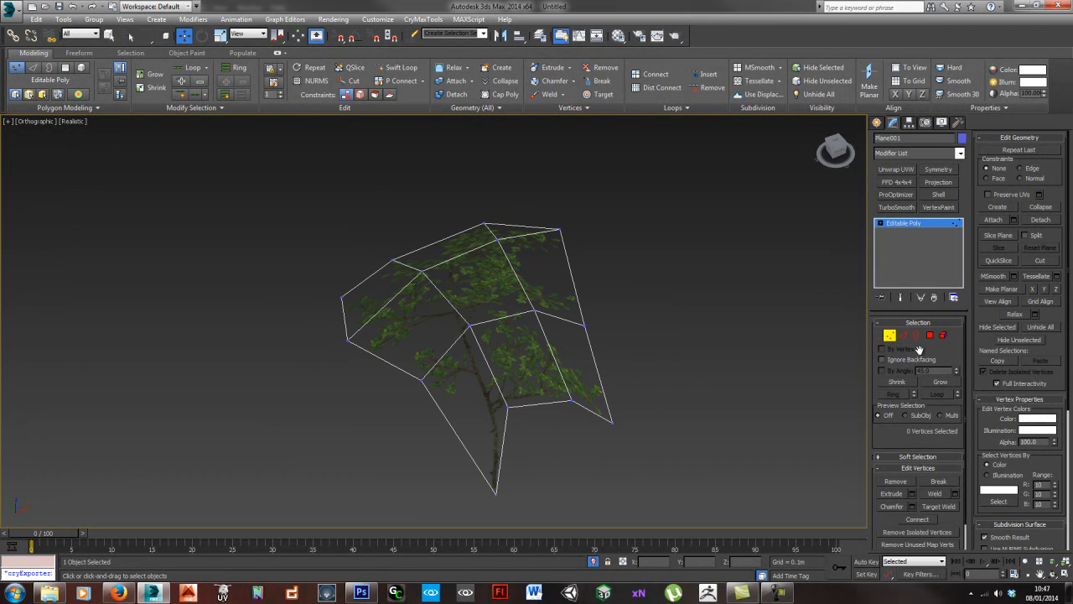
click(891, 335)
- Compare the bent branch plane with the two other branch planes from a distance
alt+middle_drag(668, 405, 622, 295)
key(z)
alt+middle_drag(679, 358, 566, 403)
click(657, 395)
alt+middle_drag(624, 371, 654, 364)
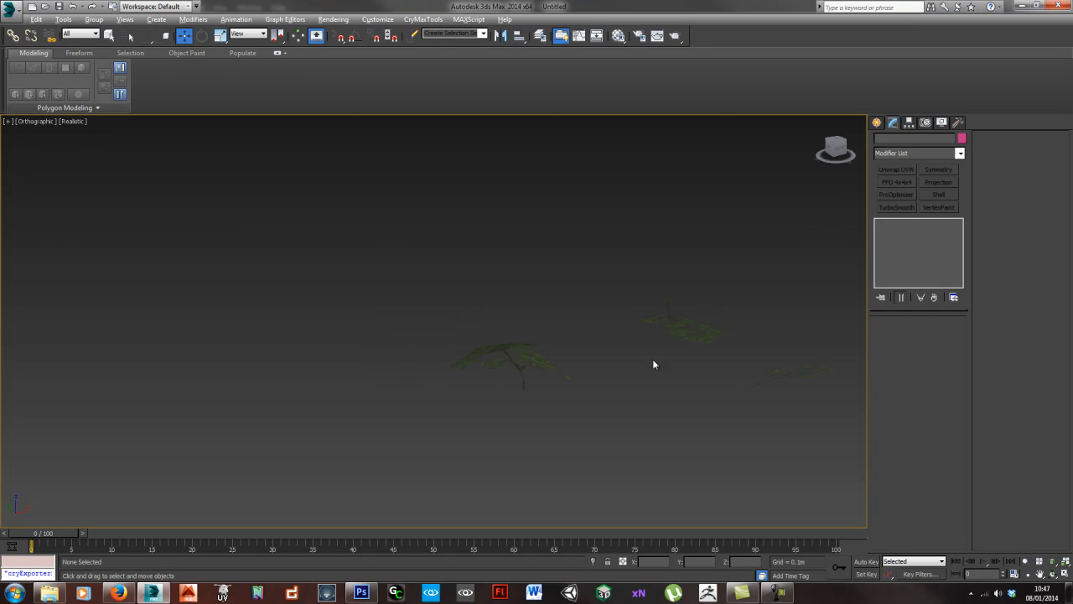
click(534, 347)
ctrl+click(654, 395)
alt+middle_drag(601, 388, 590, 413)
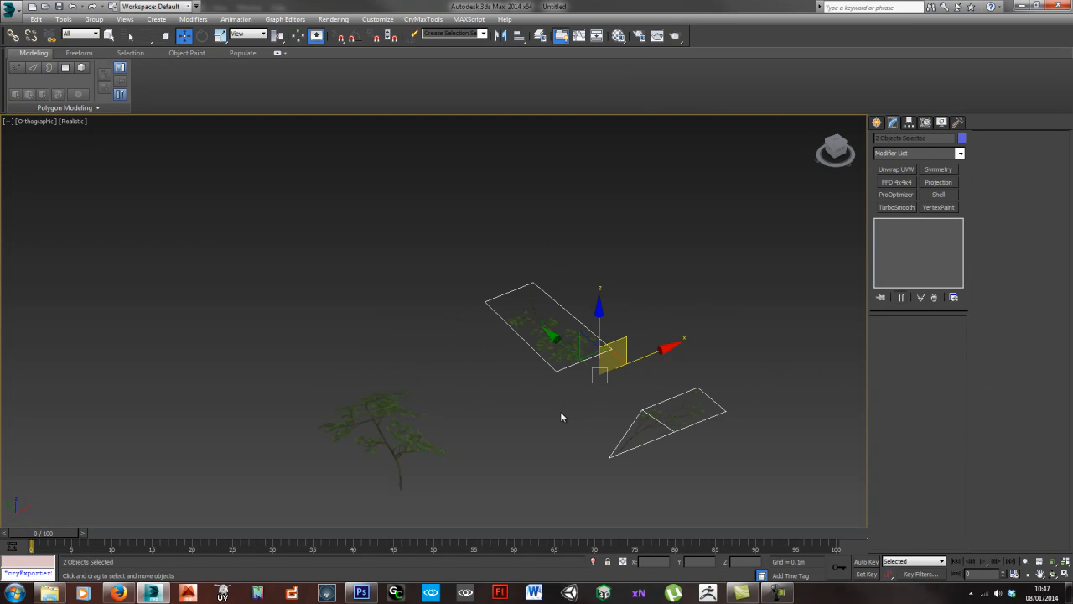
- Examine the bent branch plane's wireframe close up, from its foliage down to the pointed stem base
click(407, 433)
alt+middle_drag(478, 450, 437, 463)
scroll(452, 411, up, 4)
alt+middle_drag(408, 310, 473, 369)
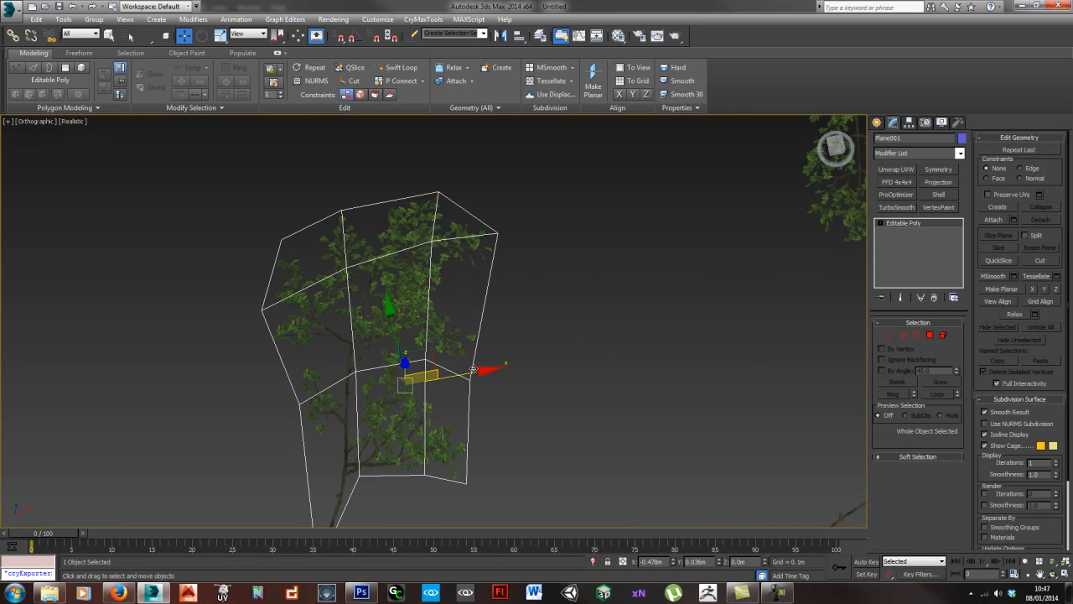
middle_drag(653, 390, 576, 381)
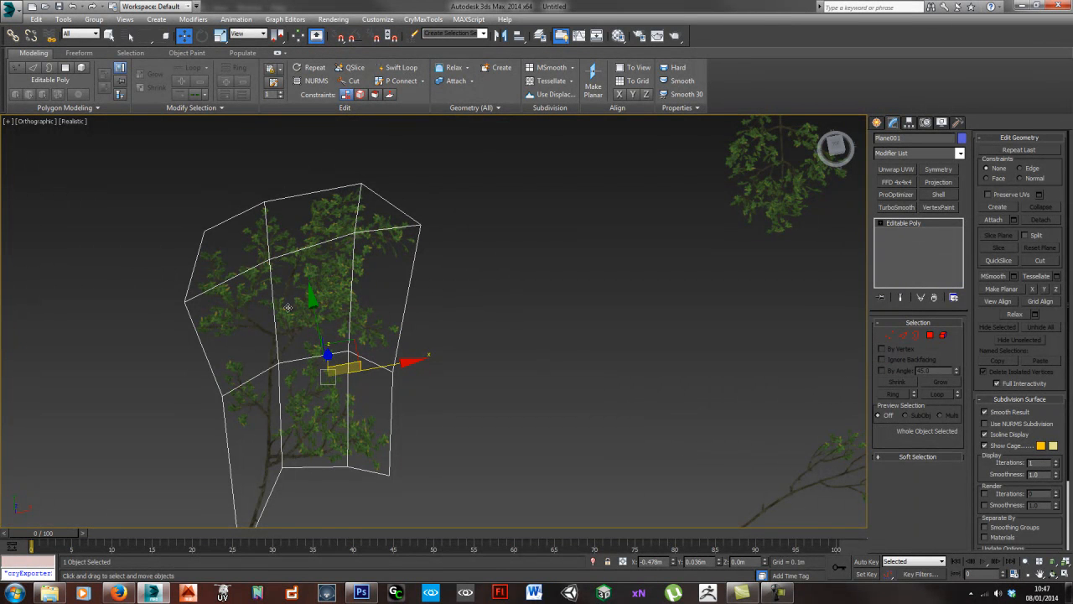
middle_drag(244, 392, 300, 392)
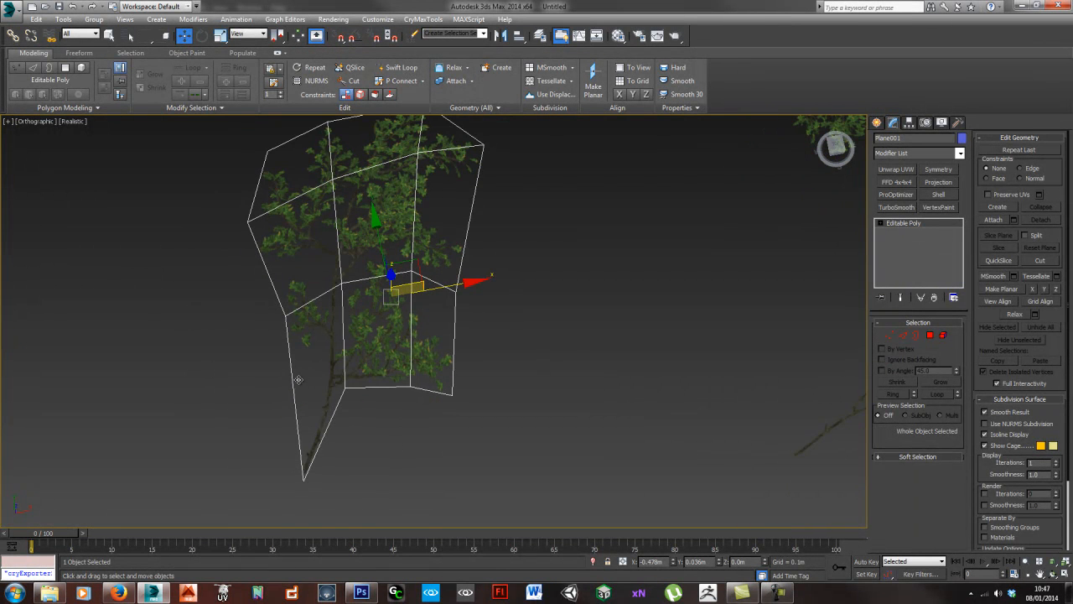
middle_drag(559, 332, 495, 336)
scroll(496, 337, down, 5)
middle_drag(666, 364, 631, 372)
alt+middle_drag(448, 429, 442, 396)
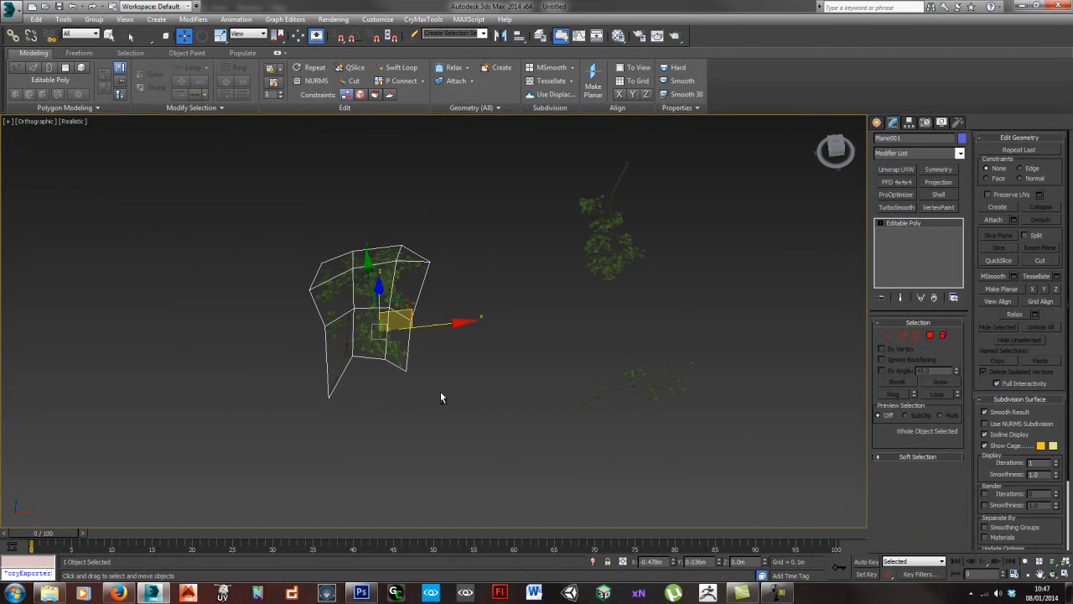
alt+middle_drag(369, 344, 387, 358)
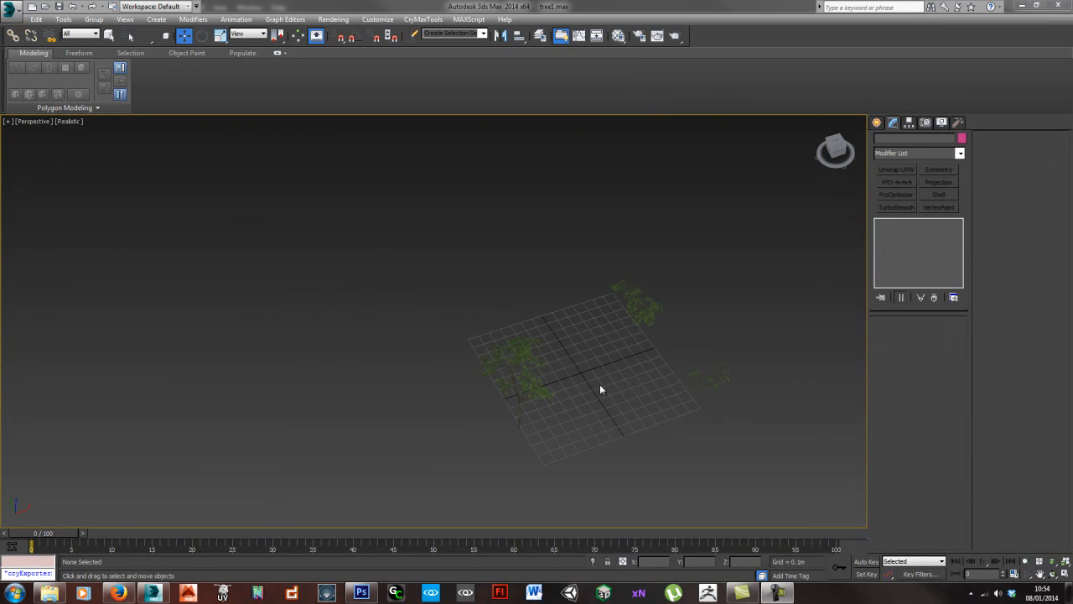
- Hide the grid and examine the thin branch's plane close up from its stem to its tip
middle_drag(600, 389, 559, 388)
key(g)
alt+middle_drag(423, 301, 412, 361)
click(645, 371)
key(z)
scroll(424, 360, up, 3)
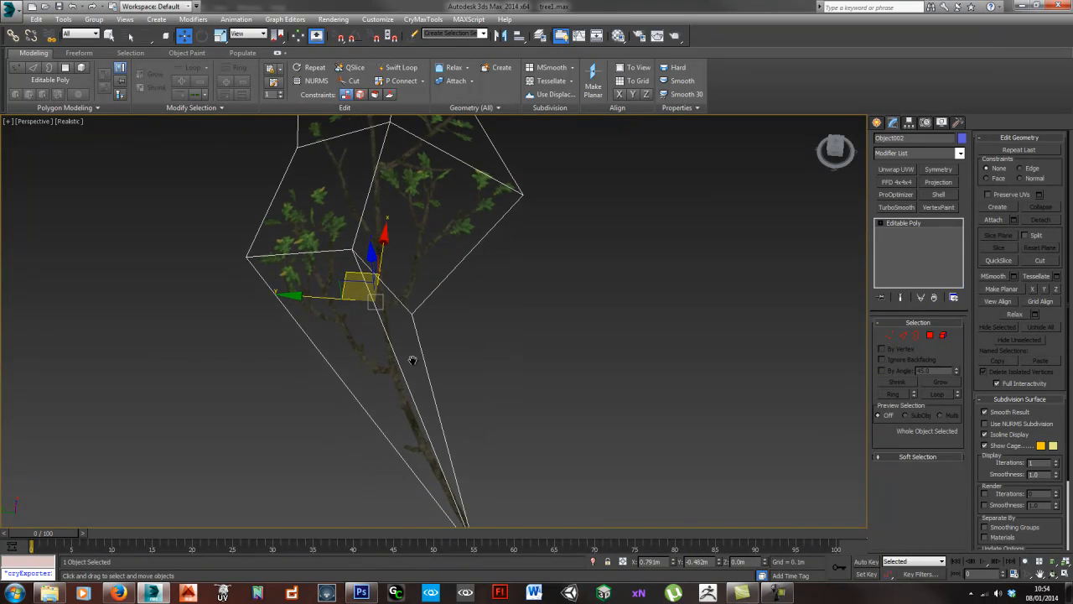
alt+middle_drag(446, 257, 408, 262)
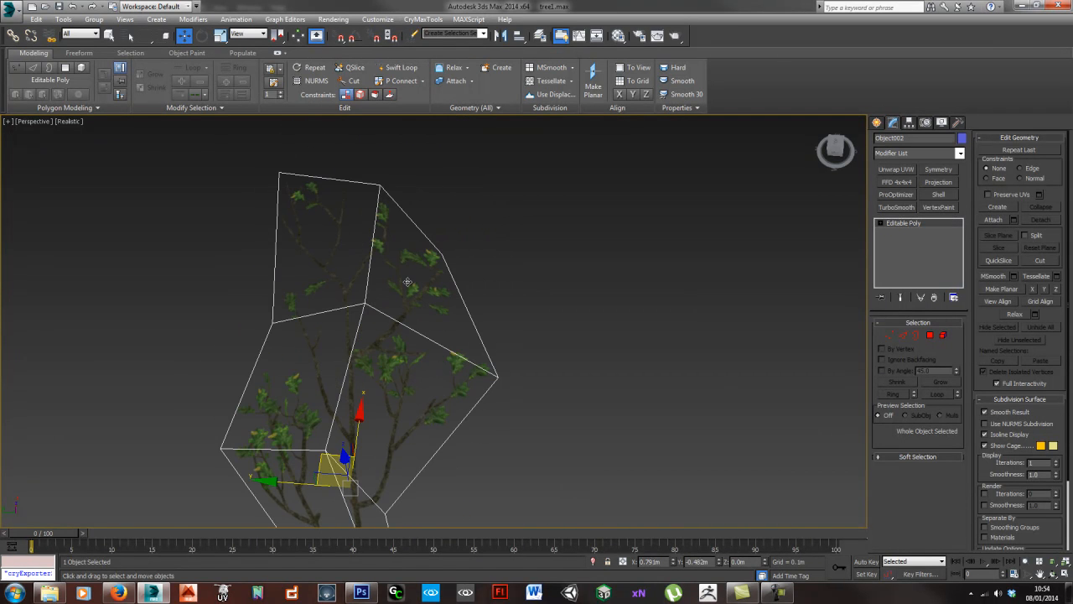
scroll(407, 282, down, 3)
middle_drag(409, 361, 481, 249)
scroll(361, 281, down, 3)
- Nudge the corner vertex beside the outer foliage of the drooping branch plane Object001 to fit it closer to the leaves
middle_drag(159, 272, 374, 339)
click(260, 297)
scroll(328, 317, up, 5)
alt+middle_drag(292, 332, 352, 359)
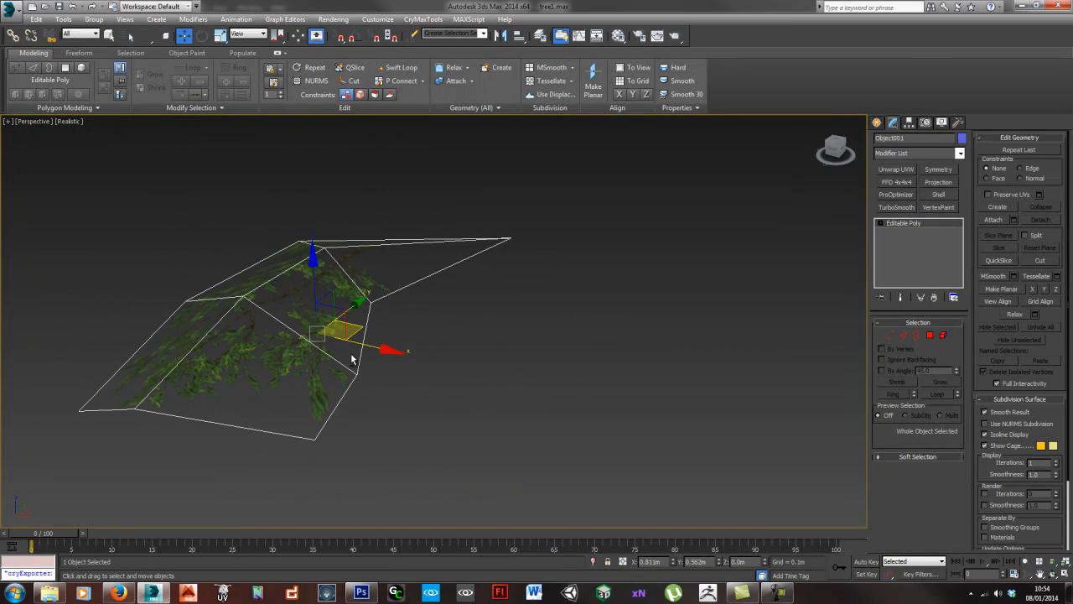
key(1)
click(322, 442)
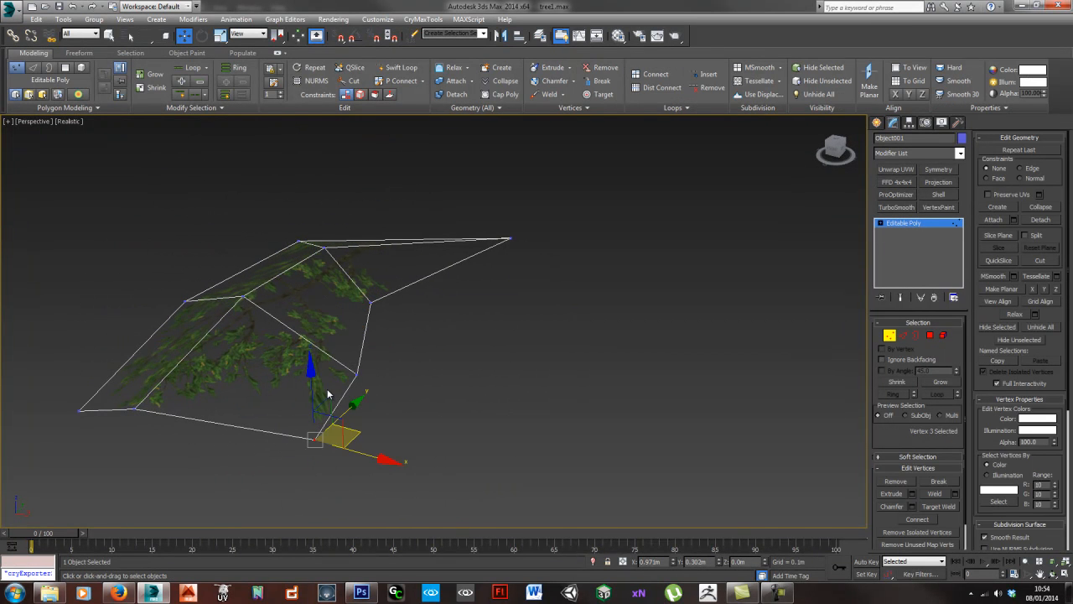
scroll(323, 394, up, 6)
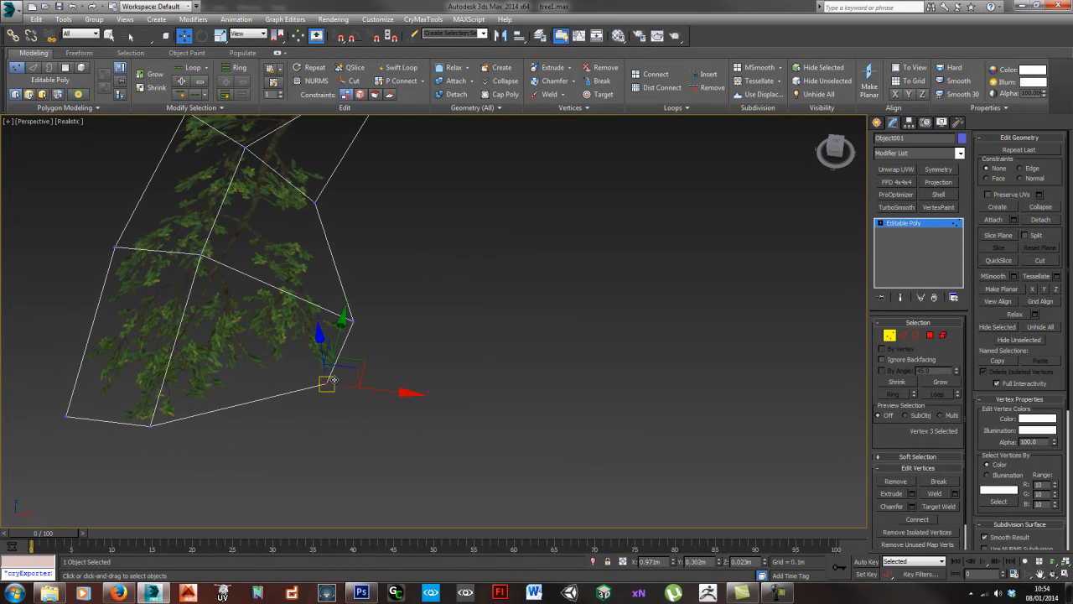
drag(342, 426, 340, 409)
scroll(340, 408, down, 5)
alt+middle_drag(339, 408, 436, 364)
scroll(436, 364, down, 5)
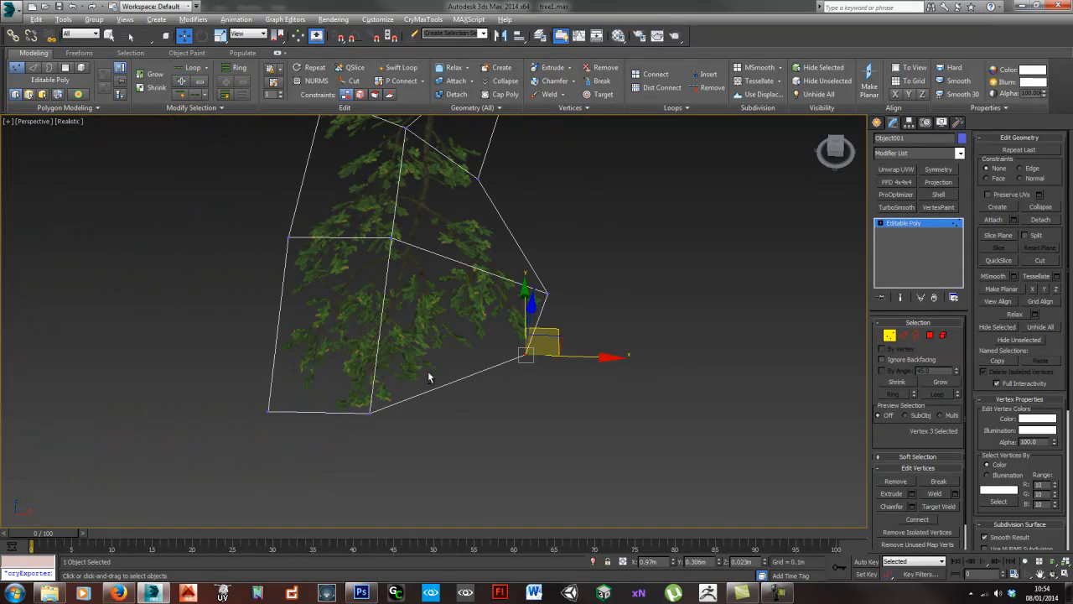
- Turn on Preserve UVs, pick the opposite tip corner vertex of the branch plane, and finish vertex editing
alt+middle_drag(327, 399, 347, 402)
click(292, 479)
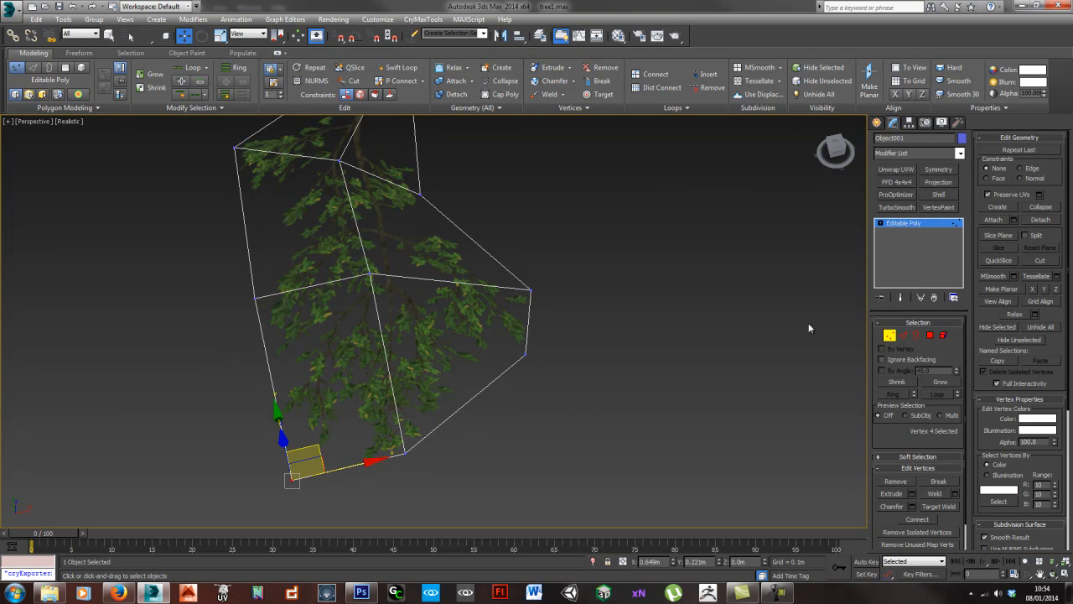
click(892, 337)
click(583, 355)
scroll(461, 369, down, 5)
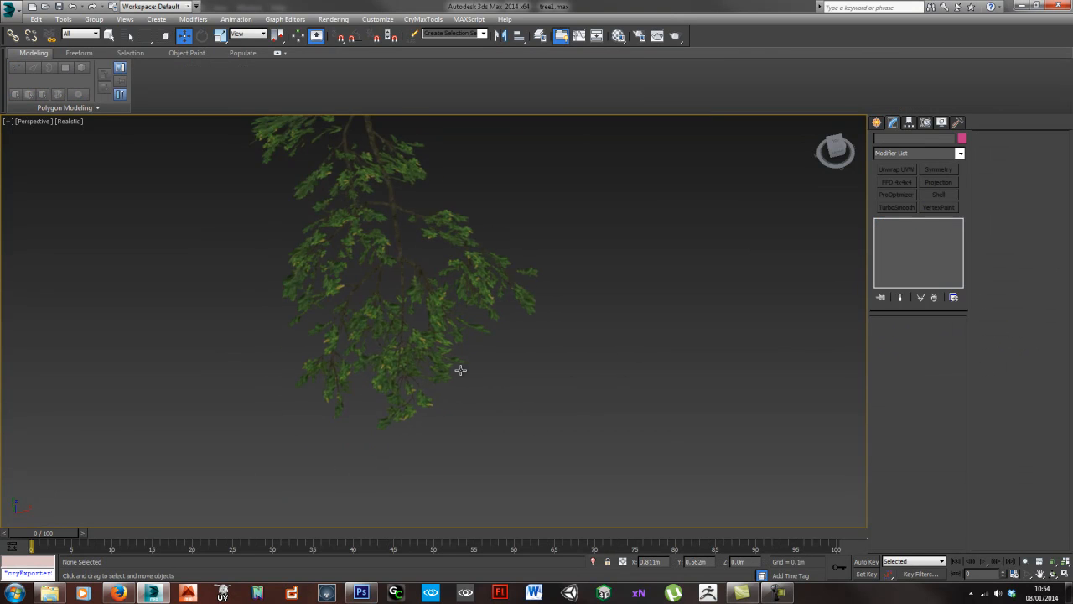
- Select all three branch planes and examine their wireframes, including the narrow stem base, close up and together
alt+middle_drag(503, 377, 369, 353)
drag(459, 418, 494, 430)
alt+middle_drag(512, 431, 381, 413)
middle_drag(303, 394, 470, 353)
scroll(422, 406, up, 5)
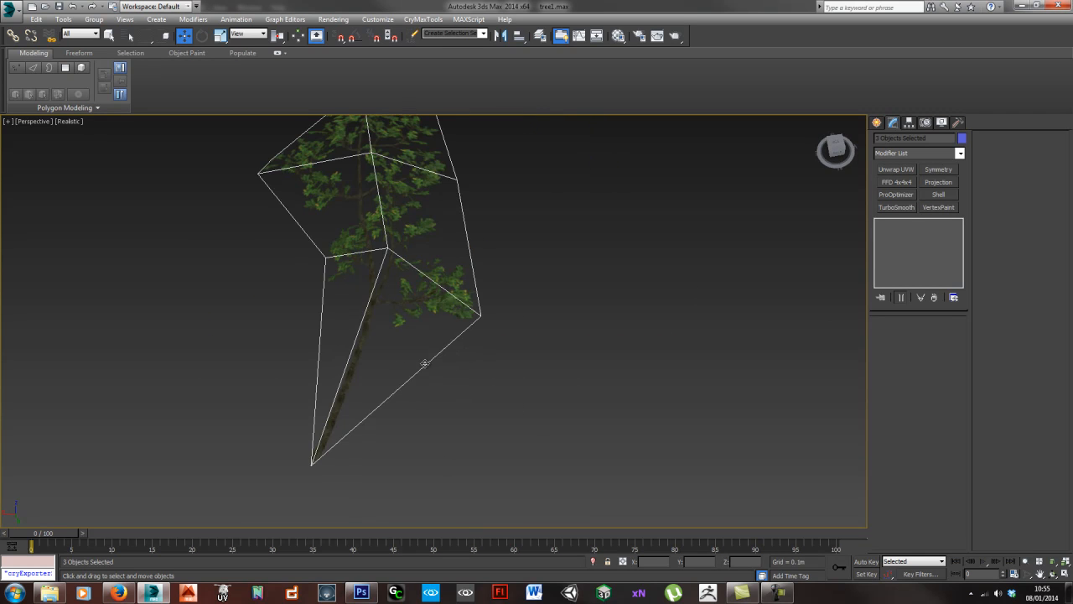
scroll(400, 373, up, 4)
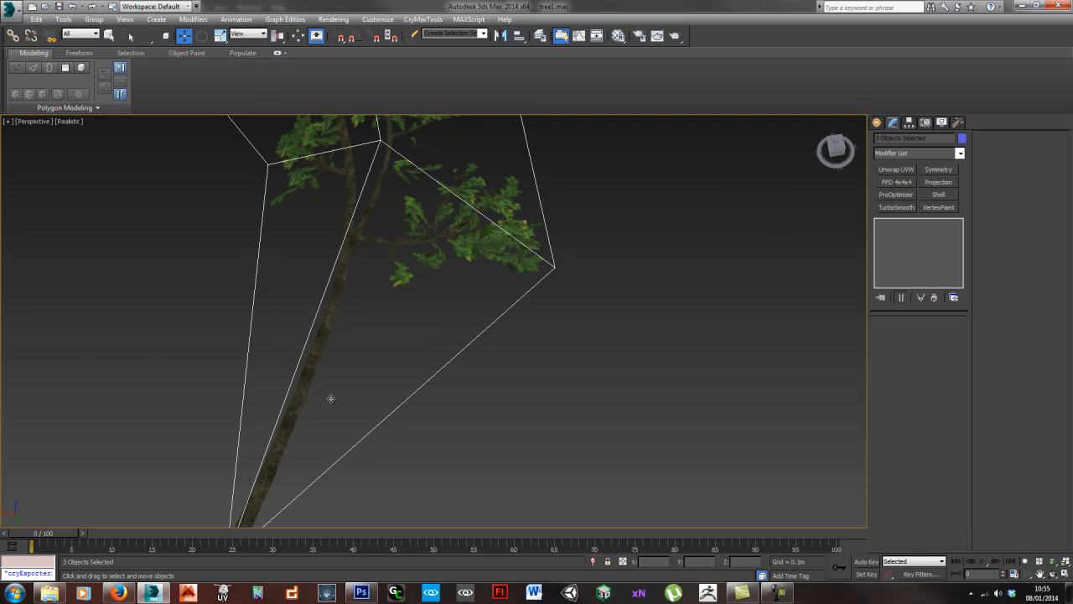
scroll(331, 398, down, 8)
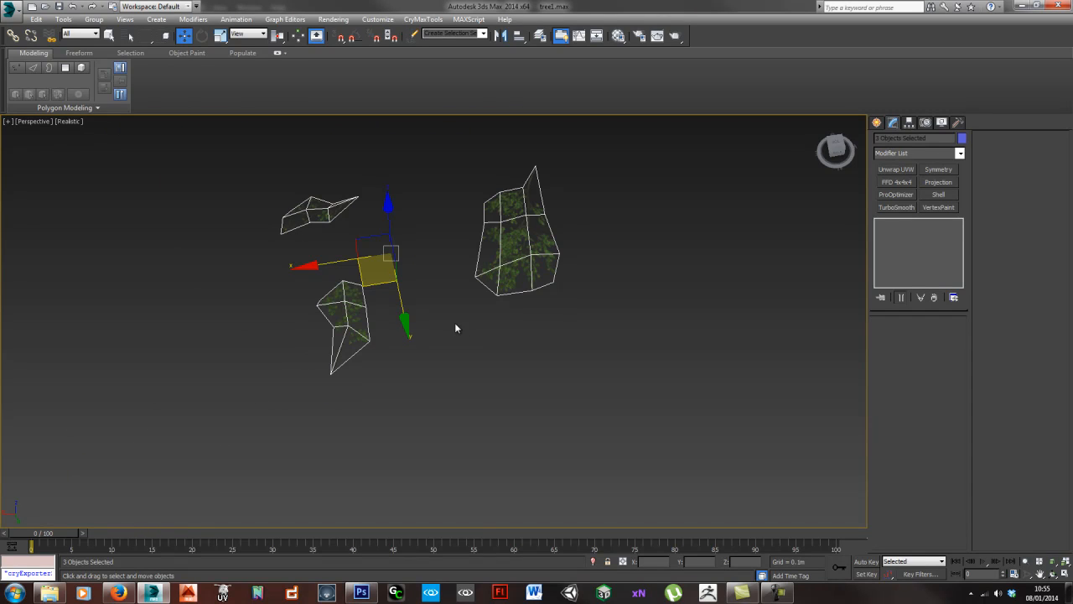
alt+middle_drag(462, 333, 438, 340)
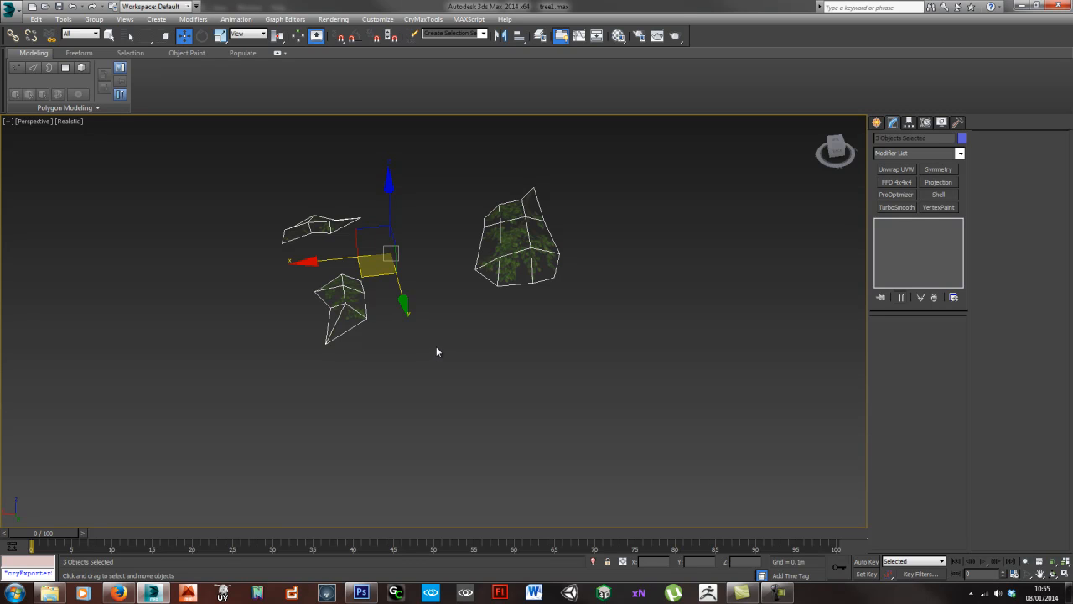
alt+middle_drag(434, 340, 317, 341)
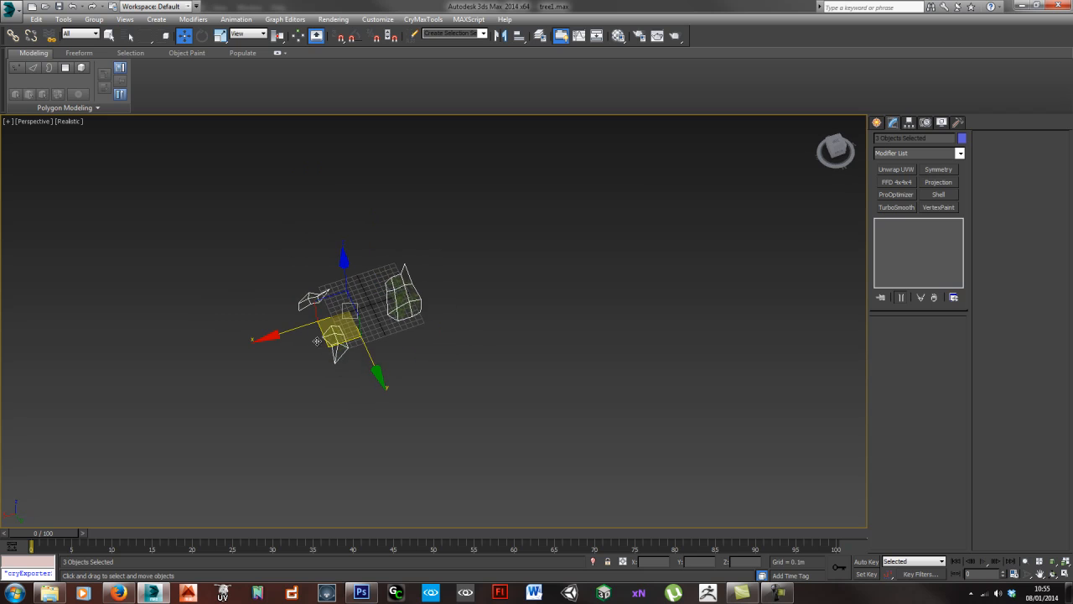
alt+middle_drag(507, 402, 395, 400)
scroll(391, 388, up, 3)
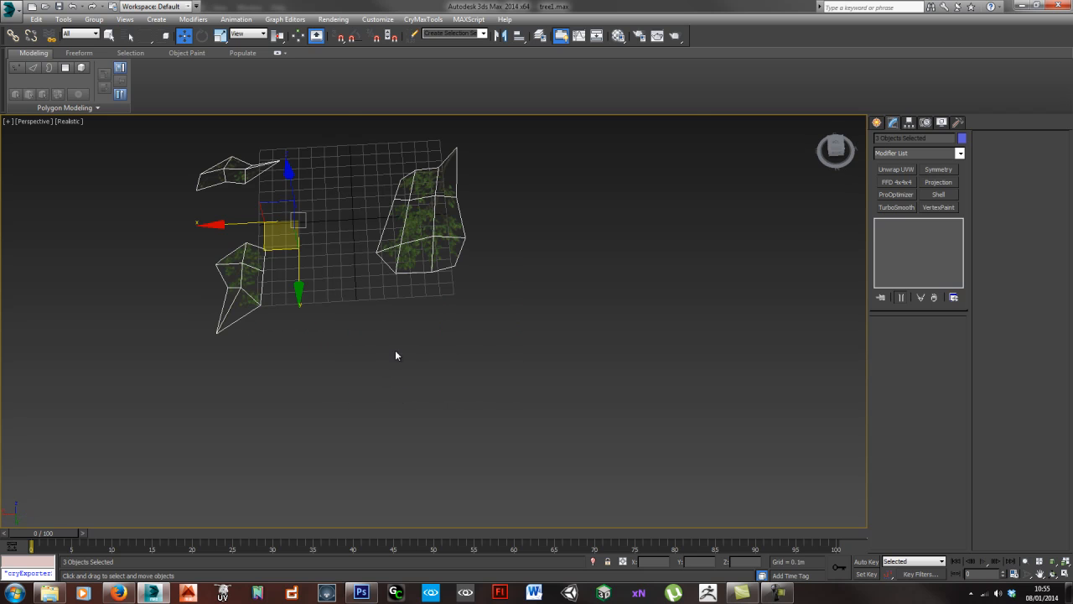
- Select all three branch planes and move them together along X, clear of the grid
click(420, 243)
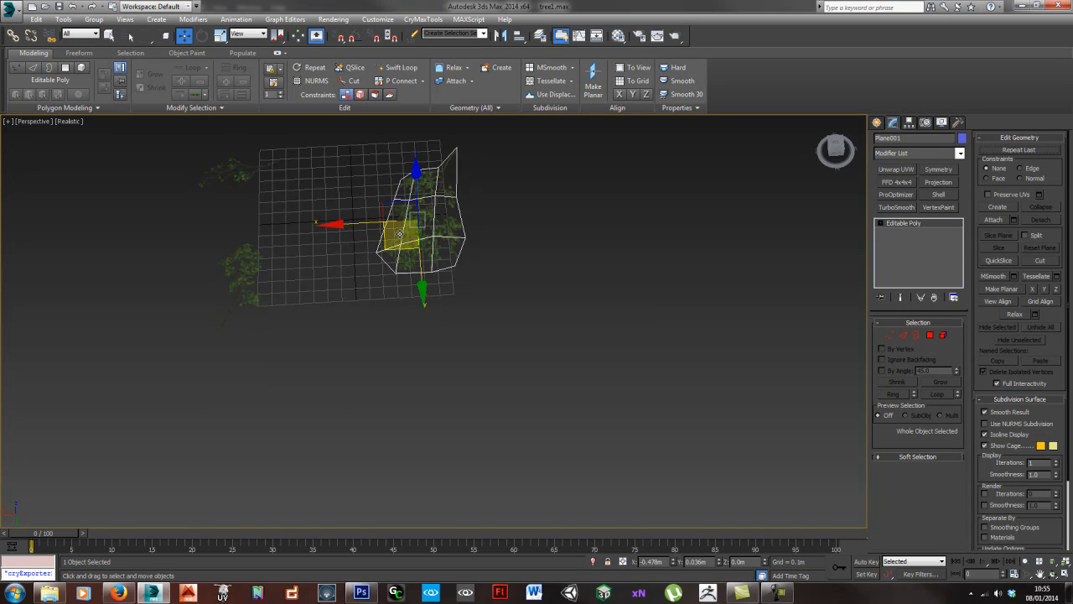
drag(149, 161, 491, 367)
scroll(492, 367, down, 2)
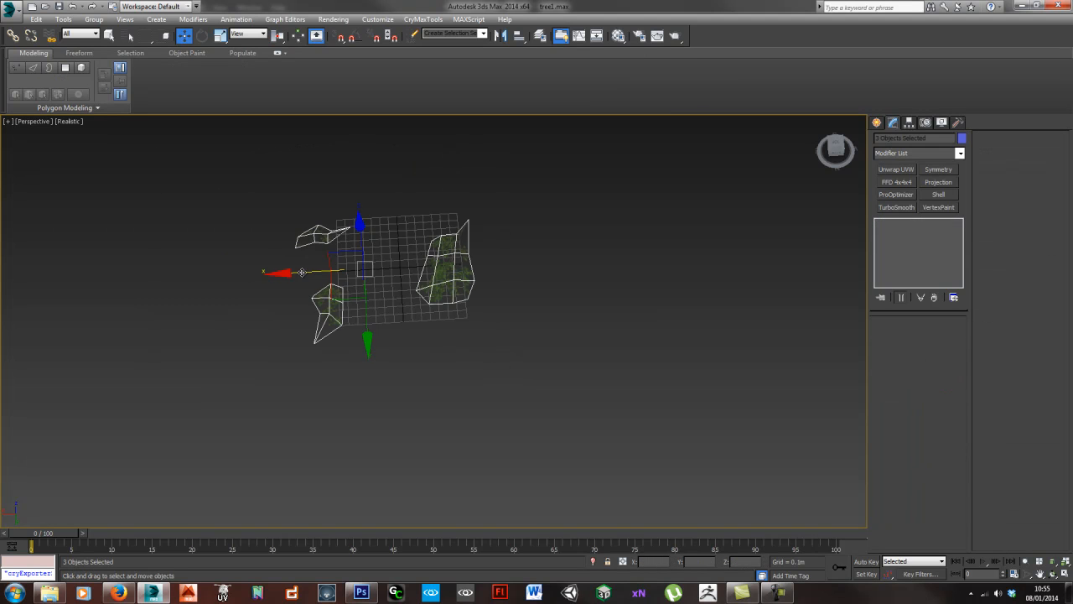
drag(302, 272, 52, 245)
middle_drag(225, 339, 405, 340)
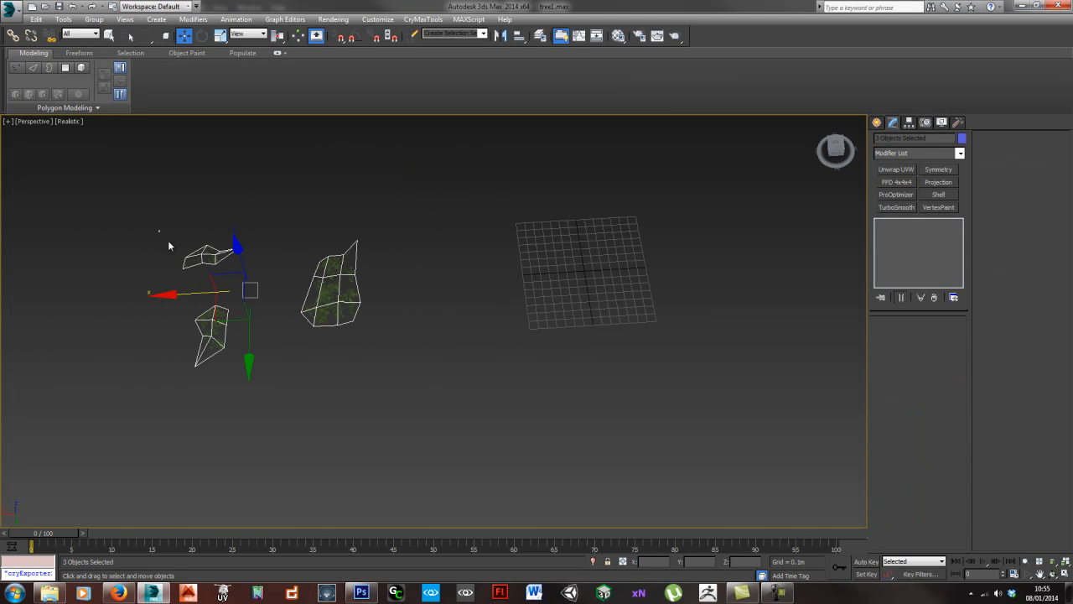
- Duplicate the three branch planes along X and move the duplicates further away from the originals as a spare set
shift+drag(178, 296, 2, 303)
click(538, 341)
middle_drag(93, 316, 361, 331)
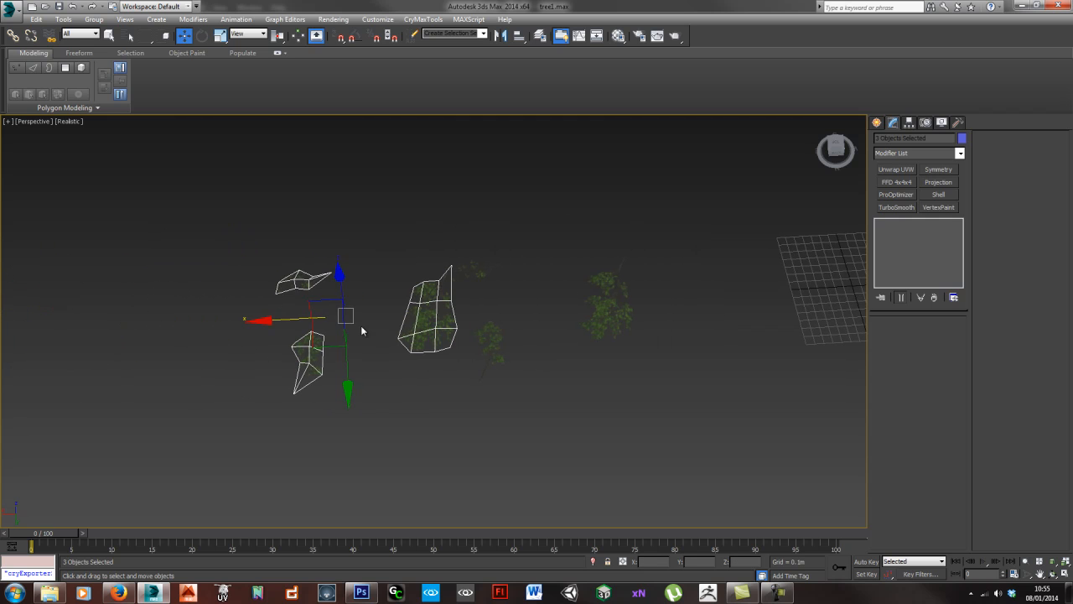
drag(285, 317, 69, 322)
middle_drag(221, 357, 386, 328)
click(277, 337)
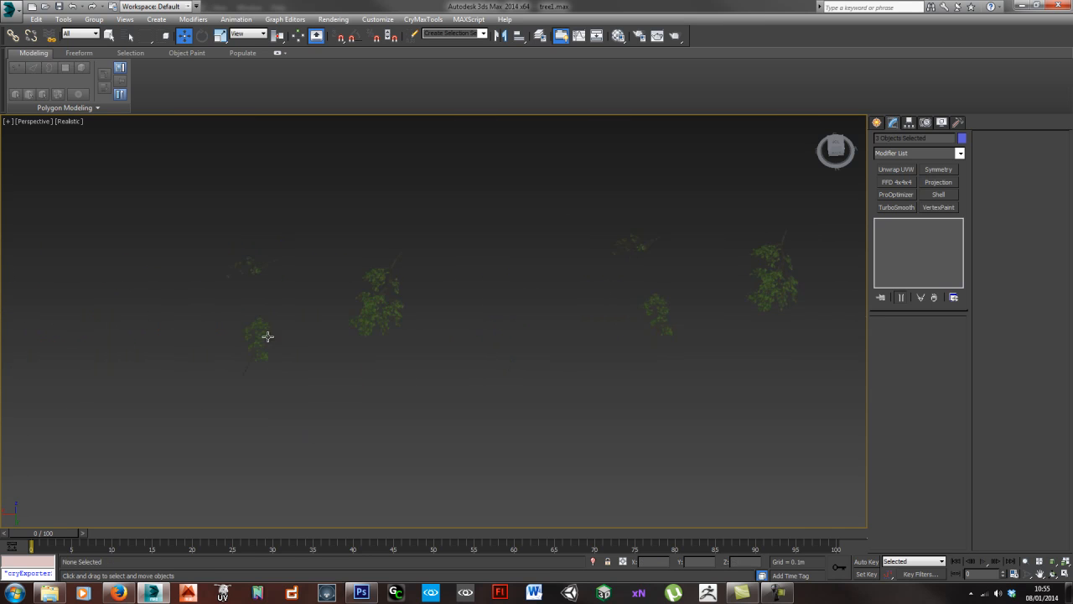
- Select the original large branch plane Plane001, inspect its stem end, and turn on Affect Pivot Only
click(248, 263)
drag(226, 297, 173, 395)
drag(365, 317, 290, 375)
click(456, 370)
middle_drag(639, 342, 231, 344)
click(349, 304)
scroll(349, 282, up, 5)
alt+middle_drag(452, 360, 395, 331)
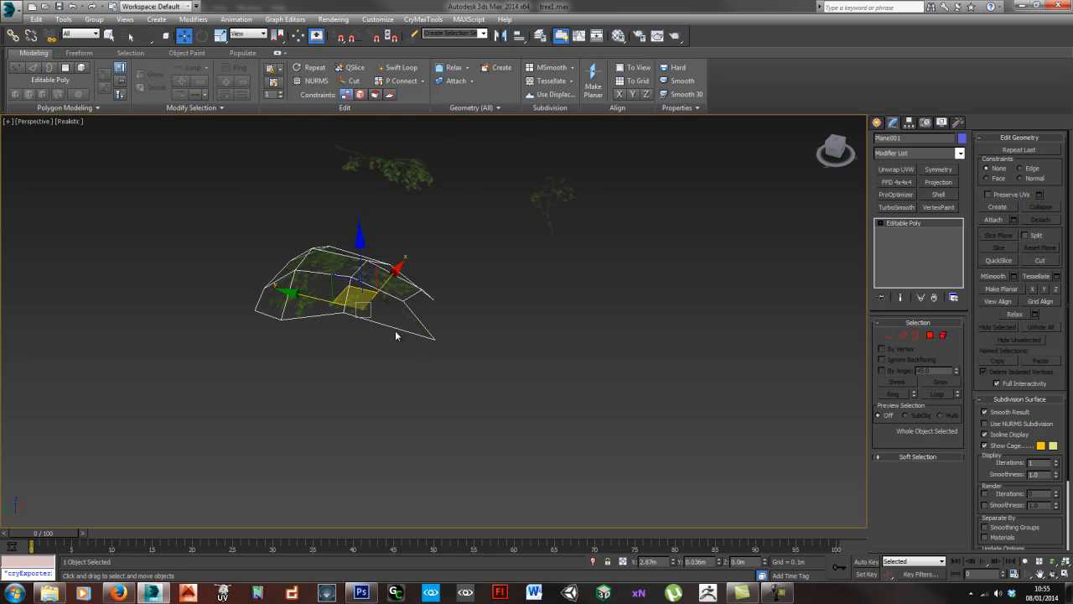
scroll(396, 329, up, 6)
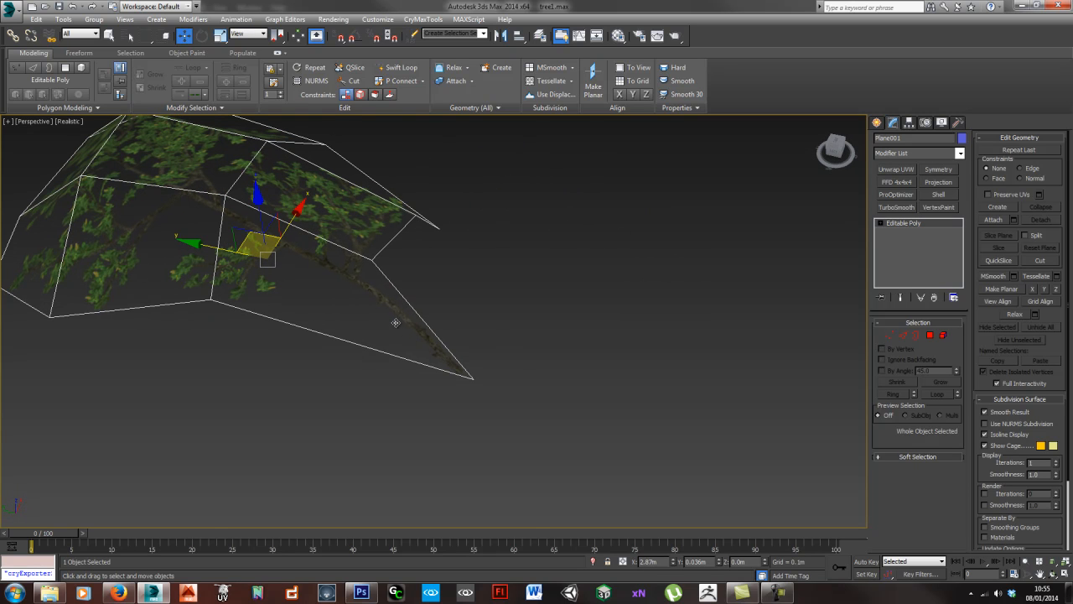
alt+middle_drag(390, 327, 415, 308)
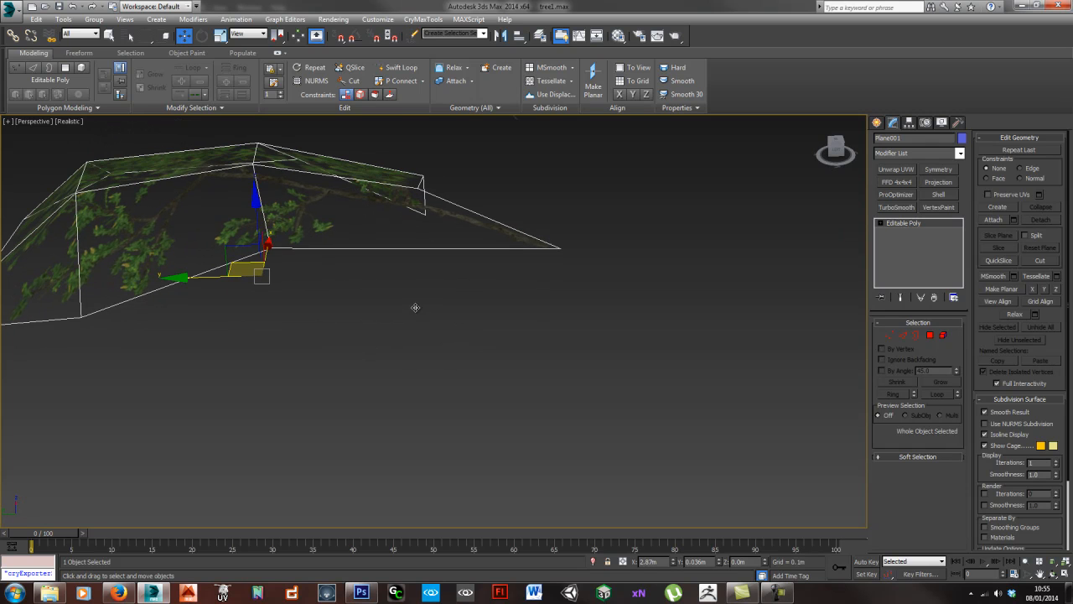
click(909, 122)
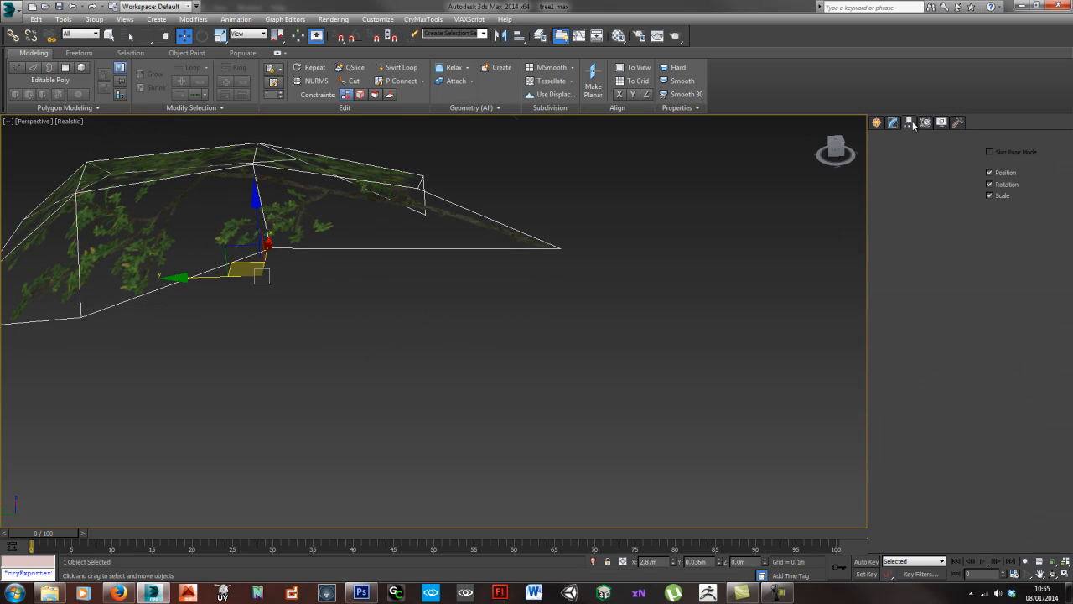
click(919, 192)
- Move Plane001's pivot to the stem base, refining it in the Top view at about X 2.544 m, Y -0.449 m
drag(231, 244, 511, 237)
alt+middle_drag(512, 236, 394, 335)
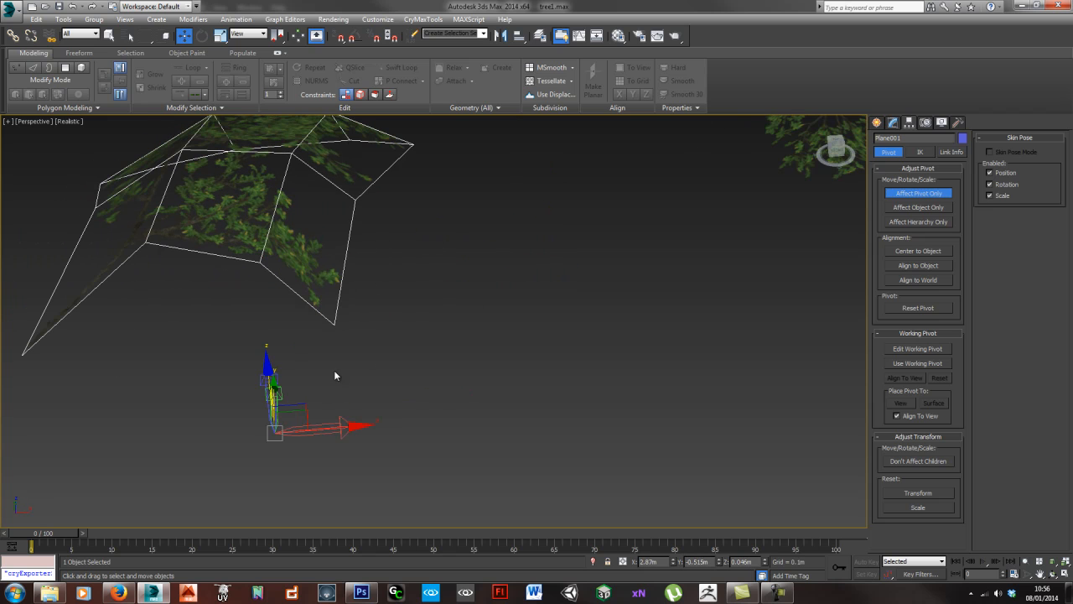
drag(305, 401, 49, 314)
key(t)
key(z)
middle_drag(415, 409, 465, 290)
scroll(422, 356, up, 8)
middle_drag(331, 436, 545, 279)
drag(443, 353, 418, 224)
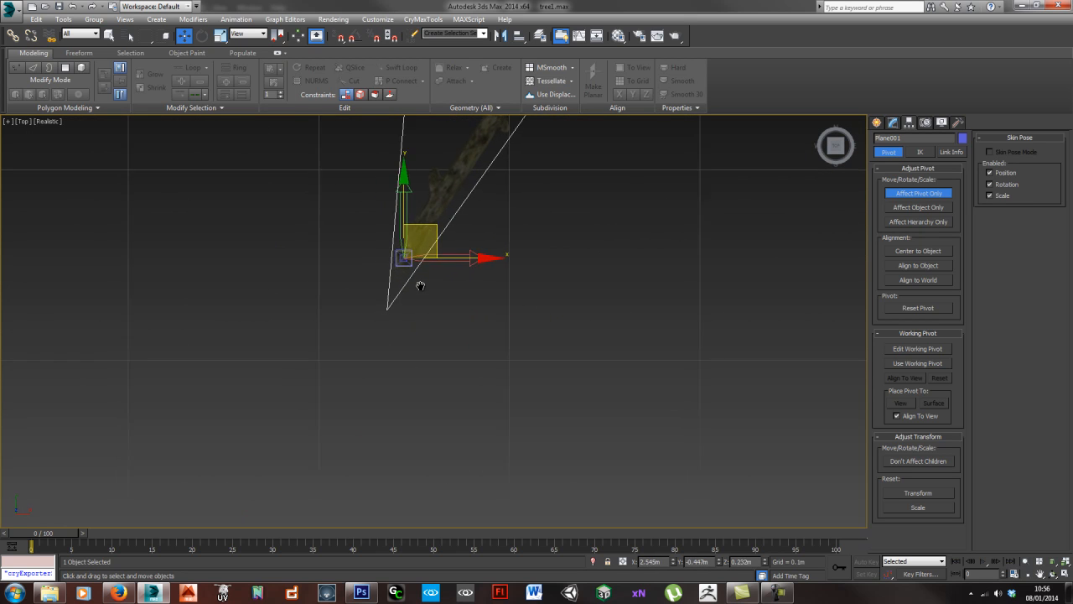
scroll(423, 260, up, 4)
drag(400, 284, 395, 300)
alt+middle_drag(406, 417, 330, 288)
- Return to the perspective view and lower Plane001's pivot to the height of the stem base
key(p)
key(z)
scroll(397, 305, up, 5)
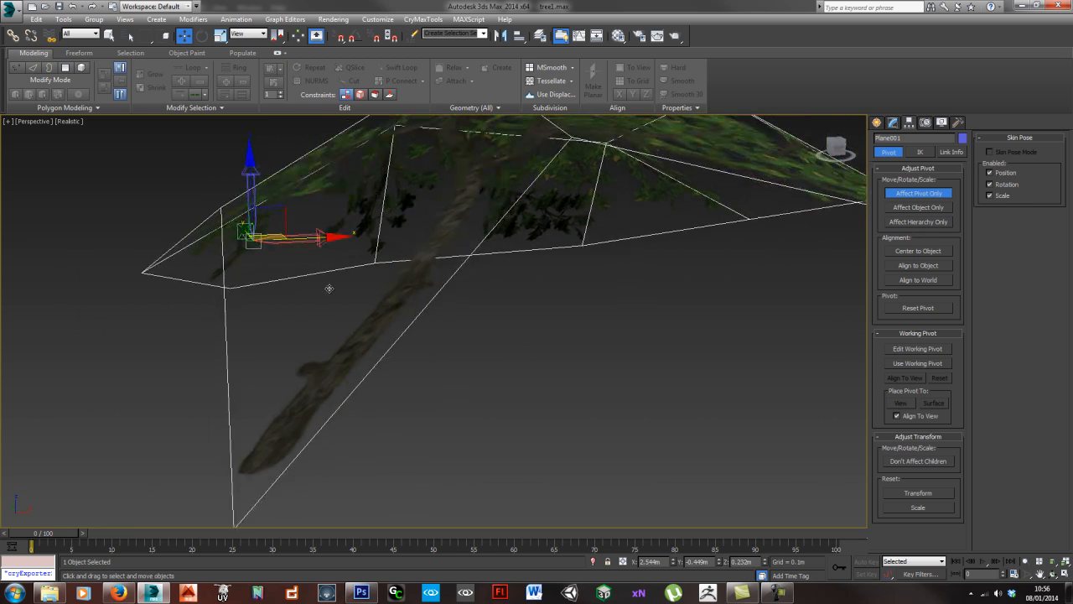
drag(250, 189, 254, 385)
alt+middle_drag(254, 385, 360, 373)
scroll(497, 349, down, 5)
middle_drag(656, 243, 571, 342)
scroll(574, 329, up, 4)
- Fine-tune the height of Plane001's pivot to about 0.191 m at the stem's end
middle_drag(366, 242, 492, 259)
scroll(491, 271, up, 3)
scroll(500, 282, down, 3)
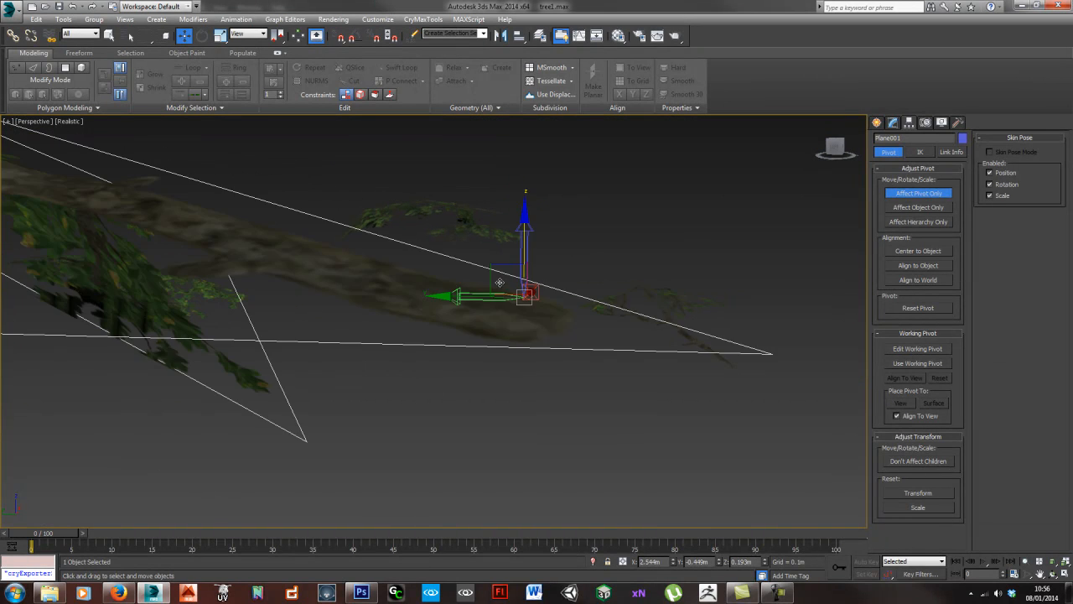
alt+middle_drag(521, 256, 537, 299)
scroll(537, 299, up, 2)
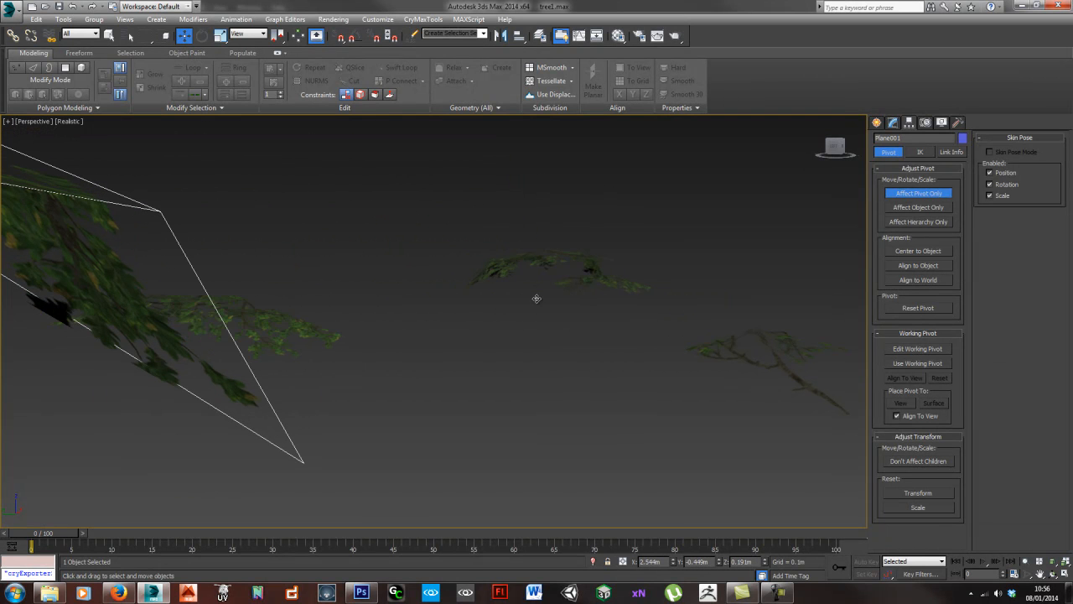
text(x)
text(z)
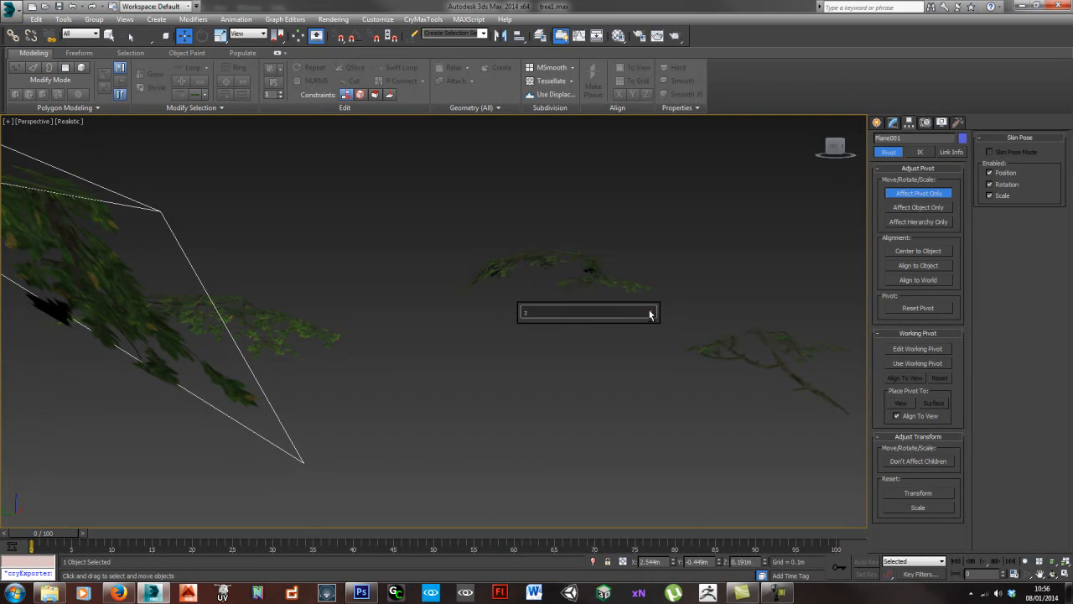
click(507, 383)
- Select Object002, Object001 and Plane001 in turn and check where each pivot sits relative to its stem base
alt+middle_drag(507, 384, 444, 357)
key(z)
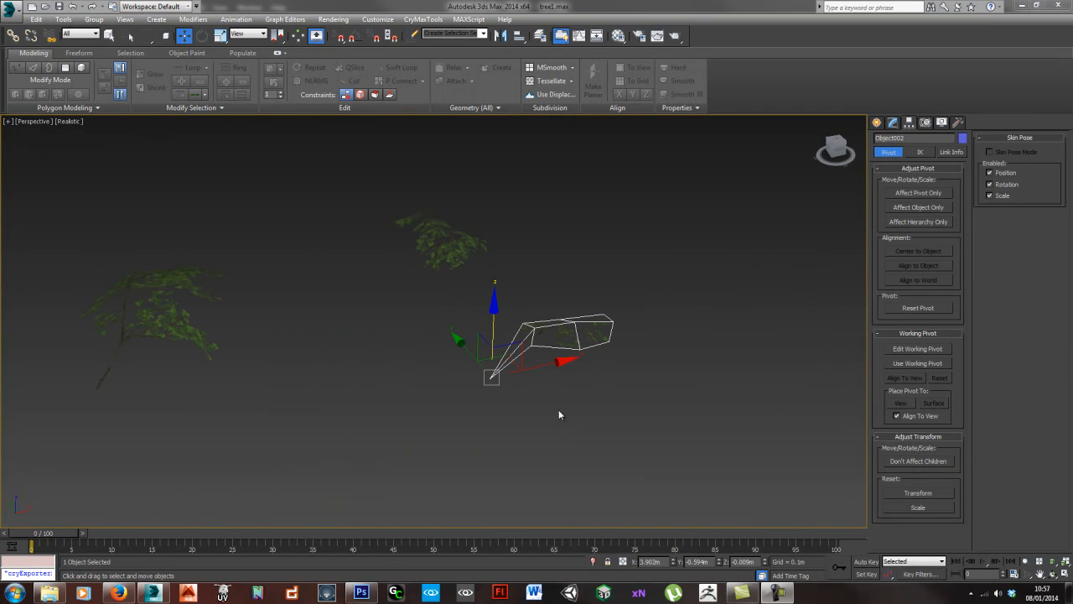
click(482, 422)
click(448, 232)
alt+middle_drag(400, 300, 406, 327)
click(165, 396)
middle_drag(175, 411, 209, 399)
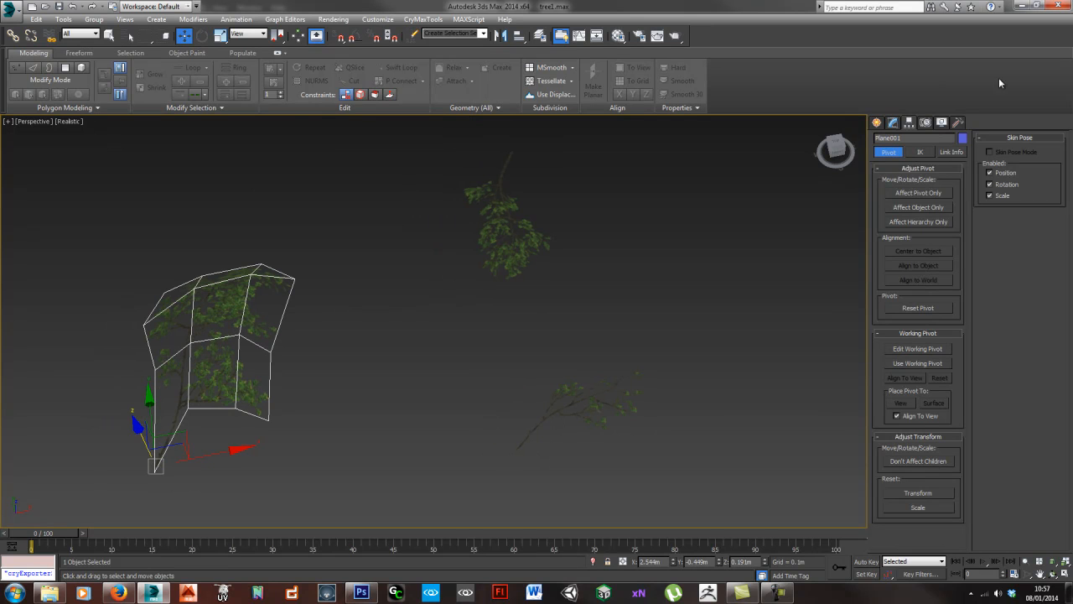
- Select all three original branch planes and reset their transforms with Reset XForm
click(956, 123)
middle_drag(543, 325, 558, 314)
scroll(559, 314, down, 5)
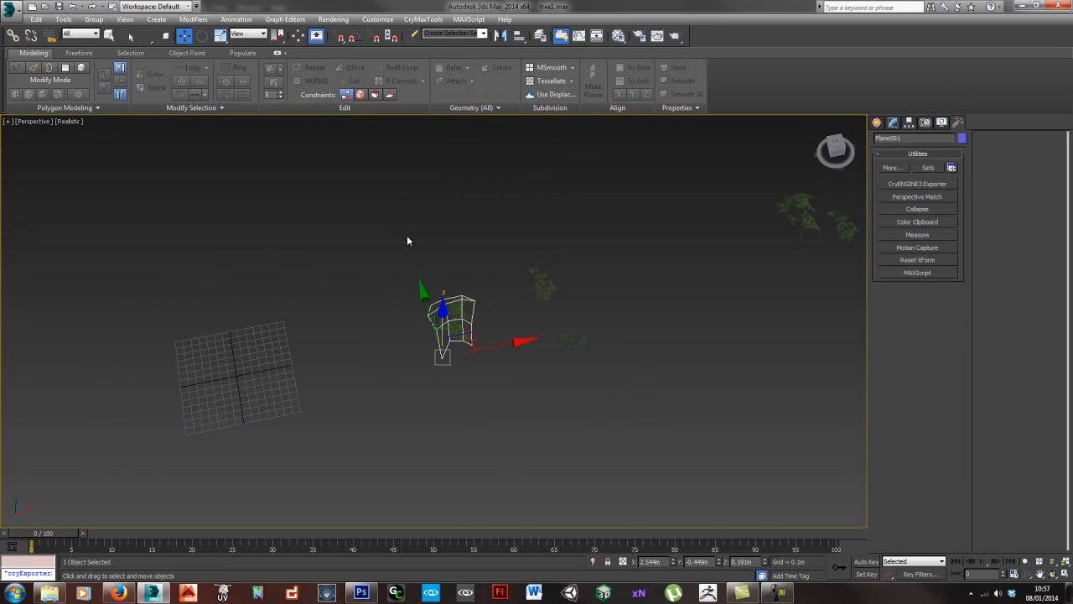
drag(407, 235, 626, 397)
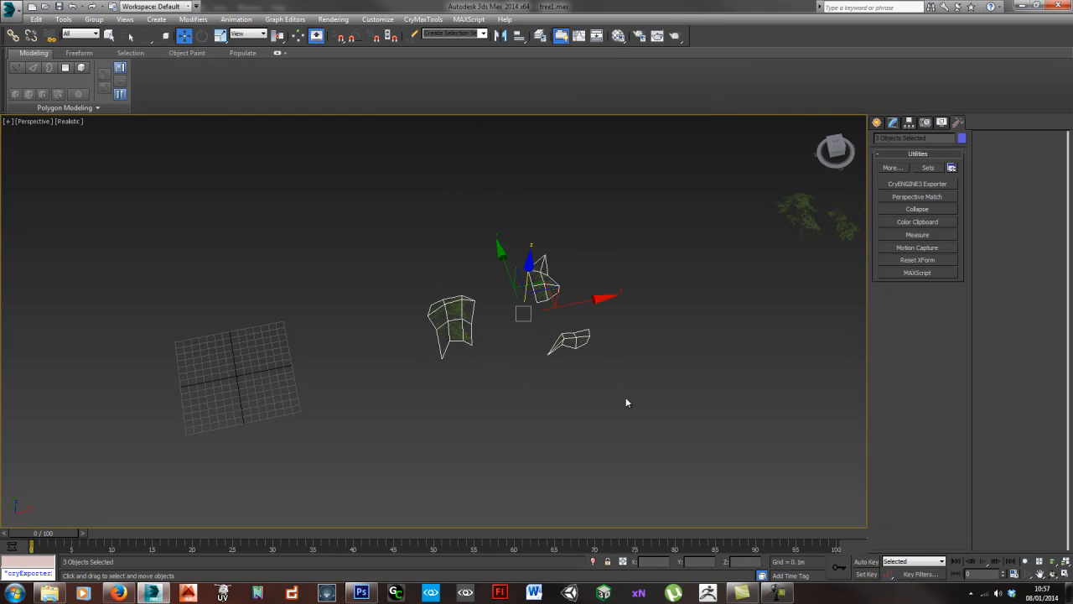
click(920, 261)
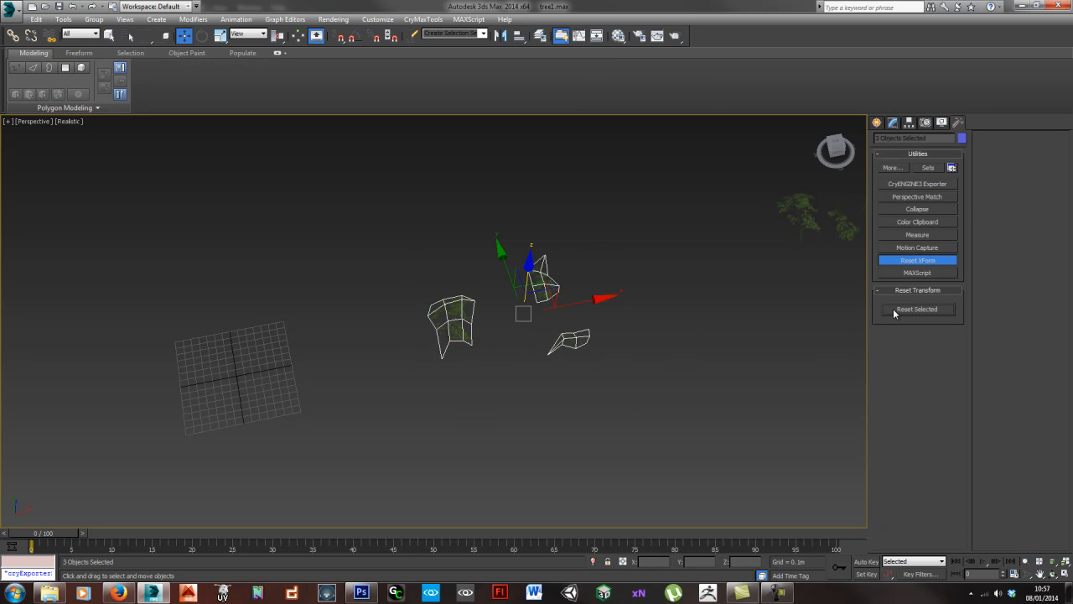
middle_drag(763, 265, 645, 319)
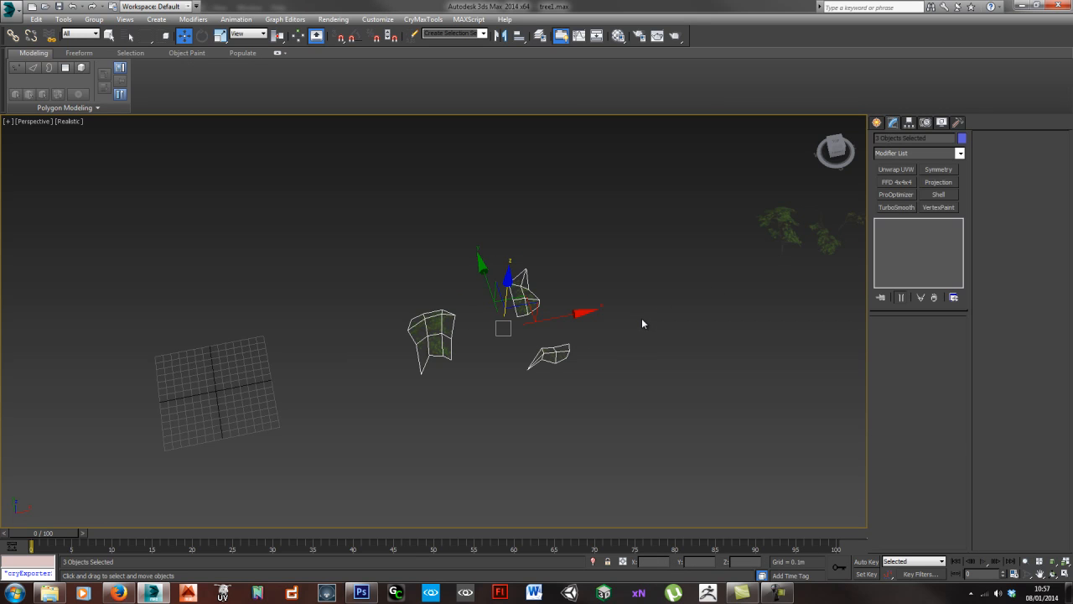
- Select the large branch plane Plane001 and examine its shape and pivot from several angles
click(522, 356)
click(440, 331)
middle_drag(554, 352, 519, 314)
scroll(464, 315, up, 4)
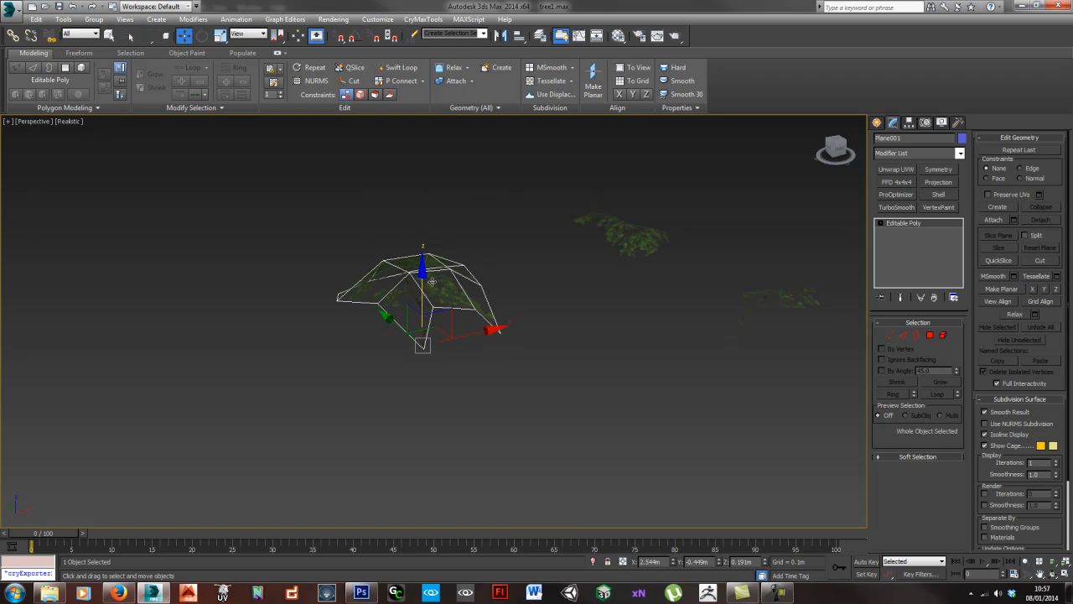
alt+middle_drag(484, 277, 503, 311)
alt+middle_drag(408, 291, 331, 377)
scroll(356, 342, down, 5)
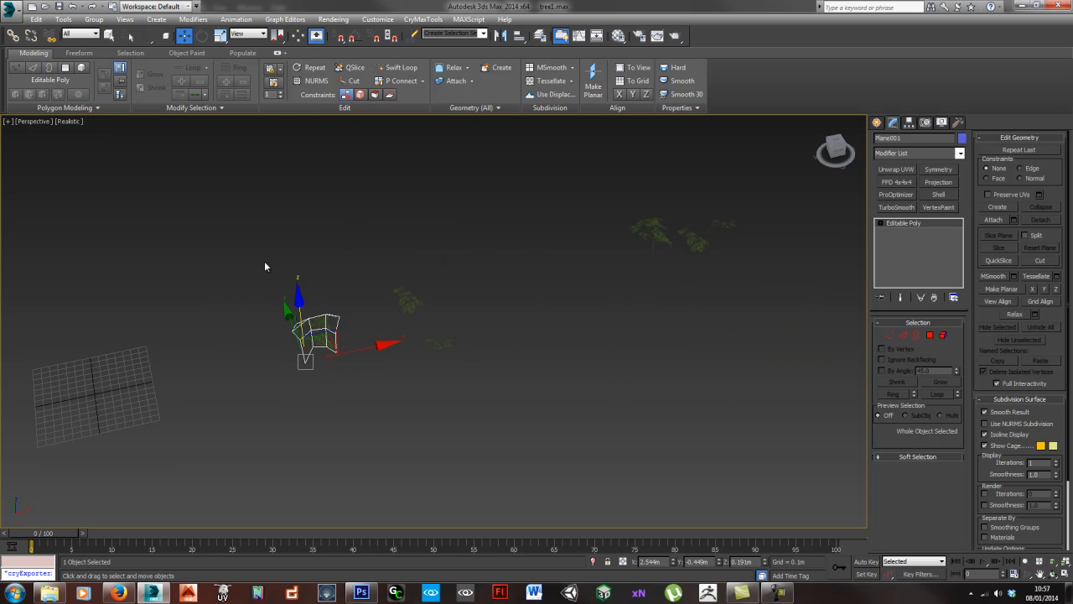
- Delete the outdated spare set of branch planes
drag(264, 266, 493, 400)
alt+middle_drag(493, 400, 487, 383)
drag(768, 328, 797, 333)
key(Delete)
- Duplicate the three branch planes with corrected pivots along X as one new spare set of copies
drag(270, 251, 474, 428)
mouse_move(467, 332)
shift+mouse_down()
mouse_move(894, 317)
mouse_move(845, 321)
shift+mouse_up()
click(539, 344)
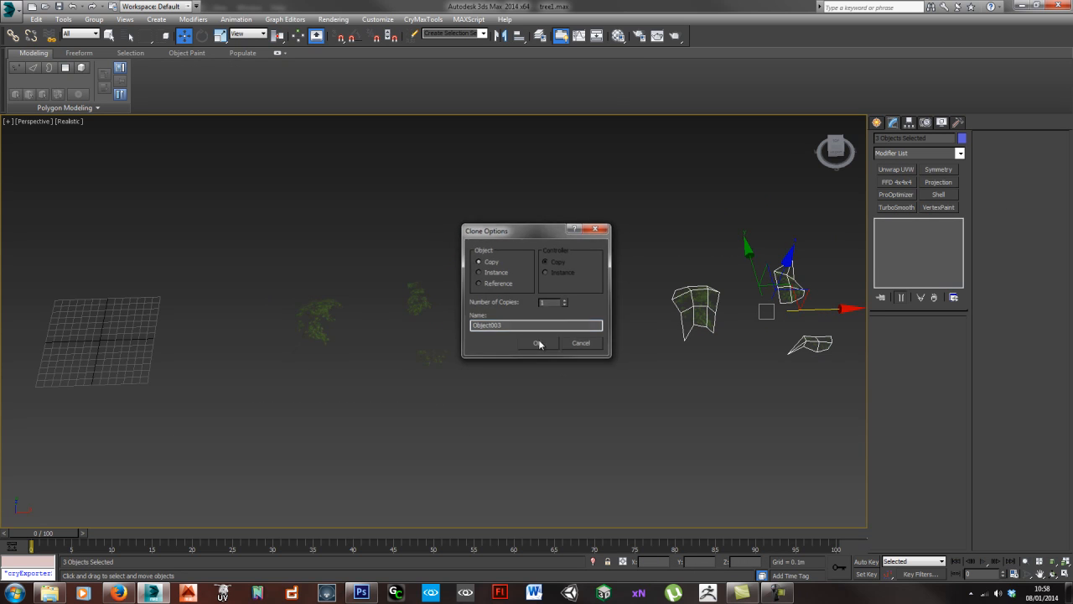
click(762, 295)
click(692, 301)
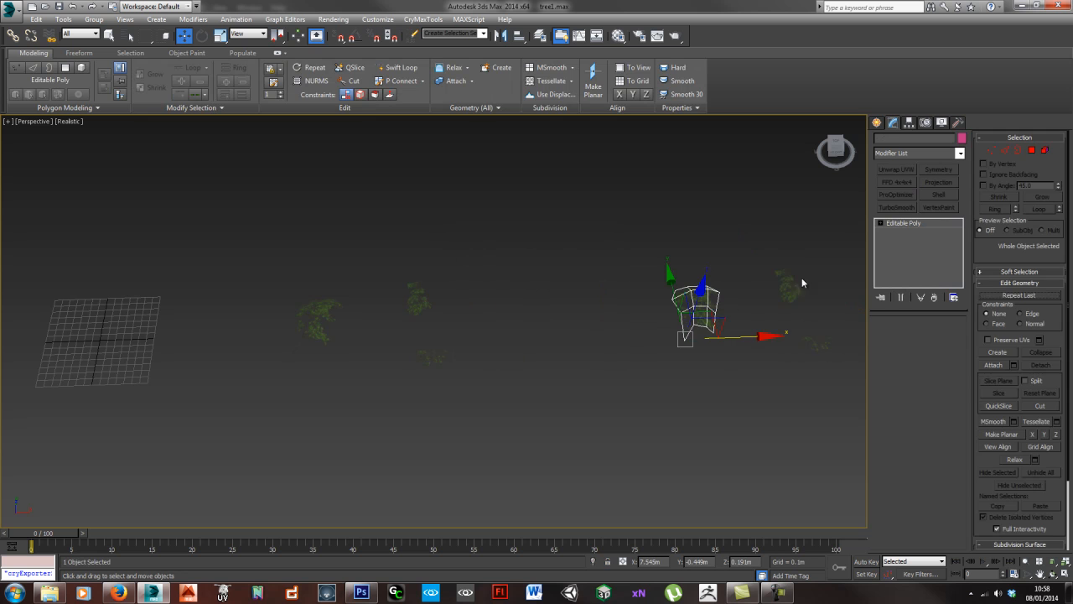
right_click(747, 325)
click(492, 375)
- Duplicate the large branch plane along X back towards the scene origin and hide the grid
click(311, 320)
middle_drag(257, 357, 680, 340)
mouse_move(679, 337)
mouse_down()
mouse_move(561, 339)
mouse_move(676, 338)
mouse_up()
mouse_move(609, 342)
shift+mouse_down()
mouse_move(256, 346)
mouse_move(305, 348)
shift+mouse_up()
click(536, 341)
alt+middle_drag(407, 360, 536, 312)
key(g)
- Duplicate the drooping branch plane Object001 as a copy placed beside the large branch near the origin
click(721, 210)
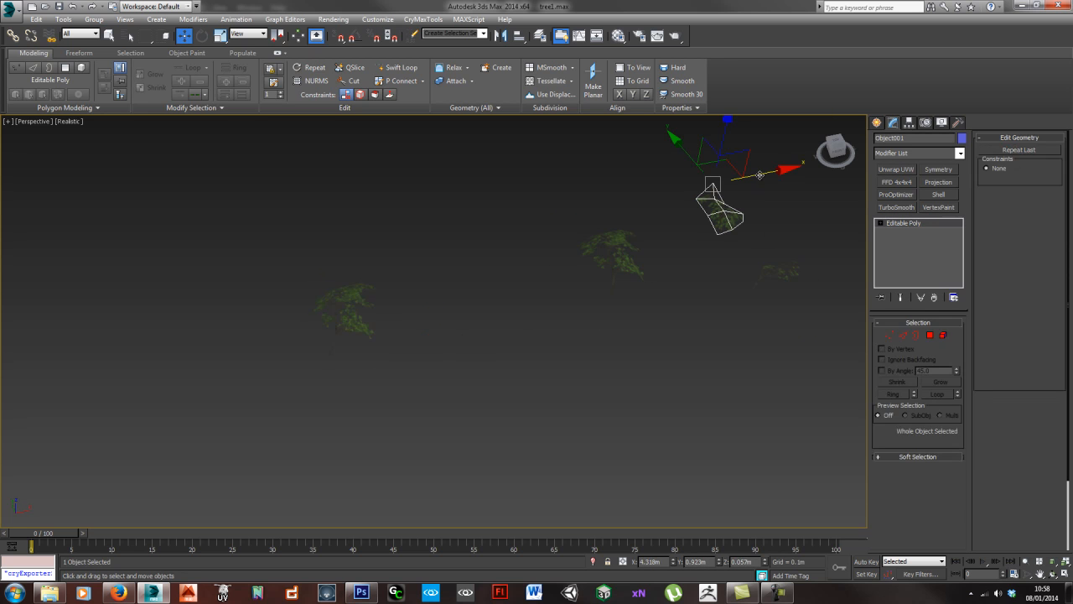
shift+drag(733, 208, 395, 331)
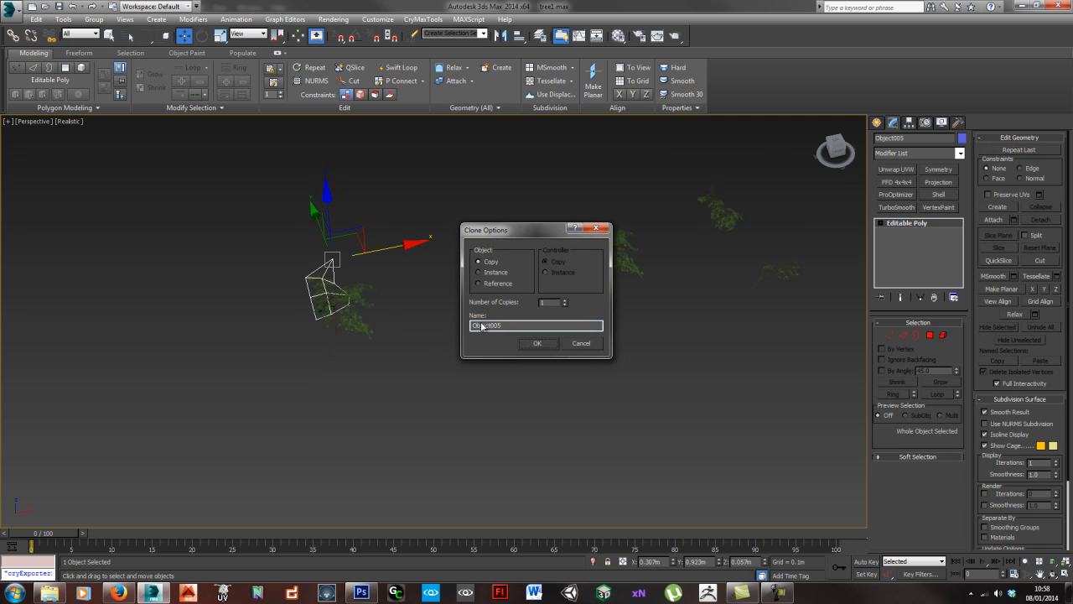
click(545, 343)
- Rotate the copied drooping branch to point outward from the large branch and move it down towards the stem
key(e)
mouse_move(322, 318)
mouse_down()
mouse_move(394, 312)
mouse_move(476, 234)
mouse_move(455, 182)
mouse_move(529, 182)
mouse_up()
key(w)
drag(361, 245, 362, 337)
alt+middle_drag(362, 338, 396, 337)
scroll(398, 308, up, 3)
key(e)
mouse_move(441, 371)
mouse_down()
mouse_move(408, 388)
mouse_move(445, 439)
mouse_move(472, 505)
mouse_up()
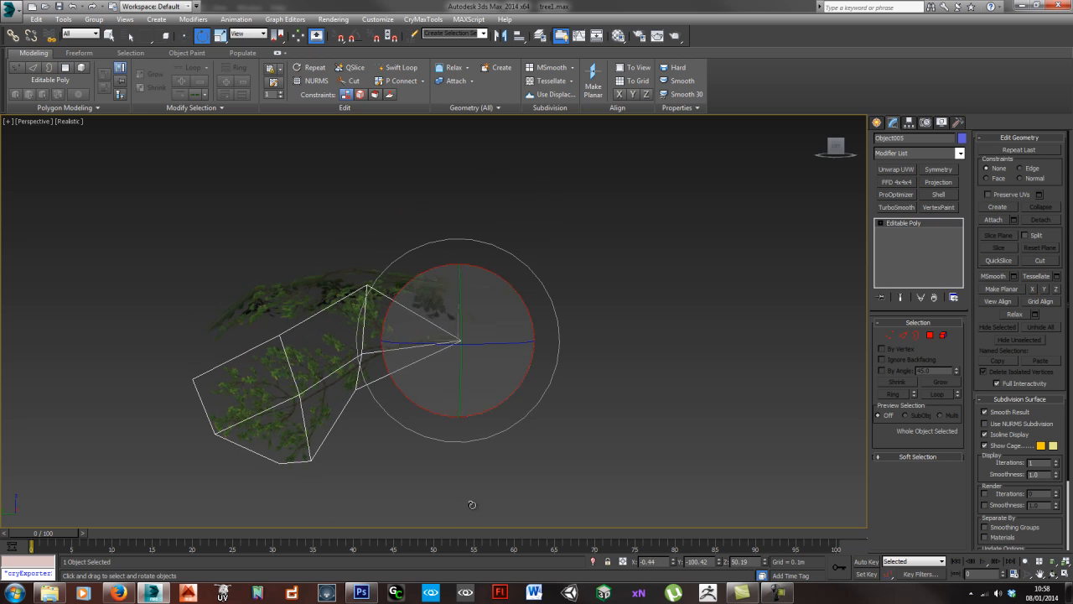
- Move the stem base of the copied drooping branch onto the large branch's stem, aligning it from several angles
key(w)
alt+middle_drag(431, 310, 395, 330)
drag(498, 334, 482, 299)
scroll(461, 344, up, 3)
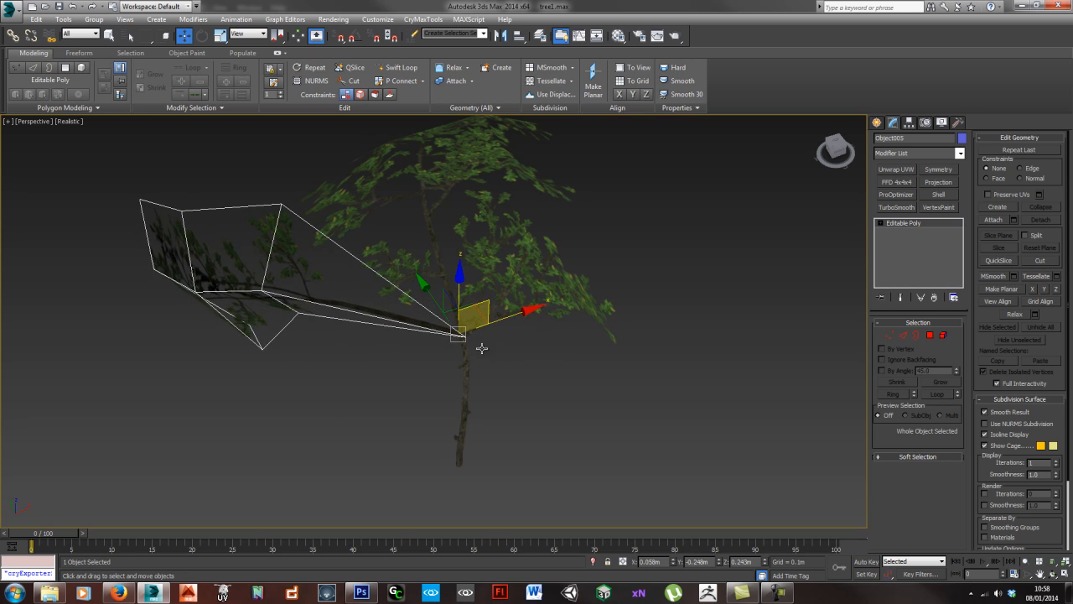
alt+middle_drag(481, 350, 489, 322)
middle_drag(491, 278, 470, 272)
scroll(483, 271, up, 3)
drag(475, 241, 467, 277)
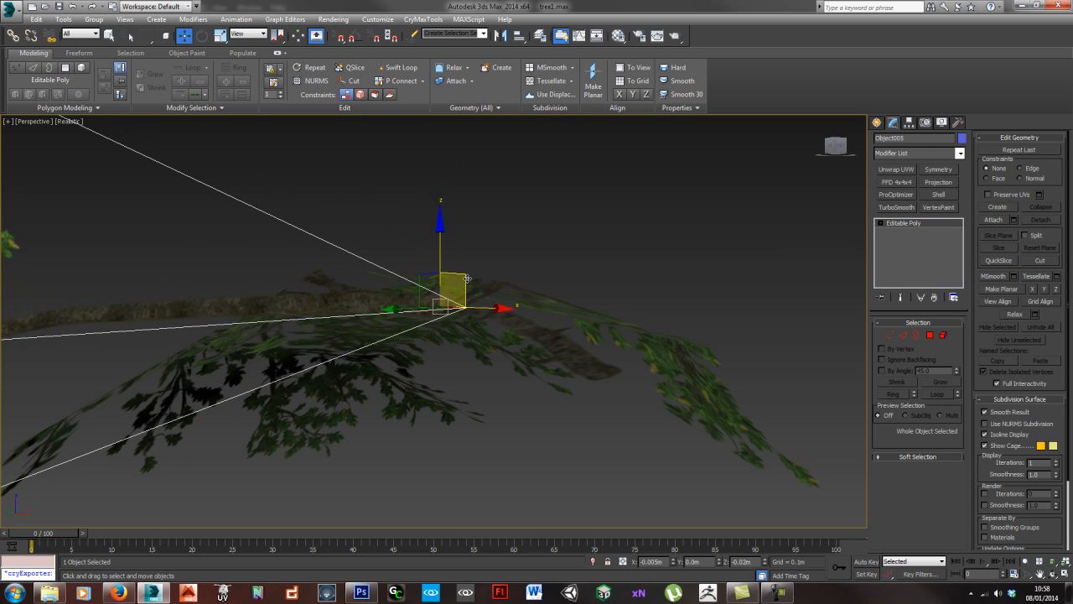
- Rotate the copied drooping branch about its stem base so it points outward and upward on the empty side of the large branch
key(e)
drag(462, 322, 470, 231)
drag(458, 273, 440, 291)
alt+middle_drag(441, 291, 432, 330)
scroll(433, 330, down, 5)
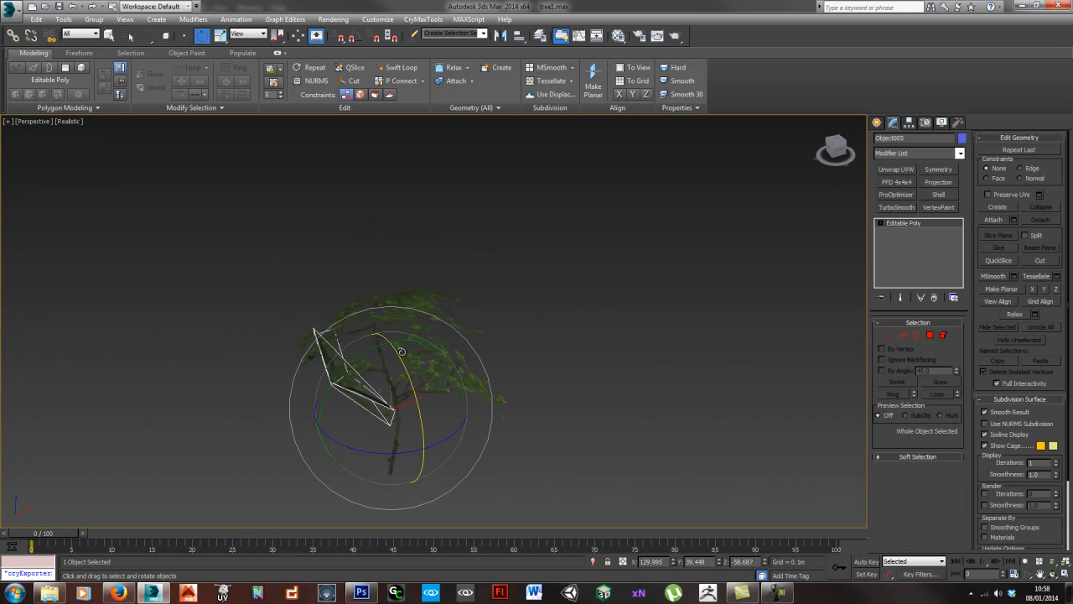
drag(394, 349, 594, 344)
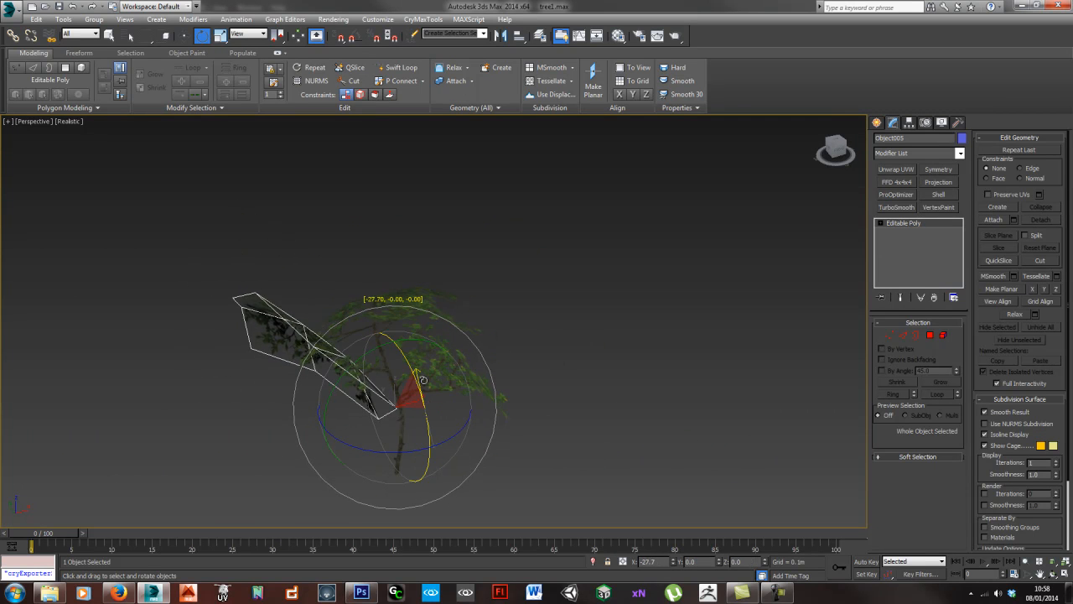
drag(423, 376, 422, 377)
alt+middle_drag(423, 378, 499, 397)
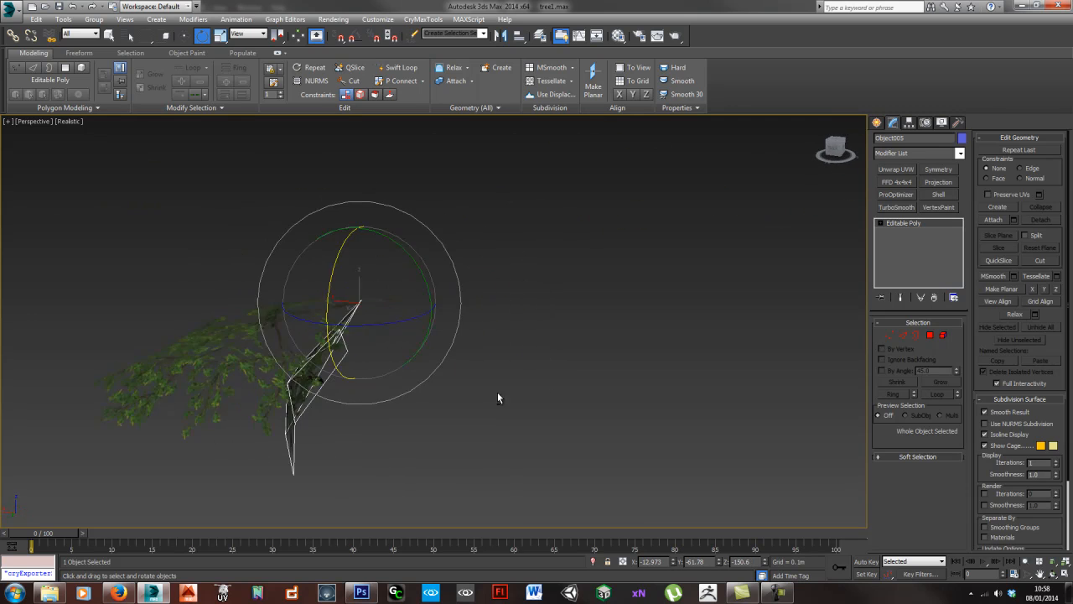
alt+middle_drag(315, 306, 342, 394)
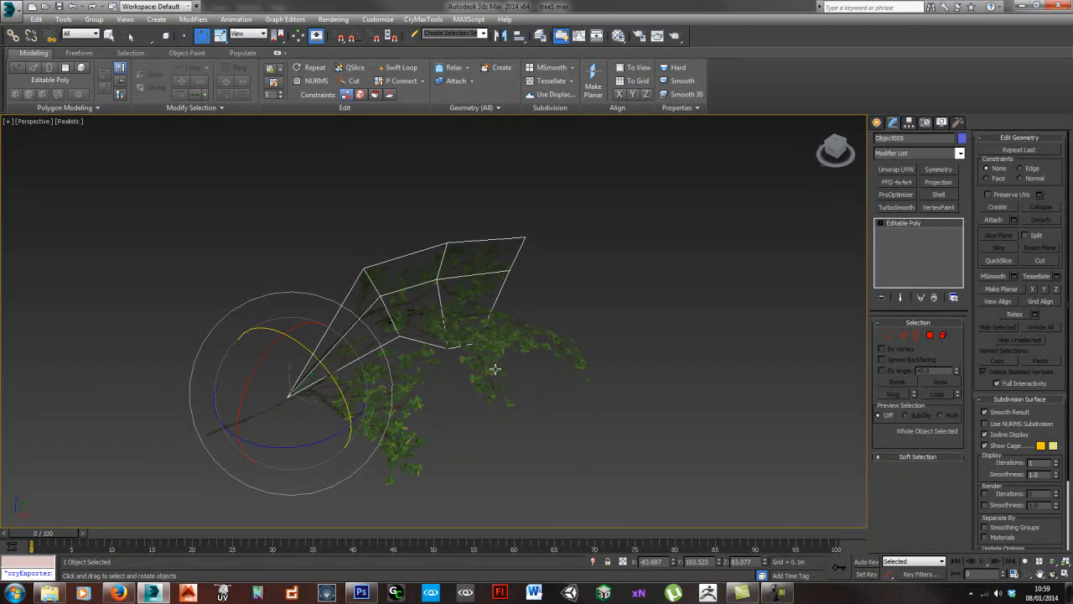
drag(325, 369, 352, 412)
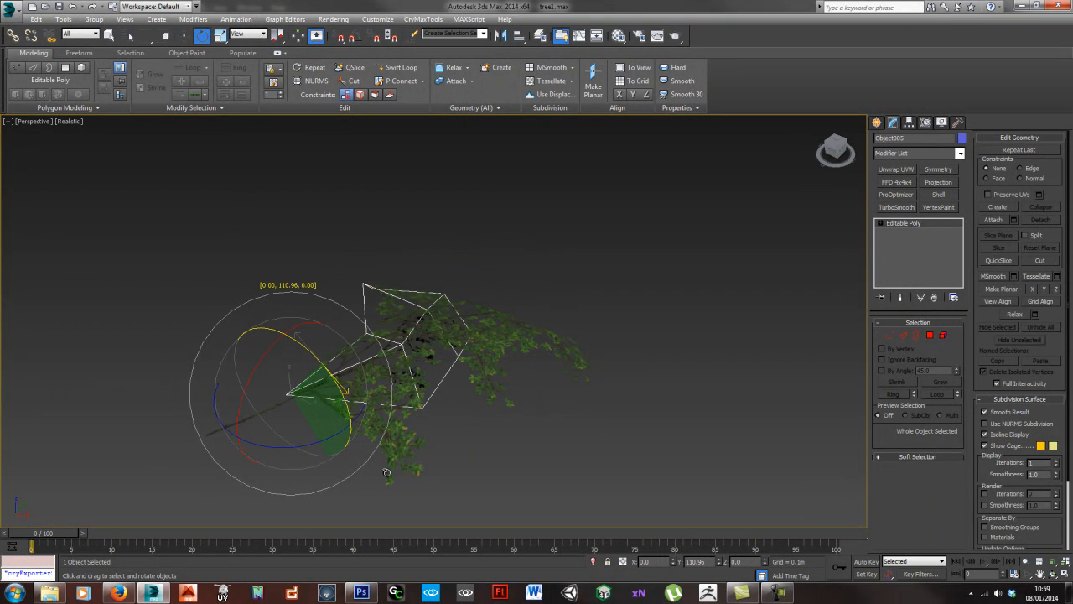
alt+middle_drag(415, 517, 464, 429)
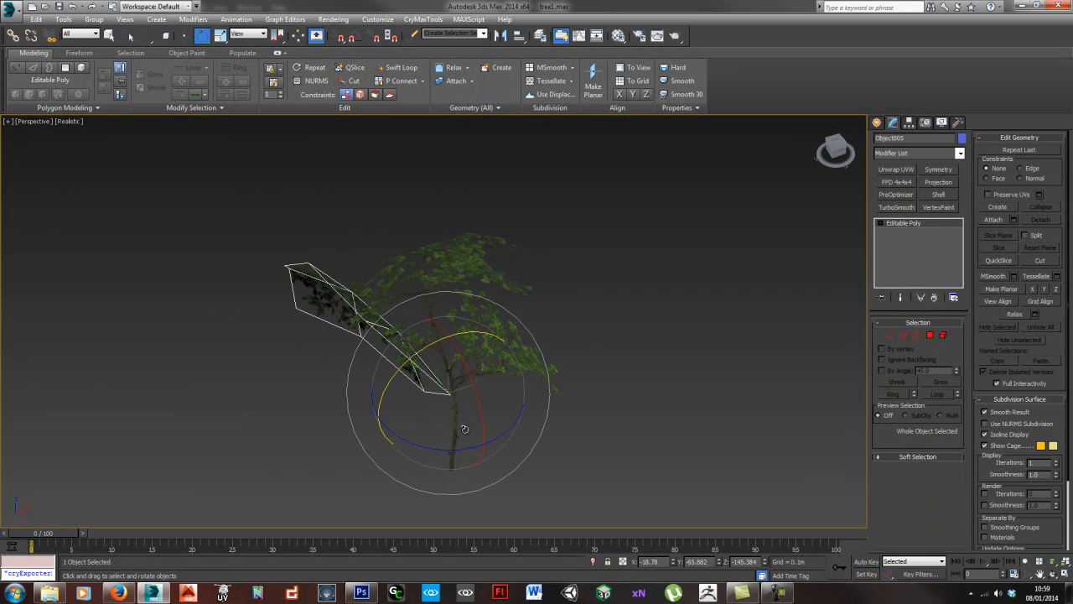
- Move the rotated drooping branch so its stem base sits on the large branch's main stem
scroll(457, 429, up, 5)
key(w)
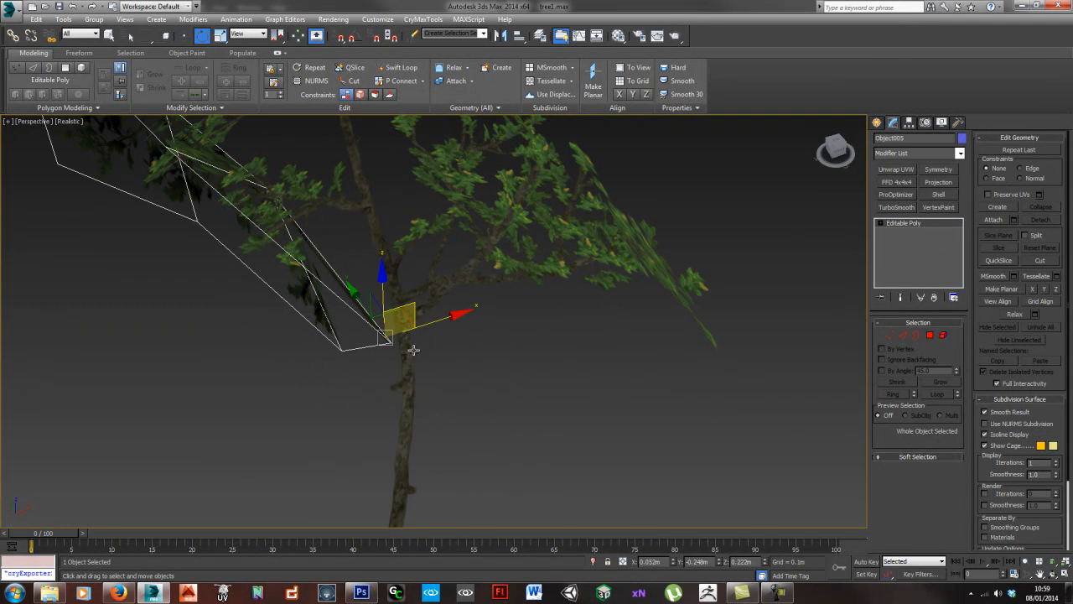
drag(412, 321, 422, 322)
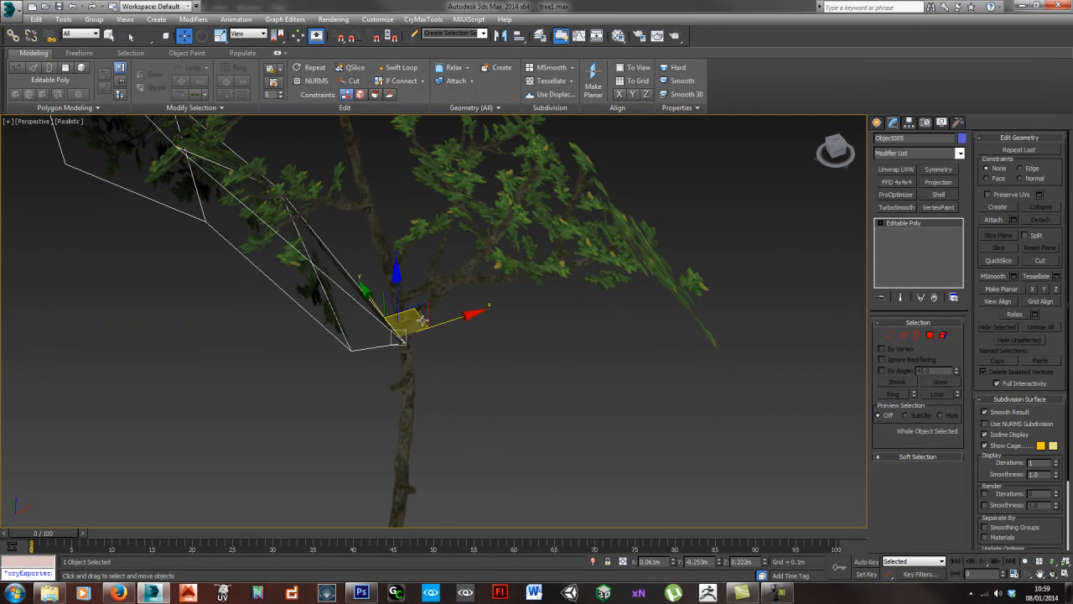
middle_drag(423, 320, 436, 315)
scroll(419, 339, down, 5)
mouse_move(412, 350)
alt+middle_down()
mouse_move(446, 360)
mouse_move(471, 331)
mouse_move(414, 343)
mouse_move(422, 355)
alt+middle_up()
scroll(473, 339, up, 5)
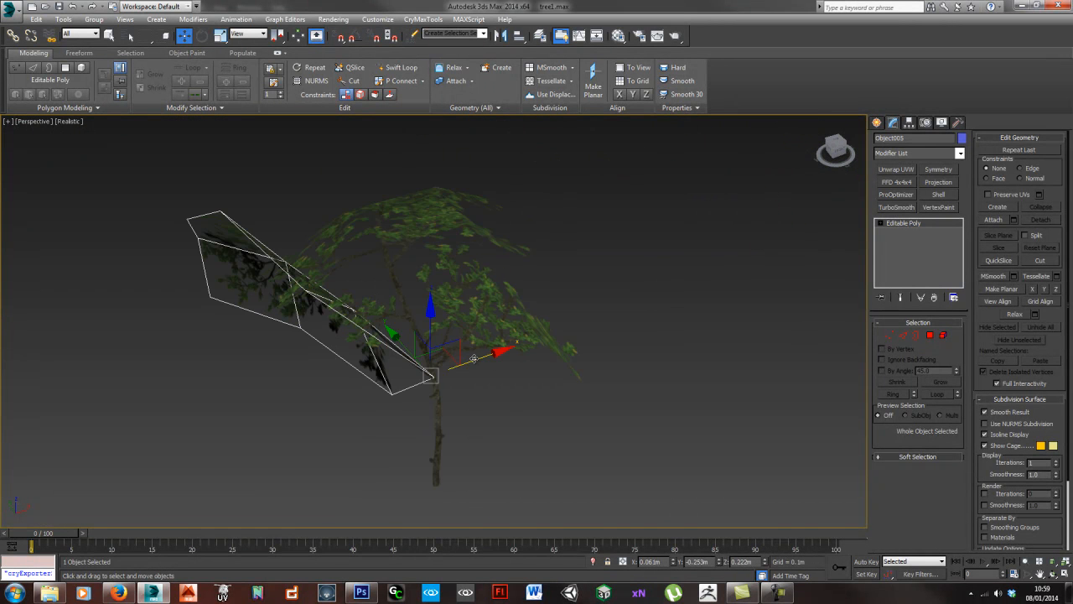
- Duplicate the attached drooping branch along X as a single copy and adjust the copy's scale
shift+drag(473, 358, 533, 344)
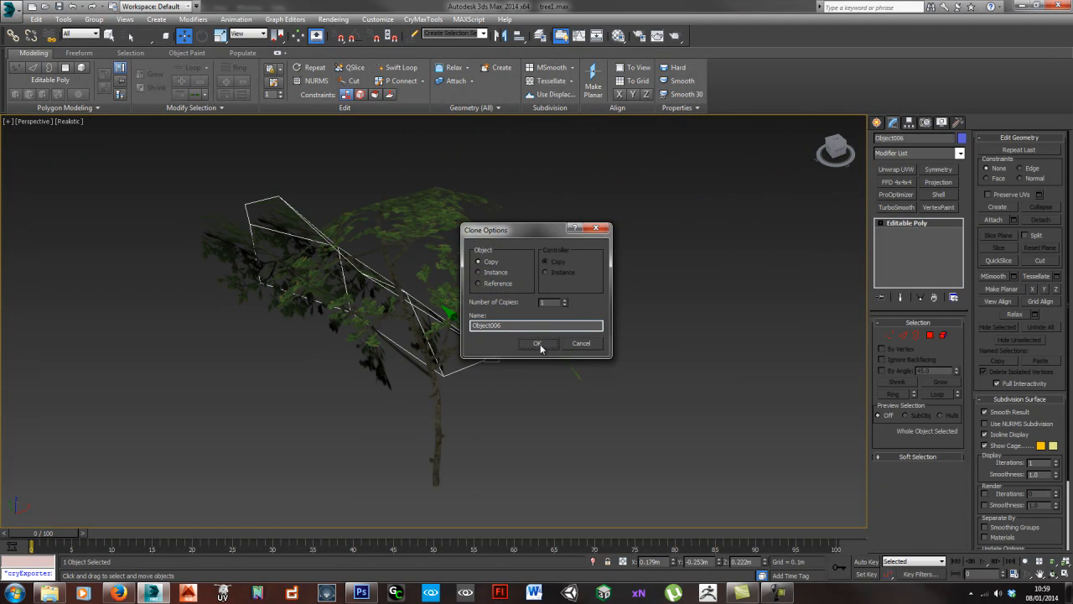
click(537, 343)
key(r)
drag(489, 348, 492, 368)
- Rotate the new branch copy about its stem base to change its outward direction and tilt
key(e)
drag(545, 329, 400, 278)
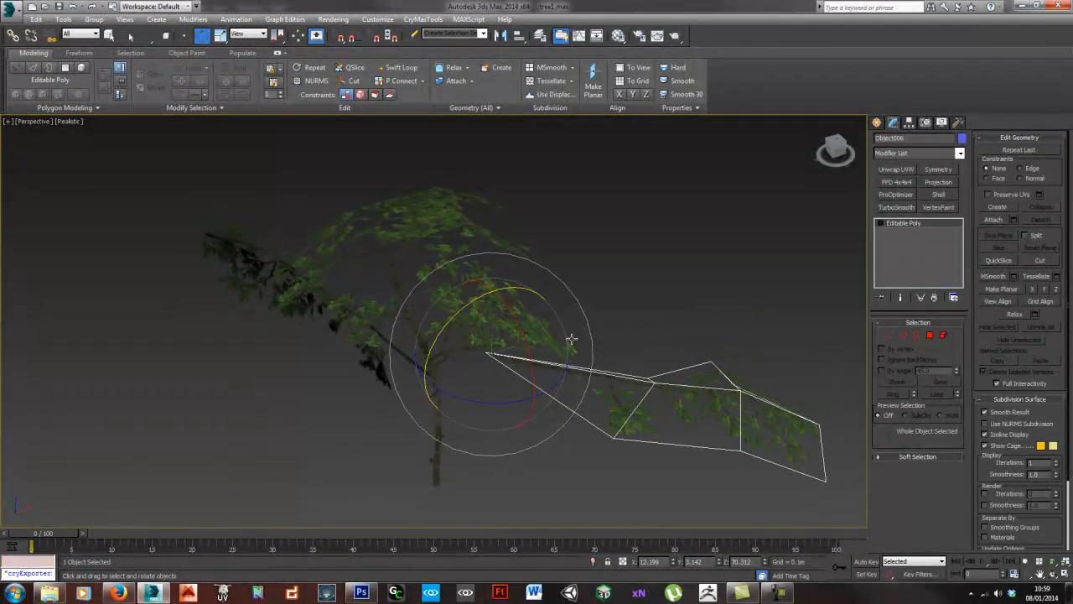
drag(559, 380, 521, 271)
drag(491, 403, 574, 378)
- Move the new branch copy so its stem base meets the upper part of the large branch's stem
key(w)
drag(506, 332, 394, 285)
alt+middle_drag(394, 285, 451, 335)
scroll(537, 268, up, 5)
alt+middle_drag(537, 269, 561, 355)
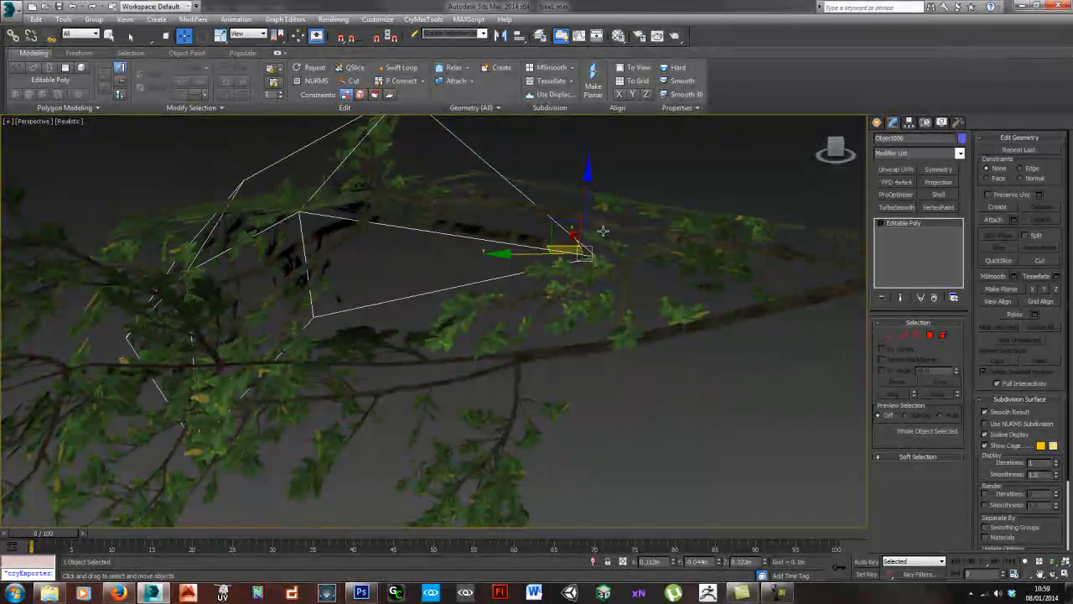
drag(585, 209, 588, 176)
alt+middle_drag(623, 261, 567, 279)
- Rotate the new branch copy to rise above the top of the large branch and deselect it
key(e)
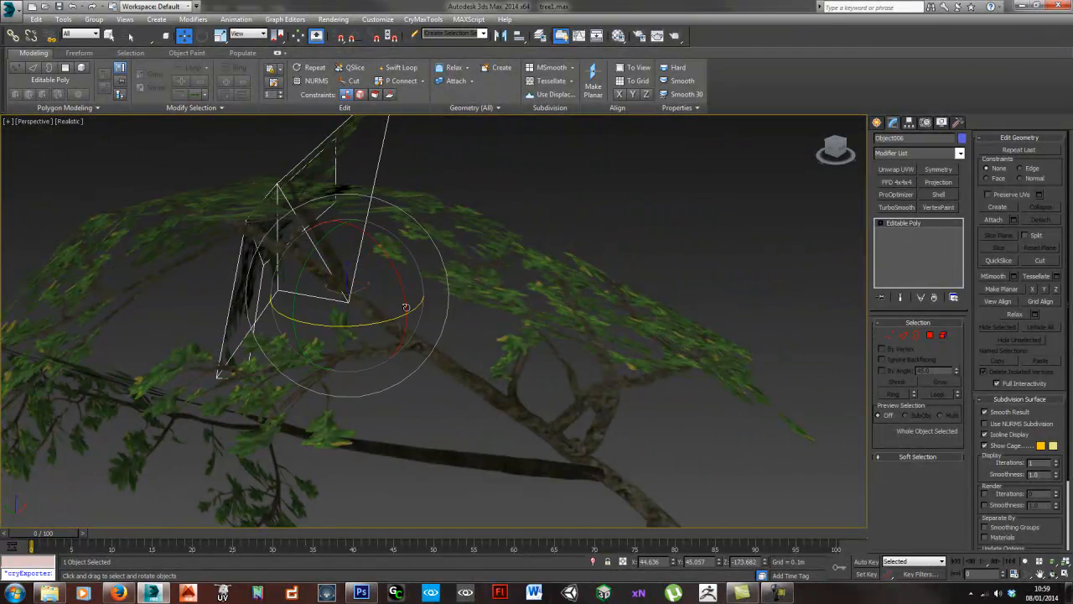
drag(369, 322, 408, 311)
alt+middle_drag(407, 311, 425, 319)
alt+middle_drag(395, 334, 405, 337)
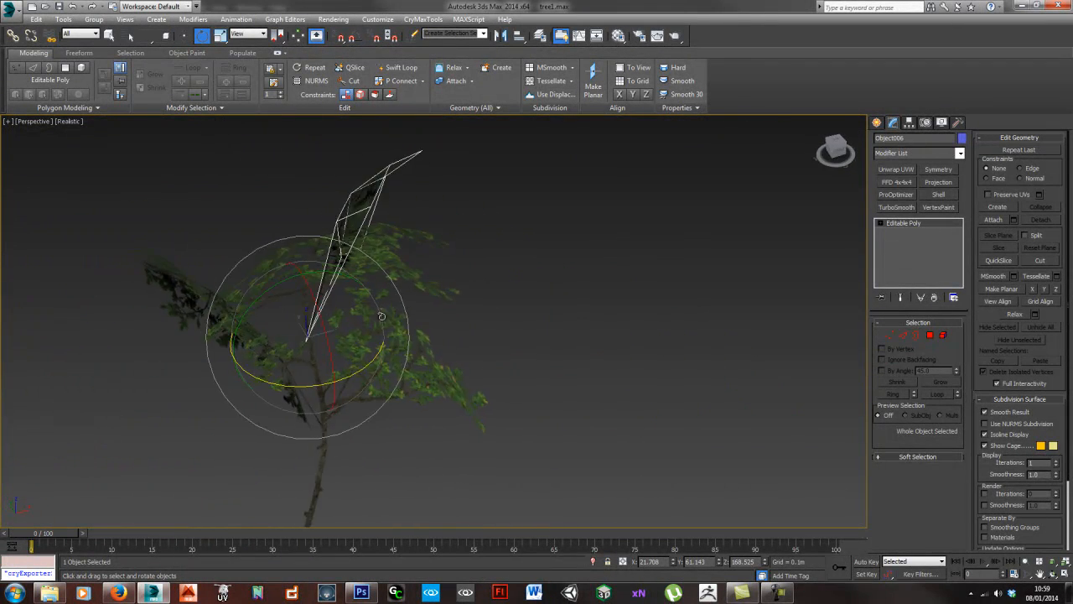
drag(341, 274, 298, 267)
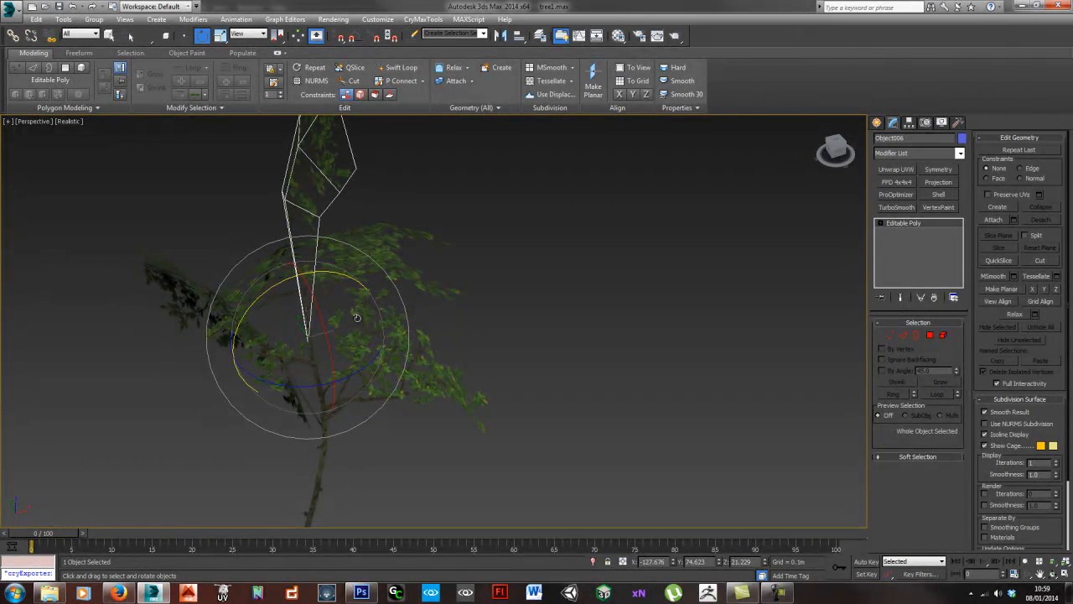
drag(358, 369, 330, 374)
mouse_move(348, 368)
middle_down()
mouse_move(416, 328)
mouse_move(453, 341)
mouse_move(546, 333)
mouse_move(388, 338)
mouse_move(419, 326)
mouse_move(612, 350)
mouse_move(350, 343)
mouse_move(487, 352)
mouse_move(449, 342)
mouse_move(439, 355)
mouse_move(491, 381)
mouse_move(399, 396)
mouse_move(381, 374)
mouse_move(330, 353)
mouse_move(314, 326)
mouse_move(420, 322)
mouse_move(486, 340)
mouse_move(447, 339)
middle_up()
click(457, 345)
- Examine the assembled branch cluster from several angles
alt+middle_drag(383, 268, 388, 309)
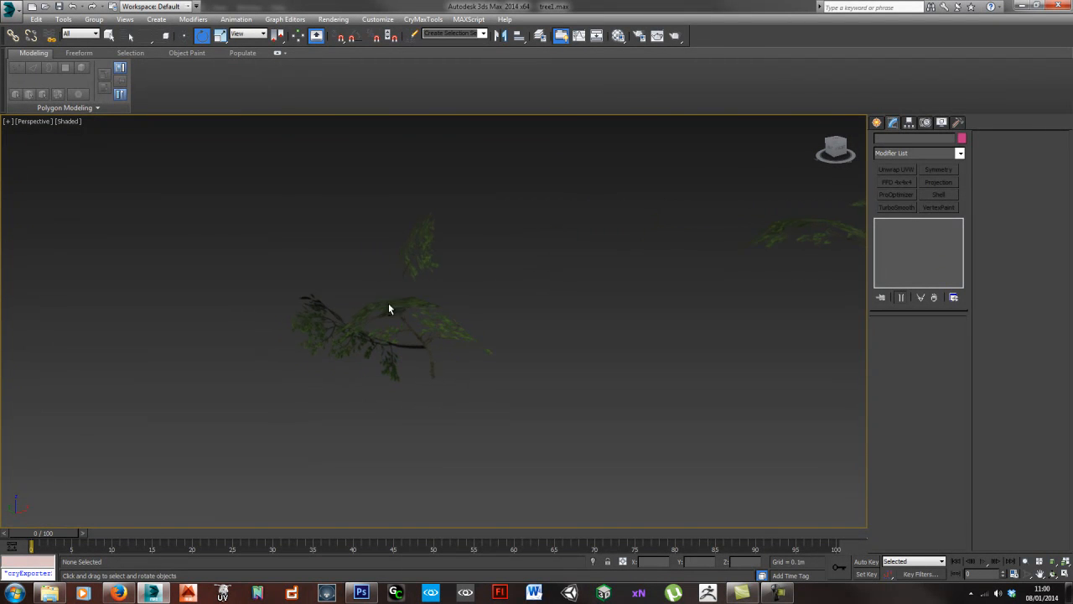
alt+middle_drag(450, 333, 392, 377)
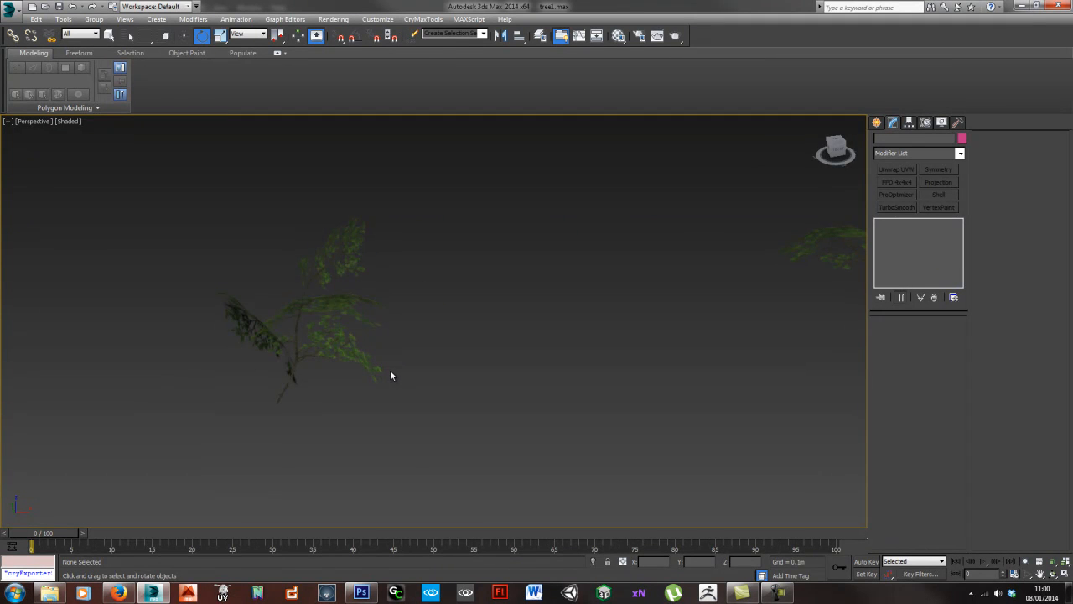
alt+middle_drag(383, 352, 328, 280)
alt+middle_drag(453, 394, 391, 394)
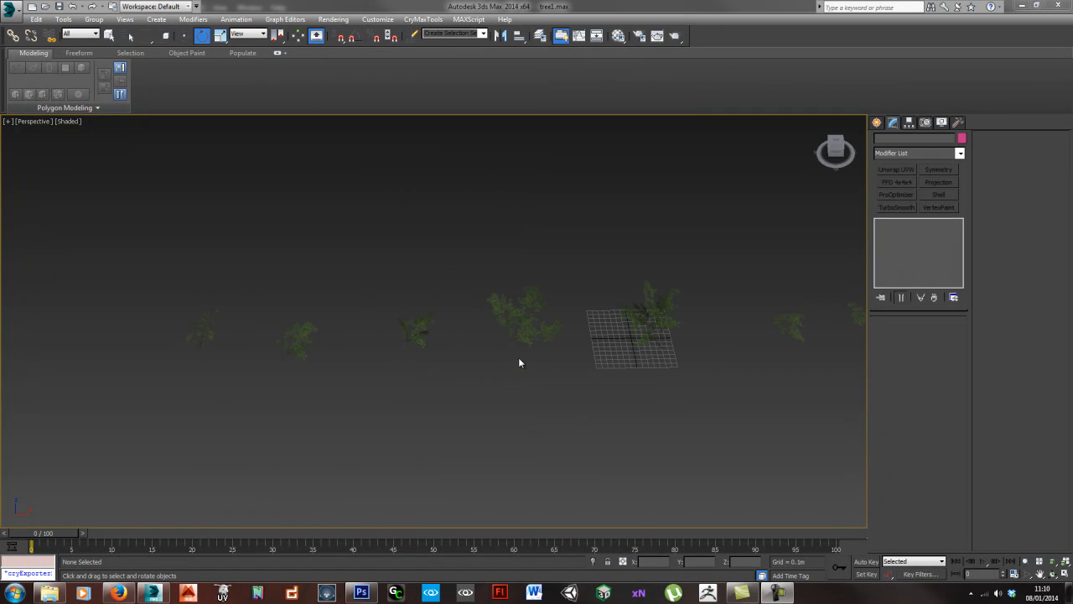
- Examine the row of assembled branch clusters, starting with the dense five-plane cluster near the origin and the four-plane cluster beside it
alt+middle_drag(489, 380, 656, 342)
click(466, 313)
key(z)
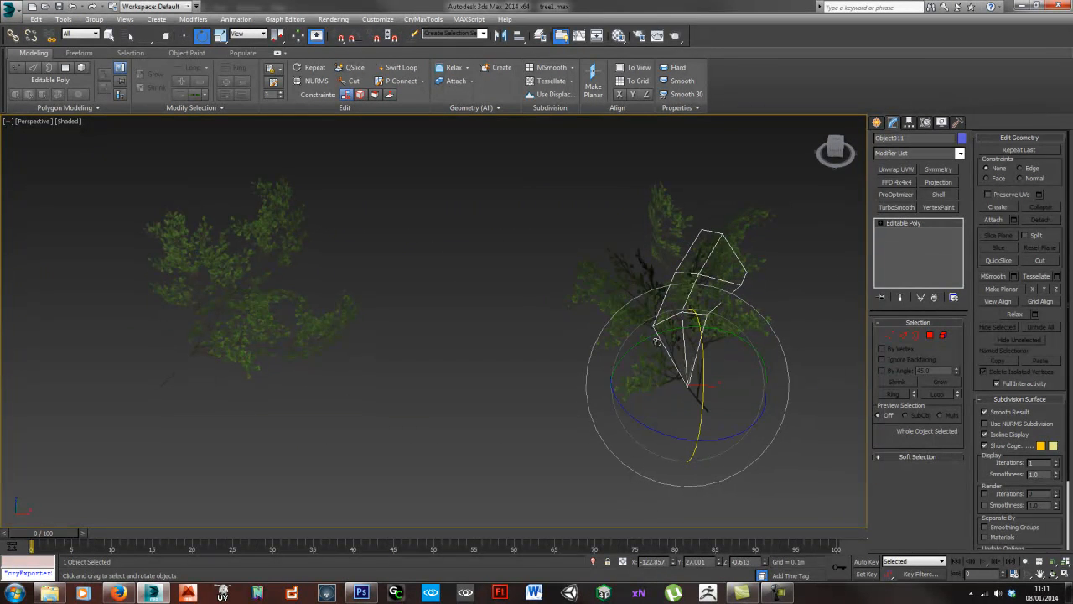
middle_drag(251, 312, 377, 350)
click(377, 350)
alt+middle_drag(316, 366, 512, 352)
middle_drag(340, 348, 524, 333)
middle_drag(233, 351, 507, 333)
middle_drag(283, 328, 383, 347)
- Inspect the sparse-leaved, twiggy cluster up close and review the remaining clusters in the row
scroll(431, 363, up, 5)
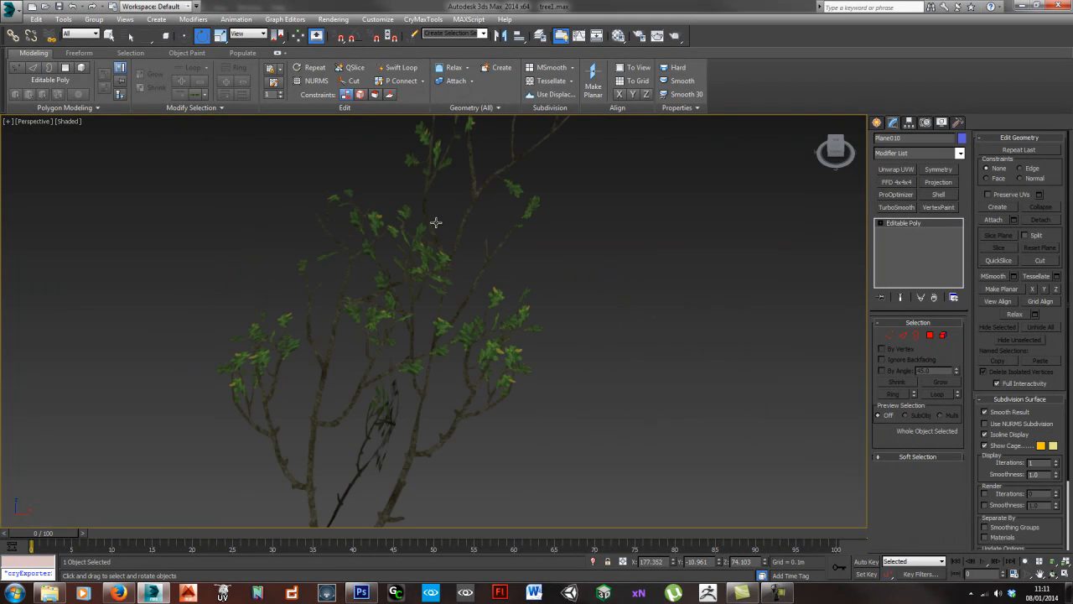
scroll(436, 302, down, 5)
scroll(372, 297, up, 2)
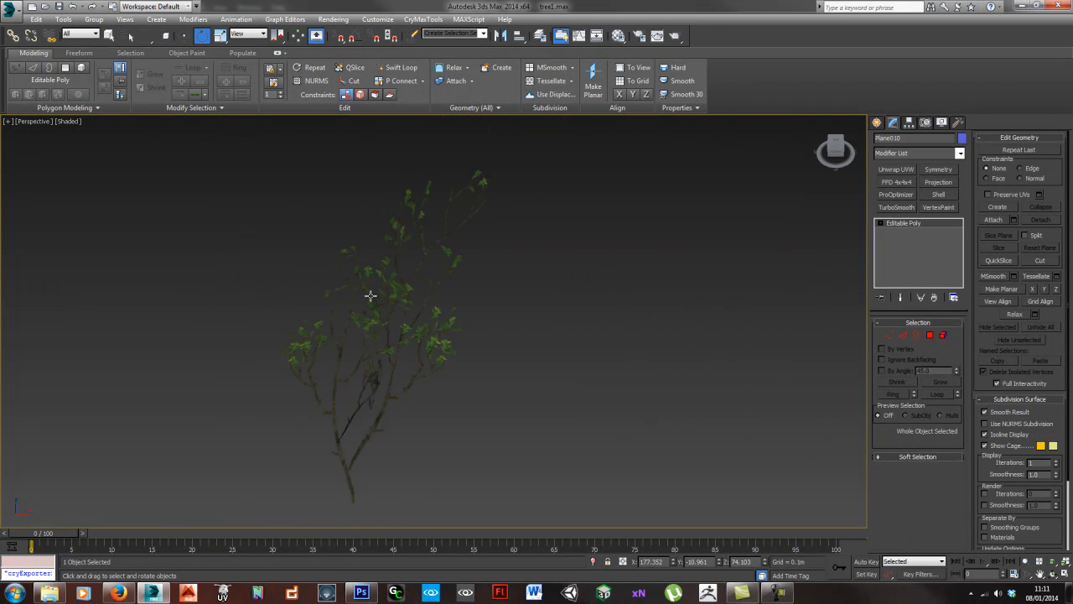
scroll(420, 251, up, 4)
scroll(394, 325, down, 3)
alt+middle_drag(428, 356, 453, 302)
scroll(475, 347, up, 2)
middle_drag(474, 347, 460, 313)
scroll(459, 313, up, 2)
scroll(459, 313, down, 5)
alt+middle_drag(517, 366, 457, 362)
middle_drag(615, 357, 505, 378)
alt+middle_drag(777, 337, 621, 443)
click(621, 442)
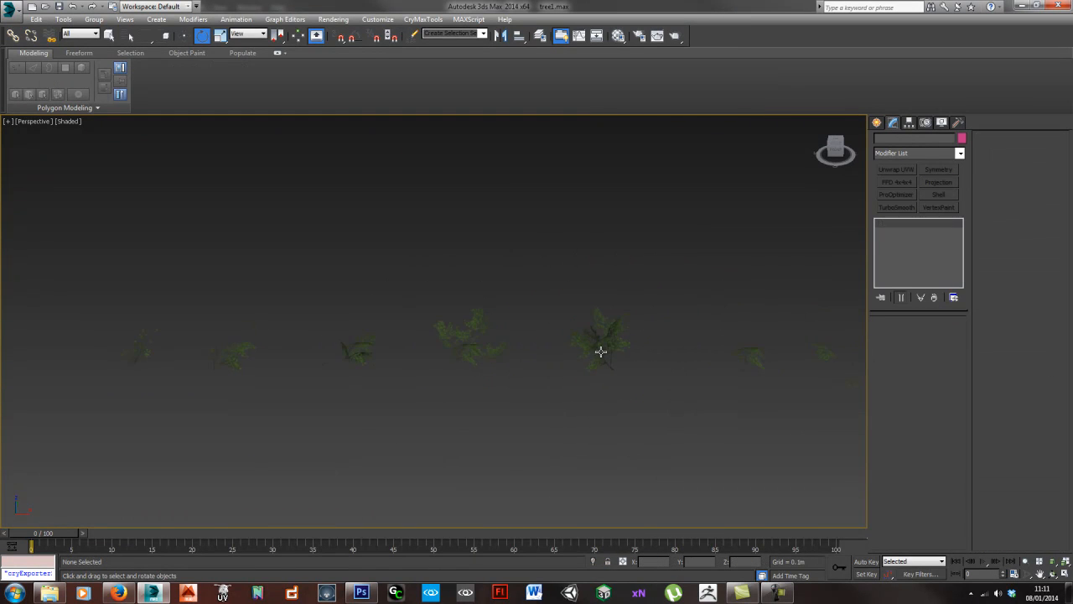
- Select all five branch planes of the dense cluster near the origin and isolate them
click(598, 352)
scroll(570, 344, up, 4)
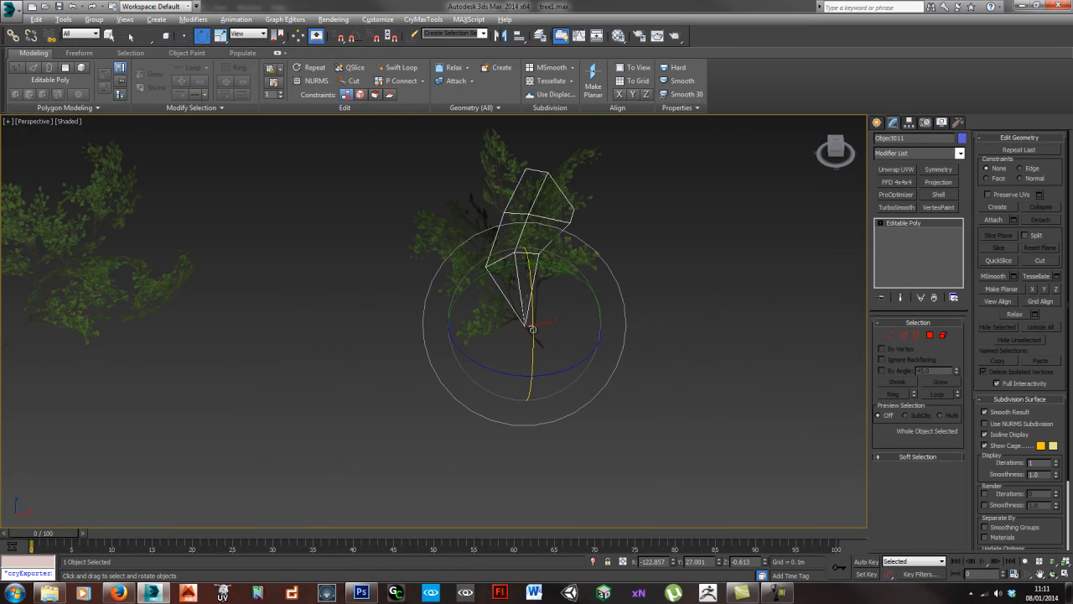
scroll(536, 335, down, 4)
drag(436, 274, 562, 387)
scroll(555, 388, up, 3)
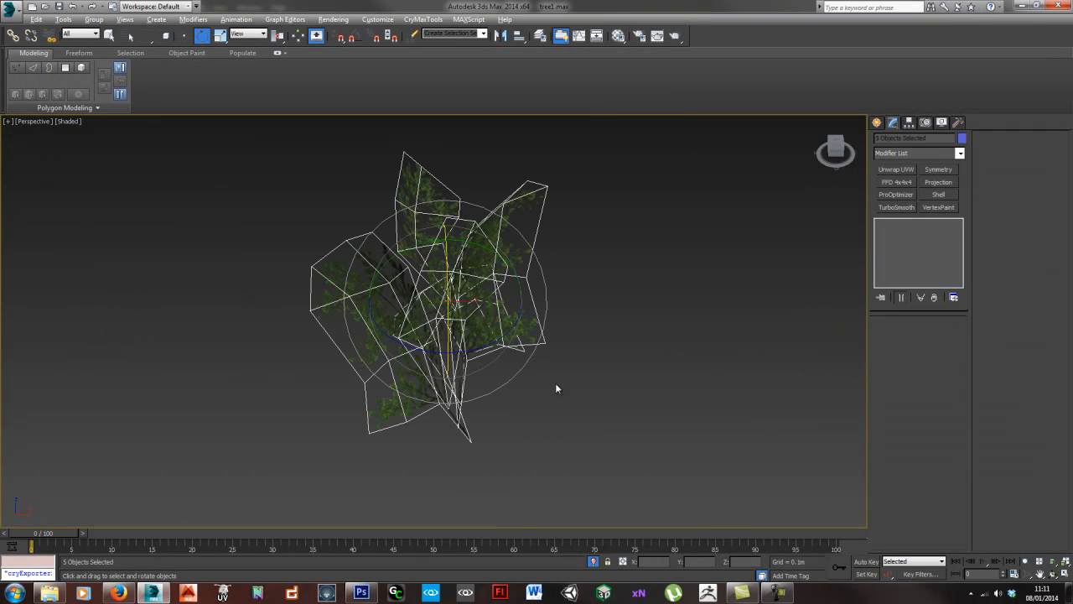
- Attach Object010, Object011, Plane007 and Plane008 to the main-stem plane Plane006 and exit isolation
click(457, 433)
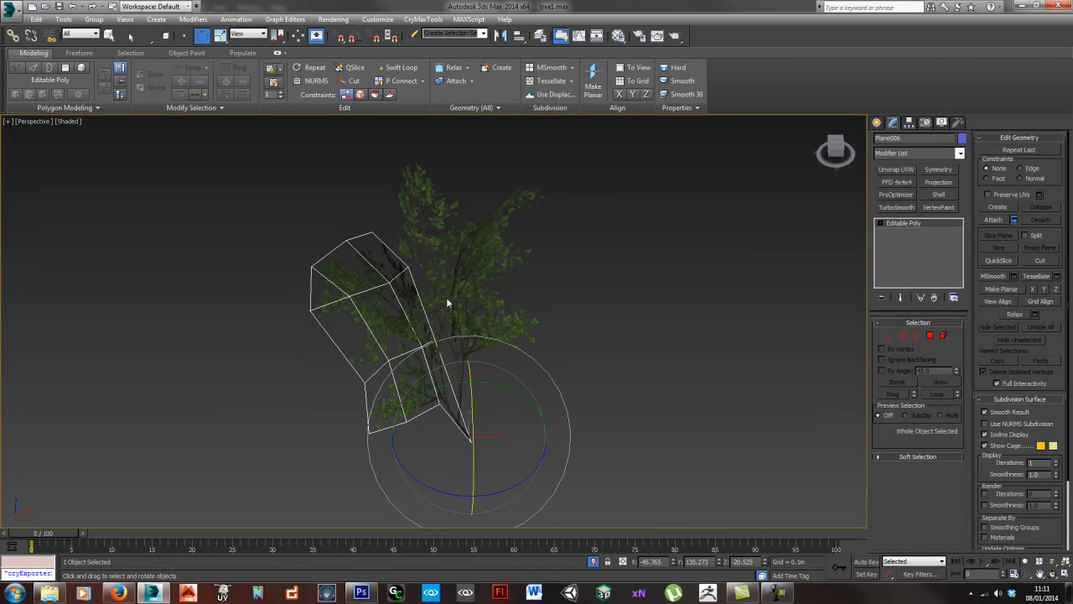
key(ctrl+a)
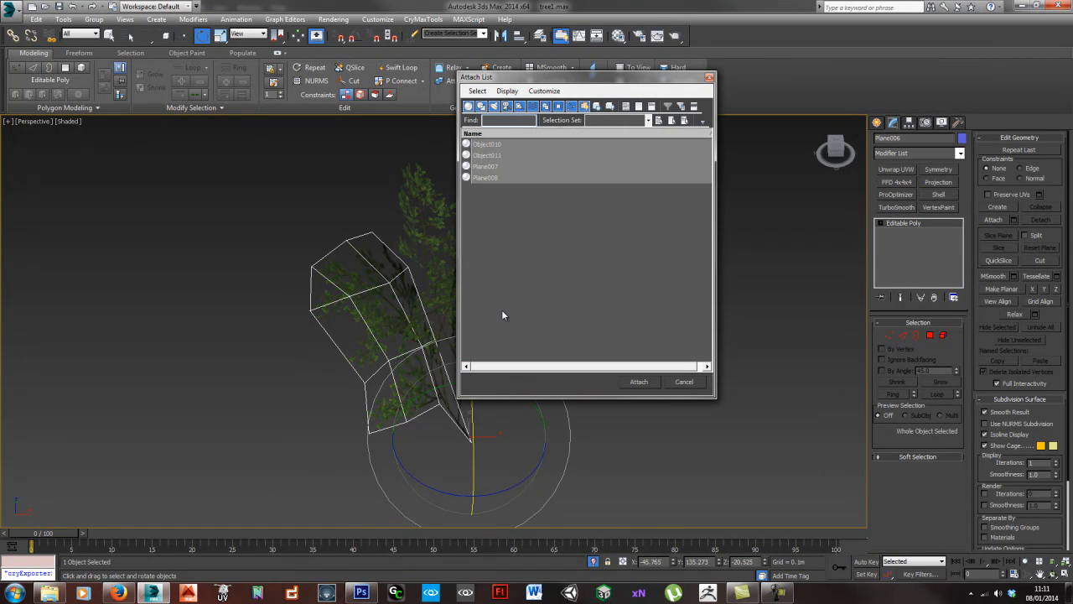
click(639, 382)
click(597, 364)
scroll(494, 346, down, 5)
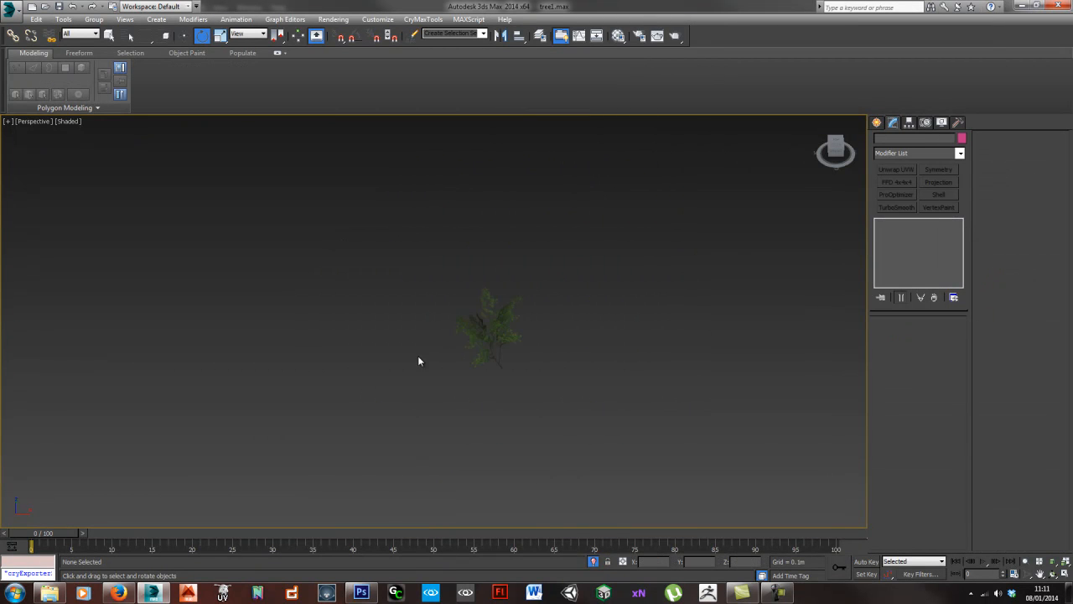
key(alt+q)
- Select the four branch planes of the neighbouring, more open cluster and isolate them
middle_drag(359, 355, 438, 356)
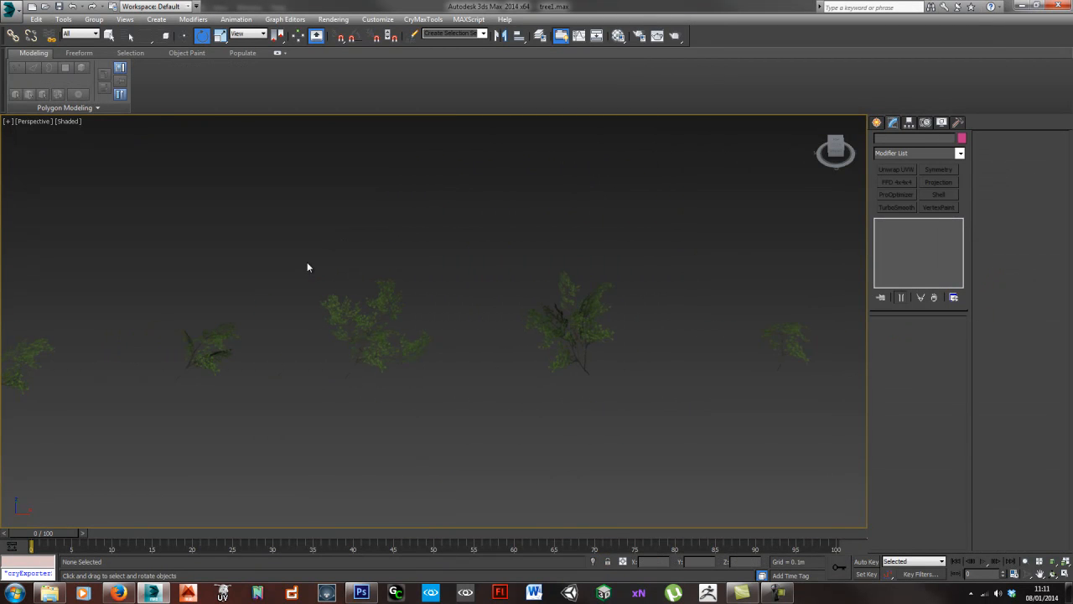
drag(443, 404, 442, 404)
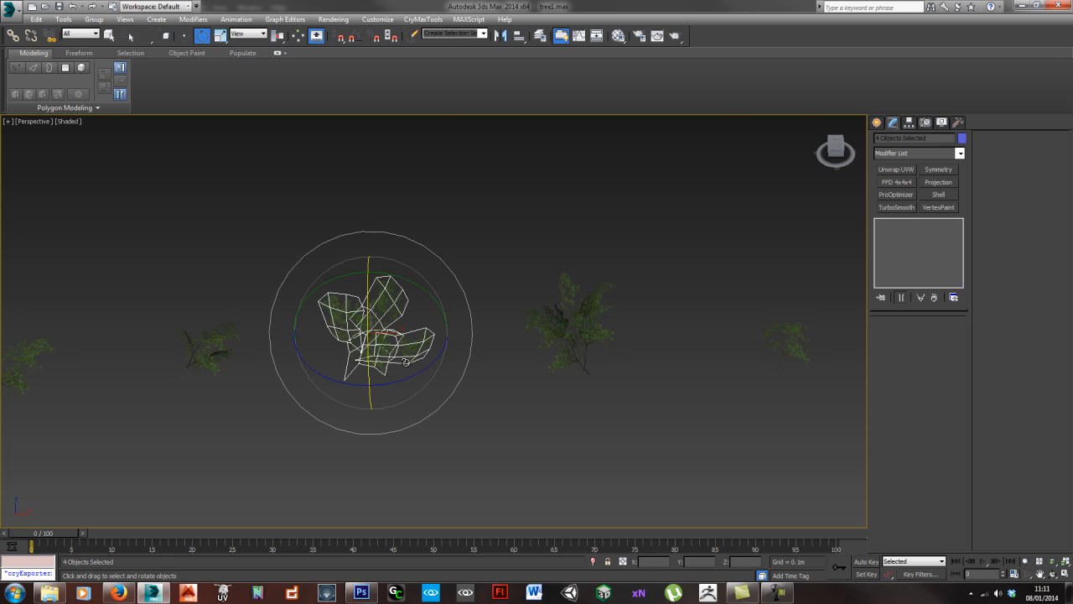
scroll(461, 352, up, 6)
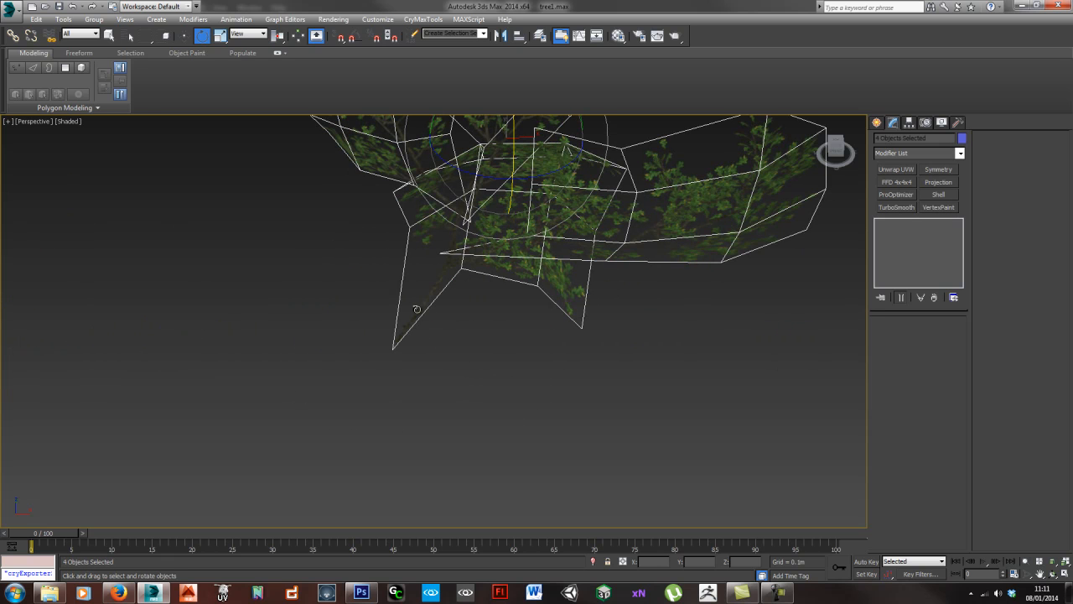
key(alt+q)
middle_drag(446, 397, 570, 288)
scroll(498, 375, up, 4)
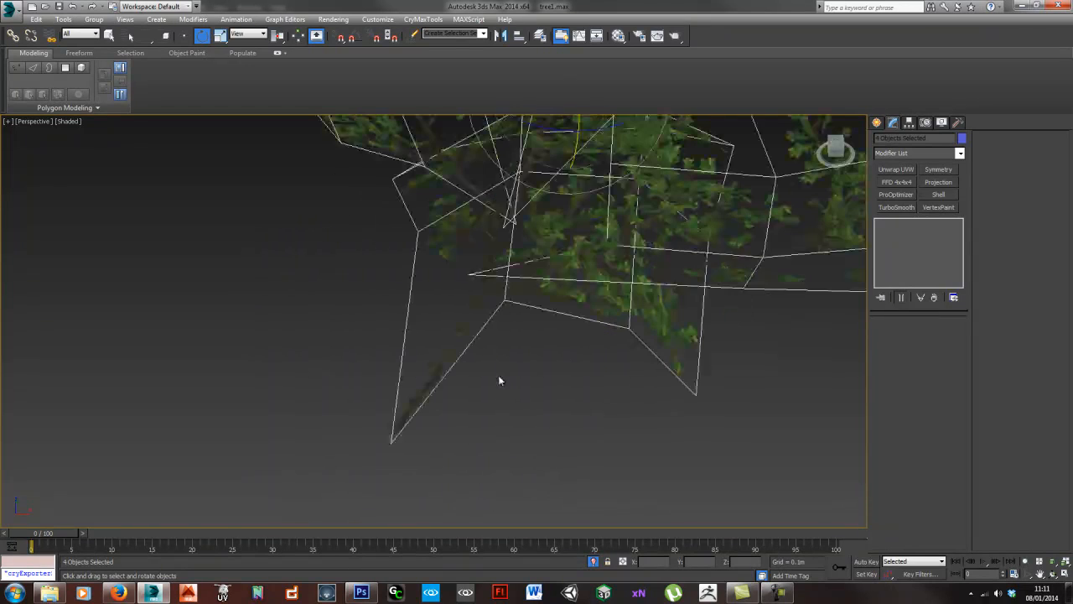
- Attach Plane010, Plane011 and Plane012 to the lowest stem plane, Plane009, to make one object
click(449, 352)
alt+middle_drag(448, 399, 497, 358)
scroll(497, 362, down, 4)
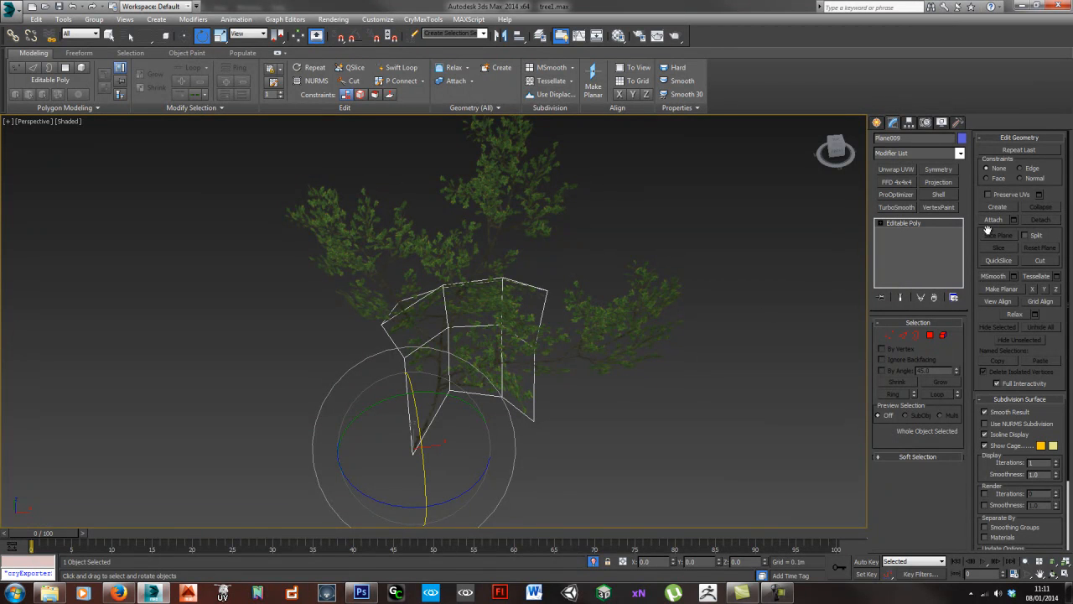
click(1014, 220)
key(ctrl+a)
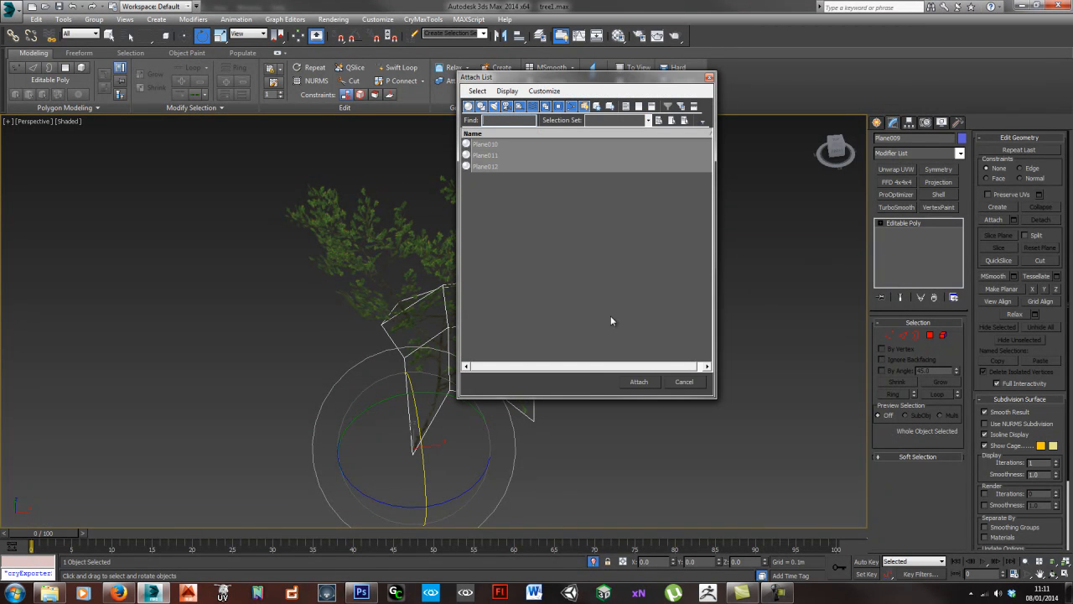
click(639, 383)
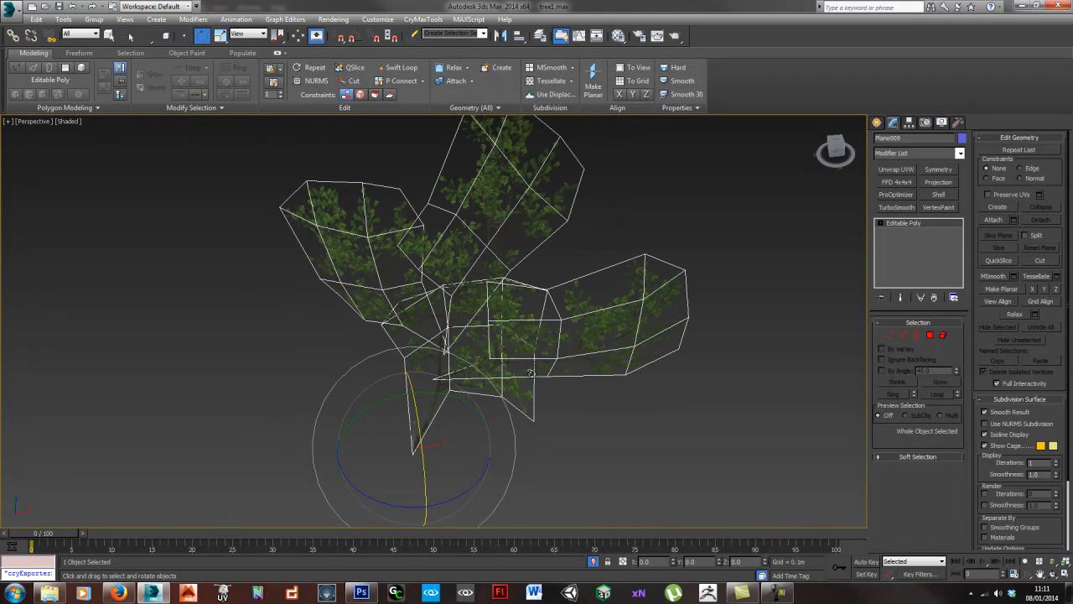
- Undo the last change on the attached four-plane cluster and exit isolation to bring back the other clusters
click(466, 440)
click(431, 419)
drag(441, 427, 507, 420)
key(ctrl+z)
middle_drag(506, 420, 557, 413)
scroll(469, 390, down, 6)
middle_drag(432, 390, 500, 368)
key(alt+q)
scroll(495, 365, down, 7)
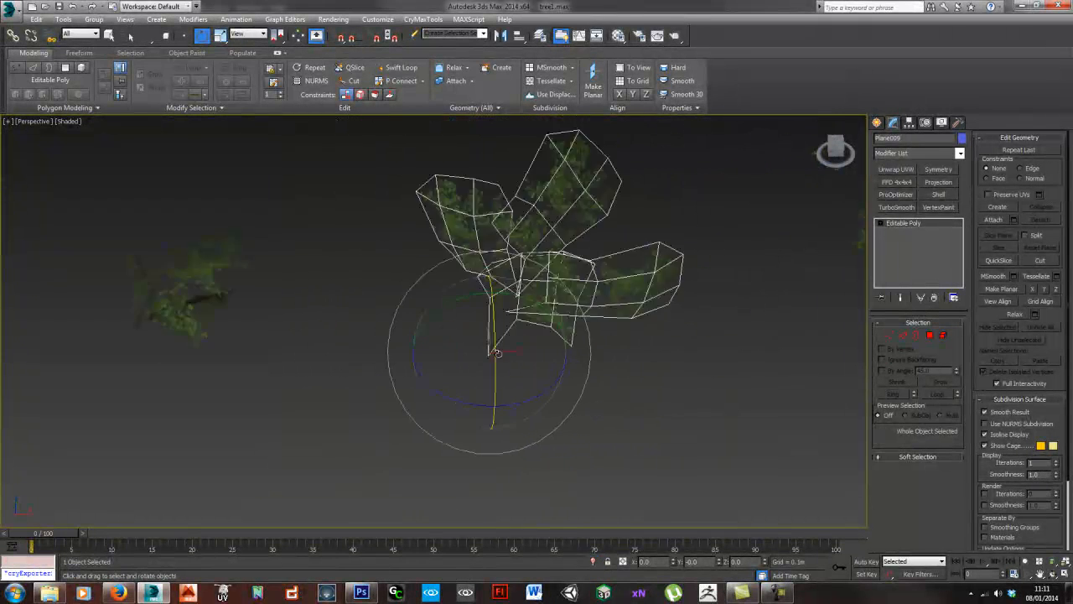
- Isolate the four-plane cluster beside the open one, attach Object005, Object006 and Plane004 to its stem plane Plane003, and exit isolation
drag(333, 316, 379, 359)
key(alt+q)
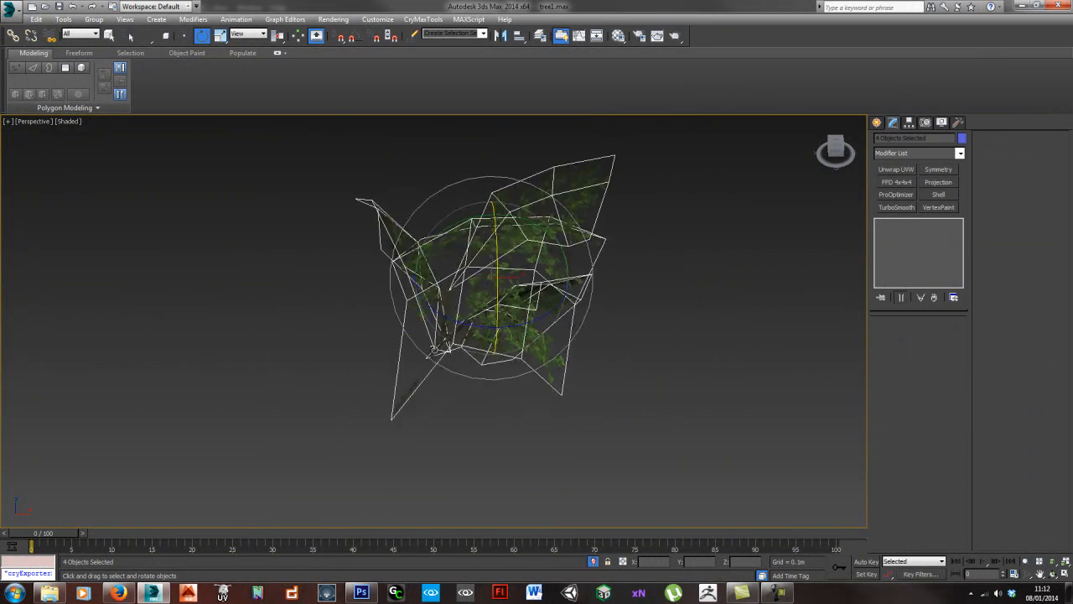
scroll(415, 397, up, 5)
click(333, 380)
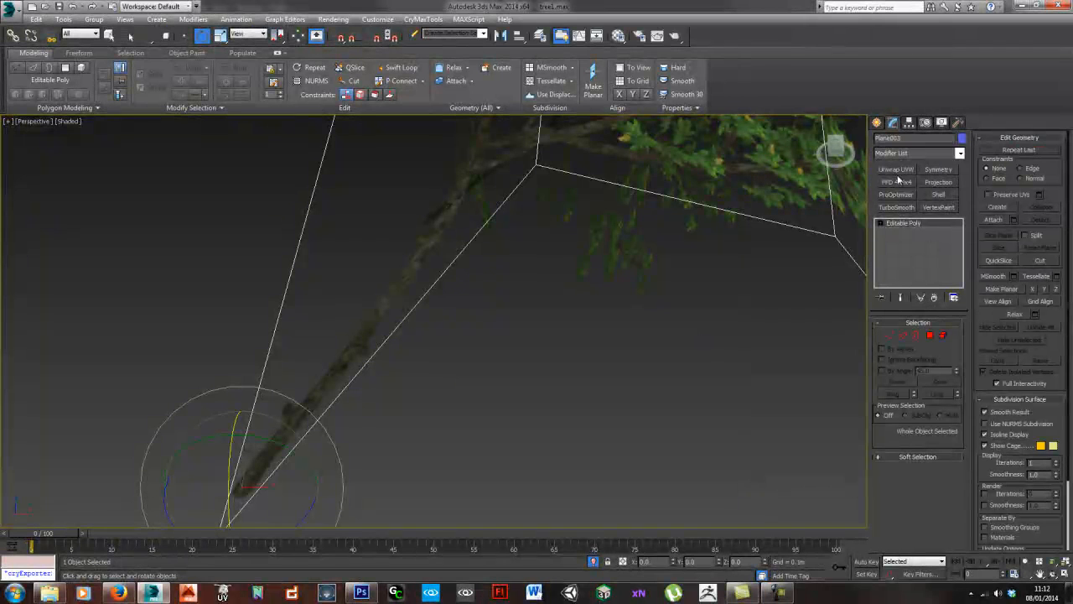
click(1014, 220)
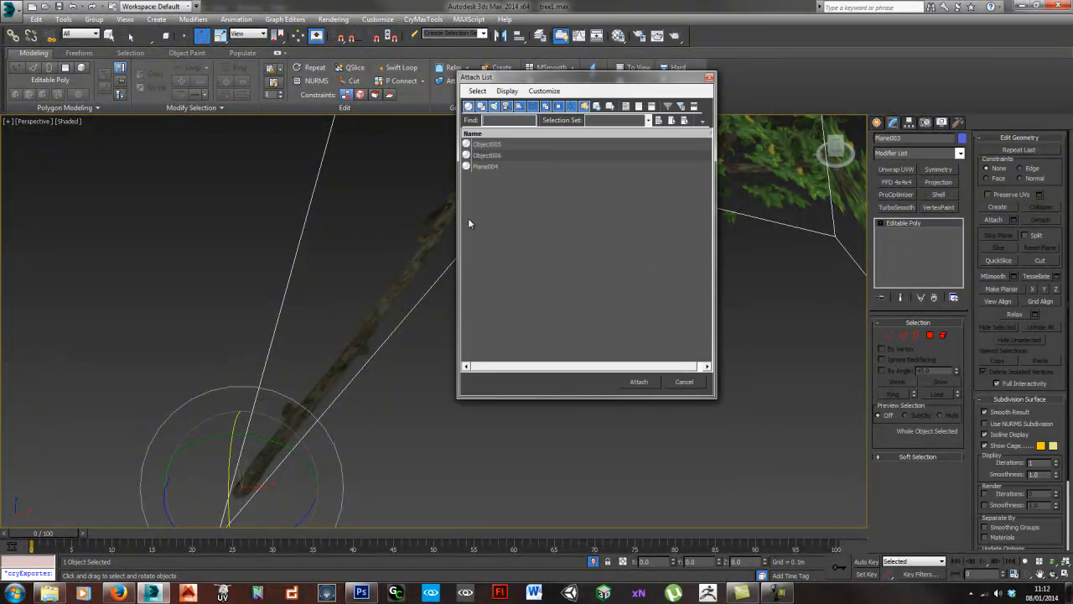
key(ctrl+a)
click(639, 382)
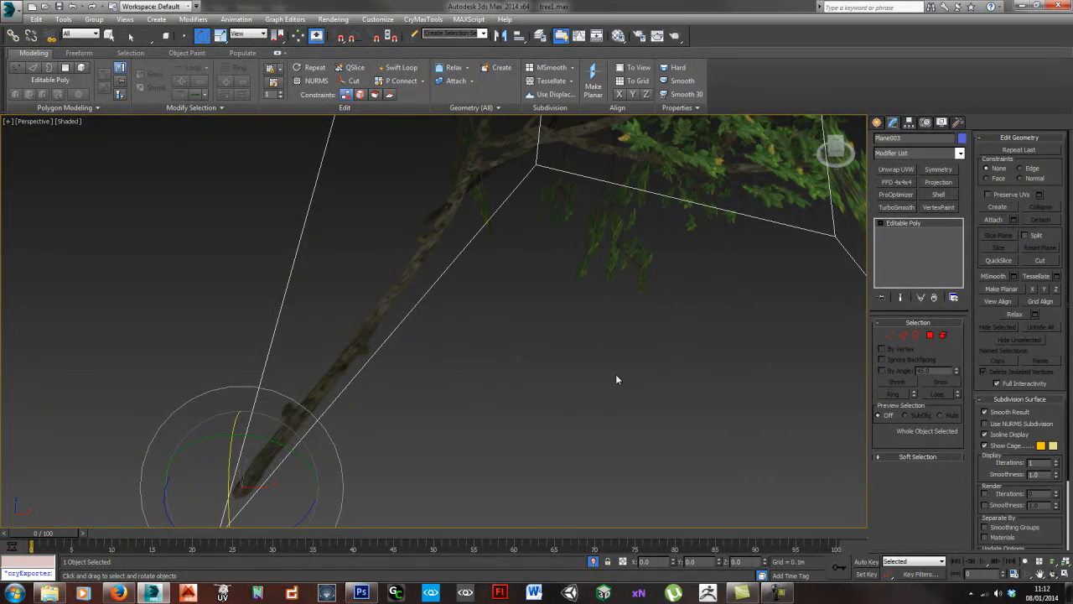
scroll(618, 378, down, 10)
alt+middle_drag(475, 346, 342, 303)
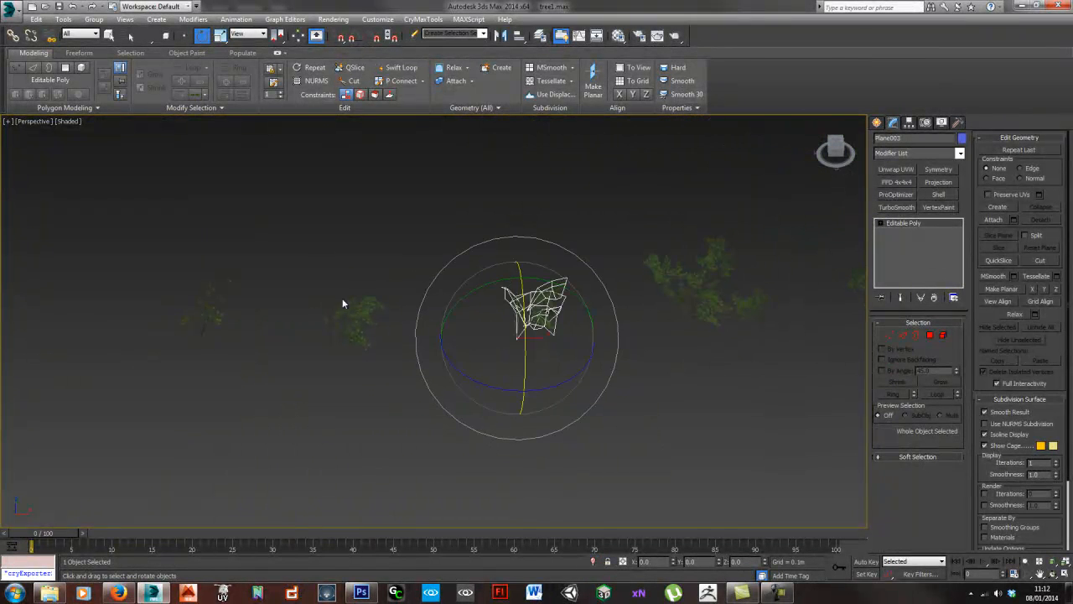
- Isolate the next unattached cluster and attach all its other branch planes to Plane005 to make one object
drag(390, 364, 391, 366)
key(z)
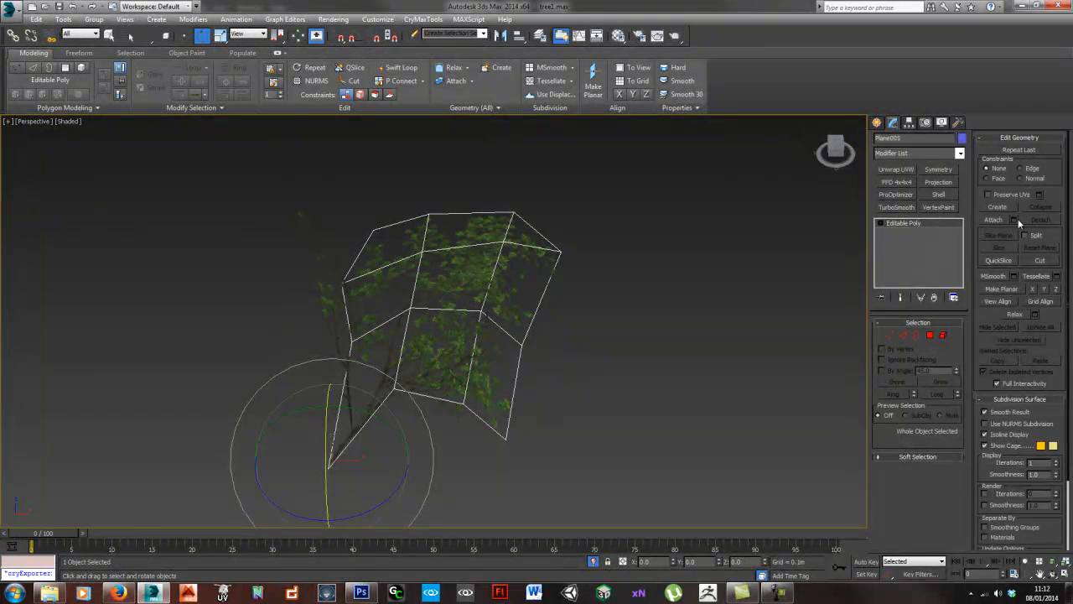
click(1013, 219)
key(ctrl+a)
click(638, 382)
scroll(520, 373, down, 6)
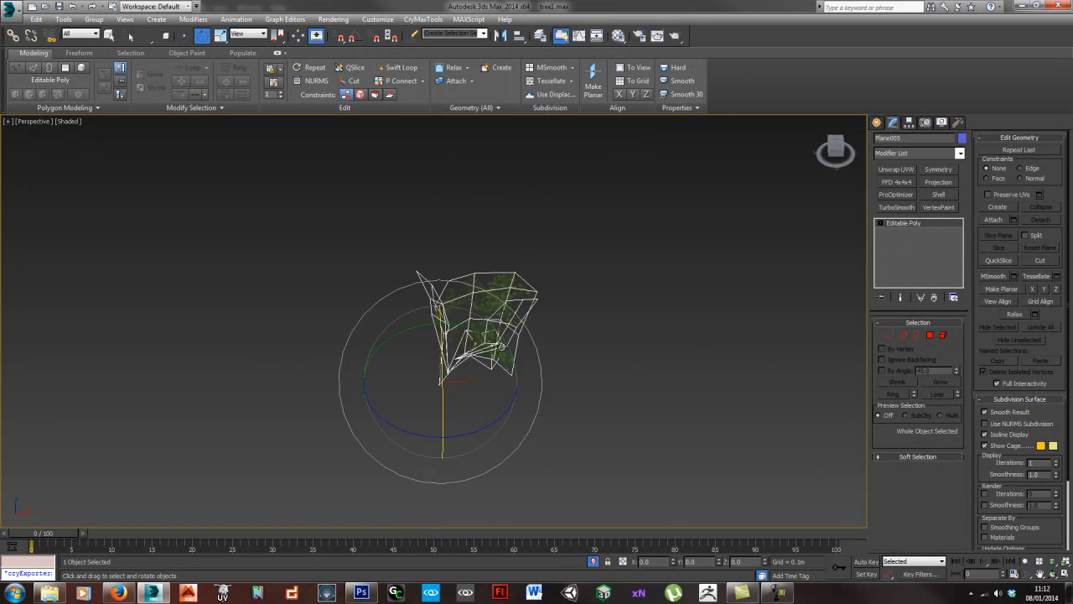
- Isolate the remaining three-plane cluster, attach Object013 and Object014 to Object012, and exit isolation
drag(184, 291, 260, 359)
key(alt+q)
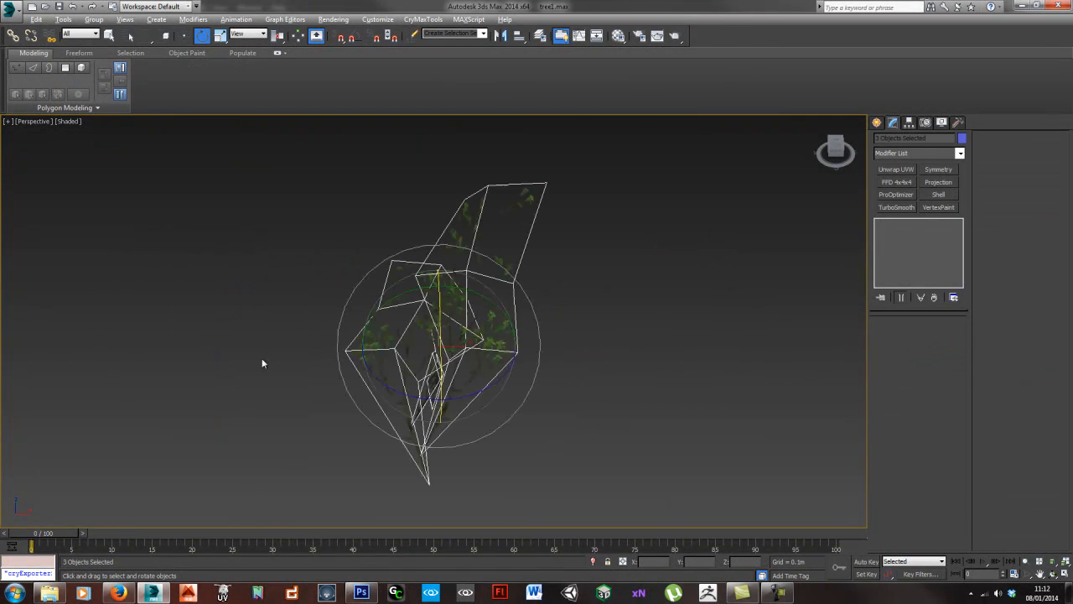
scroll(477, 366, up, 4)
scroll(478, 369, up, 3)
click(275, 425)
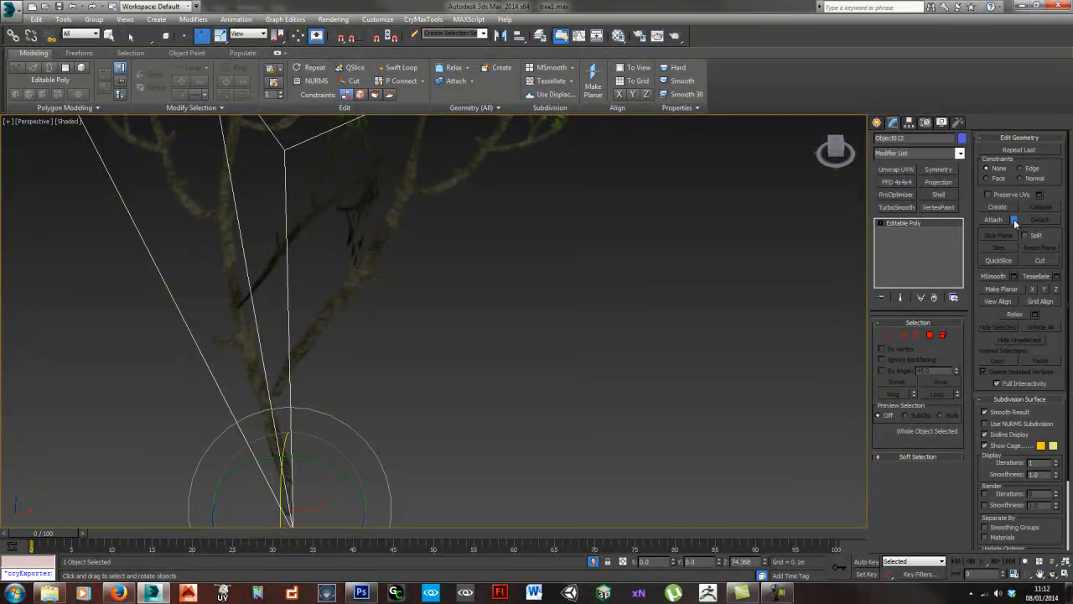
click(1013, 219)
key(ctrl+a)
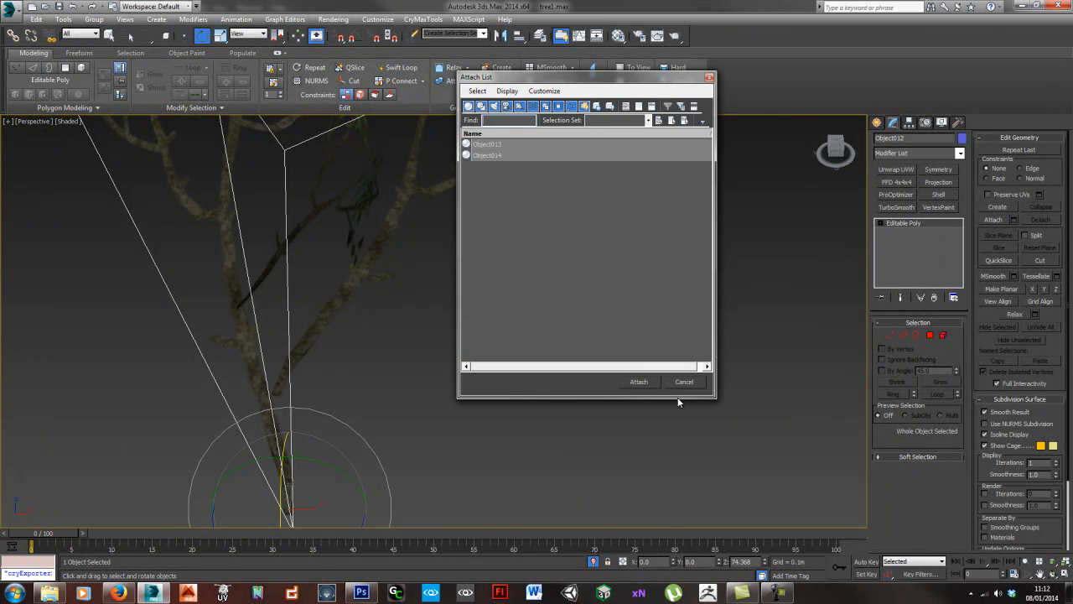
click(637, 382)
click(554, 393)
scroll(551, 391, down, 4)
scroll(552, 393, down, 3)
middle_drag(552, 393, 419, 340)
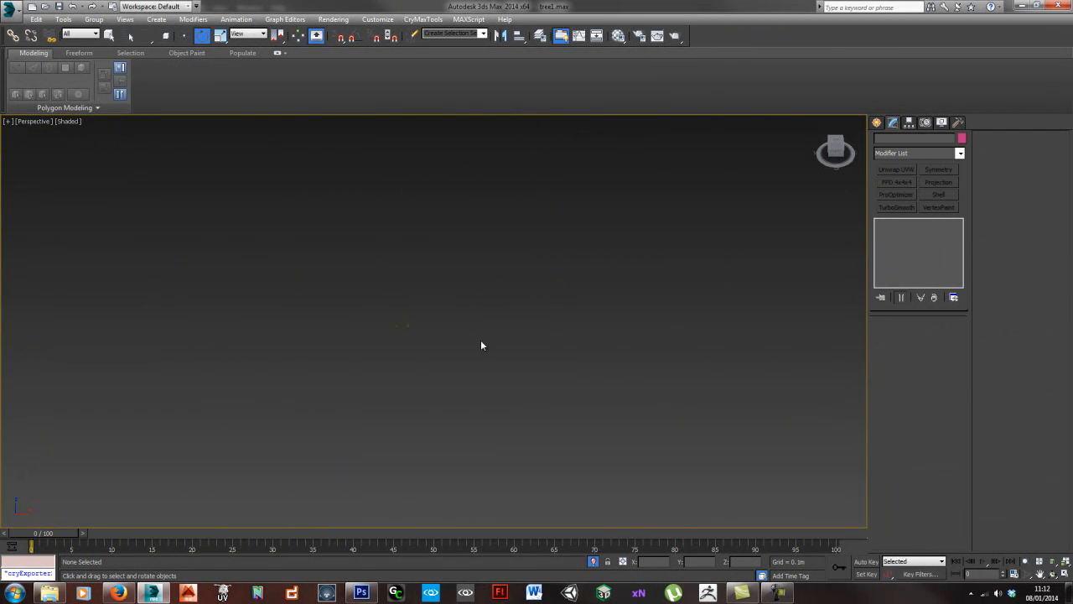
key(alt+q)
- Move the set of three loose branch planes nearest the clusters away to sit behind the other loose set
middle_drag(523, 350, 416, 341)
scroll(416, 341, down, 5)
alt+middle_drag(483, 380, 476, 391)
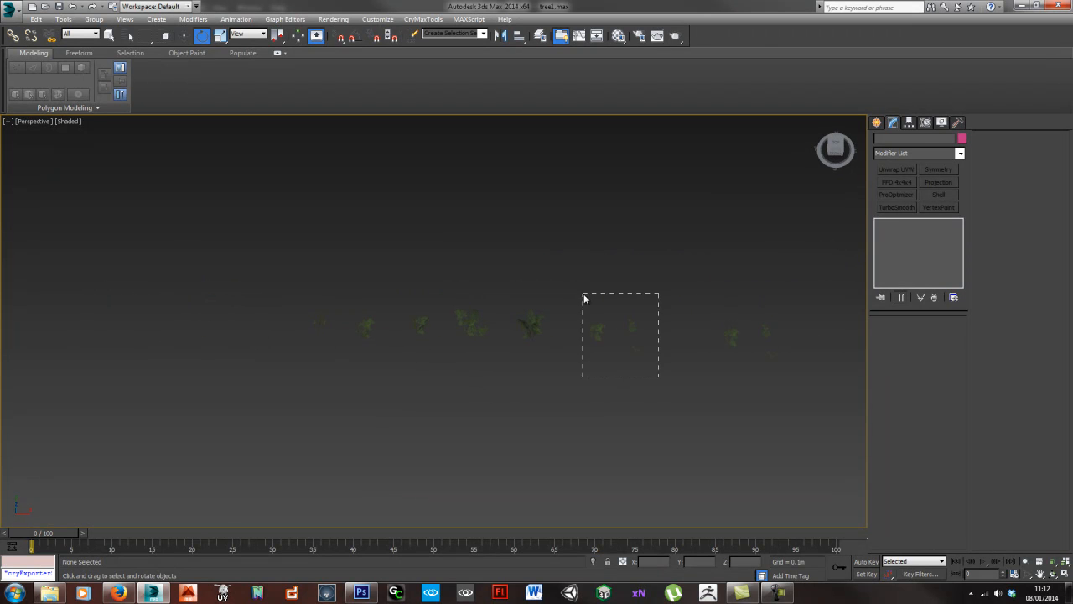
drag(584, 299, 585, 299)
key(w)
drag(699, 268, 786, 246)
middle_drag(545, 334, 560, 332)
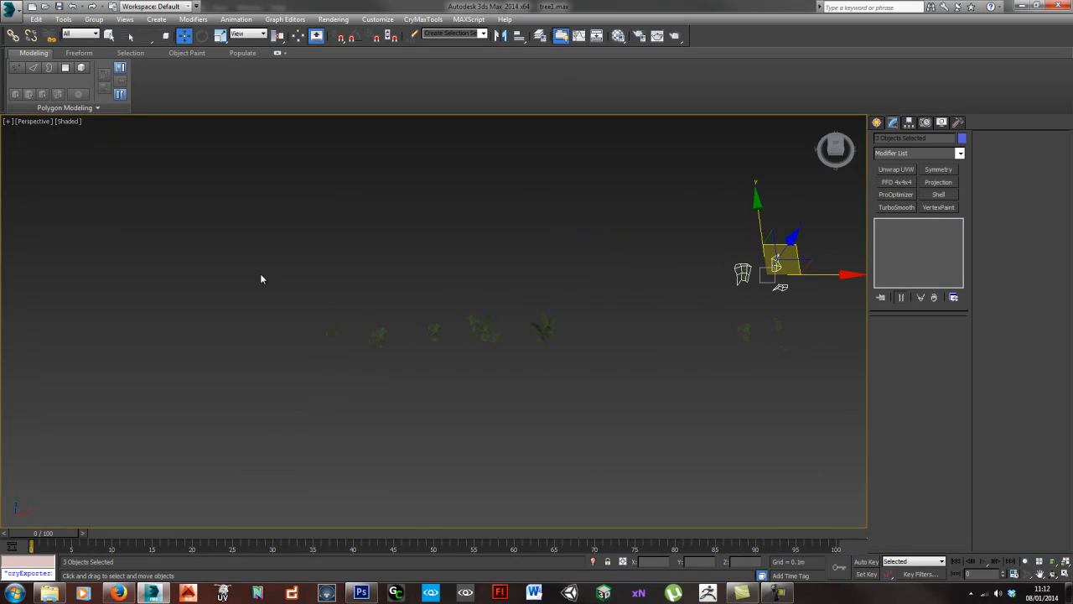
- Select the five attached branch clusters and place a copy of them behind the loose branch planes
drag(606, 400, 606, 400)
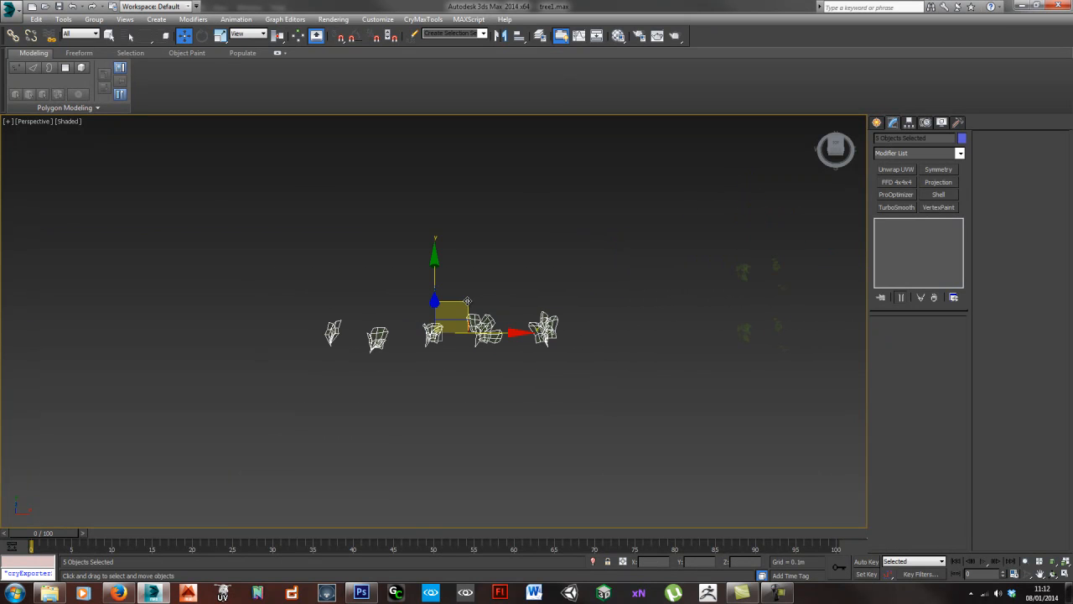
mouse_move(467, 300)
shift+mouse_down()
mouse_move(649, 200)
mouse_move(832, 162)
shift+mouse_up()
click(537, 343)
- Create a new layer and name it "bits"
middle_drag(726, 317, 483, 333)
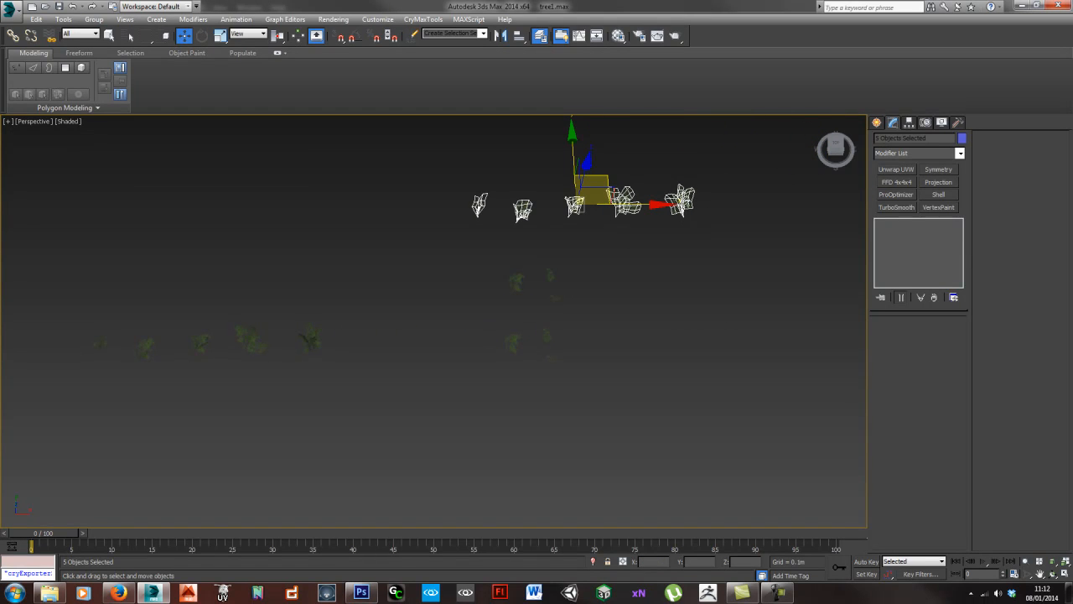
drag(791, 236, 304, 257)
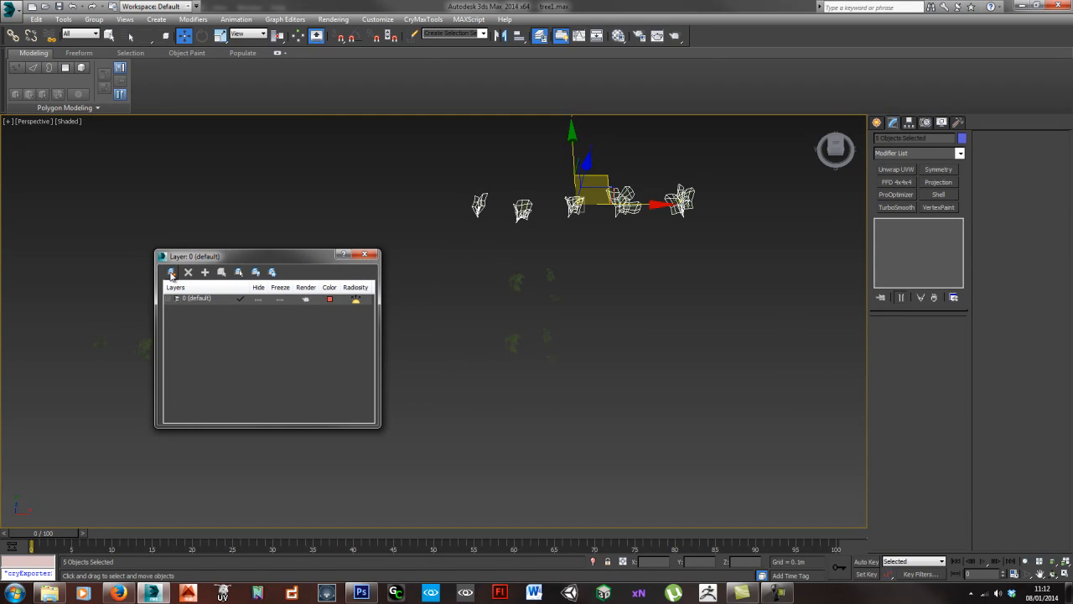
click(204, 272)
click(207, 310)
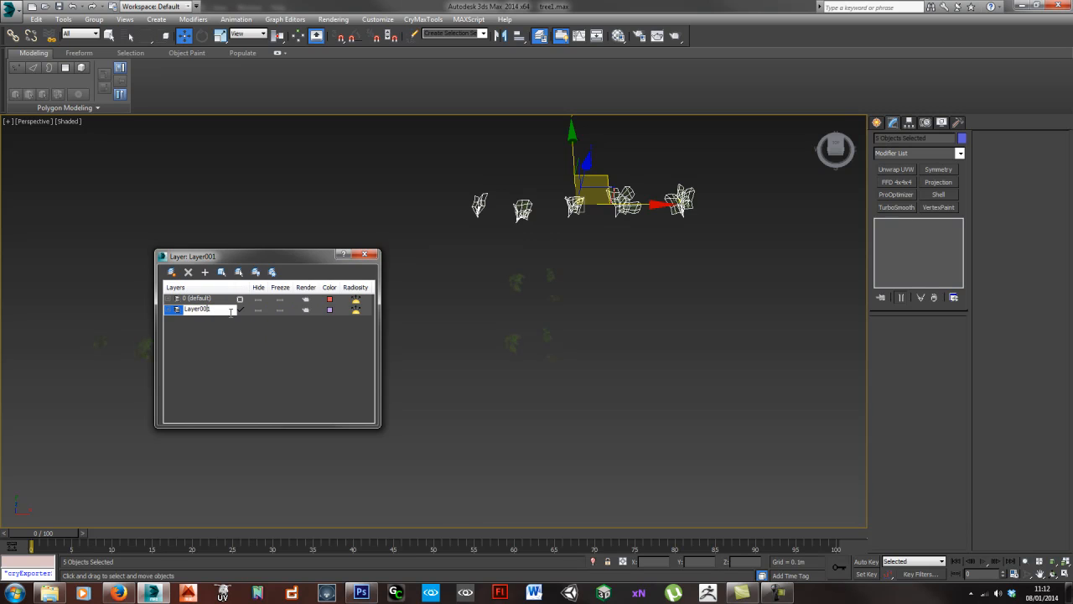
text(bits)
key(Return)
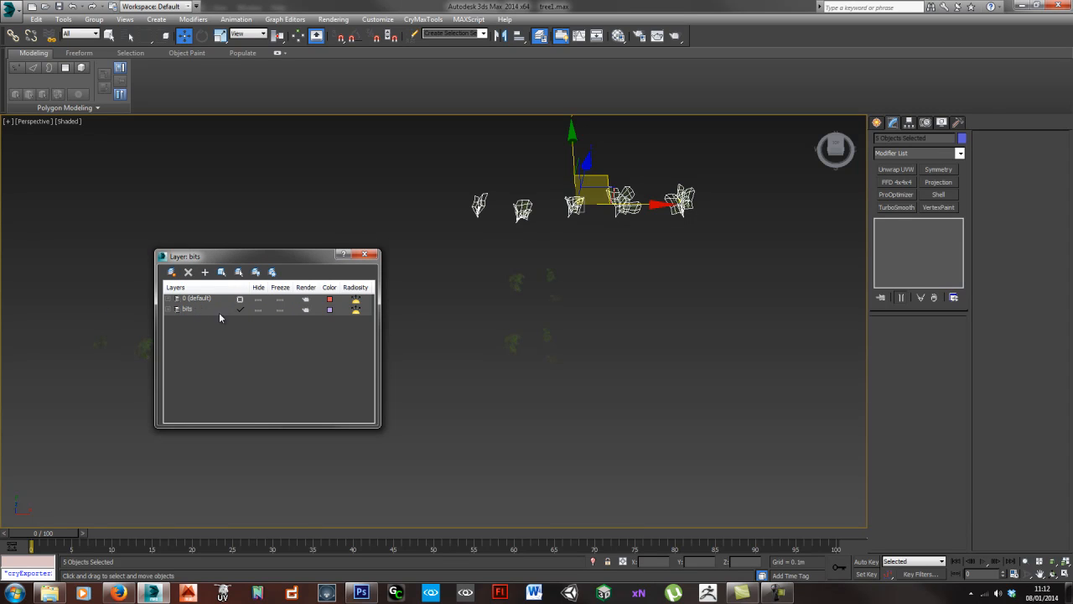
- Put the five cluster copies and six loose planes on the bits layer, hide it, and make 0 (default) the current layer
drag(740, 398, 452, 164)
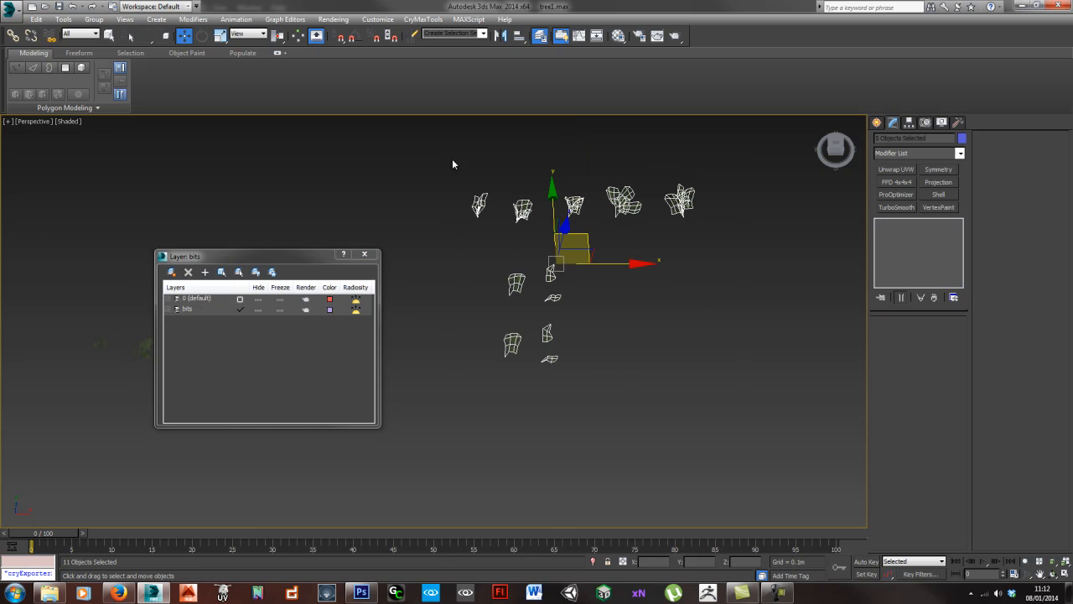
click(195, 310)
click(257, 310)
click(198, 300)
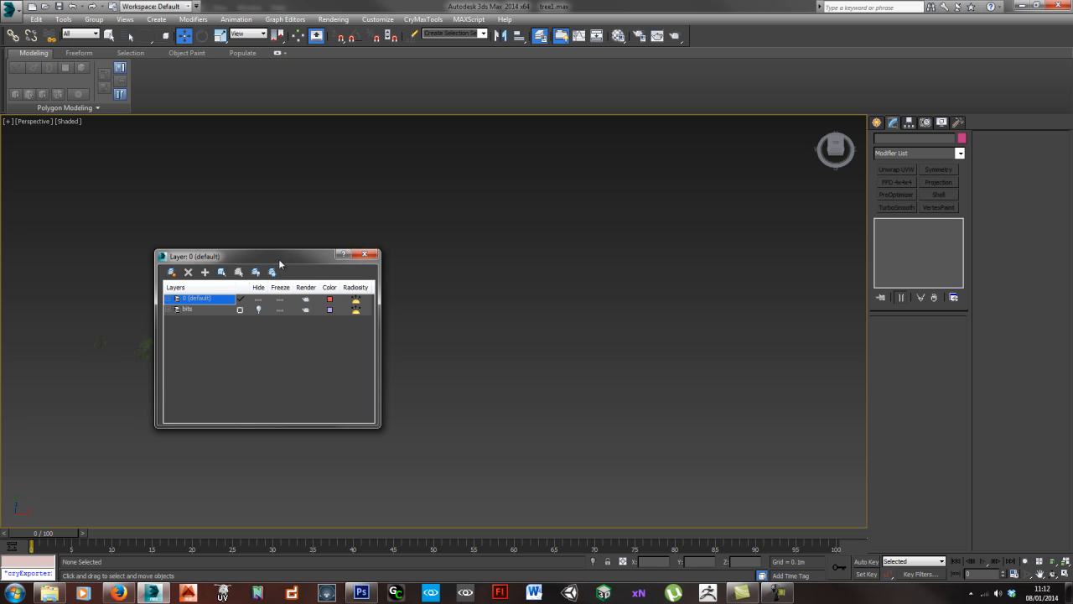
click(365, 254)
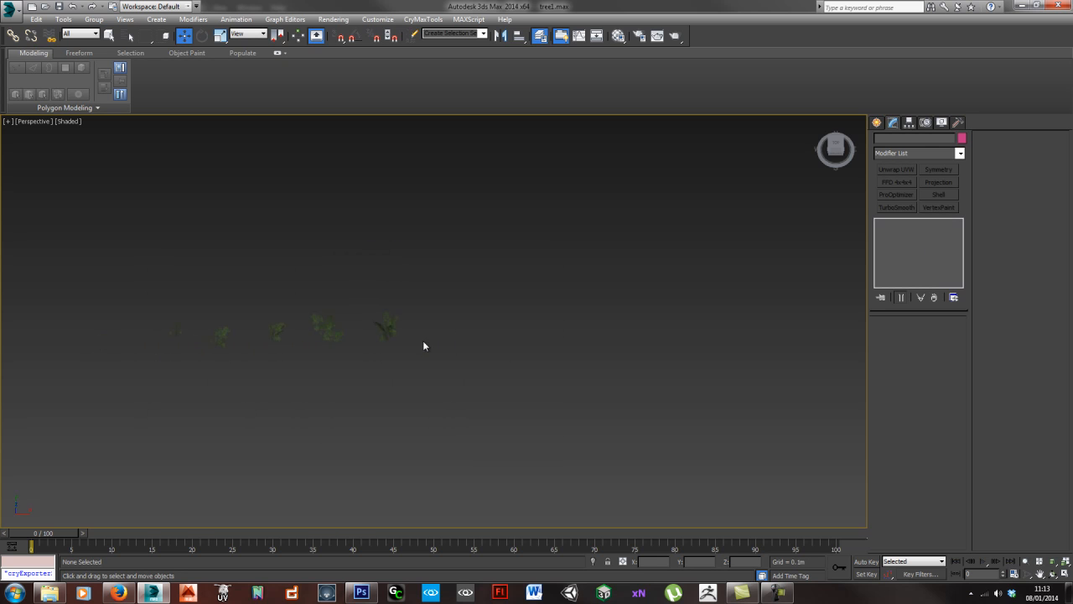
- Test-rotate each of the five remaining branch clusters in turn to check its pivot, cancel the rotations, and clear the selection
drag(348, 394, 439, 409)
scroll(440, 406, up, 3)
click(440, 406)
click(600, 326)
key(e)
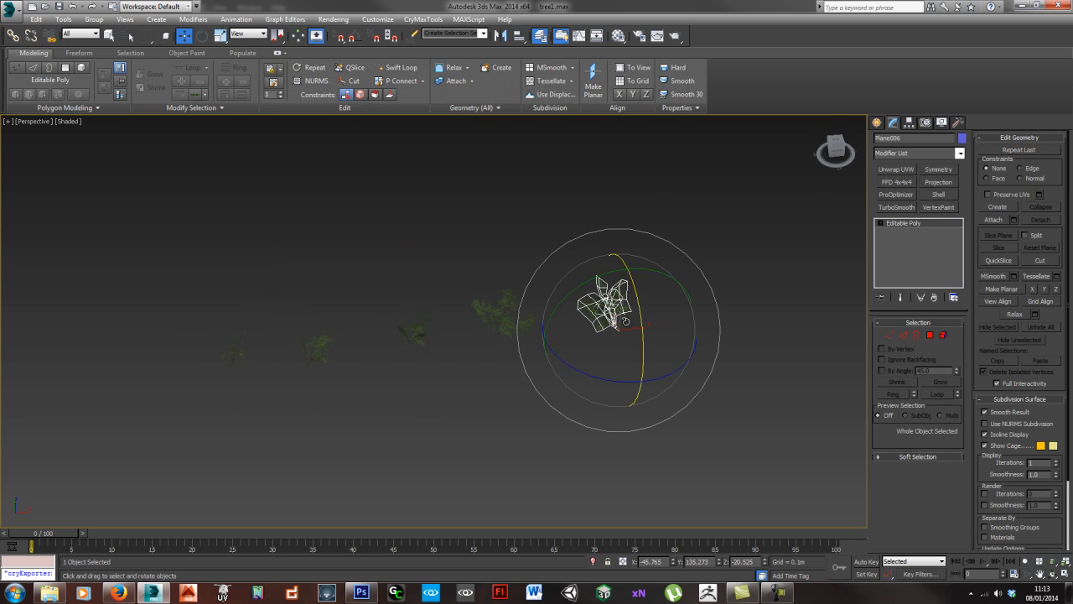
drag(633, 327, 610, 372)
drag(493, 308, 521, 343)
click(404, 334)
mouse_move(405, 336)
mouse_down()
mouse_move(418, 337)
mouse_move(374, 339)
mouse_move(407, 334)
mouse_up()
click(322, 347)
drag(320, 348, 415, 375)
click(240, 357)
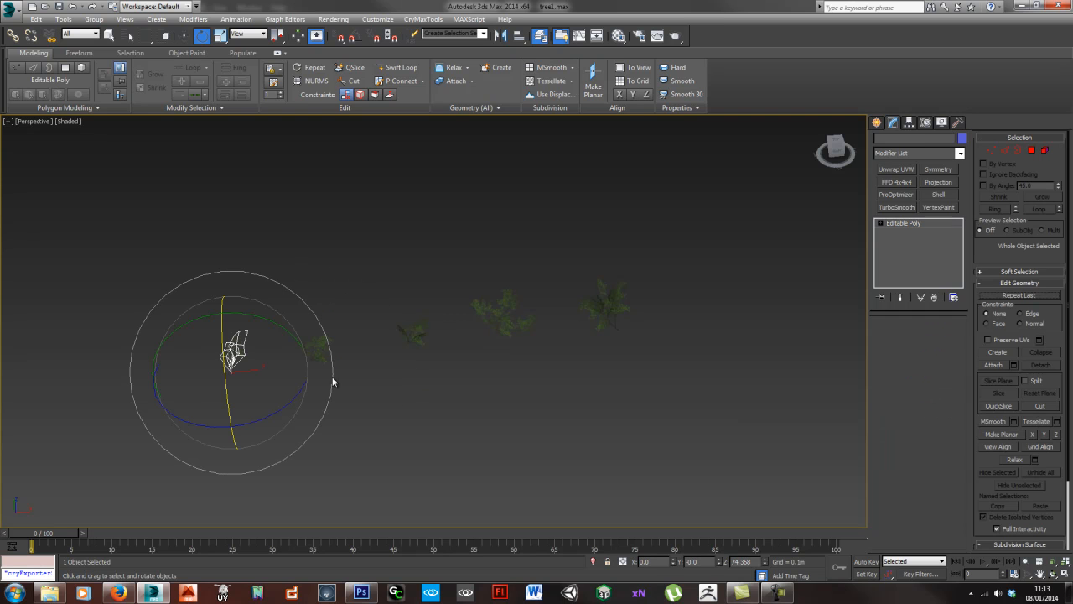
drag(246, 359, 307, 323)
right_click(307, 323)
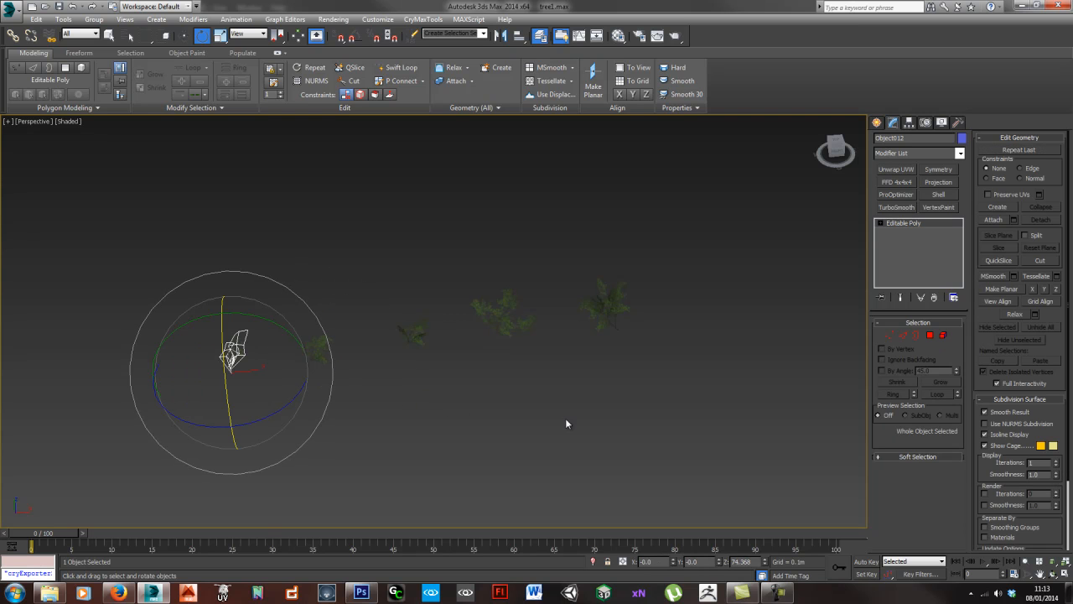
click(567, 420)
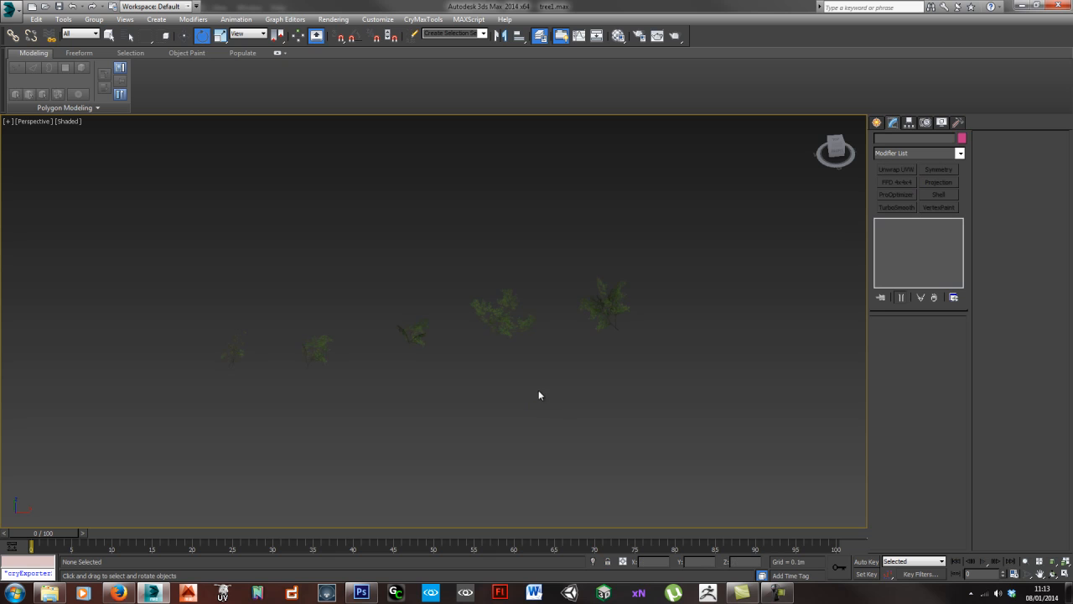
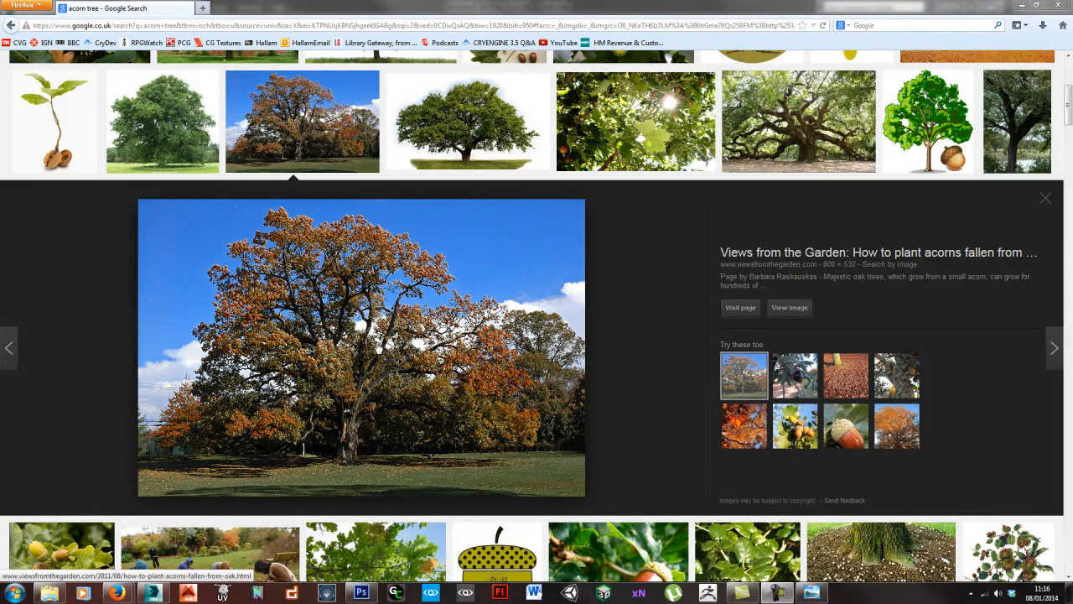
- Examine the acorn tree image results in the browser and the oak photos in the ref folder for trunk and branch shape
click(896, 435)
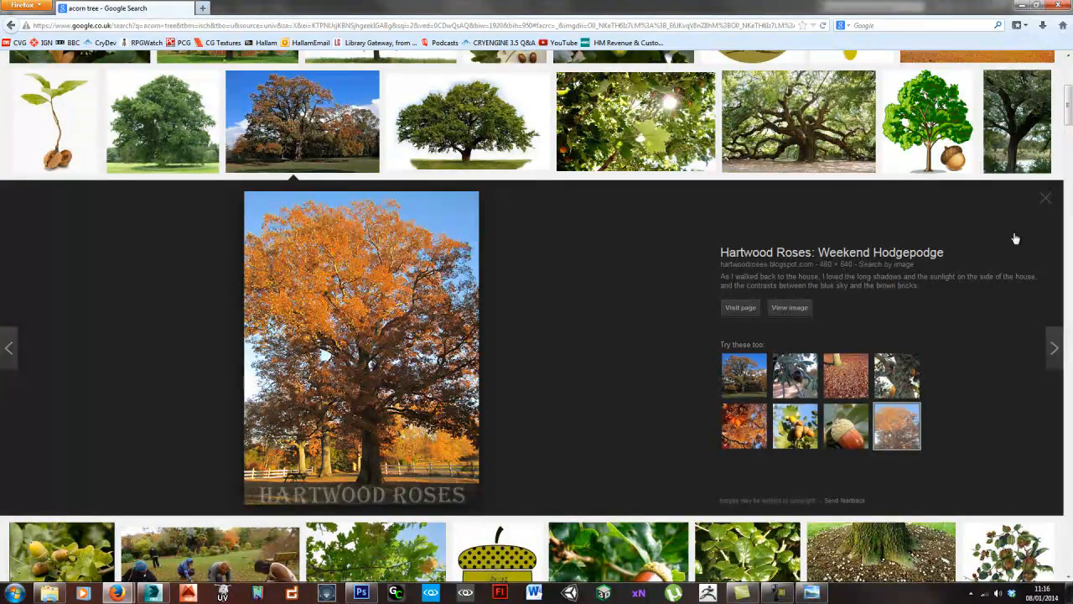
click(744, 375)
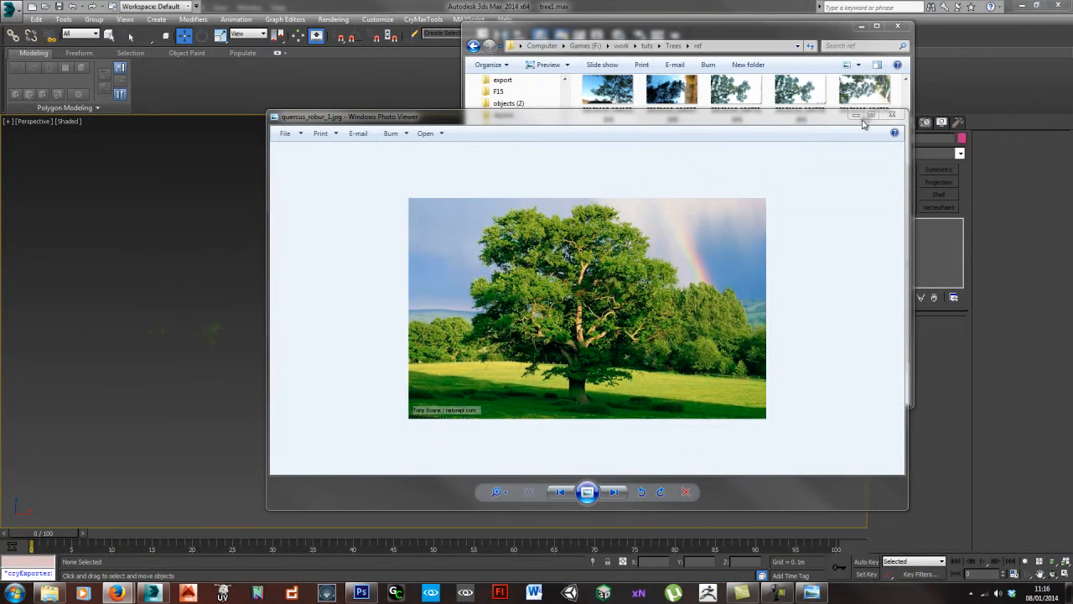
click(570, 494)
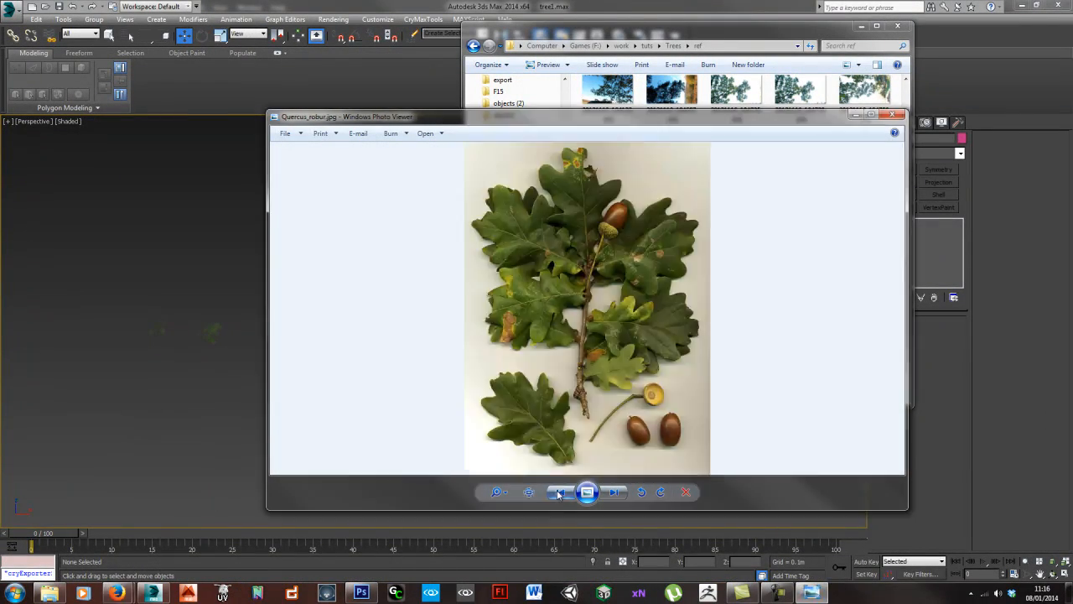
click(570, 495)
click(559, 495)
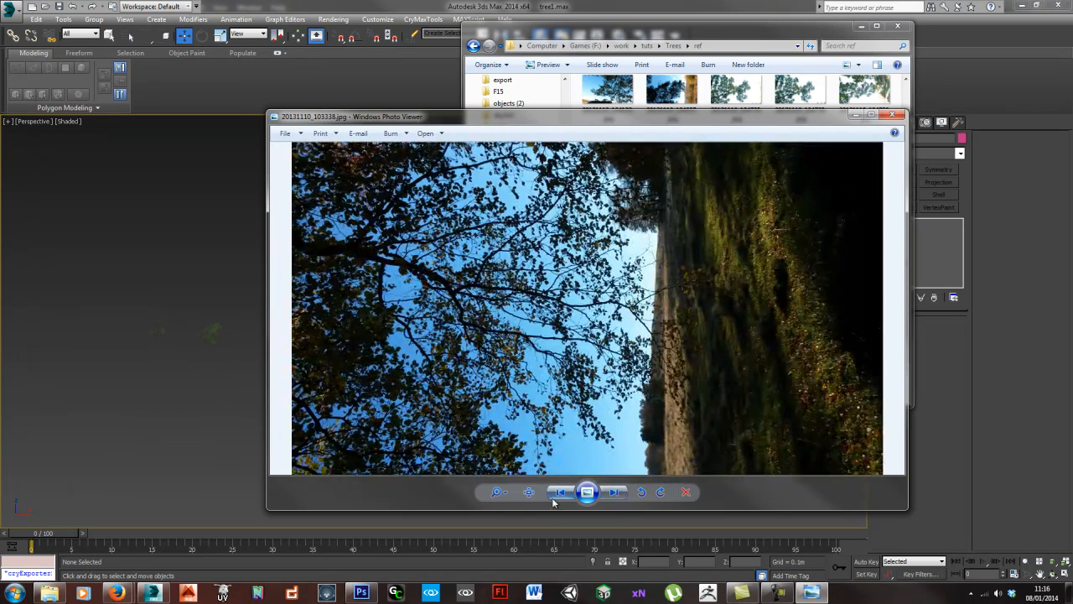
click(556, 495)
click(560, 495)
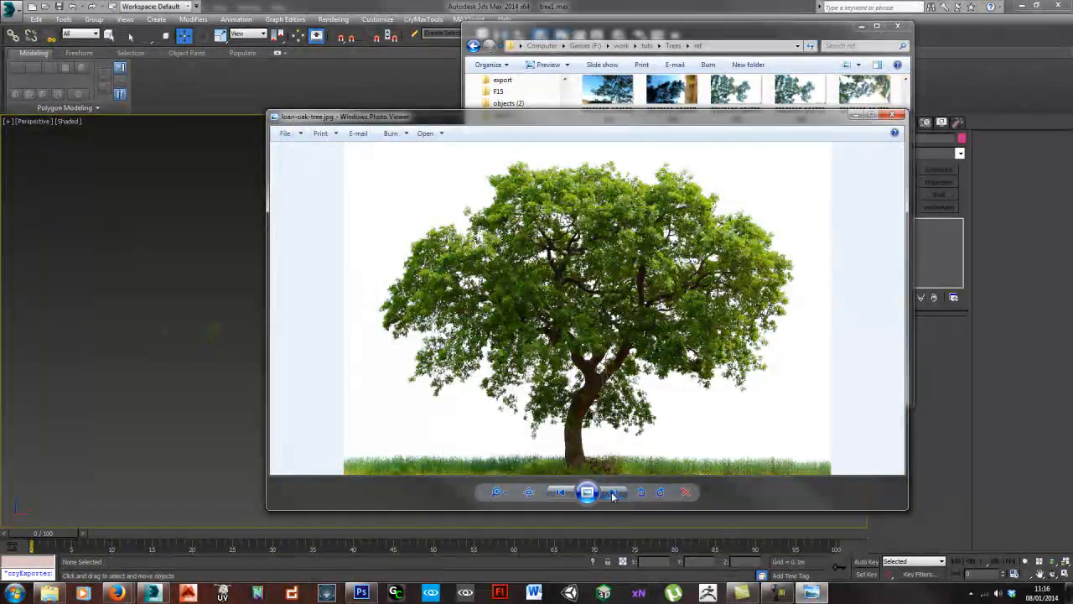
click(568, 495)
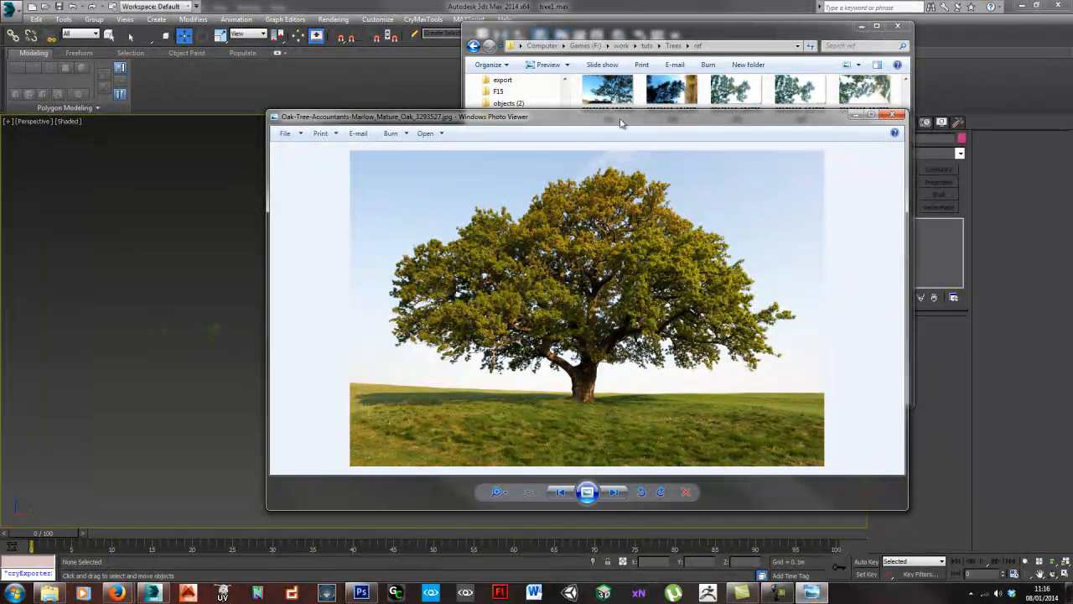
- Move the open oak photo onto the second screen, minimize the ref folder window, and return to the 3D scene
drag(587, 124, 1072, 41)
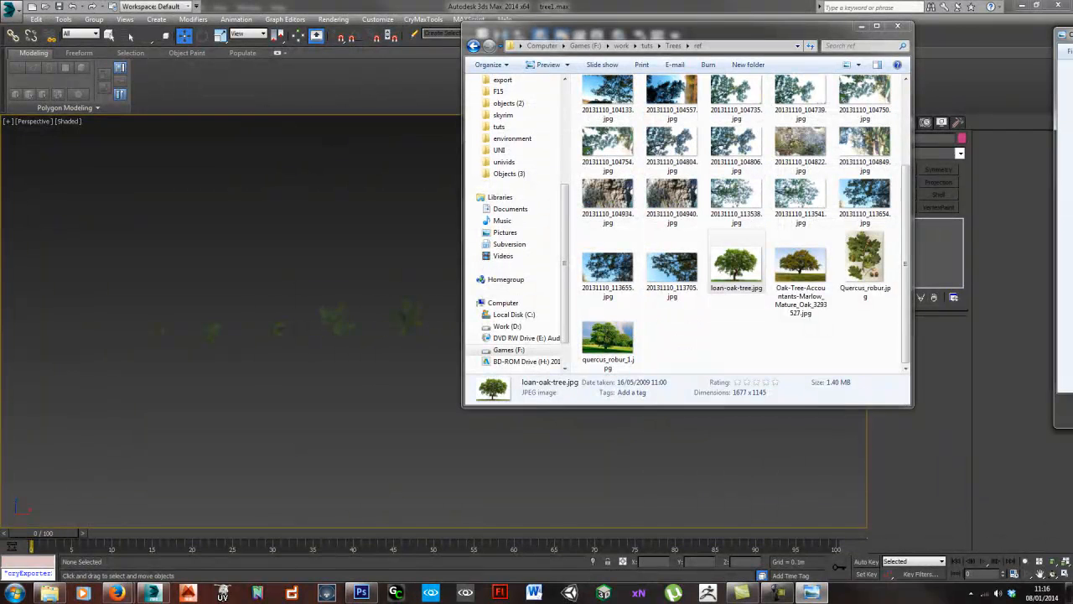
click(862, 26)
click(540, 321)
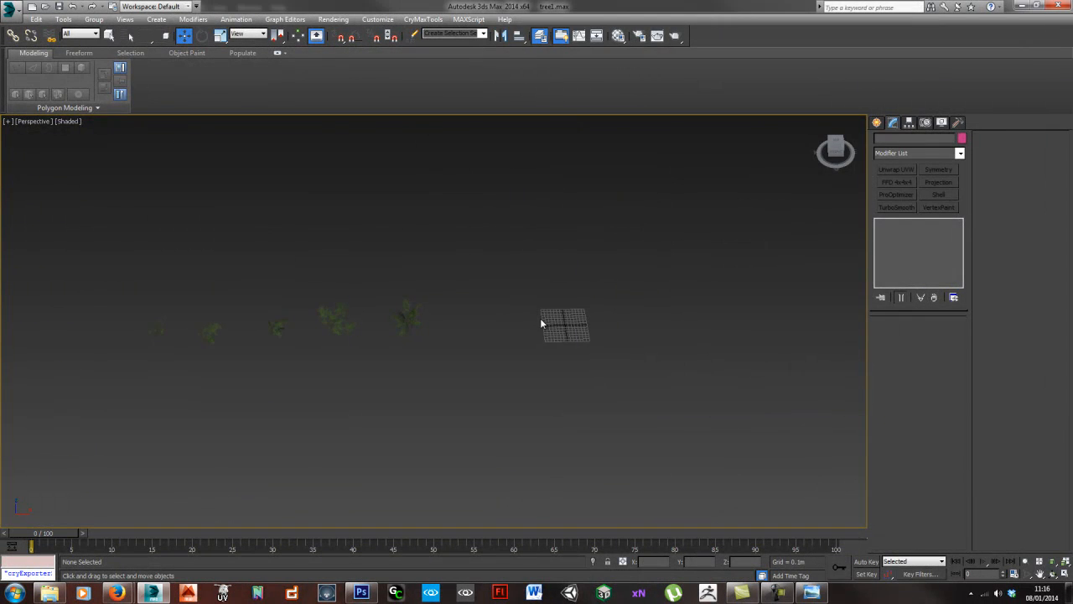
- Switch the viewport to the Front view and frame it around the grid origin
alt+middle_drag(614, 385, 468, 363)
key(f)
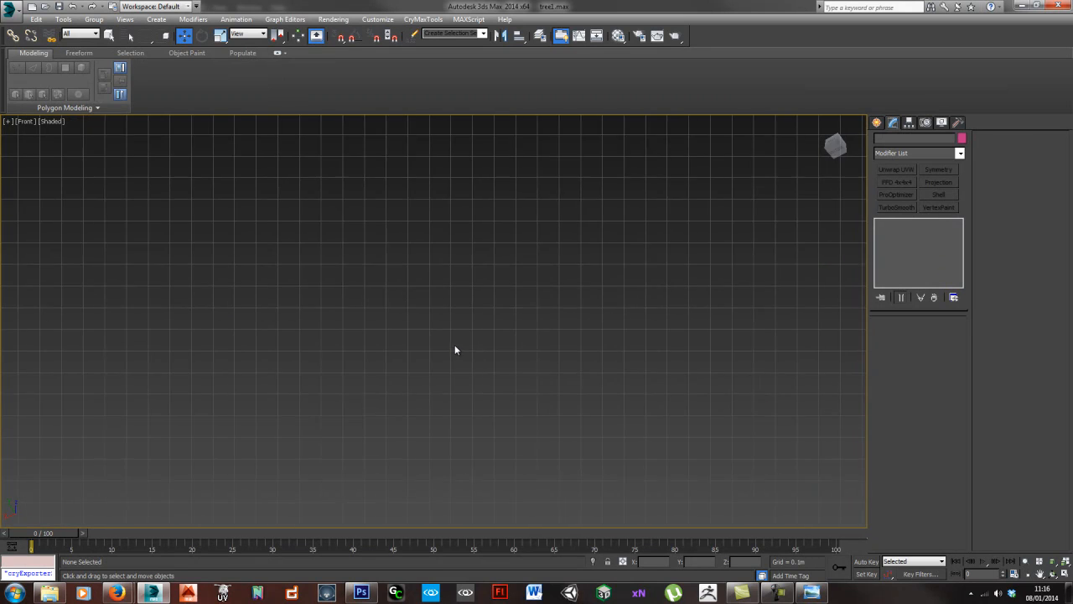
scroll(458, 348, down, 5)
middle_drag(608, 391, 475, 344)
scroll(589, 350, down, 3)
scroll(553, 262, up, 3)
drag(552, 259, 739, 369)
scroll(638, 316, up, 2)
drag(618, 291, 718, 333)
click(508, 409)
middle_drag(506, 371, 521, 370)
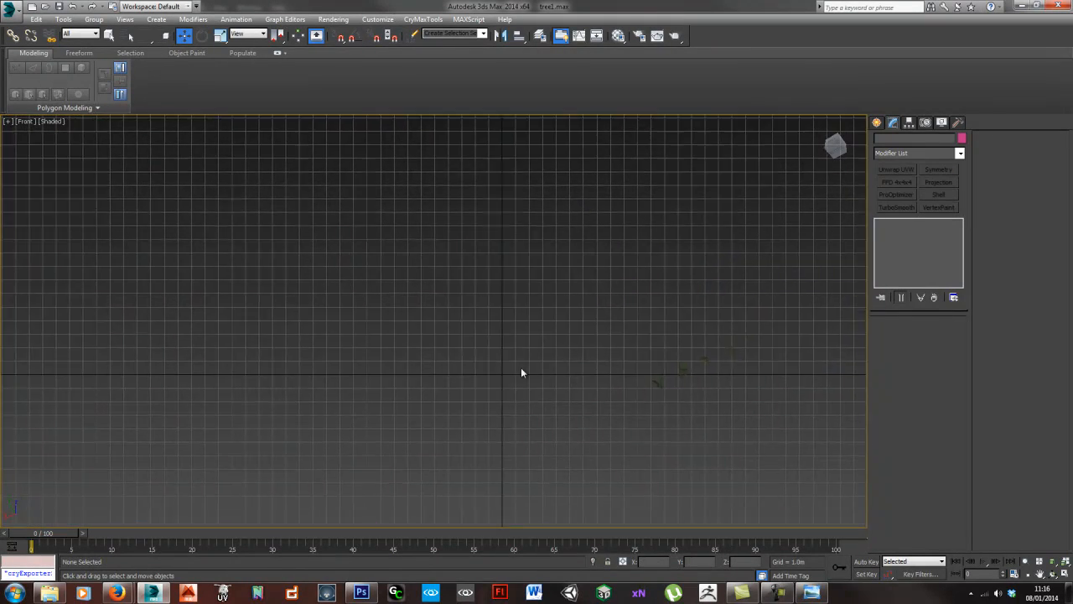
scroll(518, 385, up, 5)
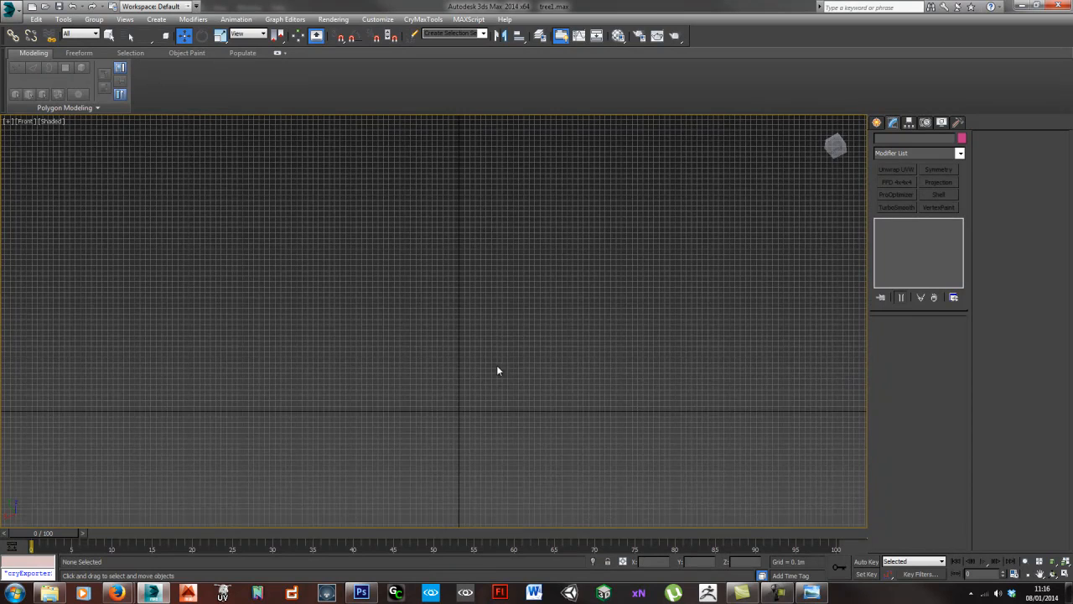
- Draw a Line spline with corner points from the grid origin, rising as a short trunk and curving right into a long branch
click(877, 123)
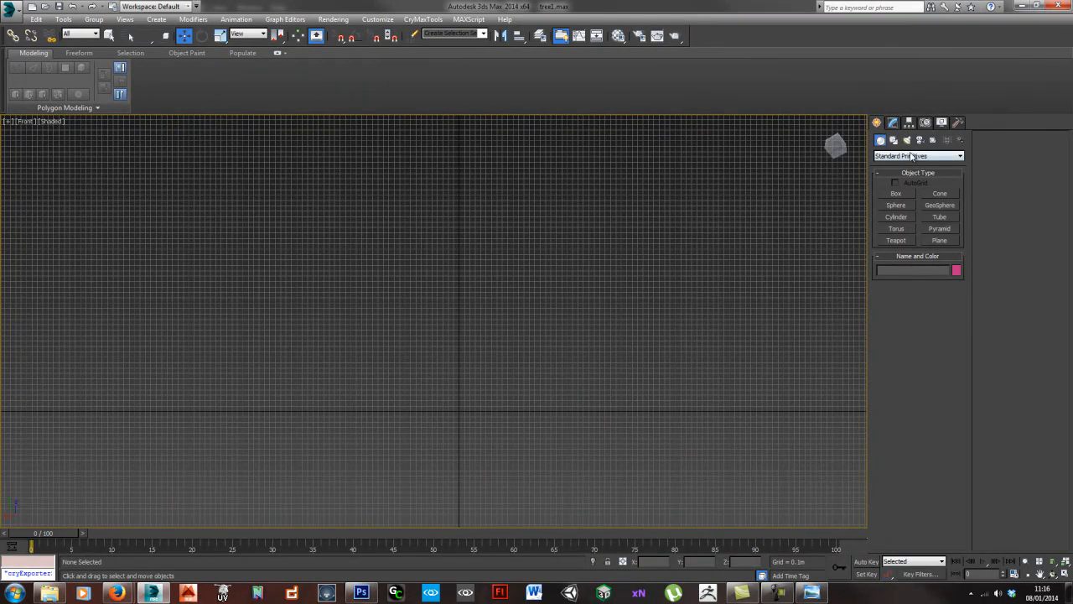
click(913, 157)
click(909, 164)
click(894, 140)
click(896, 204)
scroll(467, 402, down, 6)
scroll(527, 363, up, 4)
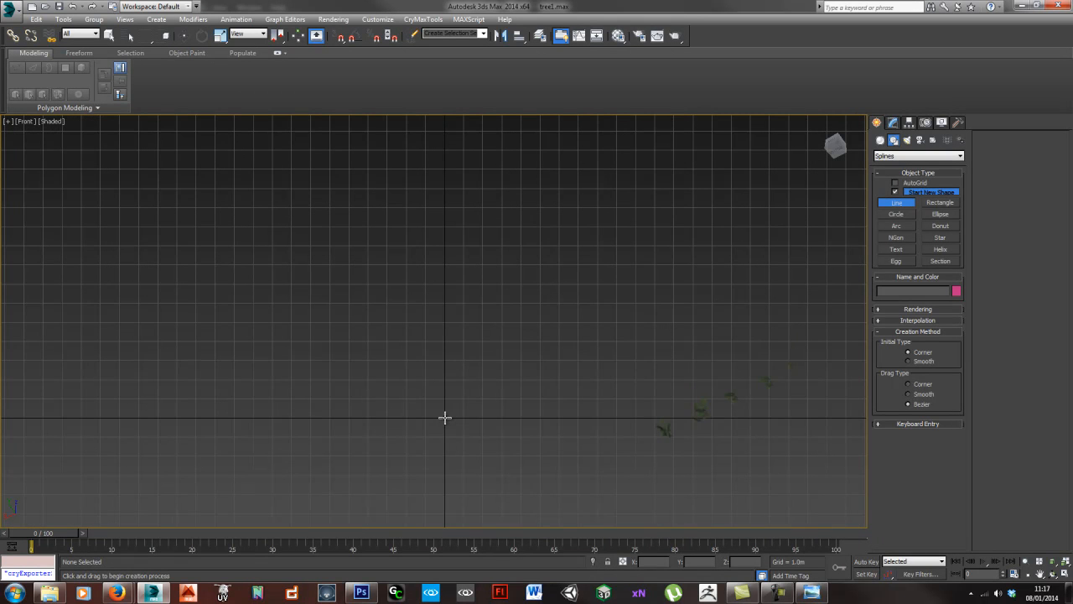
click(445, 416)
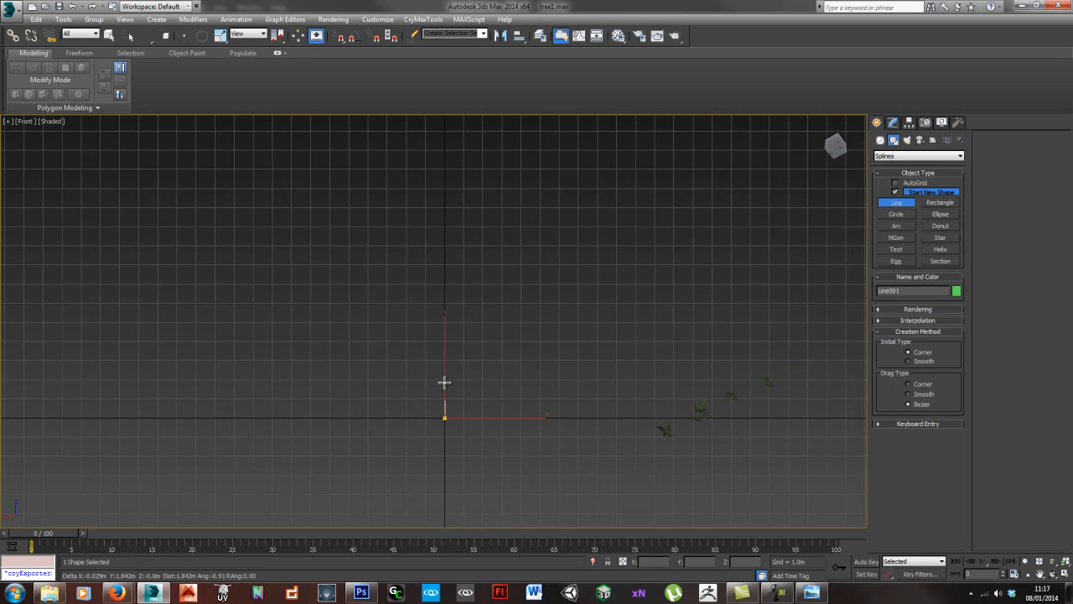
click(444, 381)
click(451, 340)
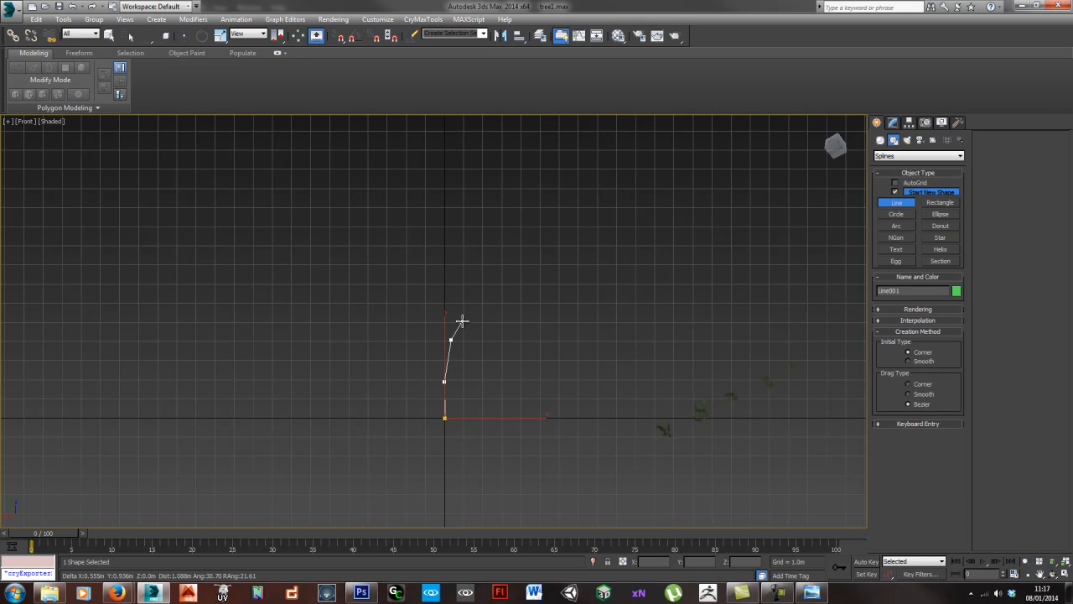
click(479, 298)
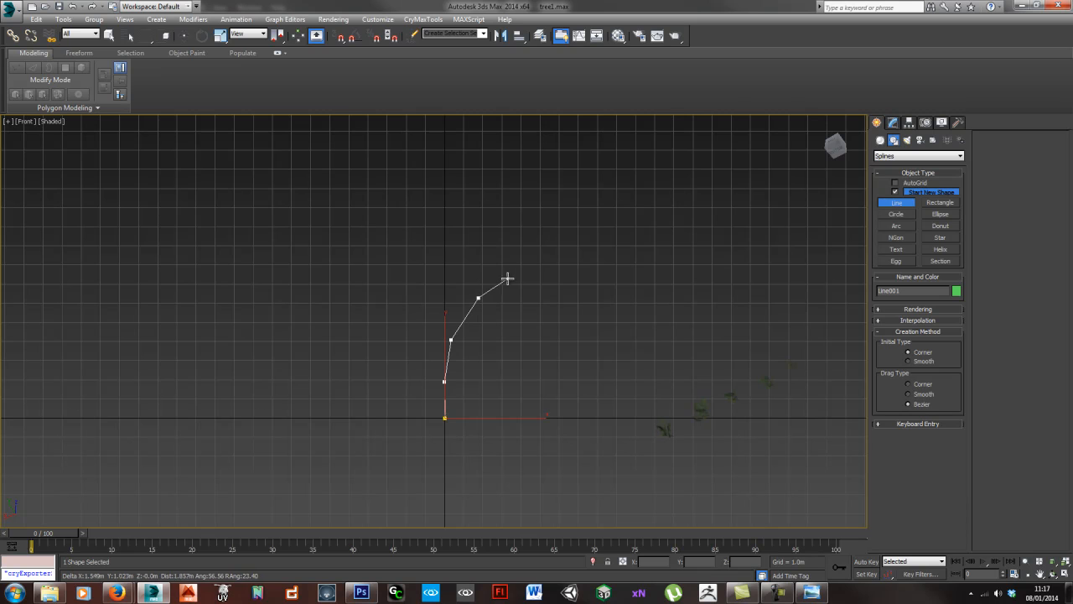
click(523, 273)
click(588, 261)
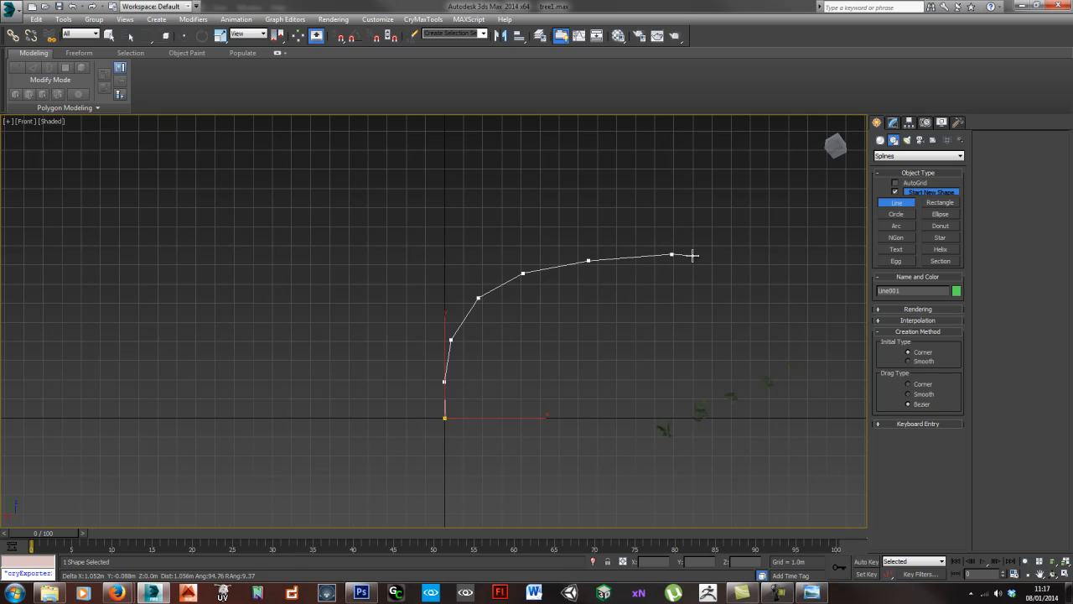
click(740, 236)
right_click(740, 236)
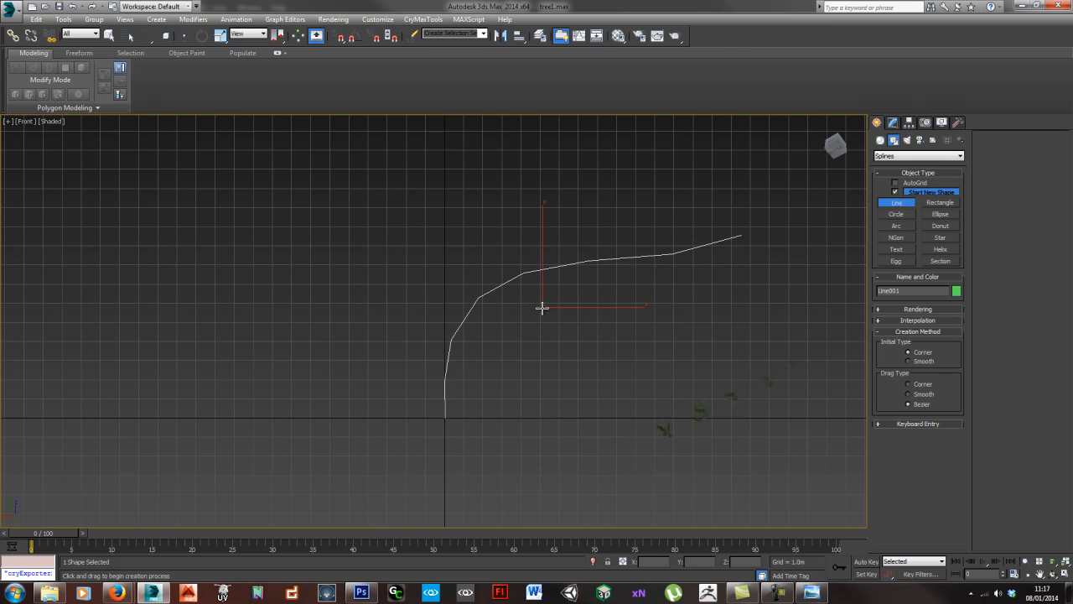
- Draw a second Line spline from the first line's lowest trunk bend, running almost straight up as the tall main stem
click(444, 379)
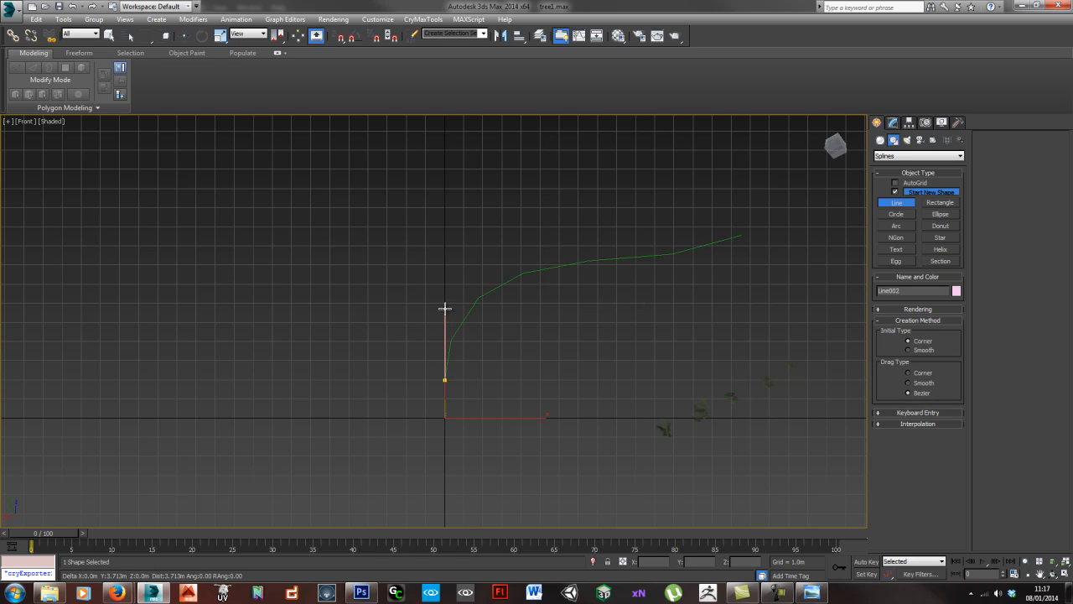
click(441, 257)
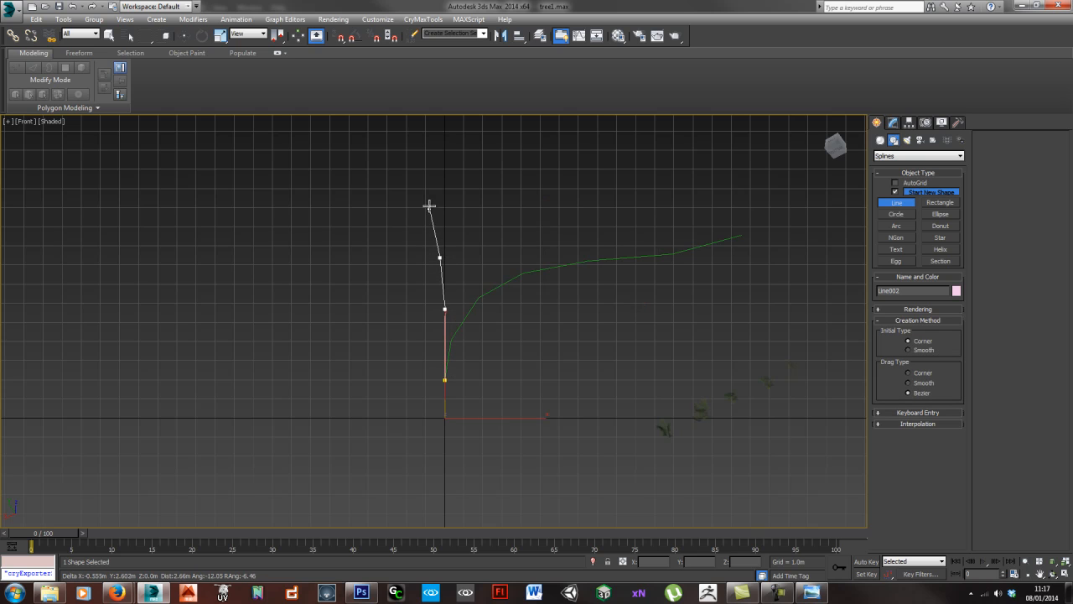
click(429, 171)
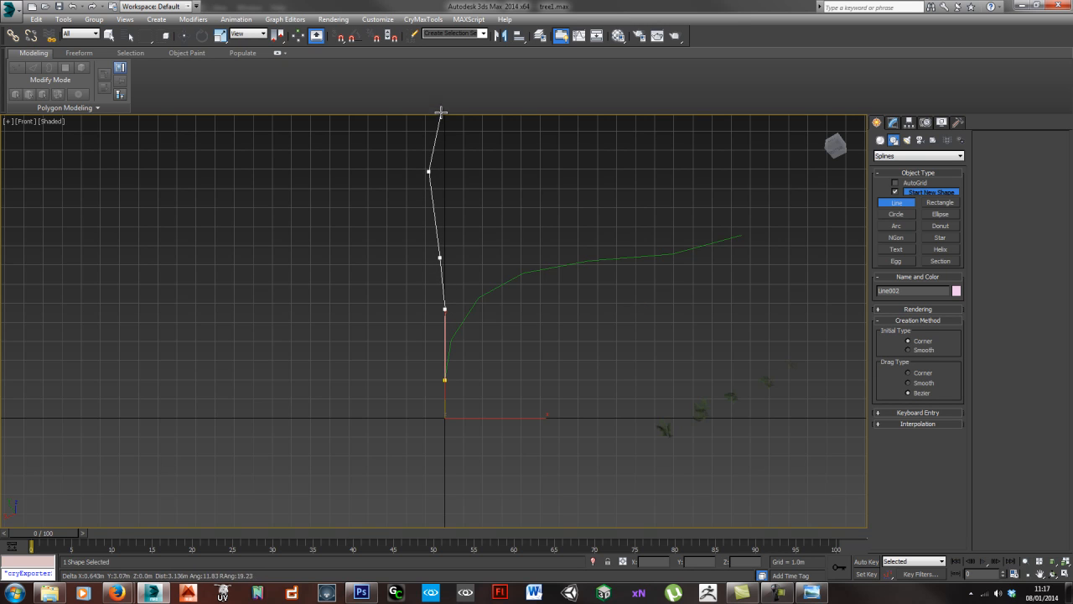
click(439, 105)
middle_drag(439, 105, 420, 306)
click(424, 220)
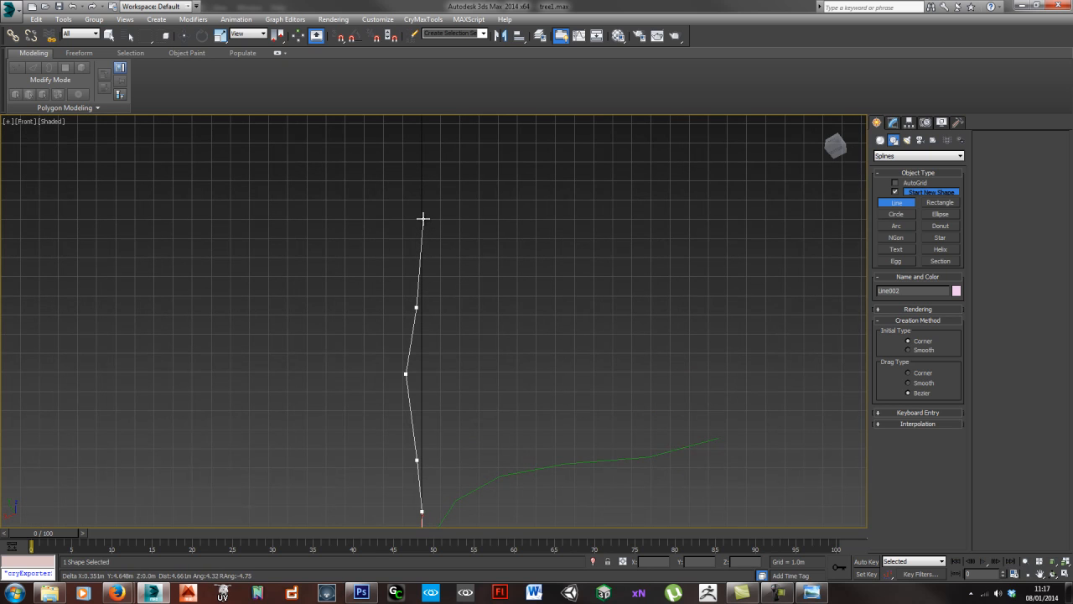
click(423, 140)
right_click(427, 148)
middle_drag(488, 318, 478, 296)
scroll(478, 314, down, 2)
middle_drag(513, 384, 514, 357)
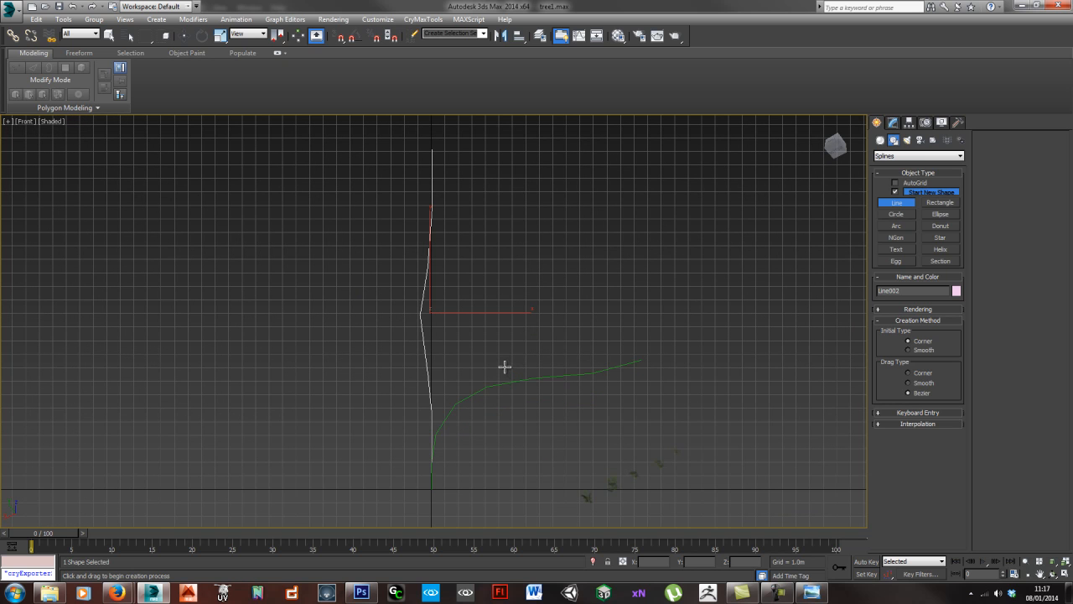
- In the Perspective view, select the upper four vertices of the upright line and move them horizontally outward
alt+middle_drag(437, 380, 474, 321)
key(p)
alt+middle_drag(356, 402, 371, 357)
scroll(467, 374, up, 3)
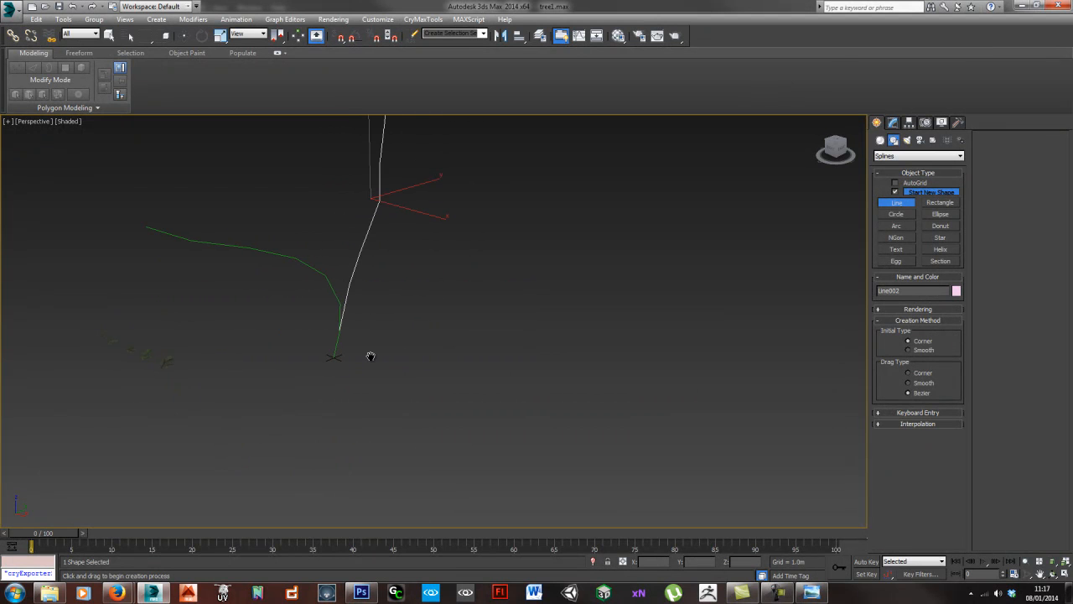
alt+middle_drag(395, 424, 438, 422)
key(w)
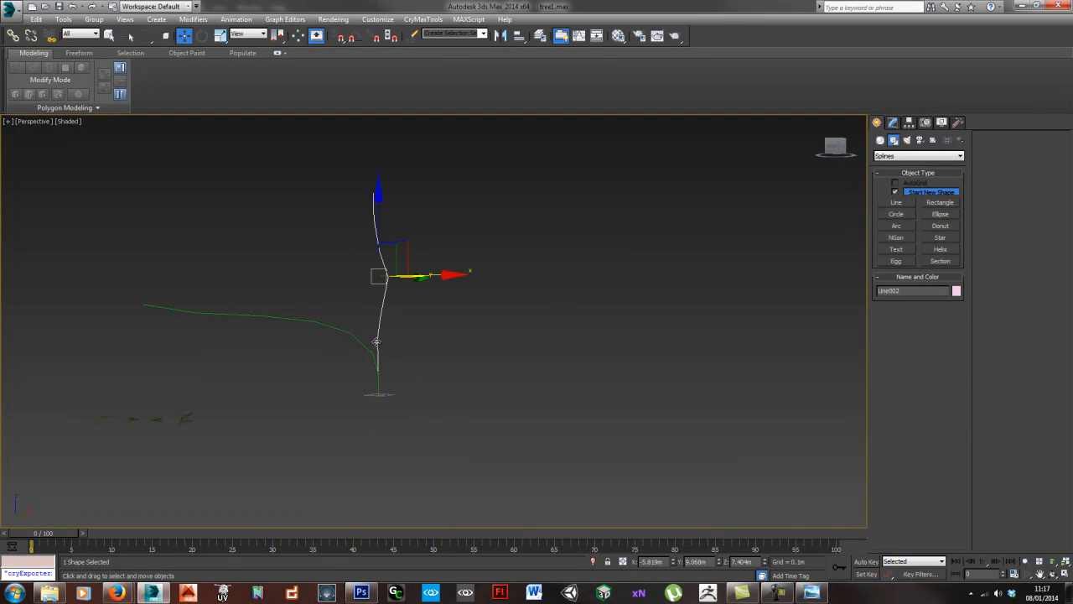
key(1)
drag(337, 177, 461, 290)
alt+middle_drag(337, 328, 411, 326)
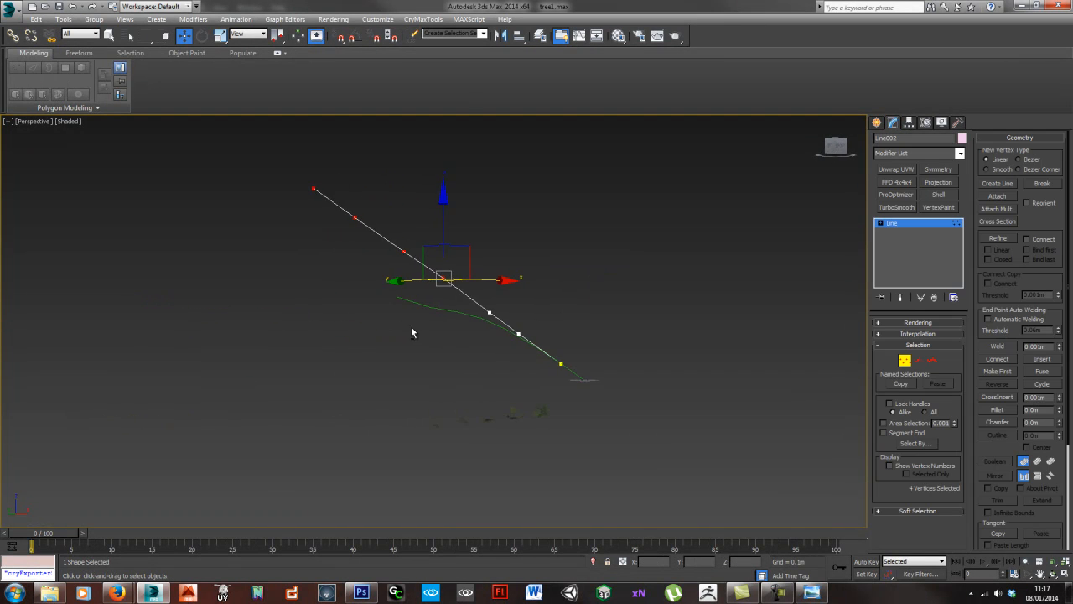
drag(461, 250, 580, 224)
- Select the top two vertices of the same line and move them farther out to extend the branch
drag(395, 143, 543, 234)
drag(461, 152, 663, 137)
alt+middle_drag(639, 295, 334, 334)
mouse_move(397, 343)
alt+middle_down()
mouse_move(374, 336)
mouse_move(407, 342)
alt+middle_up()
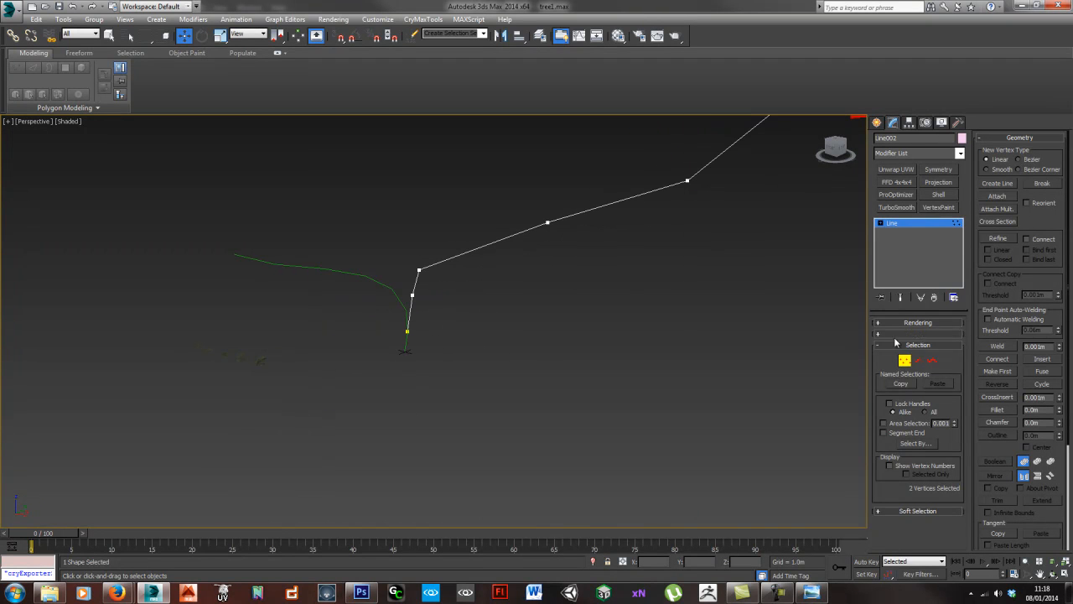
alt+middle_drag(504, 338, 466, 327)
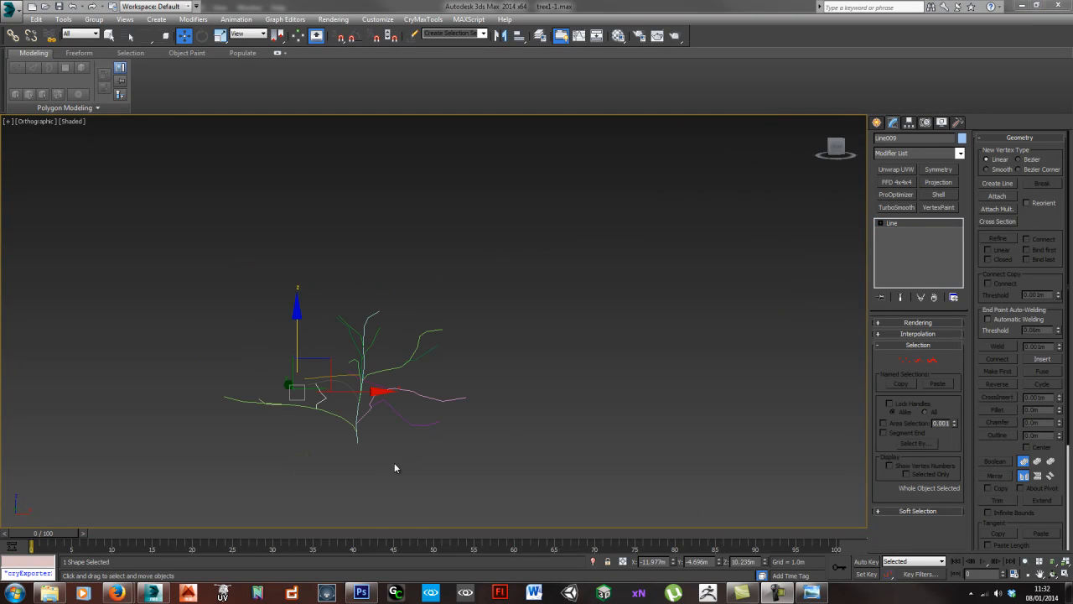
alt+middle_drag(394, 462, 364, 257)
scroll(382, 396, up, 5)
click(359, 355)
scroll(369, 263, up, 5)
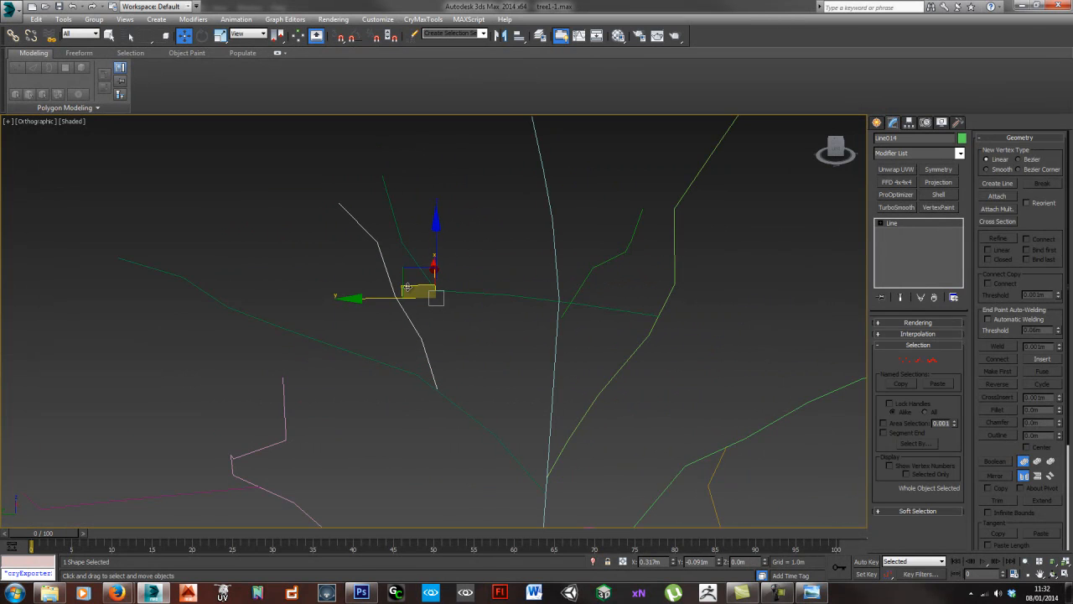
- Nudge the selected small branch line so its lower end meets the parent branch when checked from several angles
alt+middle_drag(386, 377, 429, 332)
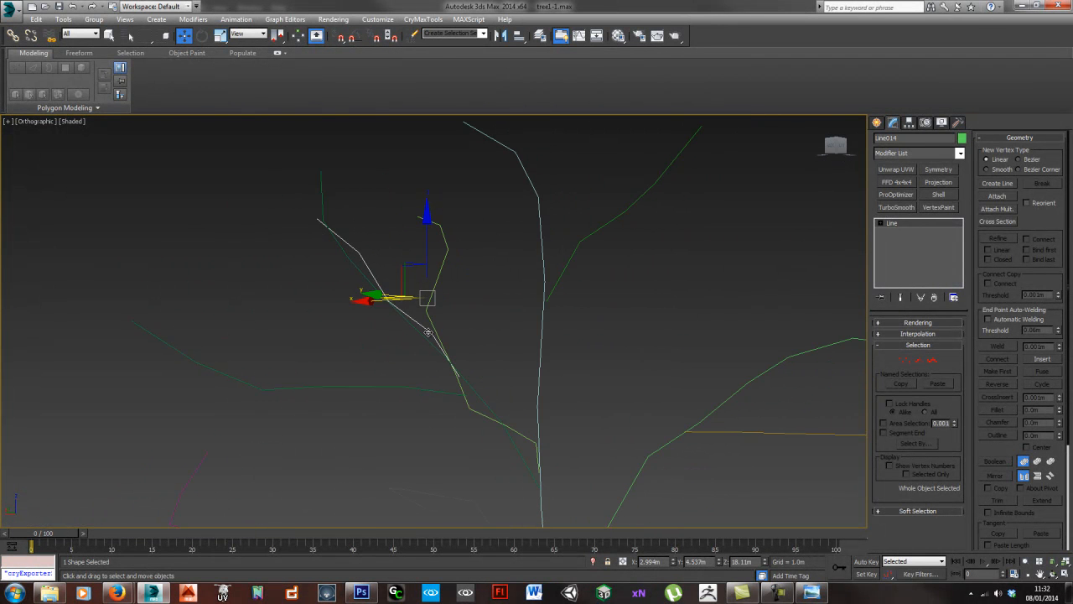
drag(408, 265, 411, 264)
alt+middle_drag(398, 330, 451, 351)
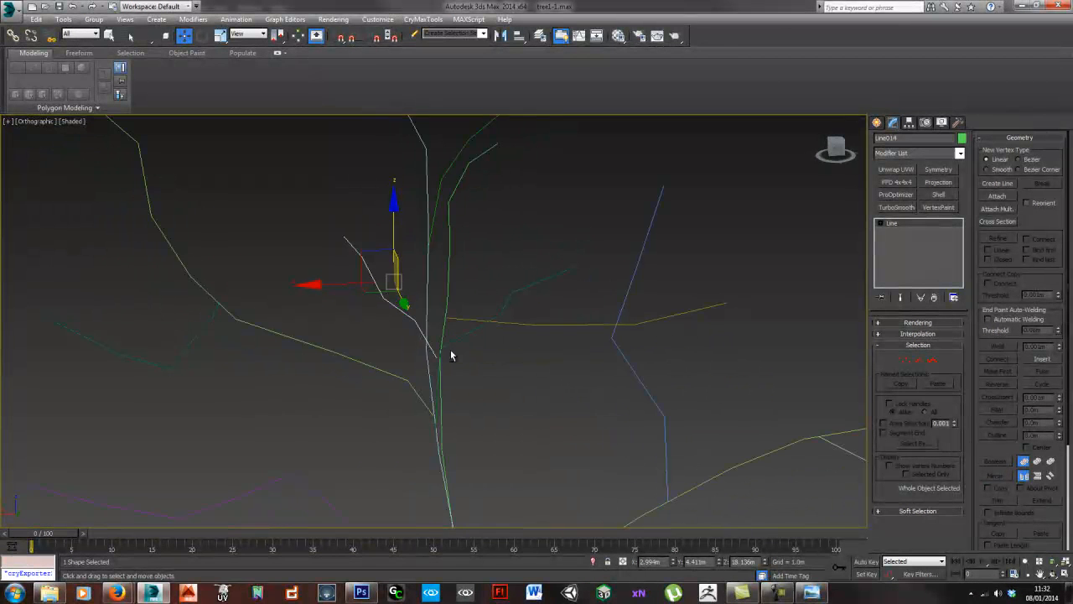
drag(382, 290, 383, 292)
alt+middle_drag(366, 358, 416, 369)
middle_drag(378, 400, 531, 396)
scroll(431, 369, down, 5)
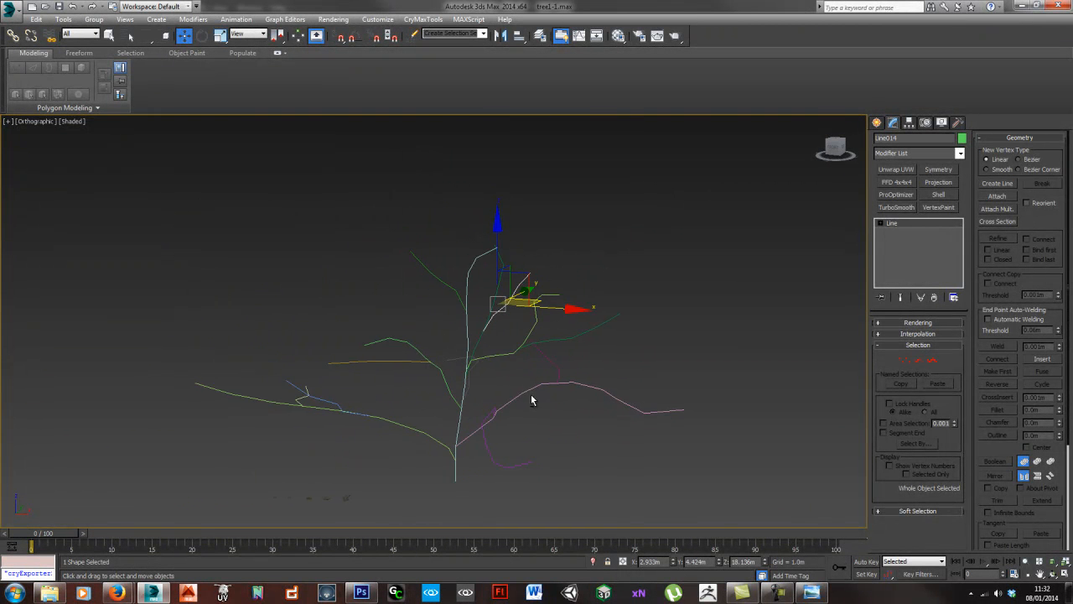
- Select the five branch clusters and move them along X to about -34 m, well clear of the tree lines
middle_drag(304, 465, 395, 380)
drag(460, 446, 460, 446)
alt+middle_drag(460, 446, 474, 422)
drag(474, 422, 147, 426)
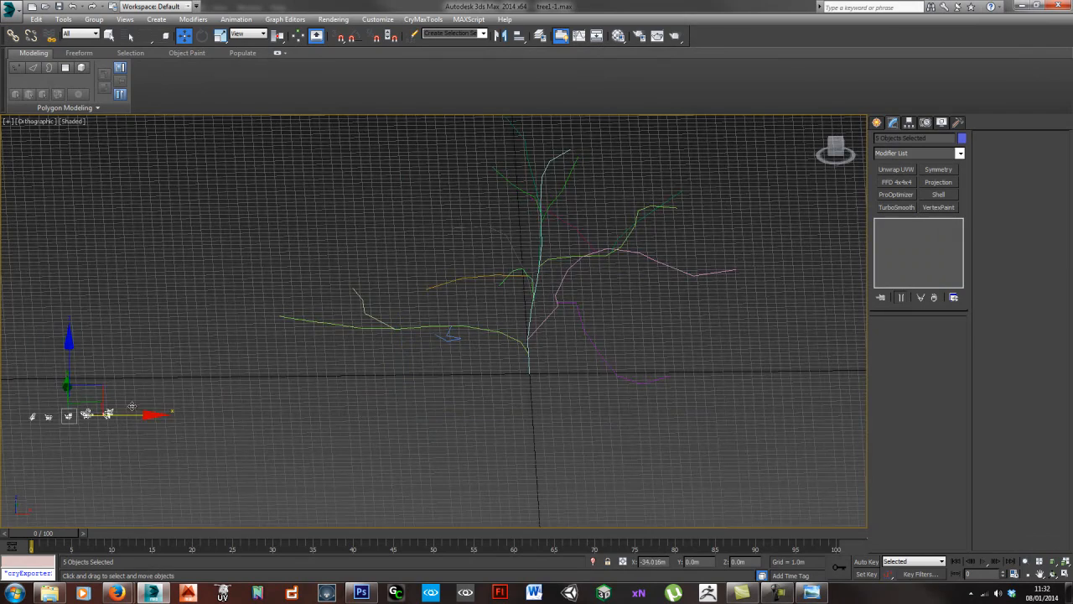
alt+middle_drag(309, 422, 366, 408)
key(Delete)
- Hide the grid and return to a Perspective view that shows the whole tree skeleton
alt+middle_drag(434, 405, 449, 346)
key(g)
key(p)
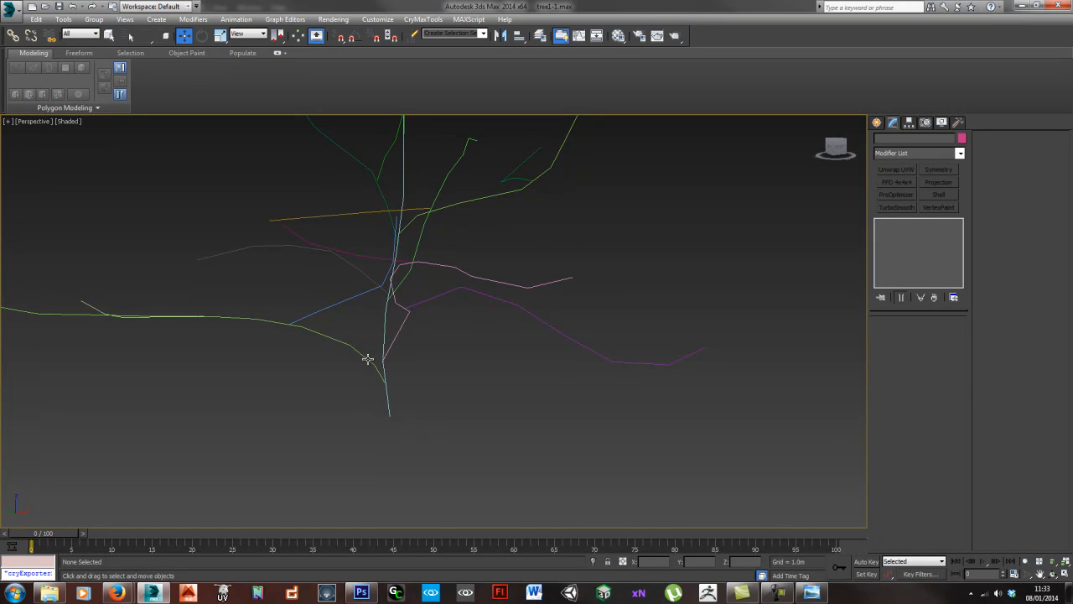
alt+middle_drag(408, 225, 362, 289)
scroll(385, 250, down, 3)
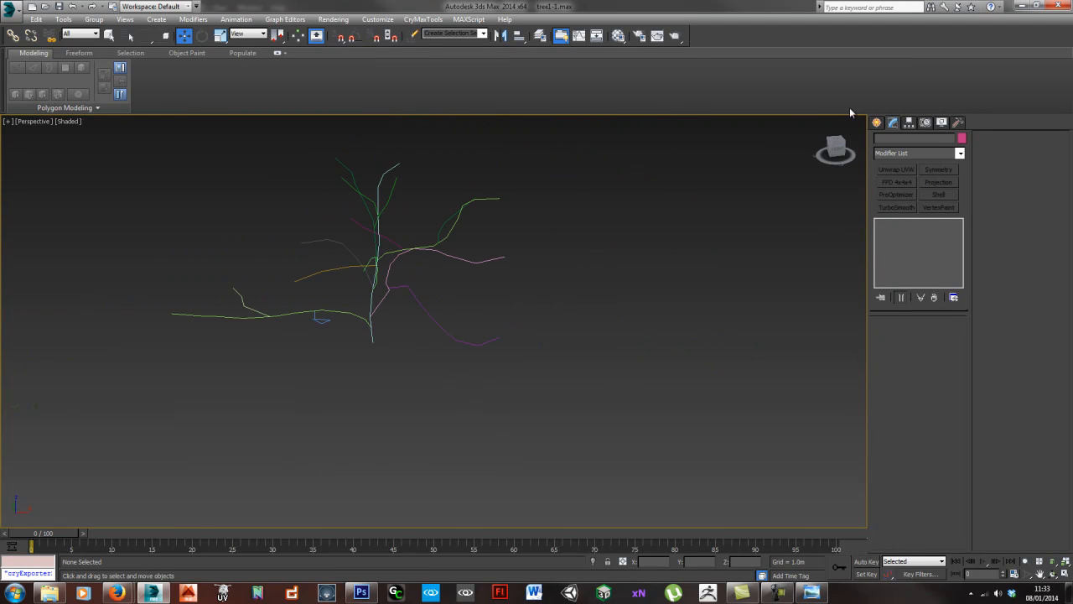
- Create a standard cylinder beside the tree lines, about 3.5 m in radius and about 14.2 m high
click(877, 122)
click(881, 140)
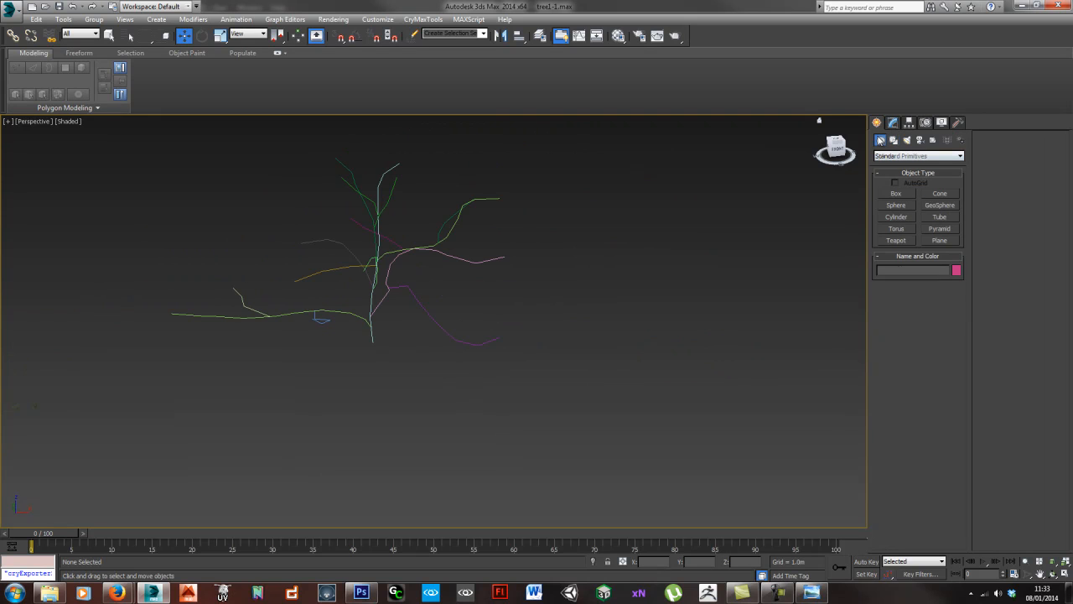
click(896, 217)
drag(624, 381, 670, 400)
drag(653, 390, 650, 388)
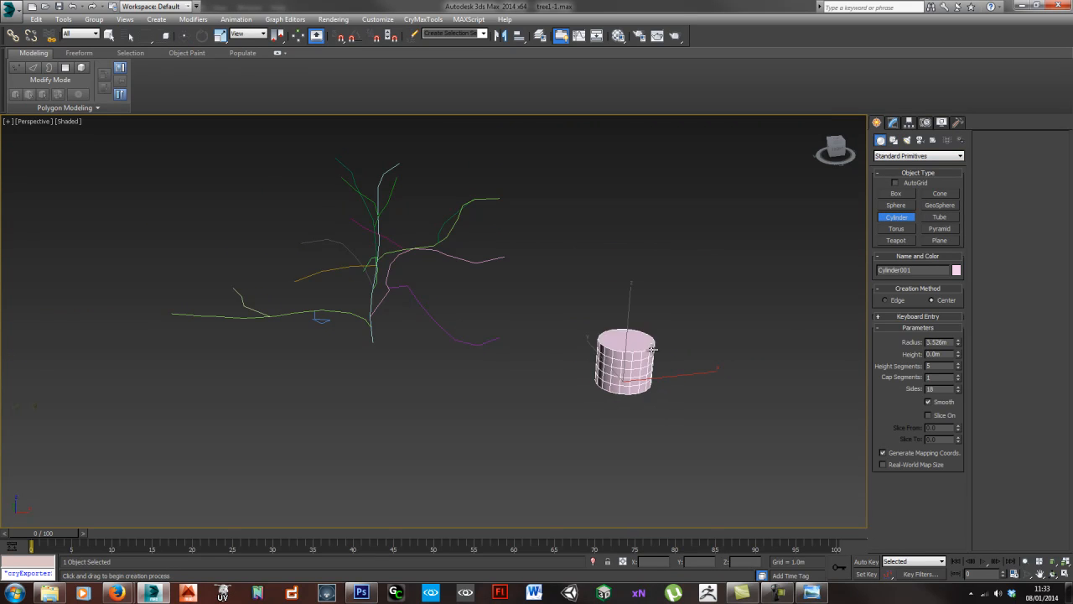
click(653, 274)
alt+middle_drag(517, 398, 640, 400)
middle_drag(640, 400, 592, 353)
middle_drag(492, 346, 436, 361)
right_click(588, 351)
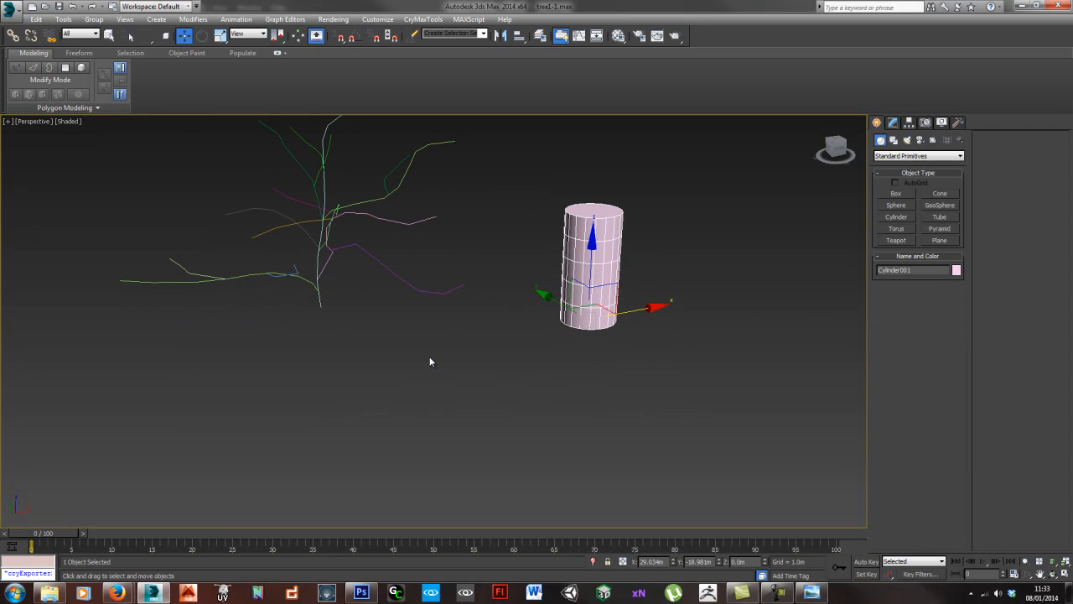
- Add a PathDeform (WSM) modifier to the cylinder, choose the trunk line as its path and move the cylinder to that path
click(892, 123)
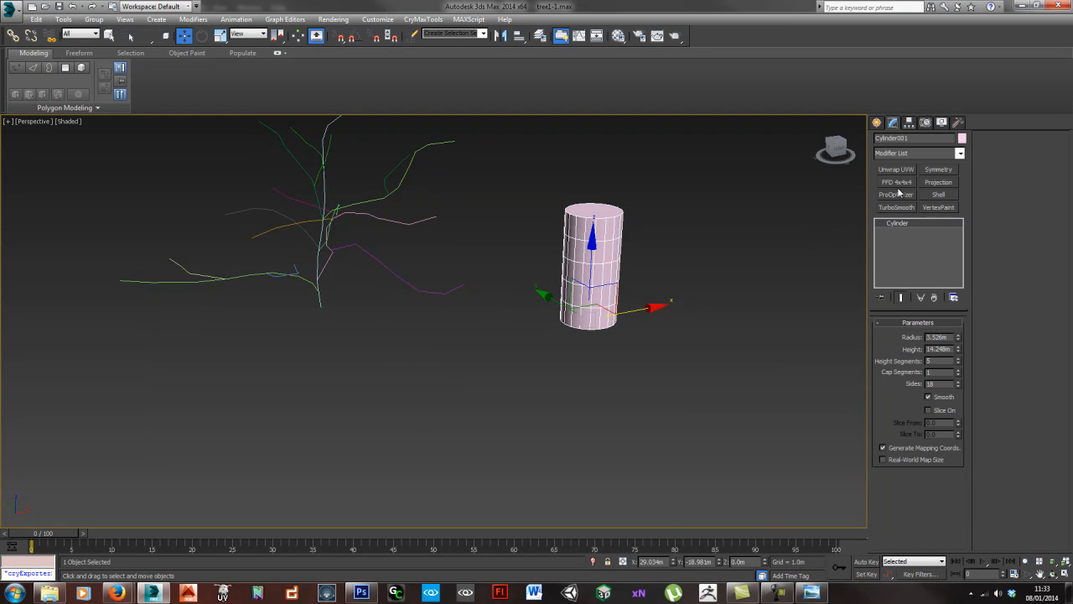
click(931, 153)
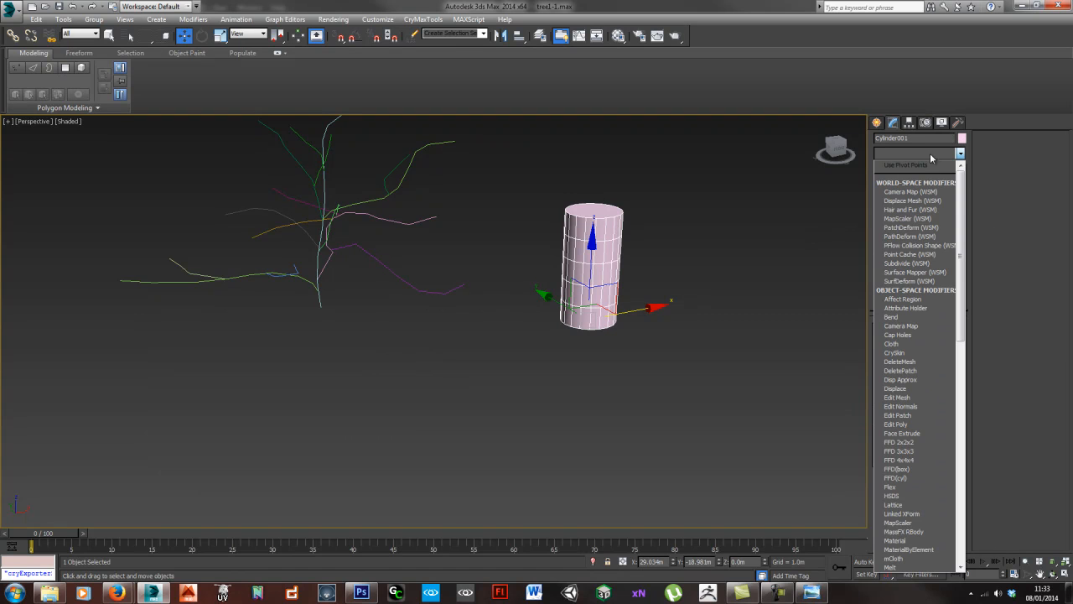
click(910, 237)
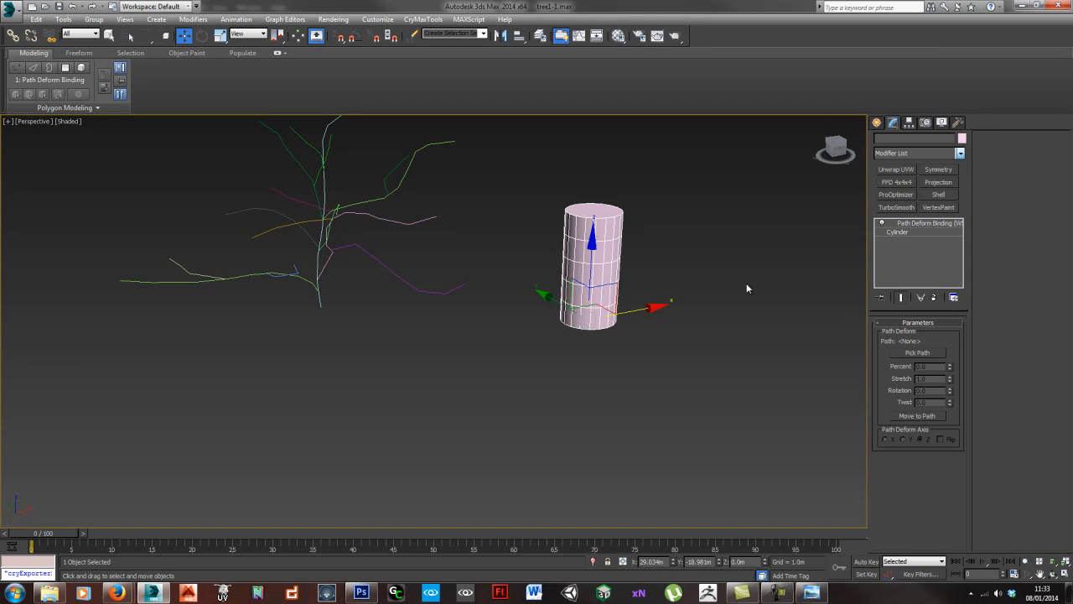
click(916, 353)
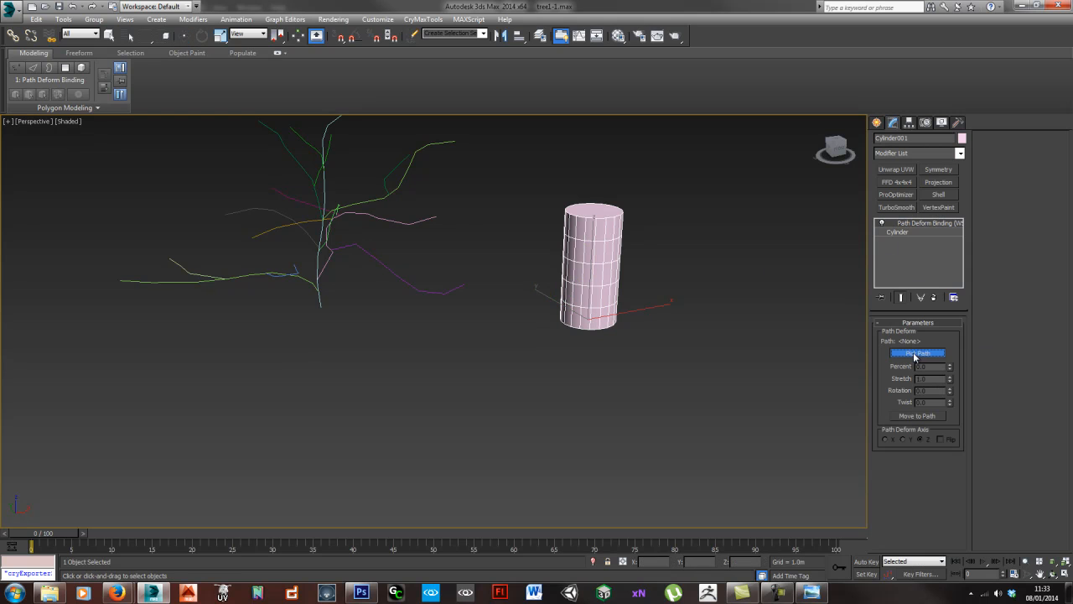
click(321, 301)
alt+middle_drag(319, 299, 527, 342)
alt+middle_drag(695, 157, 631, 298)
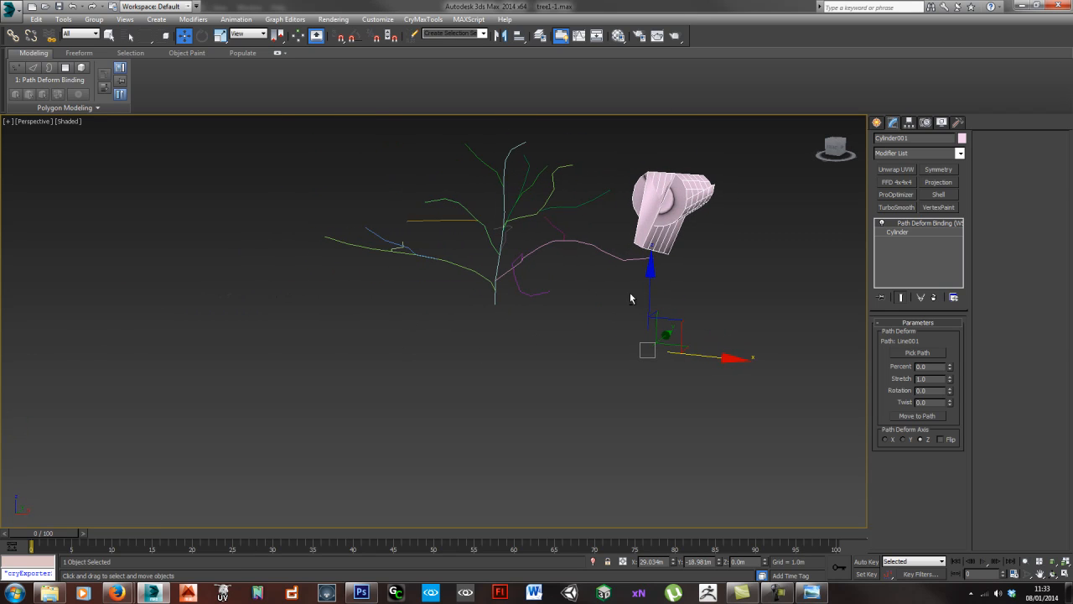
click(919, 416)
alt+middle_drag(518, 360, 549, 290)
scroll(484, 297, up, 5)
middle_drag(549, 290, 499, 311)
- Fit the base cylinder to the trunk line with radius 0.881 m, height 26.638 m and 17 height segments
click(909, 232)
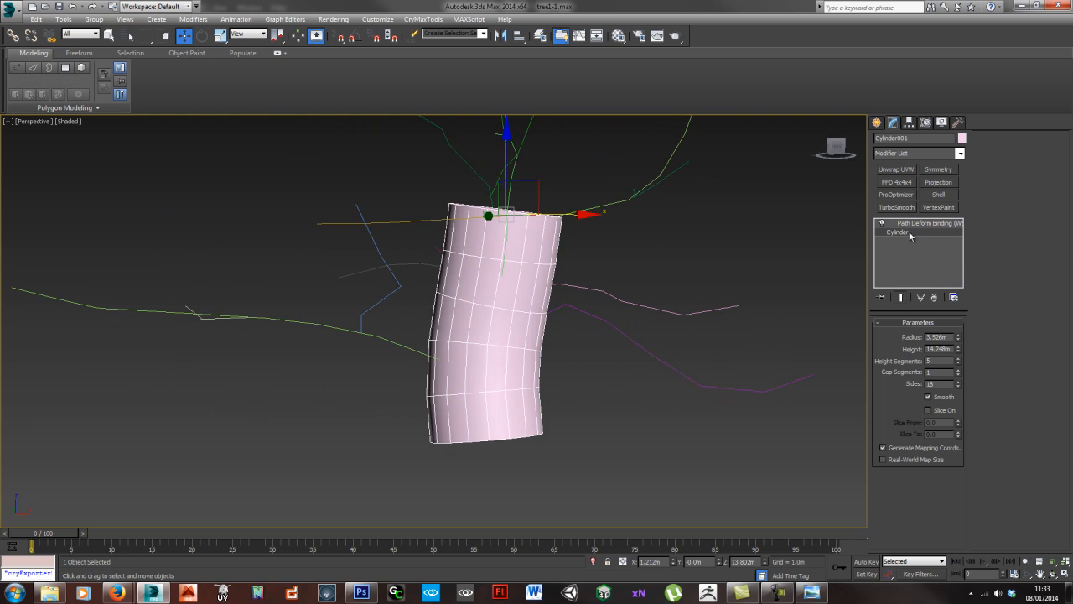
alt+middle_drag(613, 309, 676, 326)
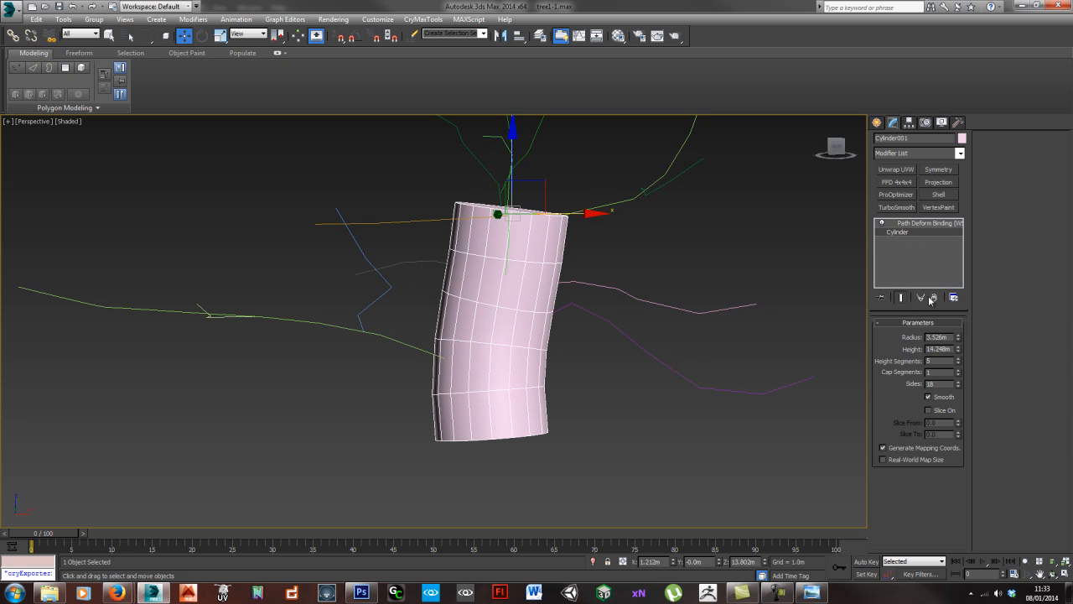
drag(960, 339, 952, 318)
mouse_move(622, 291)
middle_down()
mouse_move(632, 395)
mouse_move(625, 289)
middle_up()
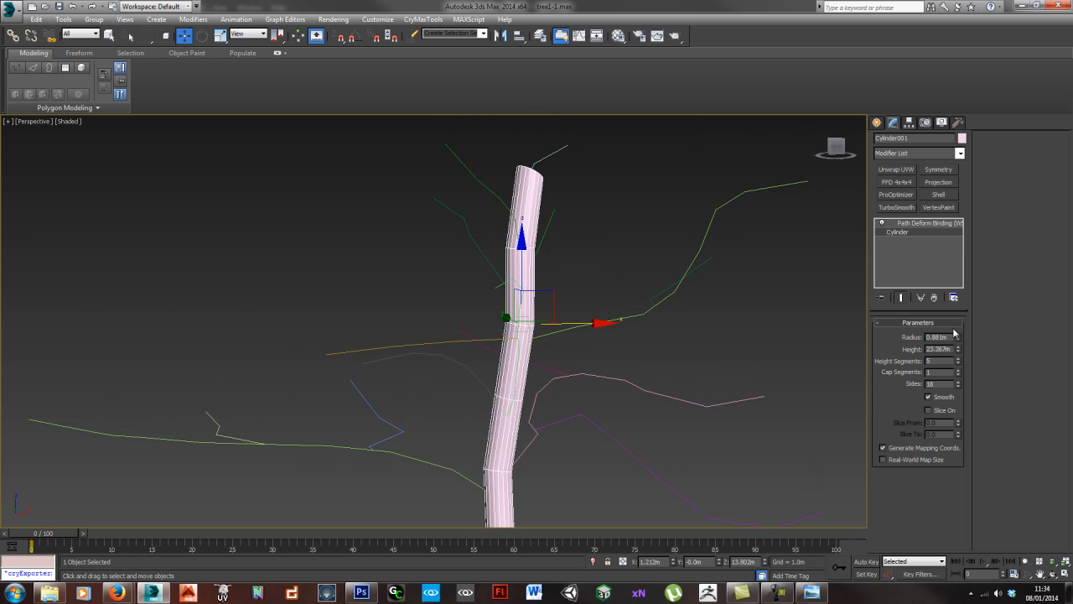
drag(958, 351, 959, 341)
middle_drag(555, 408, 514, 370)
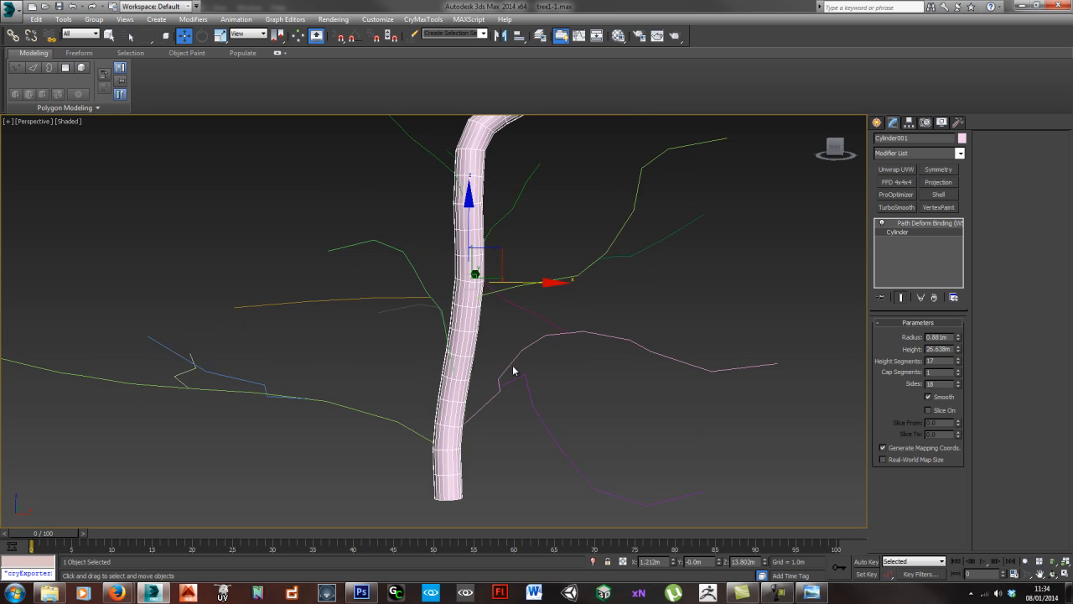
- Add a Taper modifier between the trunk's base cylinder and path binding, with amount -0.92 and curve 0.54
click(908, 154)
key(t)
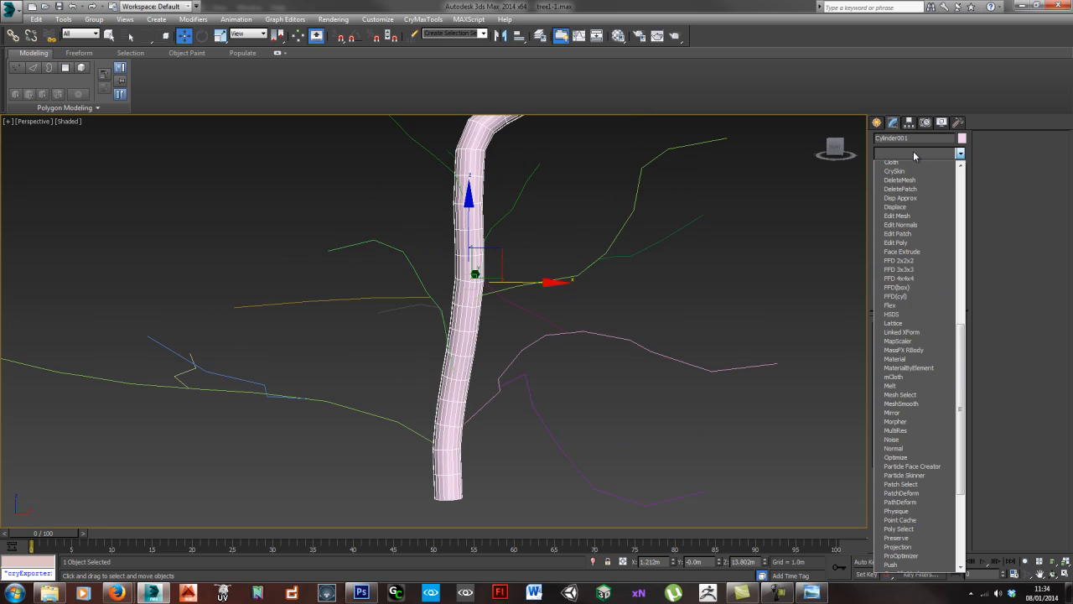
key(Return)
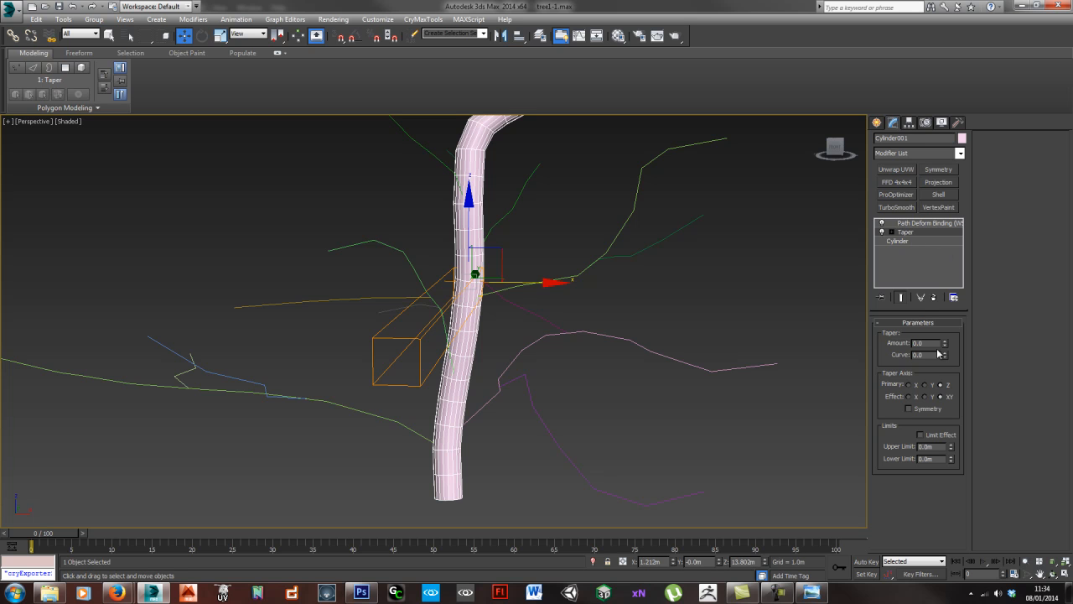
drag(945, 345, 943, 388)
alt+middle_drag(541, 334, 626, 381)
drag(946, 358, 916, 275)
drag(946, 346, 944, 407)
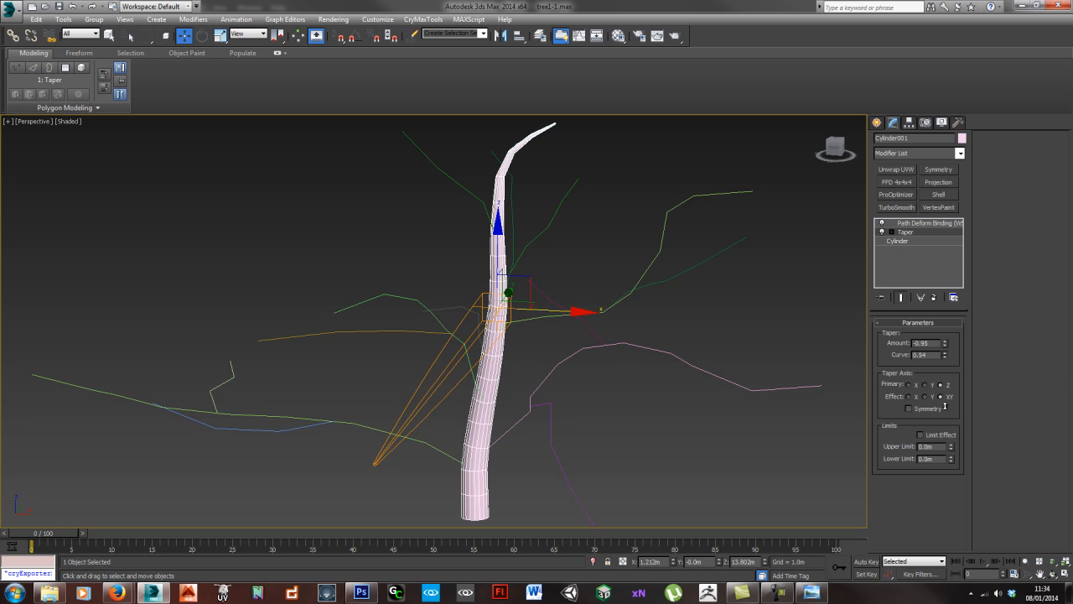
mouse_move(945, 345)
mouse_down()
mouse_move(944, 331)
mouse_move(941, 340)
mouse_up()
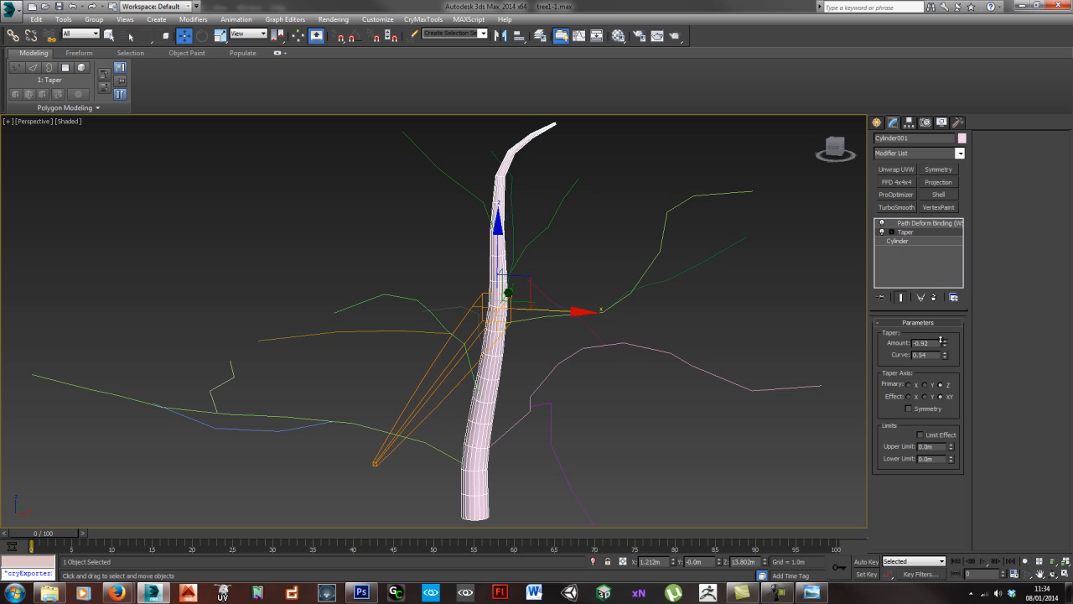
- Copy the trunk cylinder, assign the long lowest branch line as the copy's path and move it to that path
alt+middle_drag(403, 361, 504, 277)
shift+drag(504, 277, 646, 282)
click(536, 343)
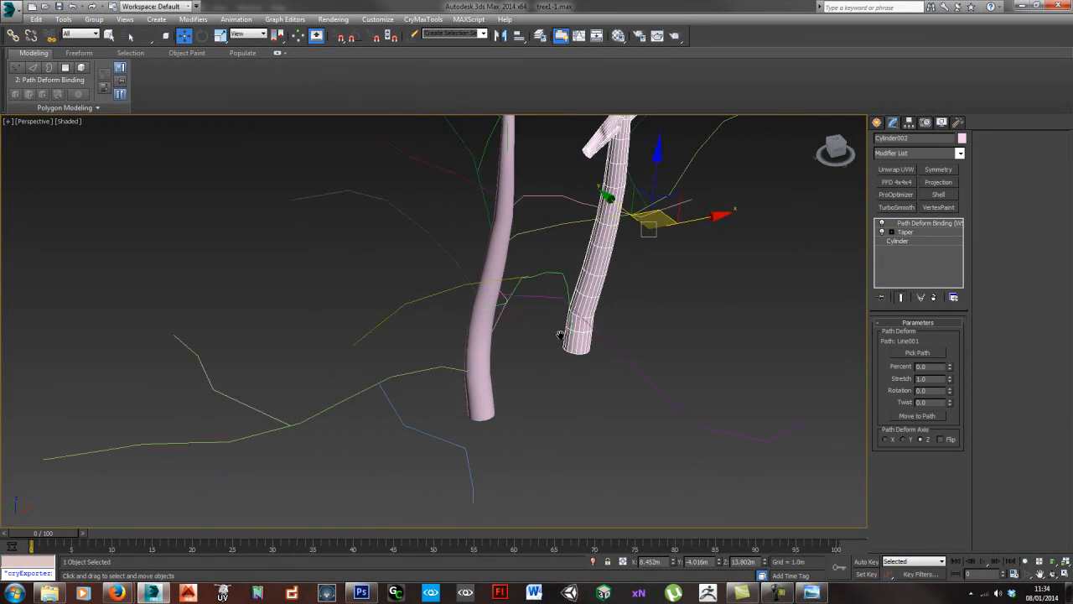
click(925, 353)
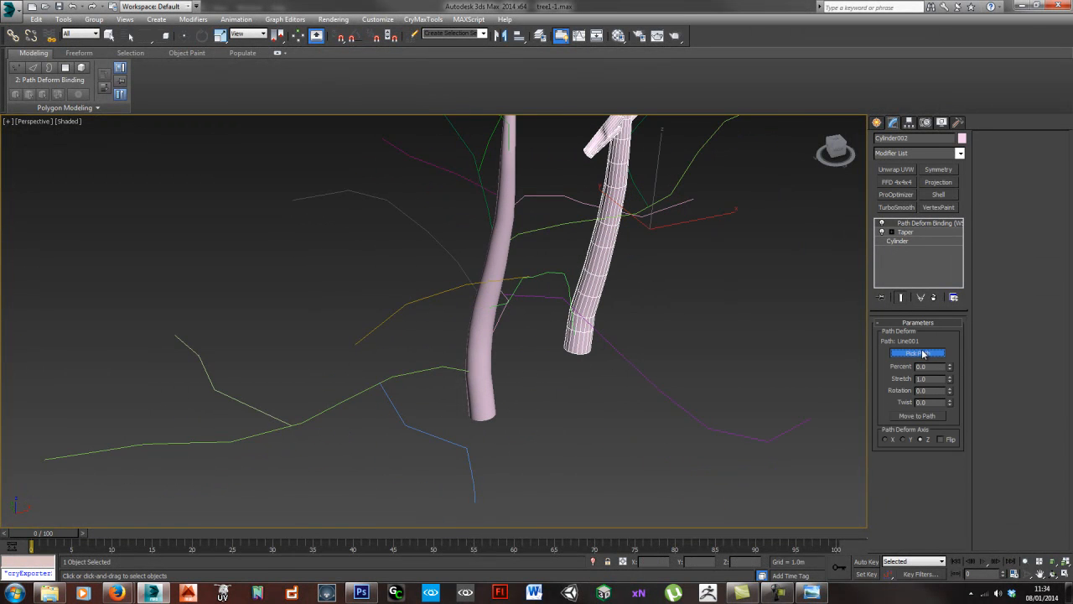
click(436, 366)
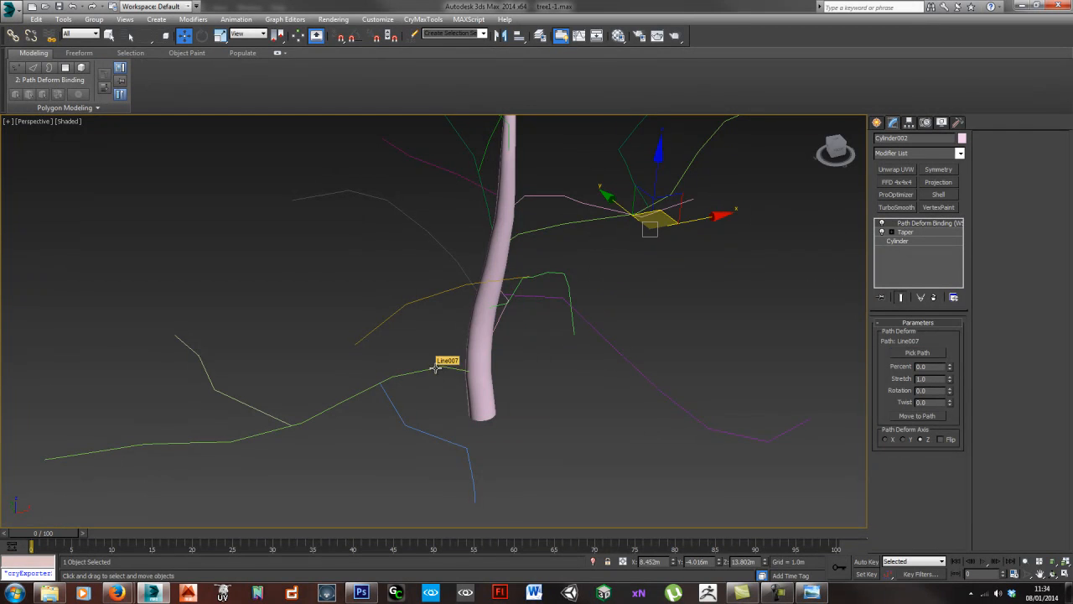
click(927, 416)
alt+middle_drag(555, 449, 452, 339)
- Compare the trunk and lowest branch cylinders, checking their base parameters and how they meet near the base
click(902, 242)
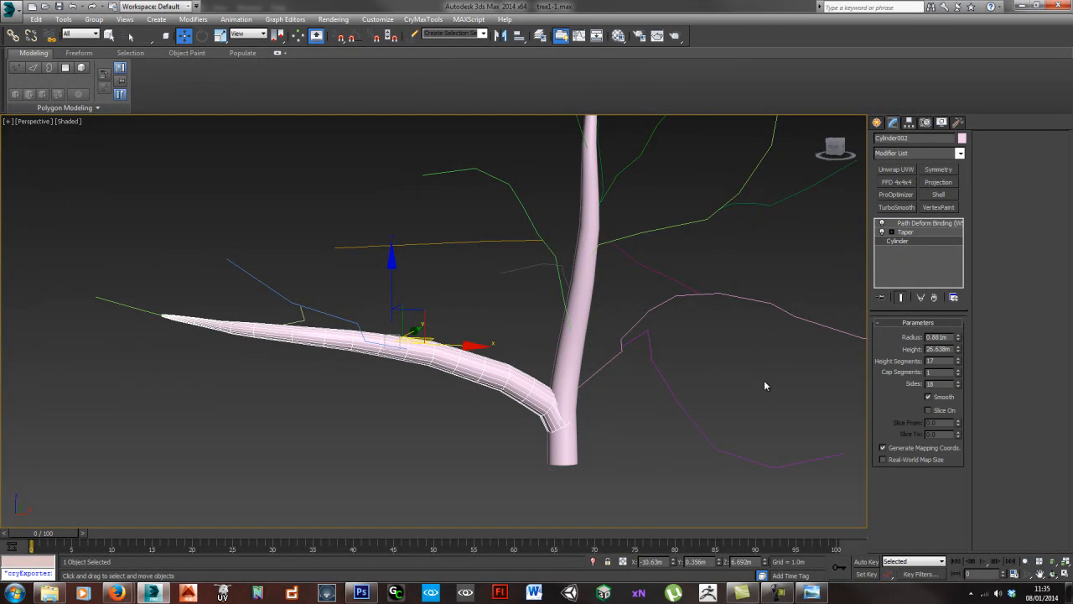
click(580, 349)
middle_drag(553, 380, 506, 357)
scroll(533, 337, up, 3)
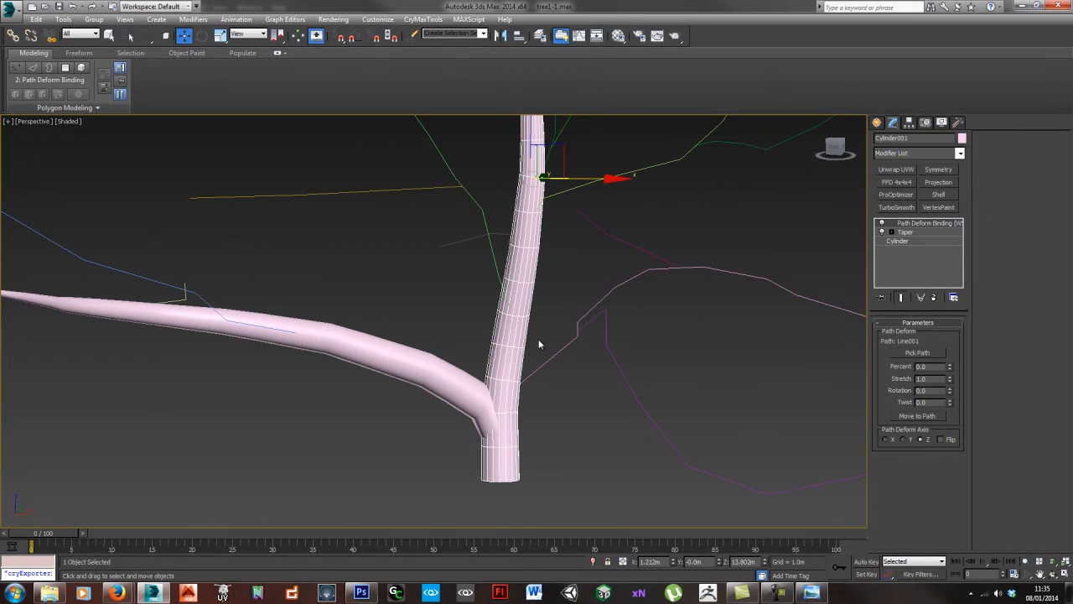
middle_drag(537, 284, 526, 330)
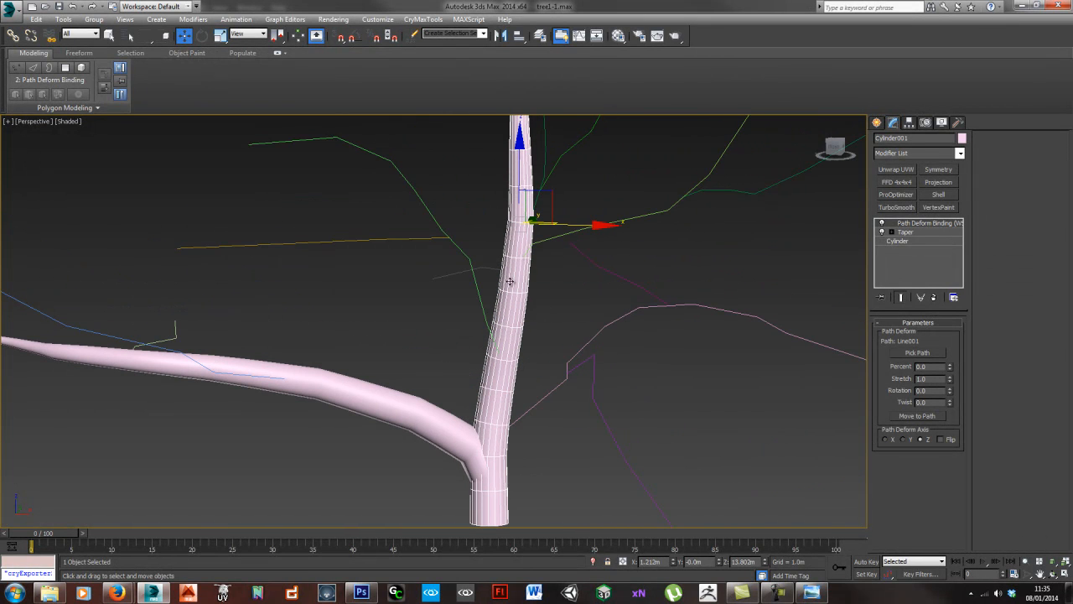
click(909, 243)
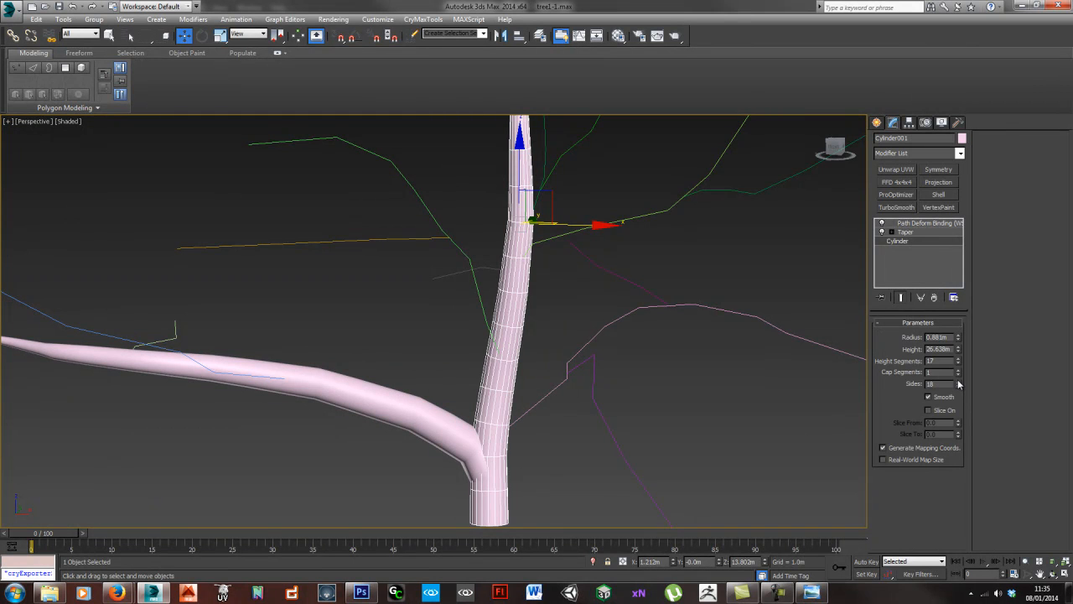
click(445, 428)
middle_drag(439, 422, 468, 387)
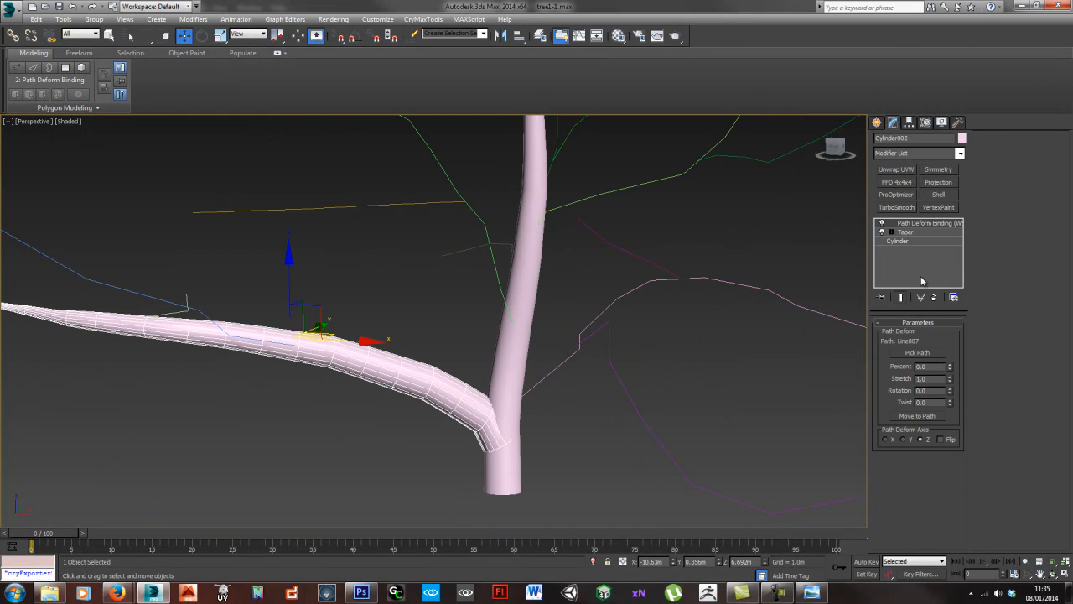
- Copy the lowest branch cylinder, assign the short branch line near the trunk's top as its path and move it there
scroll(459, 284, down, 4)
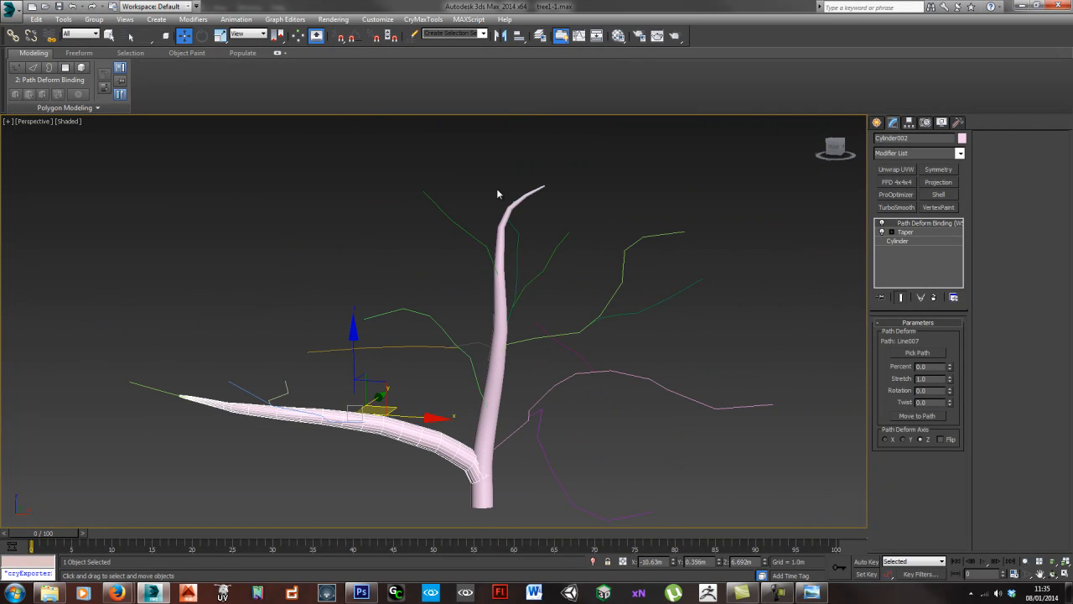
alt+middle_drag(476, 324, 447, 340)
shift+drag(372, 358, 378, 301)
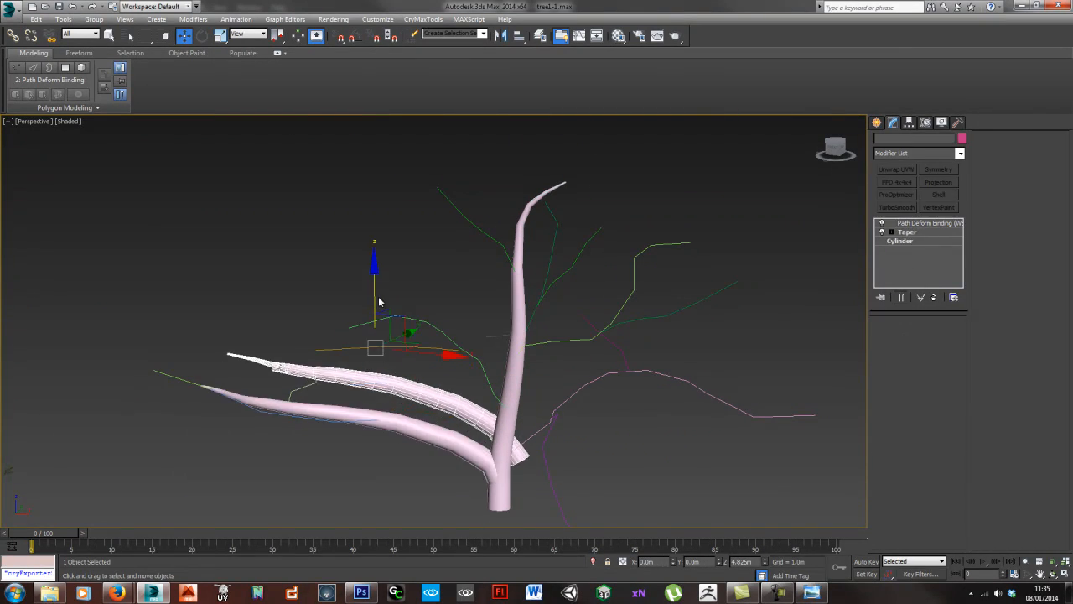
click(539, 342)
click(917, 353)
click(486, 236)
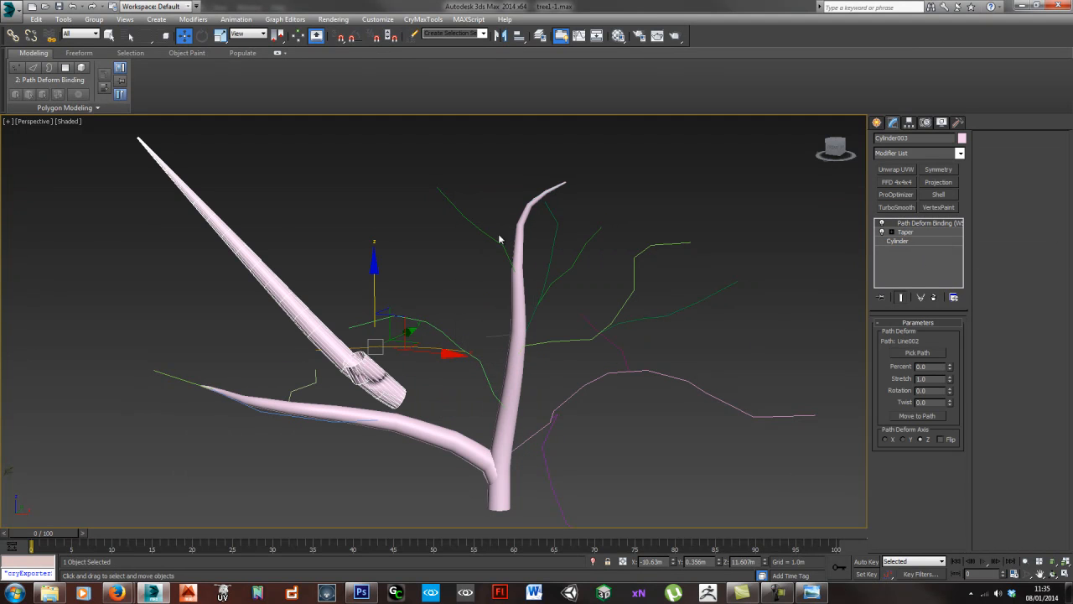
click(928, 416)
middle_drag(611, 226, 612, 325)
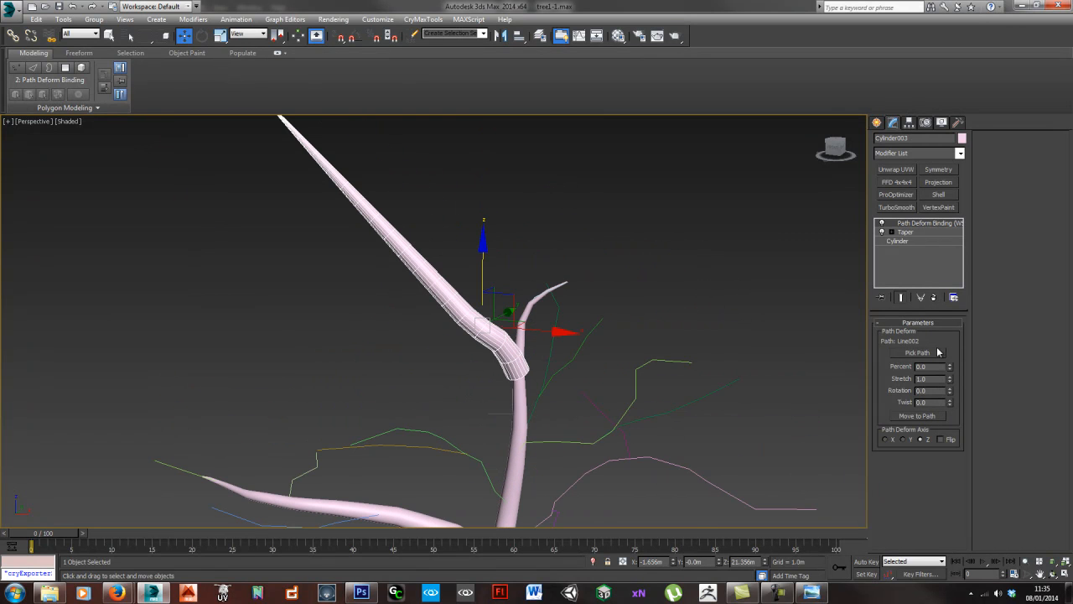
- Fit the upper branch cylinder to its line with radius 0.344 m, height 9.323 m, 4 height segments and 5 sides
click(902, 241)
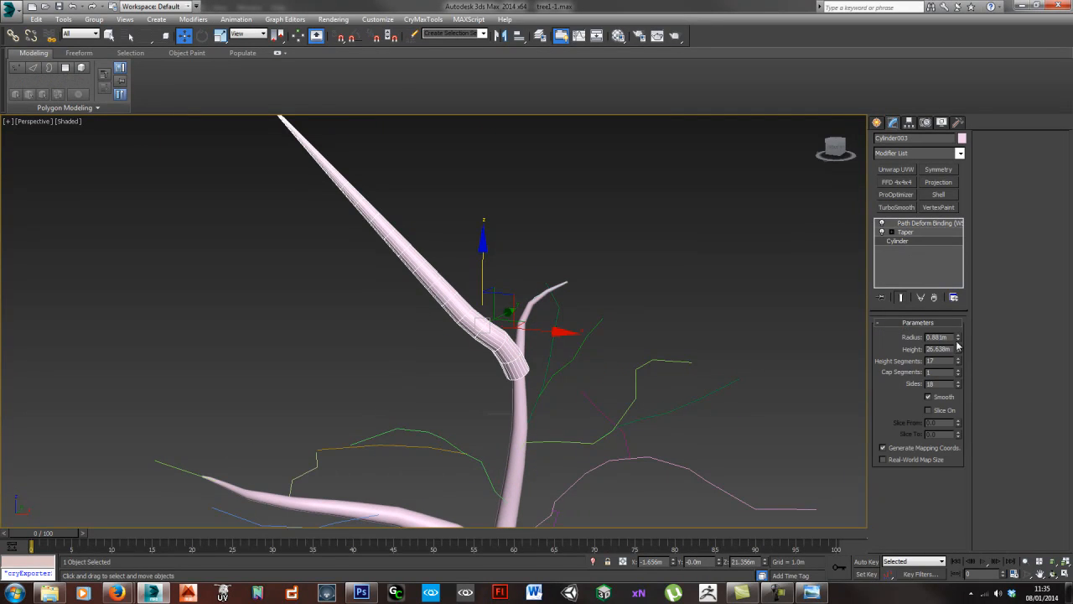
drag(958, 337, 954, 383)
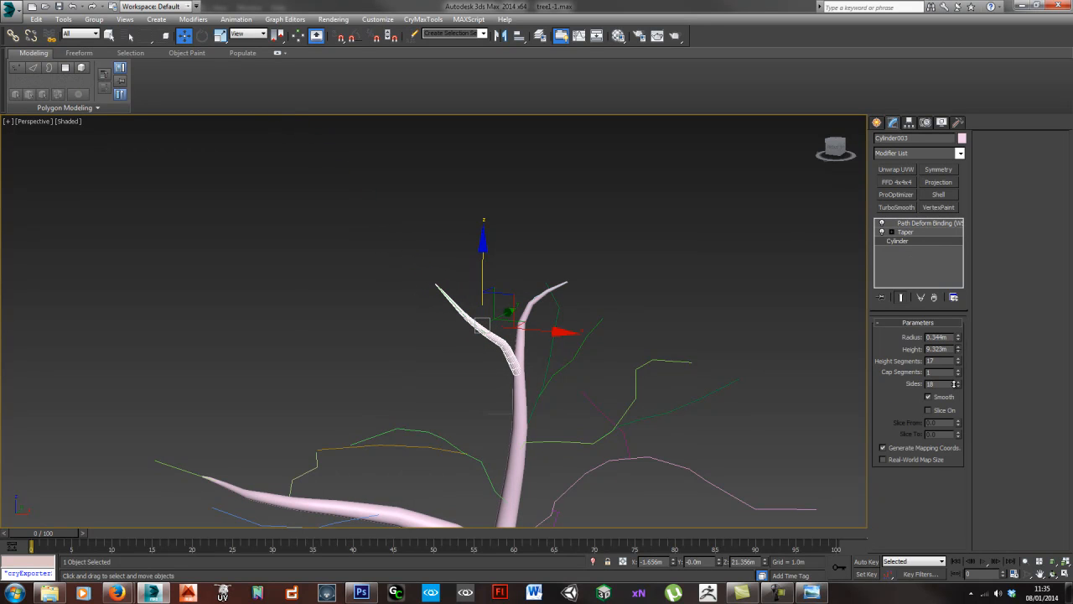
drag(959, 361, 958, 430)
scroll(538, 352, up, 5)
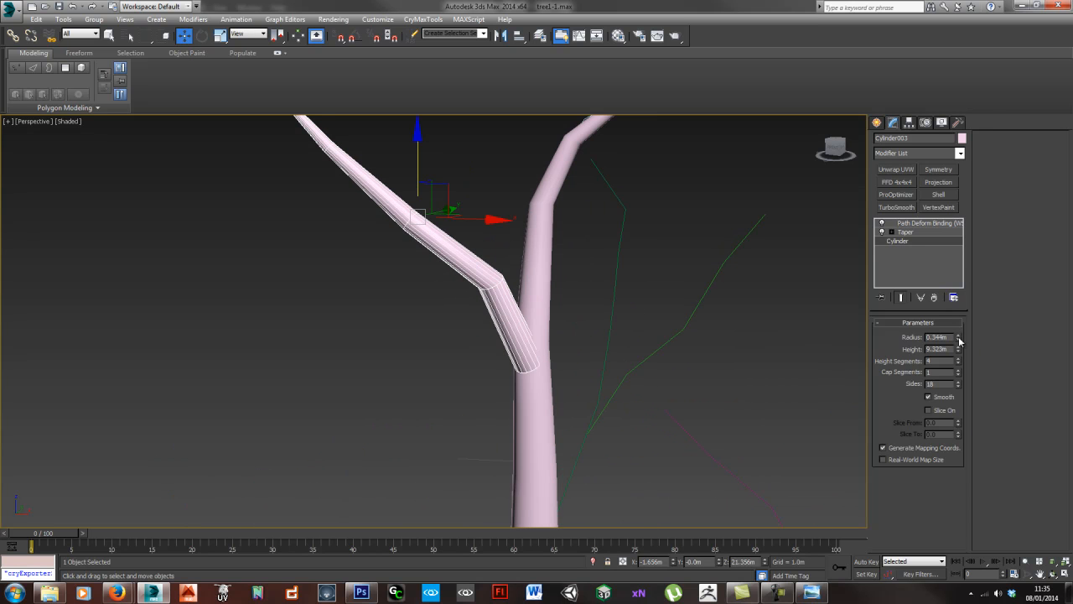
drag(959, 383, 958, 458)
- Inspect the branch joints and the remaining uncovered branch lines around the trunk from several angles
middle_drag(536, 370, 501, 222)
scroll(558, 359, down, 5)
scroll(543, 420, up, 8)
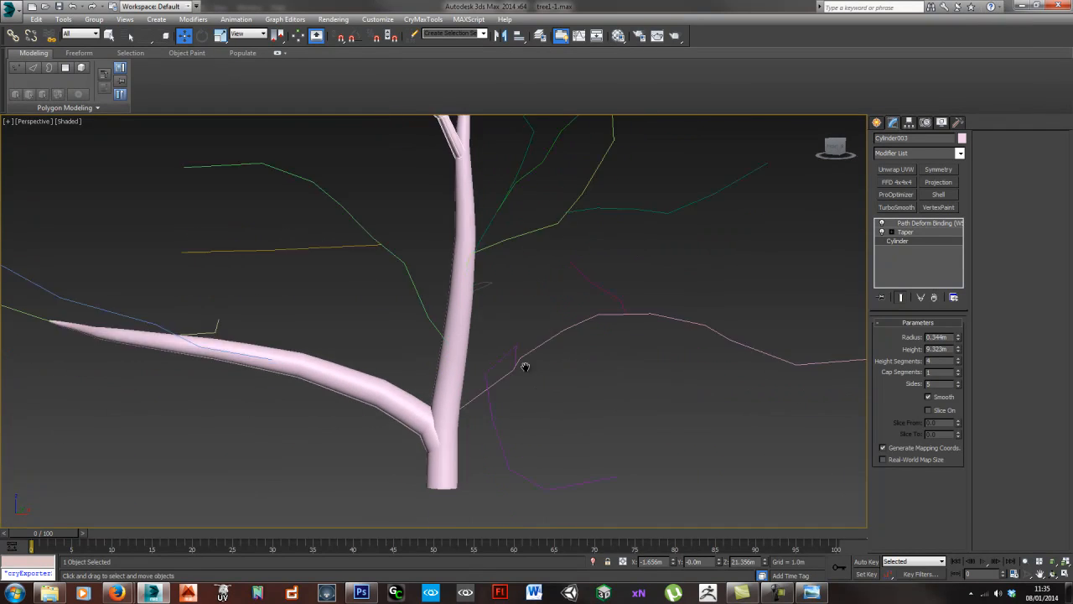
scroll(542, 273, down, 8)
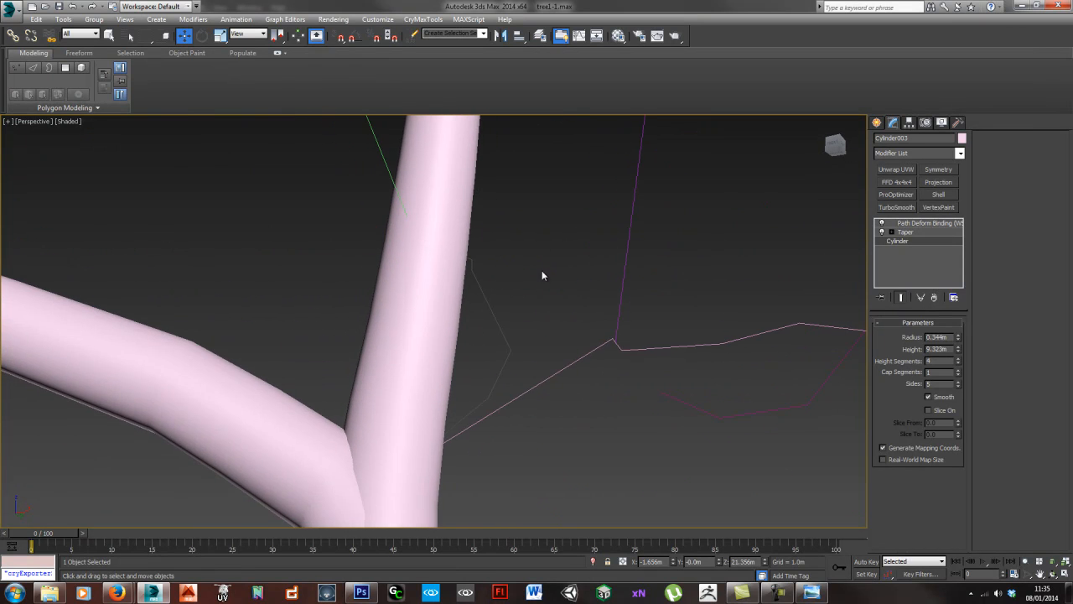
scroll(548, 316, up, 2)
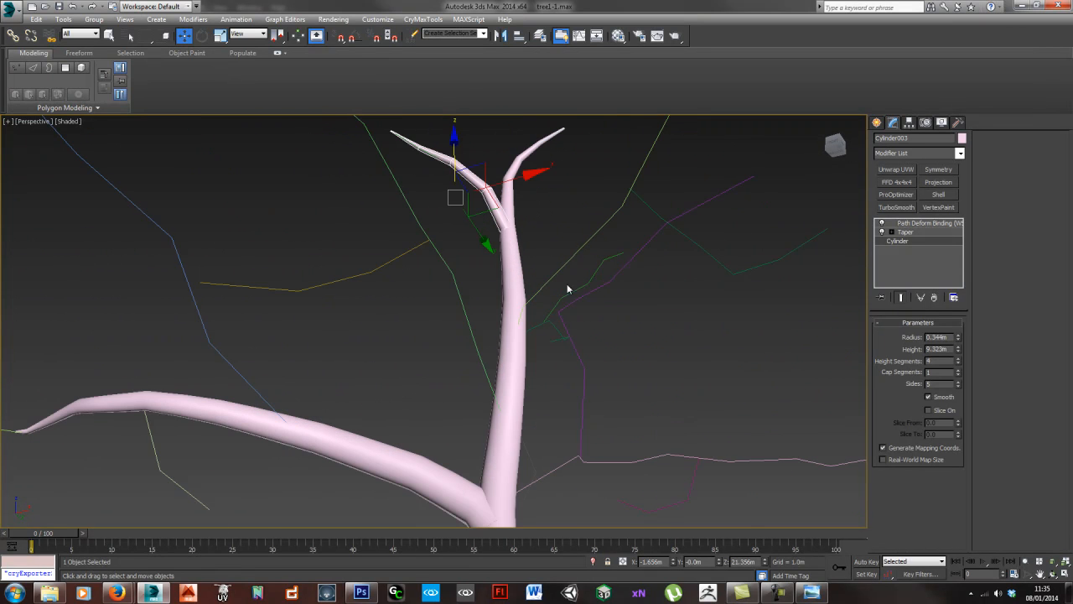
alt+middle_drag(549, 261, 494, 326)
scroll(535, 293, down, 2)
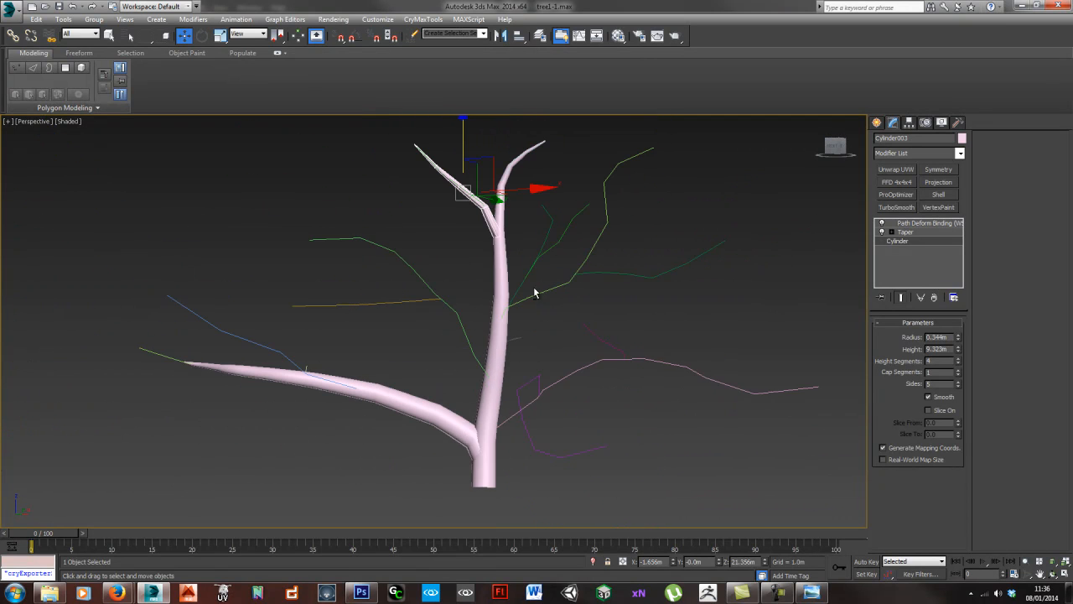
- Inspect the joint between the upper branch cylinder and the trunk from several angles
alt+middle_drag(534, 292, 534, 303)
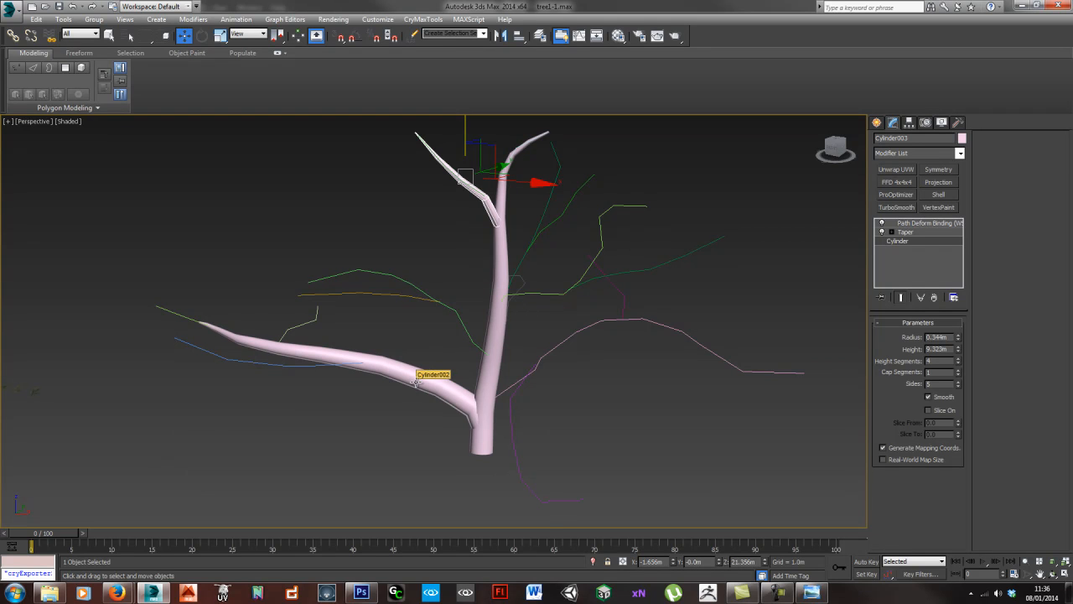
alt+middle_drag(556, 307, 532, 299)
scroll(532, 299, up, 2)
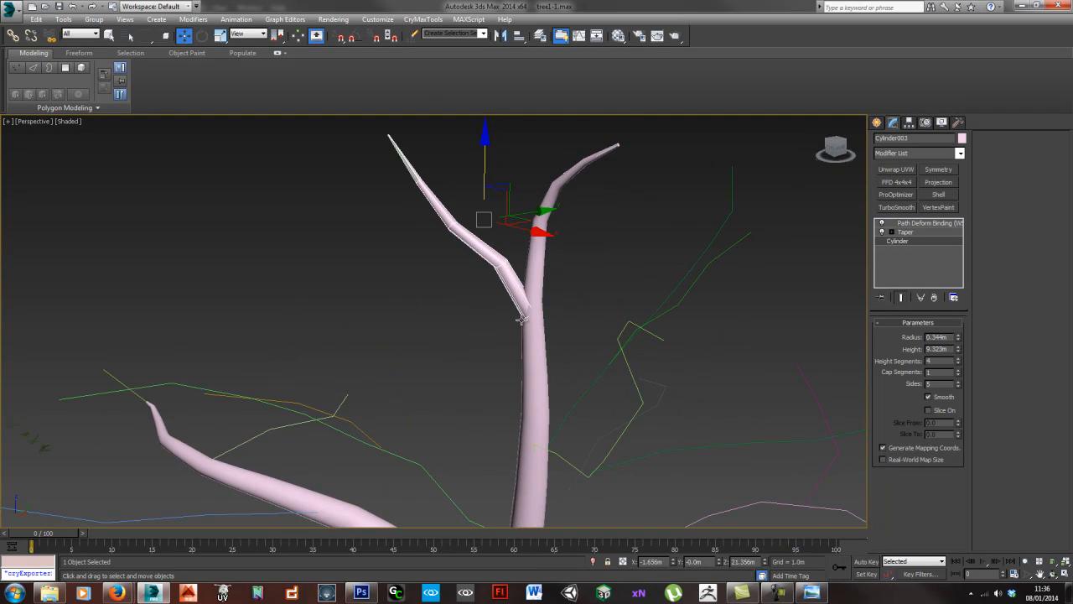
scroll(525, 321, up, 2)
scroll(525, 321, up, 4)
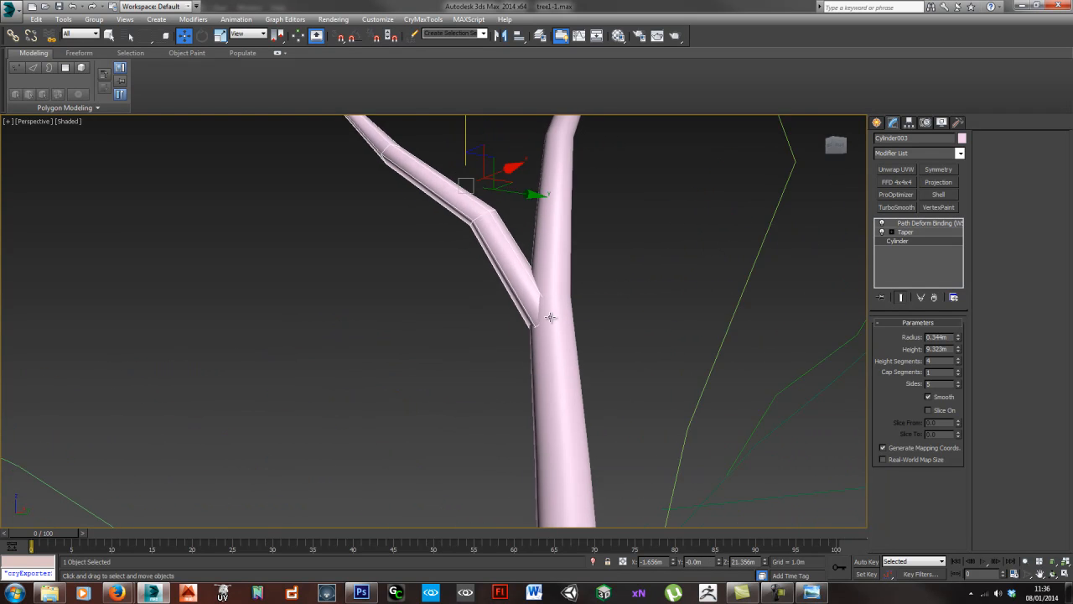
alt+middle_drag(530, 323, 554, 282)
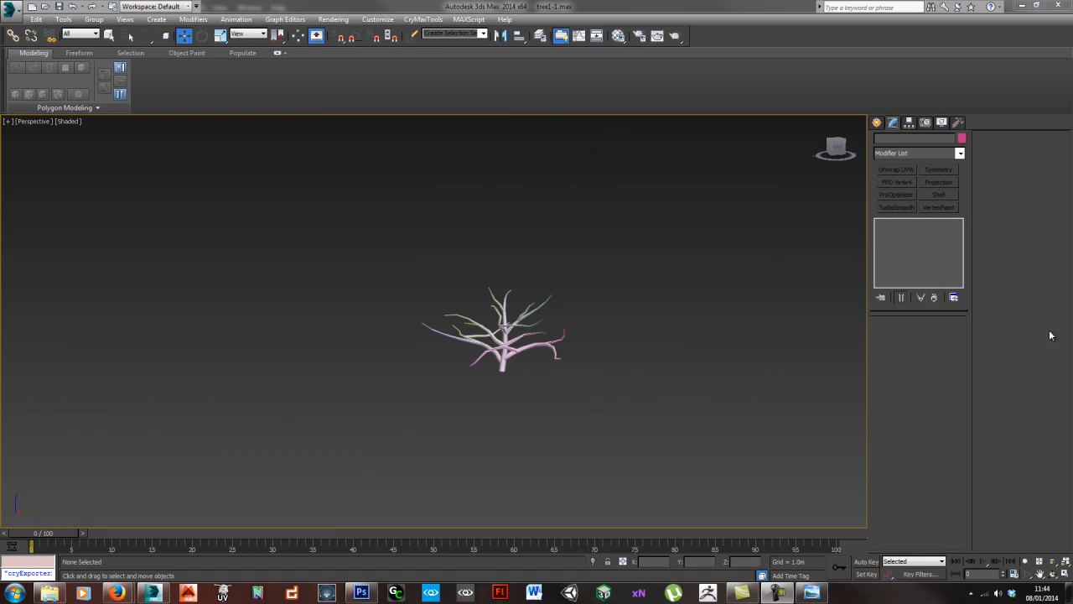
- Examine the fully covered tree and how its main branches leave the trunk
click(463, 385)
alt+middle_drag(464, 385, 483, 364)
drag(398, 273, 554, 415)
scroll(528, 382, up, 4)
alt+middle_drag(524, 377, 646, 408)
click(490, 410)
scroll(482, 398, up, 6)
scroll(646, 408, down, 6)
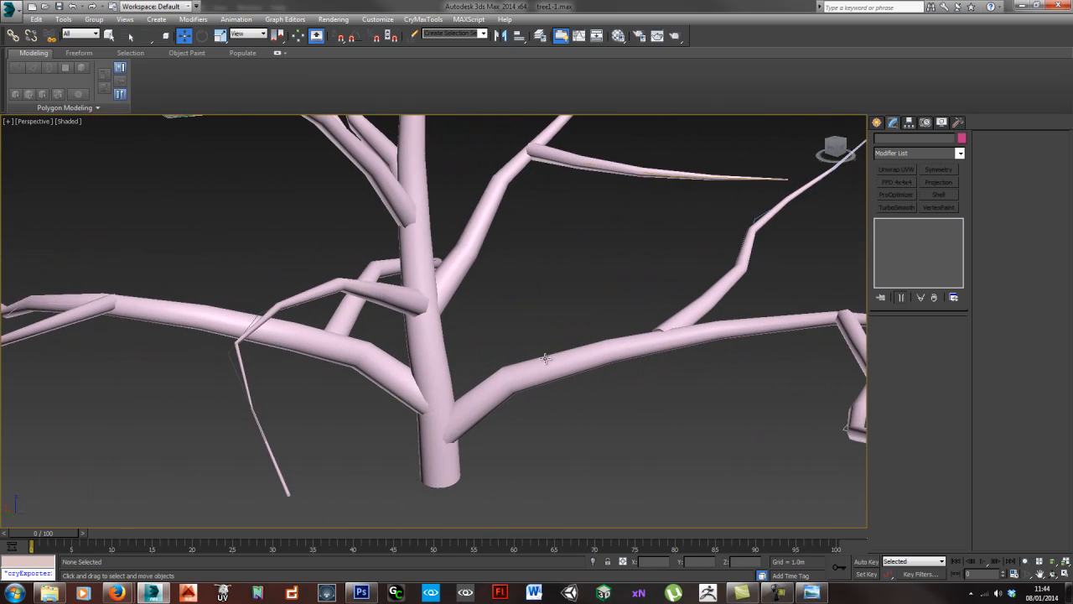
scroll(611, 364, up, 6)
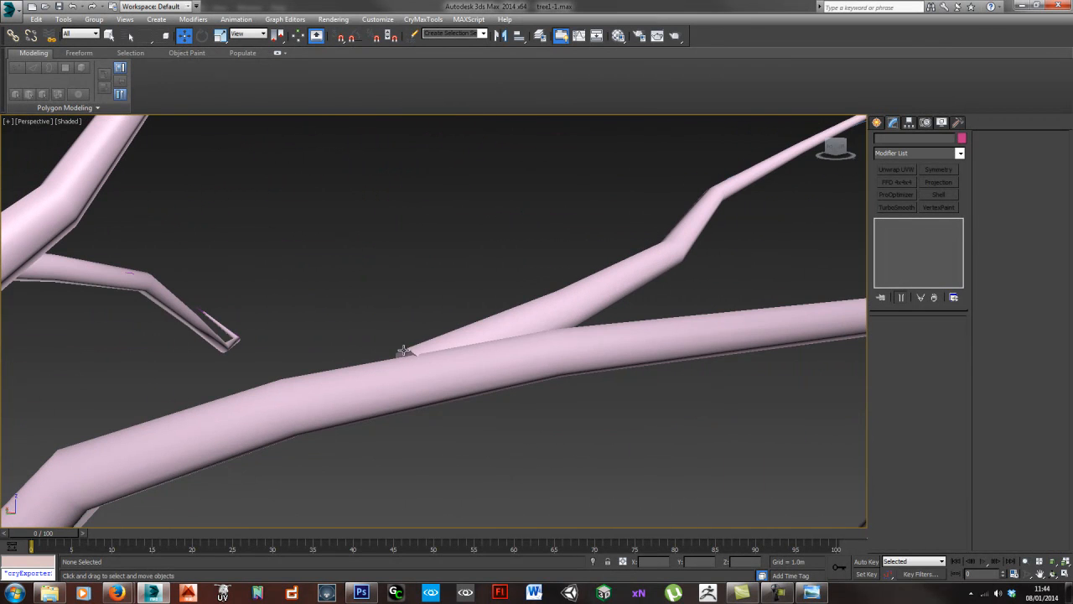
- Check the open base of the inner side branch where it meets the lowest branch
middle_drag(374, 377, 467, 360)
click(503, 353)
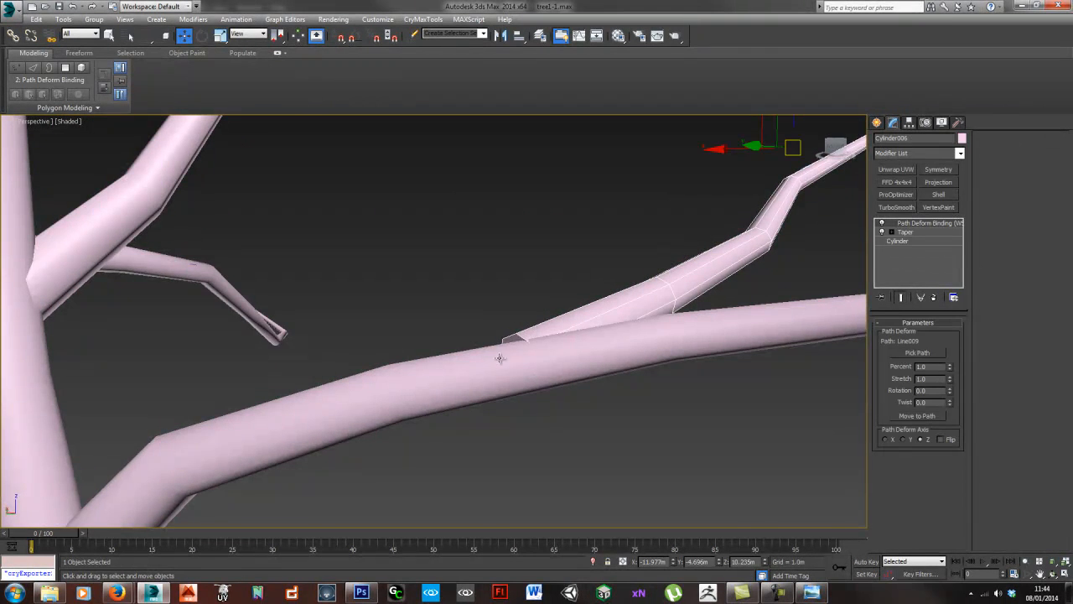
scroll(504, 351, up, 3)
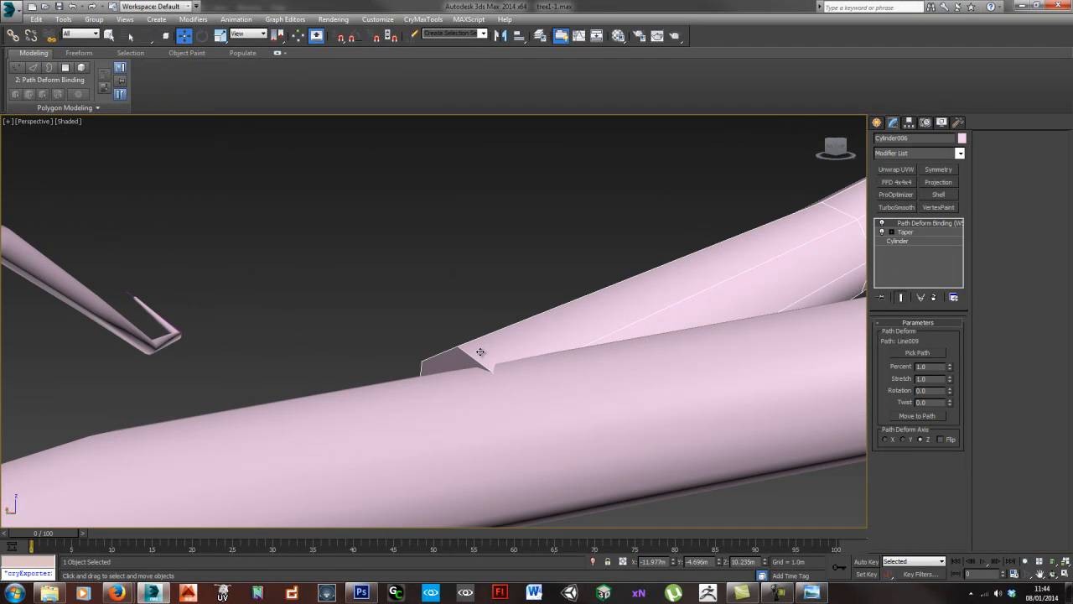
alt+middle_drag(486, 380, 422, 393)
scroll(445, 379, down, 5)
scroll(476, 390, down, 2)
middle_drag(356, 364, 448, 376)
scroll(527, 368, down, 4)
alt+middle_drag(646, 383, 523, 338)
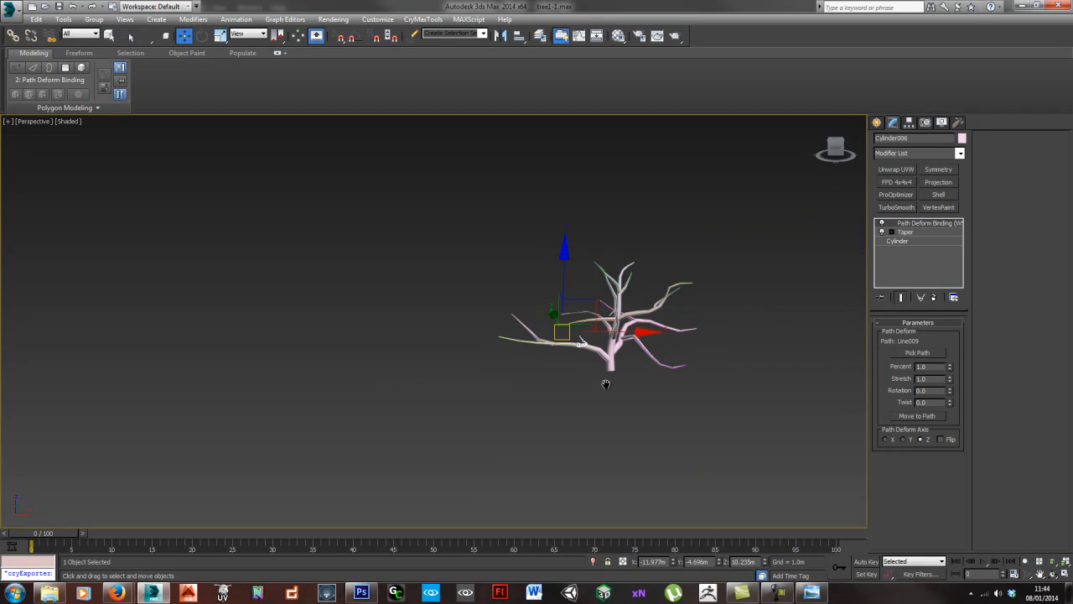
middle_drag(606, 383, 561, 369)
- Select the five leaf clusters beside the tree and examine the side branches along the lowest limb
scroll(453, 375, up, 4)
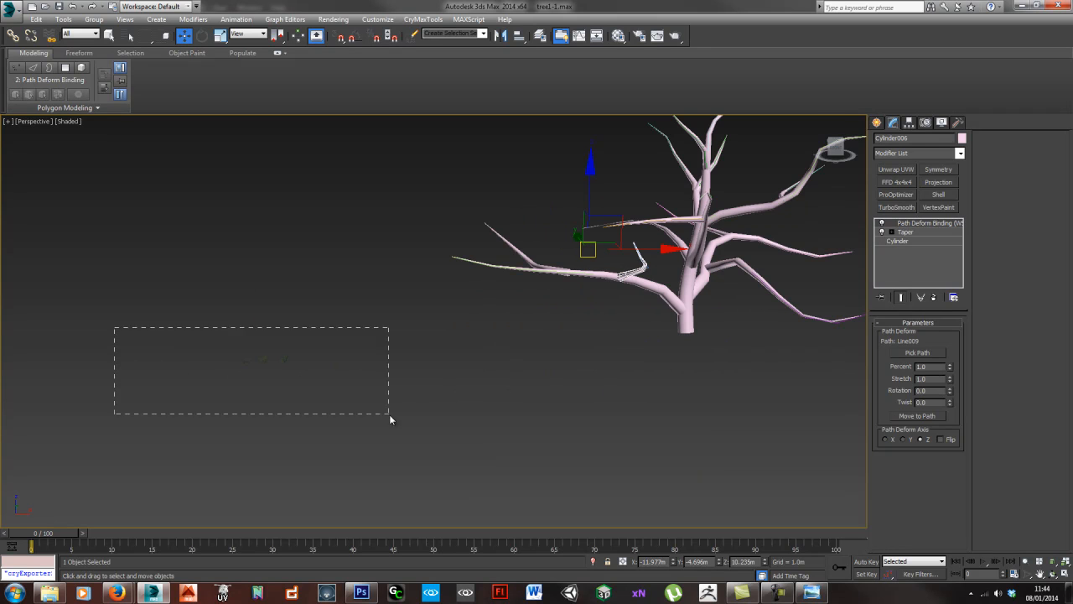
drag(390, 419, 390, 420)
scroll(426, 412, up, 5)
middle_drag(729, 319, 528, 346)
scroll(528, 346, down, 5)
middle_drag(616, 319, 494, 349)
middle_drag(431, 374, 302, 385)
scroll(286, 332, up, 5)
scroll(637, 348, down, 4)
middle_drag(663, 344, 427, 374)
middle_drag(837, 281, 412, 356)
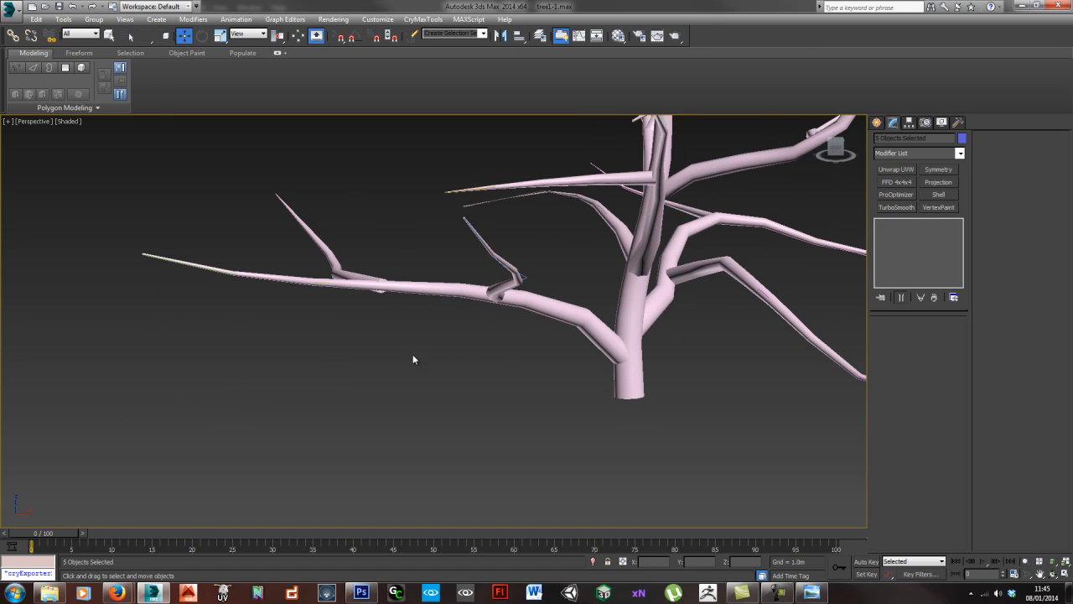
- Set the base radius of the outer side branch on the lowest limb to 0.243 m
click(374, 278)
alt+middle_drag(359, 287, 527, 354)
click(927, 241)
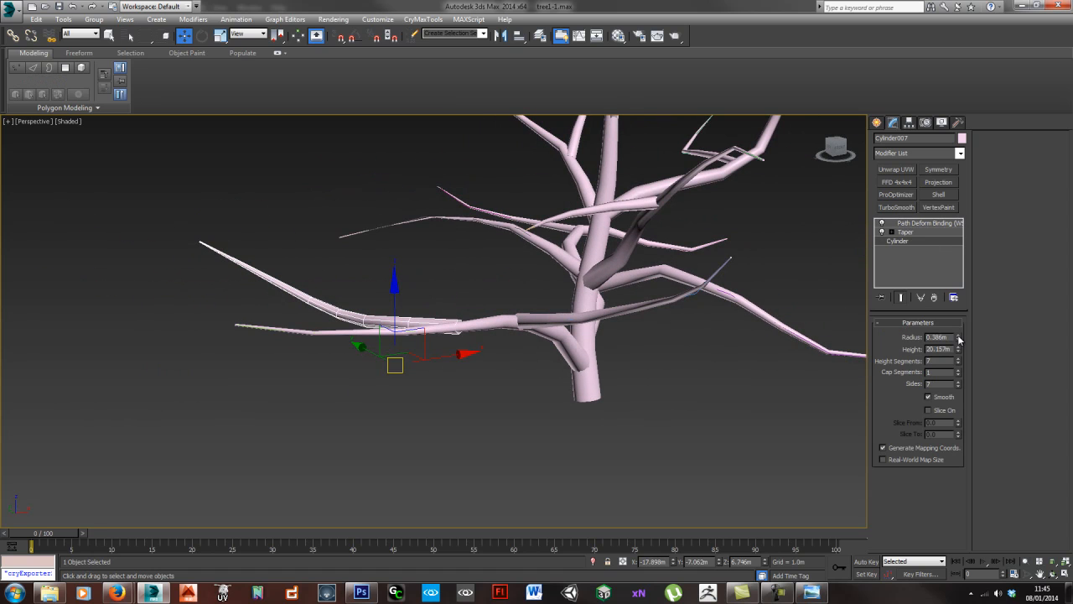
drag(958, 341, 958, 352)
alt+middle_drag(706, 374, 687, 367)
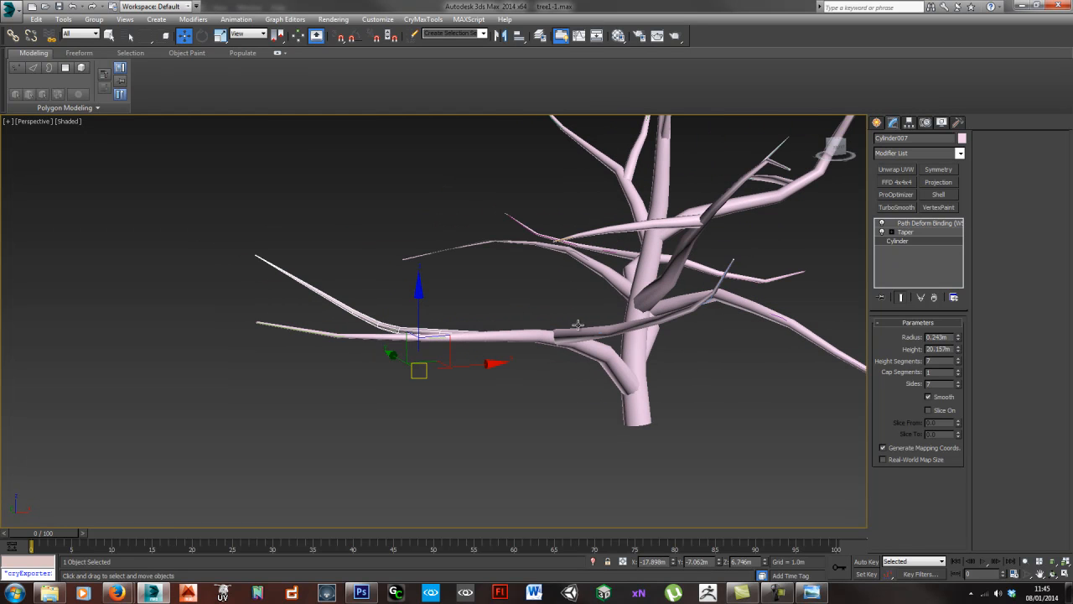
- Adjust the base cylinder radius of the inner side branch on the lowest limb and deselect it
click(578, 328)
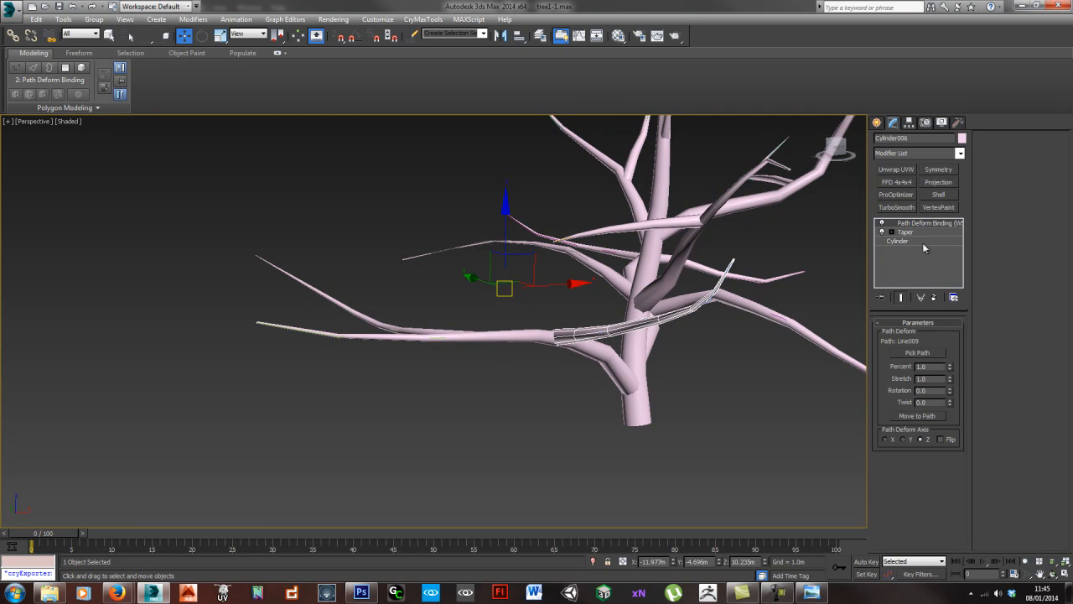
click(922, 241)
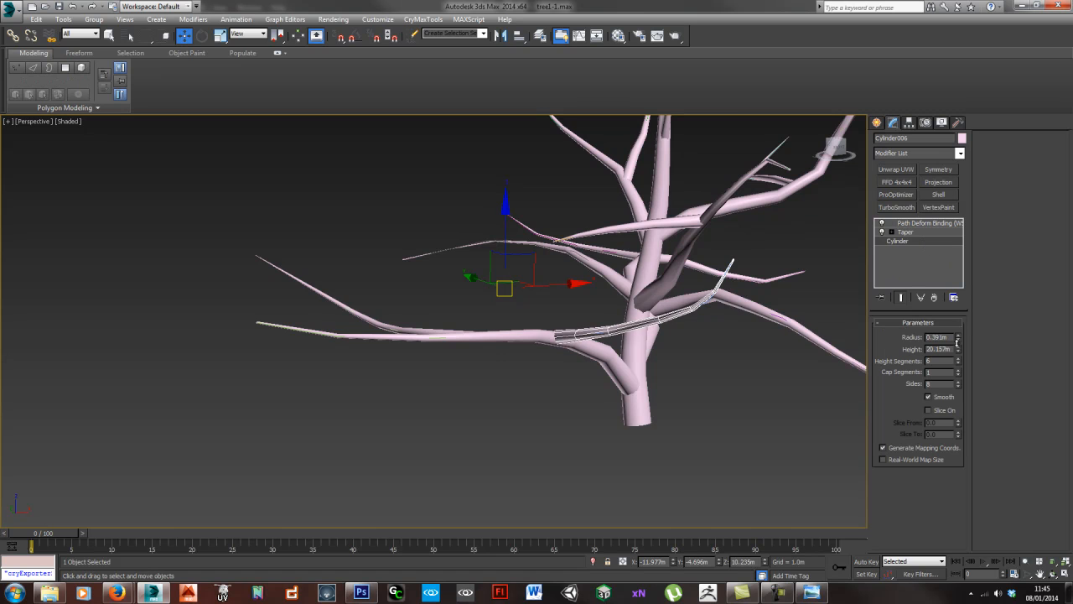
alt+middle_drag(655, 314, 633, 315)
click(788, 370)
scroll(776, 365, down, 4)
middle_drag(735, 364, 603, 396)
scroll(539, 362, down, 3)
middle_drag(669, 405, 544, 377)
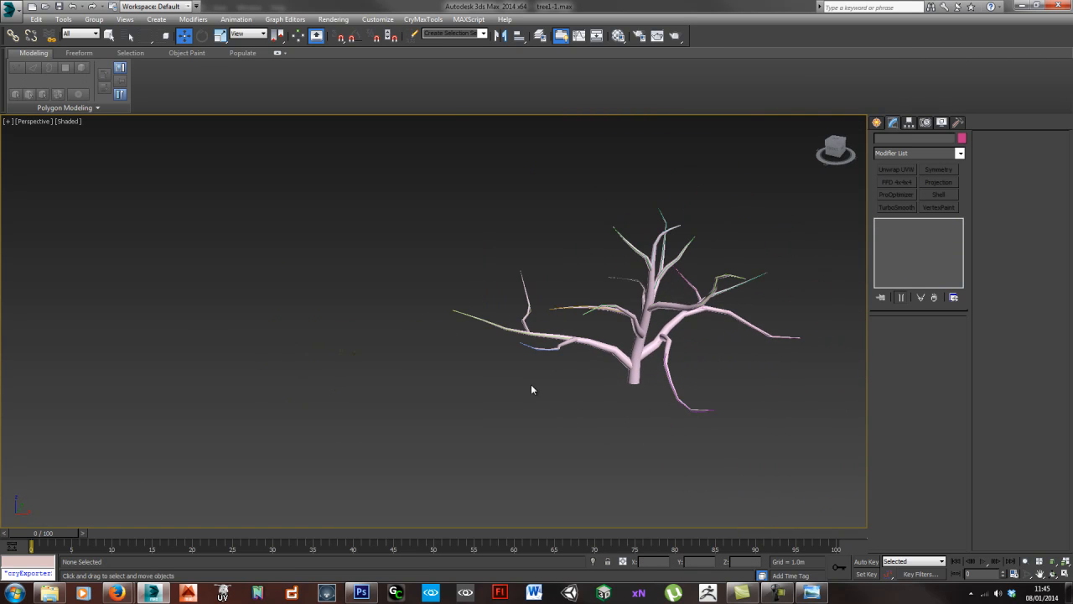
- Select the leaf clusters beside the tree, scale them up to suit the branches and save the scene
scroll(353, 371, up, 3)
drag(252, 348, 375, 391)
alt+middle_drag(374, 391, 419, 374)
key(r)
drag(347, 334, 355, 190)
drag(350, 342, 352, 280)
scroll(494, 369, down, 5)
alt+middle_drag(580, 387, 537, 360)
key(w)
click(407, 404)
alt+middle_drag(384, 349, 374, 379)
mouse_move(515, 390)
alt+middle_down()
mouse_move(453, 397)
mouse_move(536, 386)
mouse_move(526, 395)
alt+middle_up()
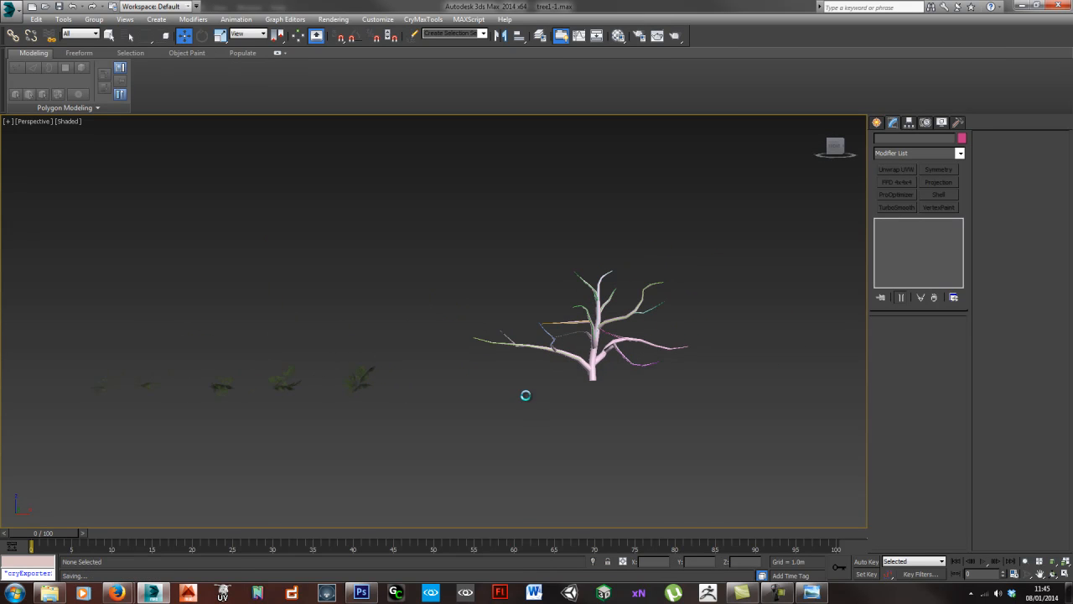
- Try attaching the largest leaf cluster to the lowest branch's line with a Path Constraint
click(362, 383)
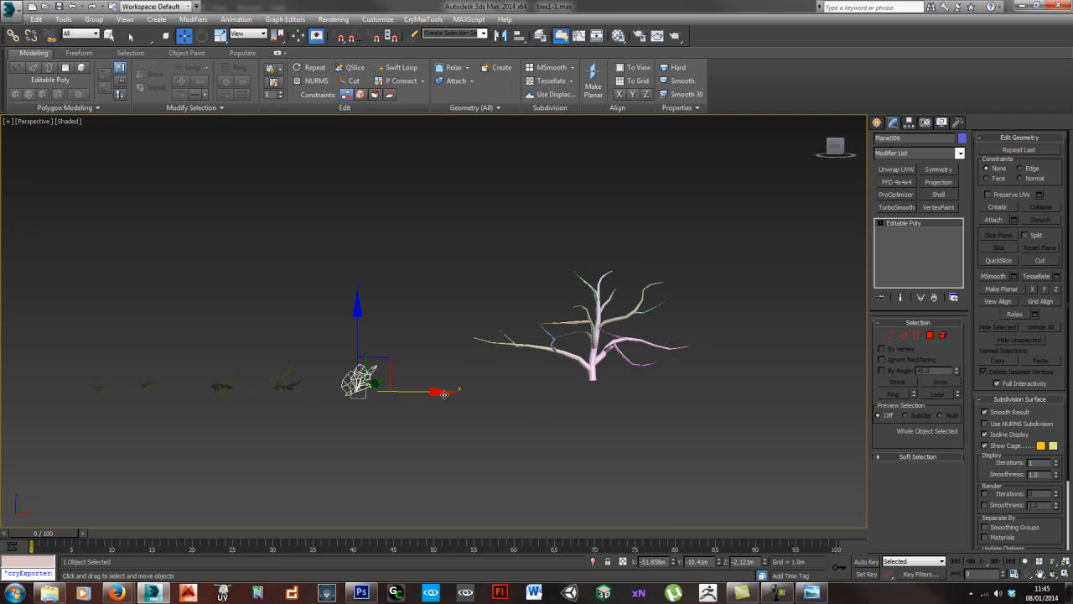
mouse_move(474, 387)
alt+middle_down()
mouse_move(458, 408)
mouse_move(458, 393)
alt+middle_up()
click(445, 435)
click(348, 384)
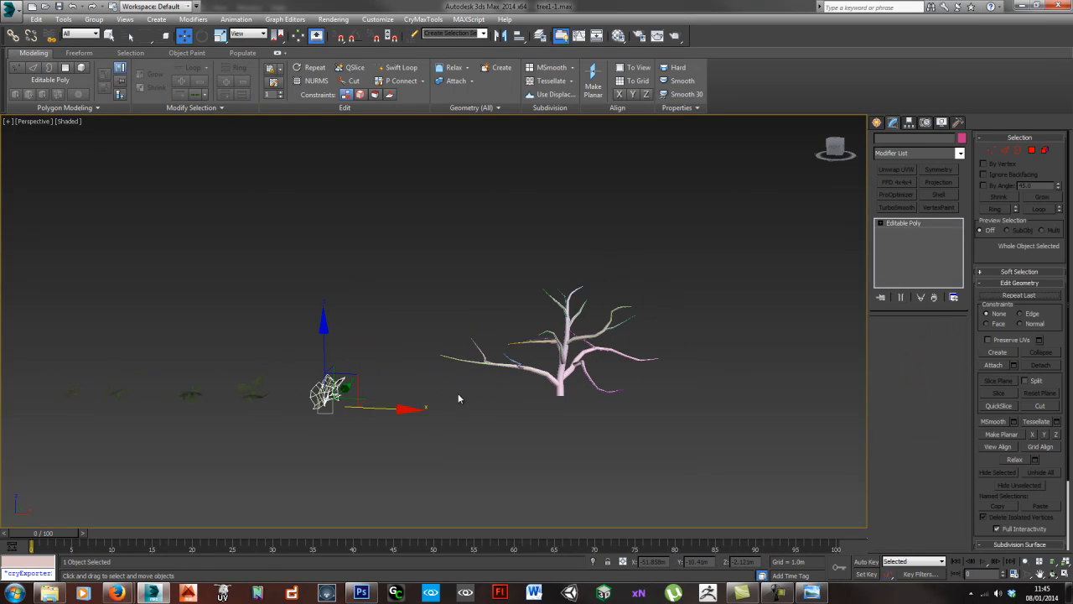
scroll(594, 412, up, 2)
middle_drag(570, 402, 513, 389)
alt+middle_drag(214, 385, 219, 410)
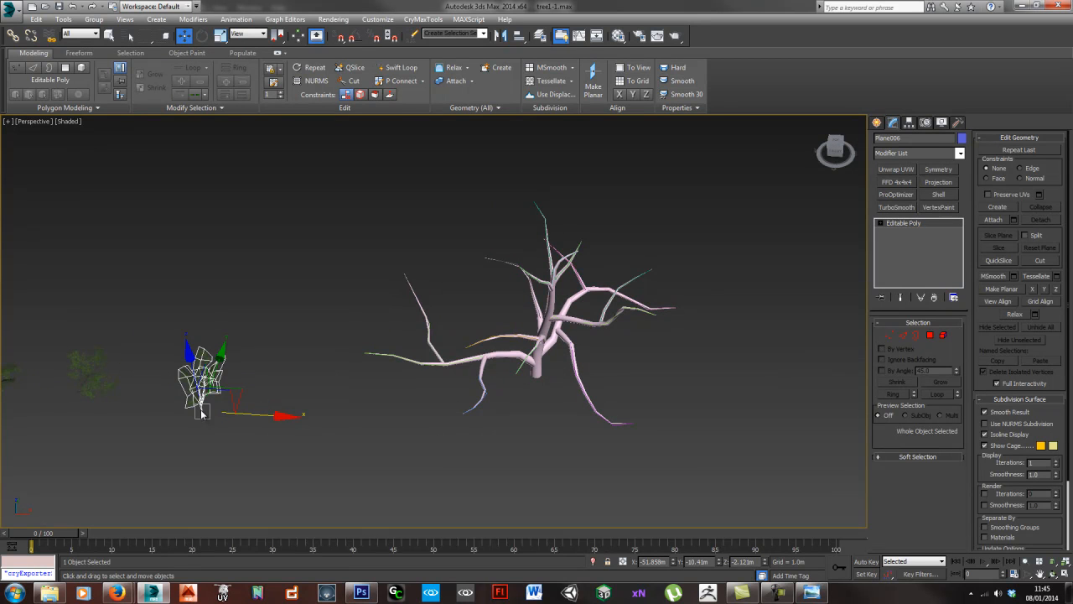
alt+middle_drag(424, 433, 374, 225)
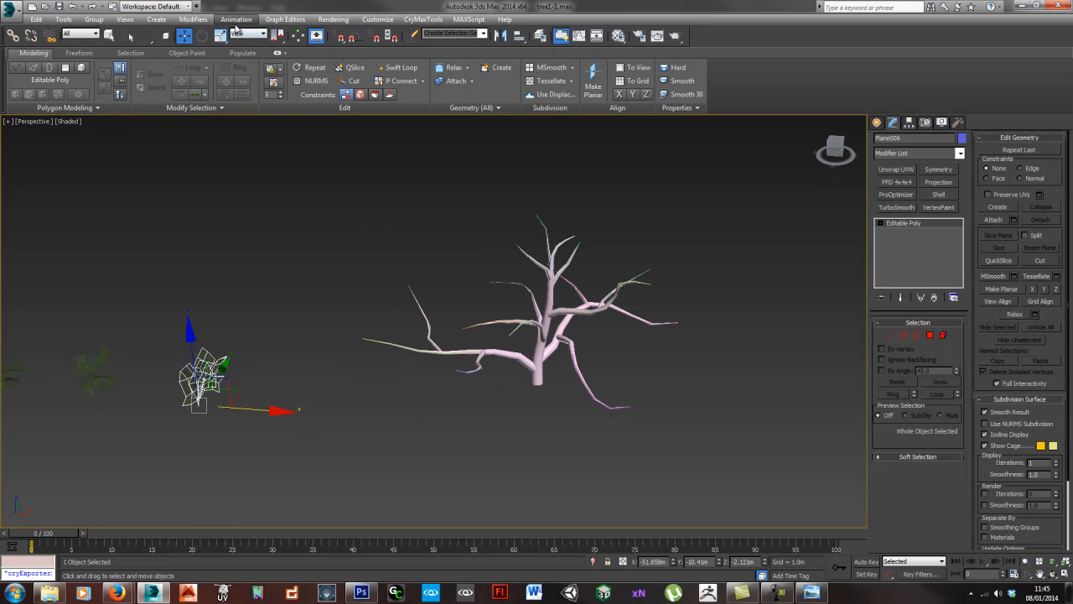
click(235, 19)
mouse_move(253, 76)
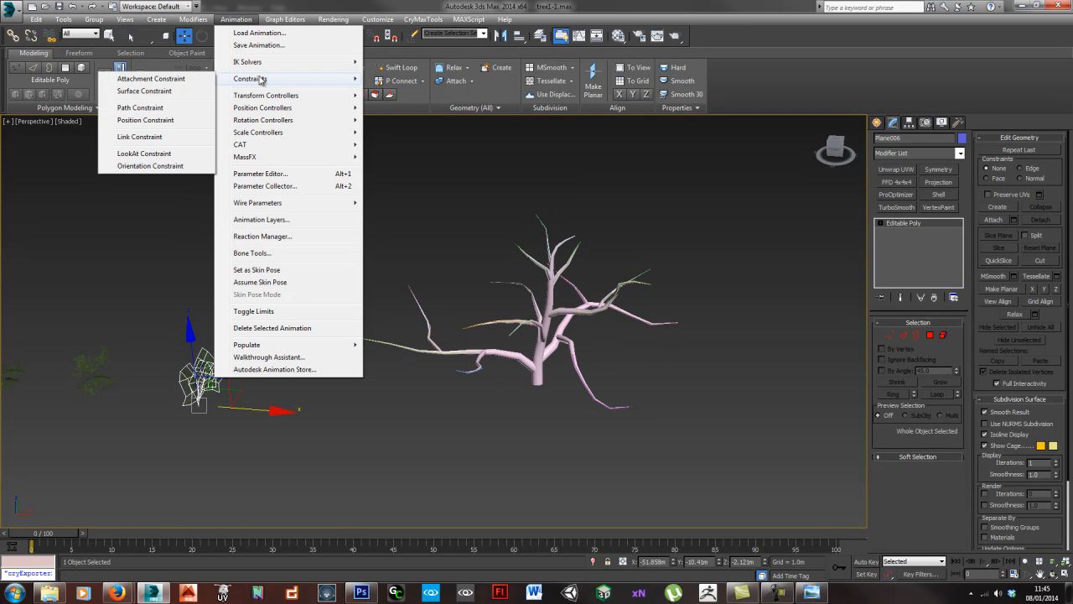
click(161, 108)
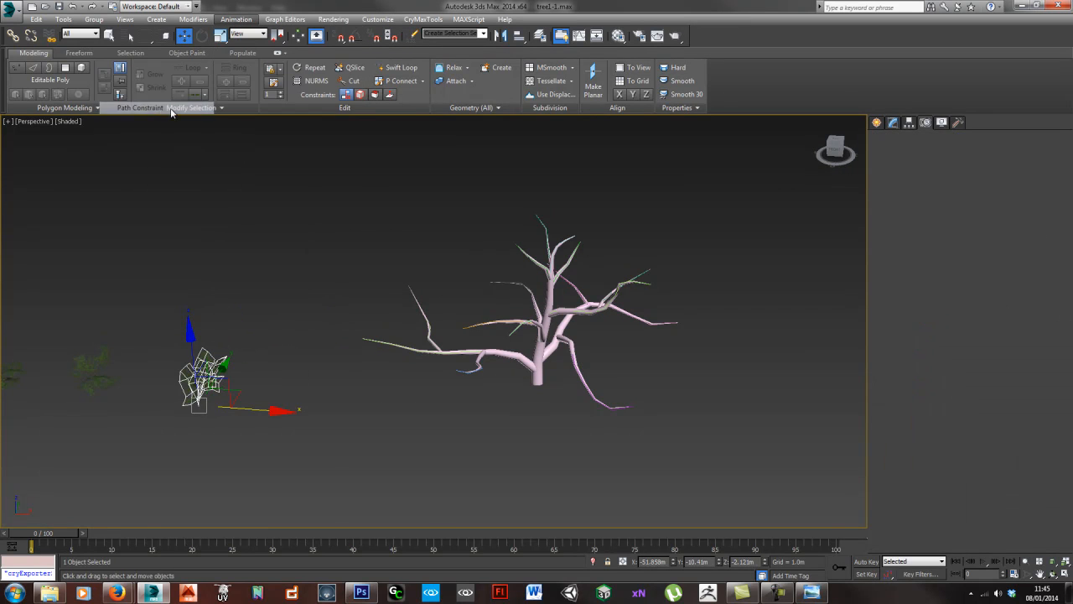
click(506, 352)
- Try placing the constrained leaf cluster 95.703% along the lowest branch's path, rotated to point outward
scroll(501, 350, up, 5)
alt+middle_drag(501, 350, 570, 369)
drag(576, 371, 201, 296)
alt+middle_drag(201, 295, 283, 333)
key(e)
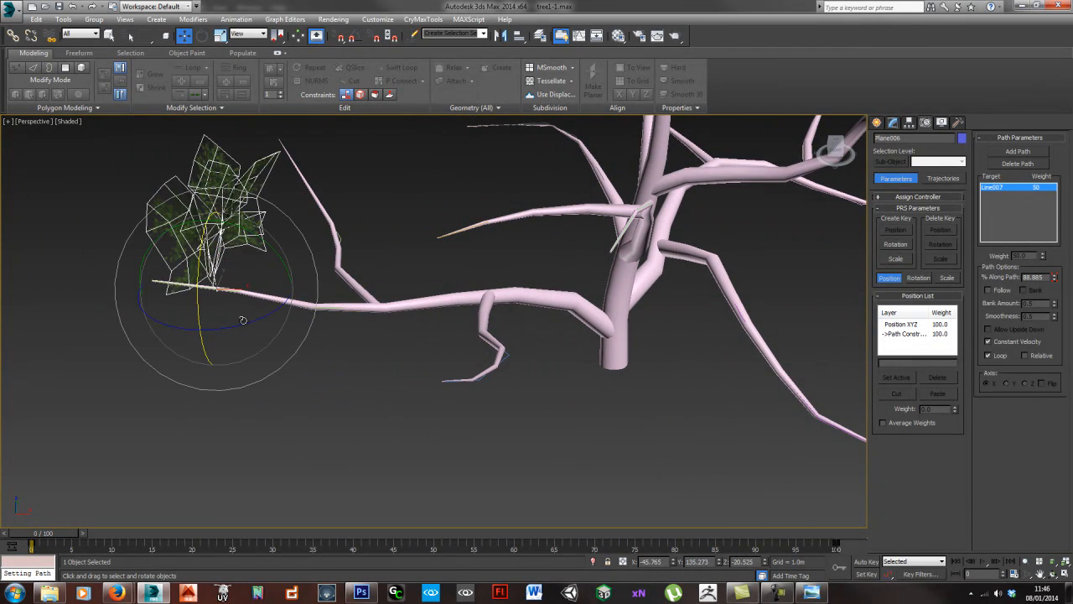
drag(245, 324, 314, 319)
key(w)
drag(254, 272, 201, 266)
mouse_move(162, 304)
alt+middle_down()
mouse_move(223, 297)
mouse_move(183, 310)
alt+middle_up()
drag(198, 254, 216, 252)
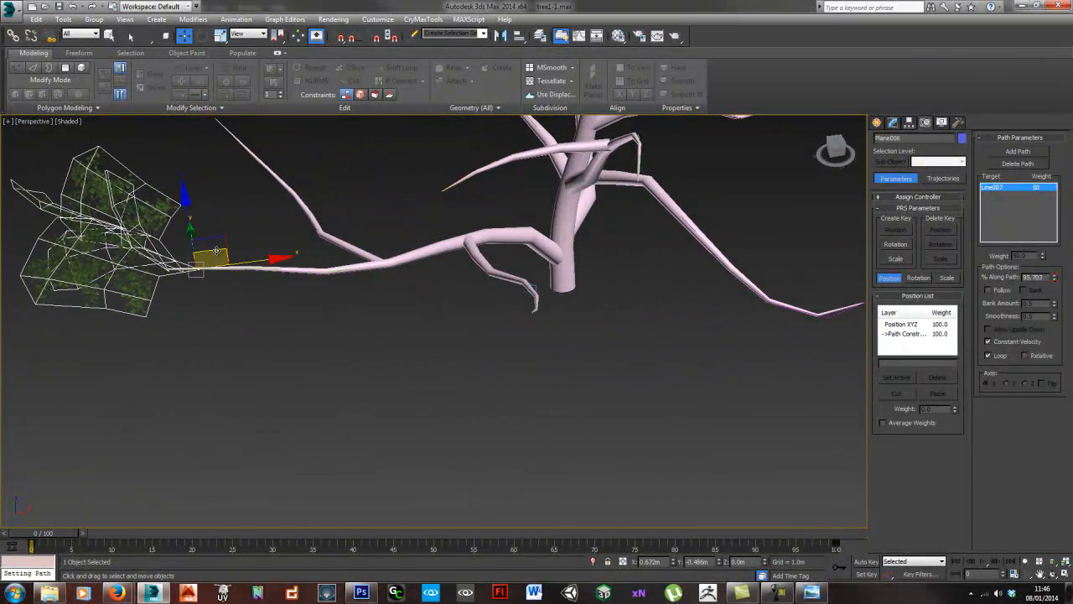
- Rotate the leaf cluster around the branch tip and slide it to 94.914% along the path
alt+middle_drag(216, 252, 159, 275)
key(e)
drag(151, 277, 187, 326)
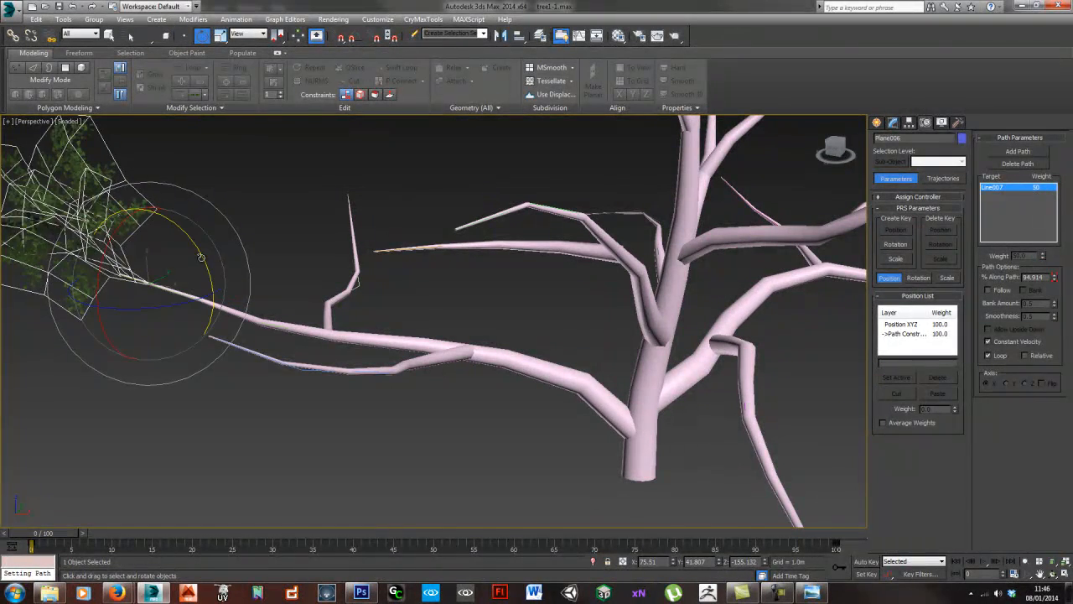
drag(205, 258, 206, 262)
key(w)
alt+middle_drag(205, 281, 197, 289)
- Try copying the constrained leaf cluster back along the branch, then delete the cluster and undo the deletion
drag(169, 264, 237, 277)
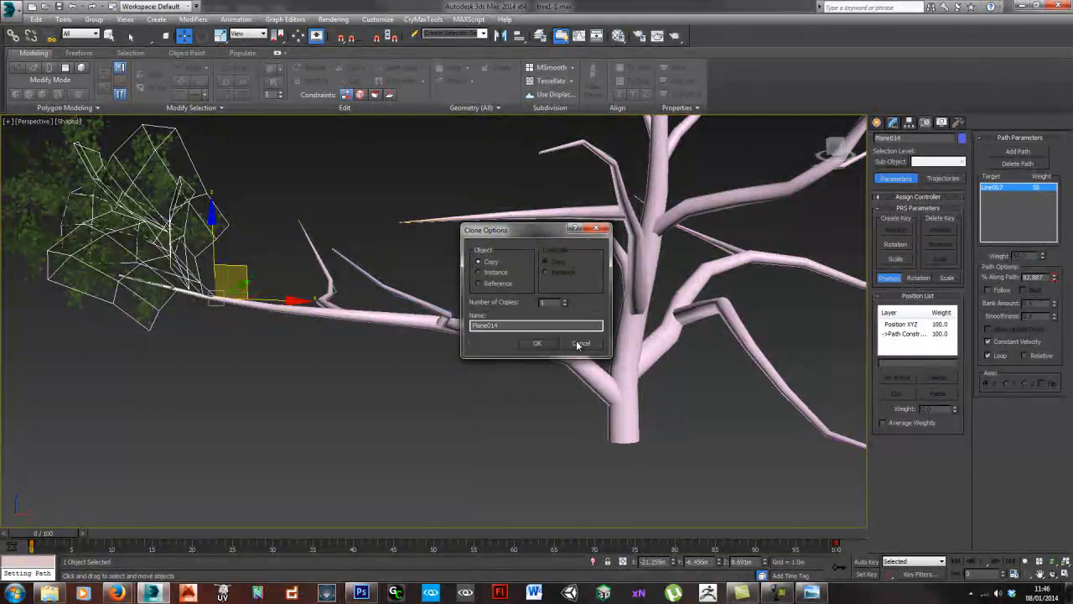
click(576, 343)
click(252, 237)
click(117, 216)
key(Delete)
middle_drag(199, 276, 205, 276)
scroll(385, 290, down, 5)
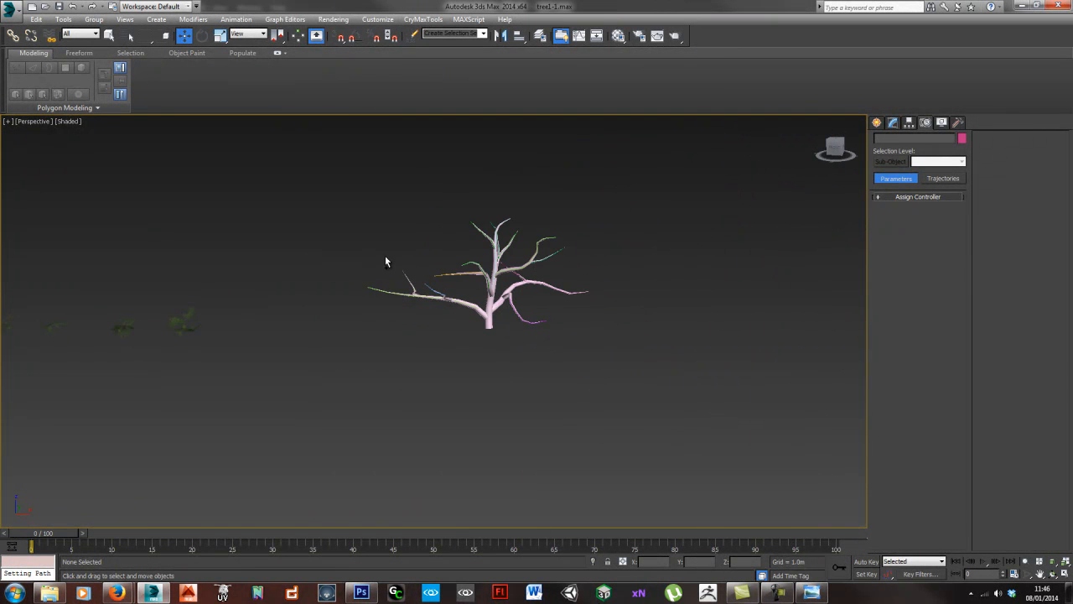
key(ctrl+z)
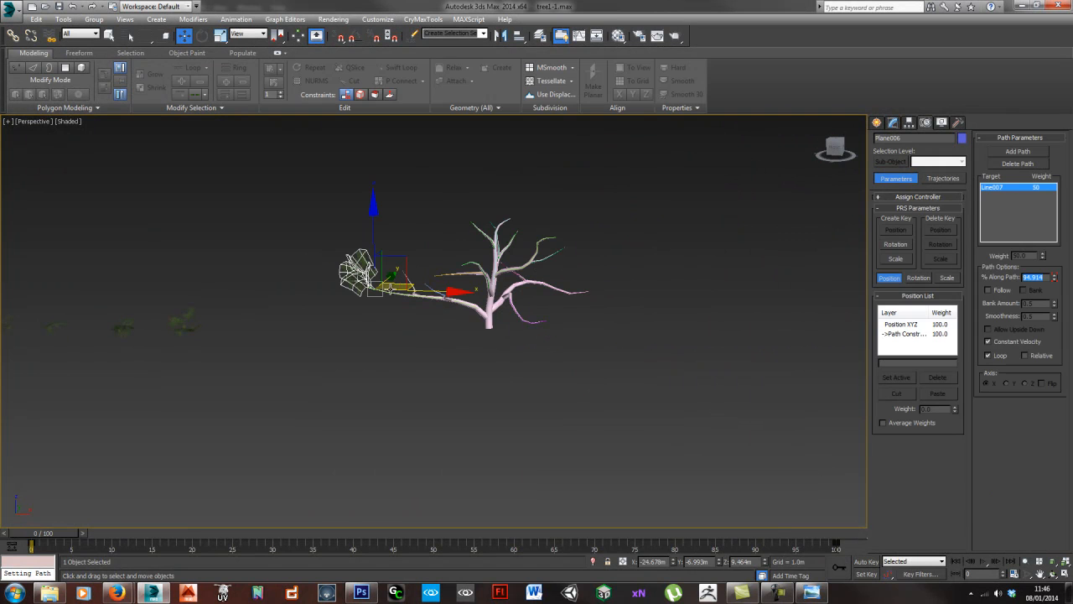
- Undo the leaf cluster's rotations, path positions and Path Constraint
middle_drag(362, 300, 374, 340)
click(375, 341)
click(379, 307)
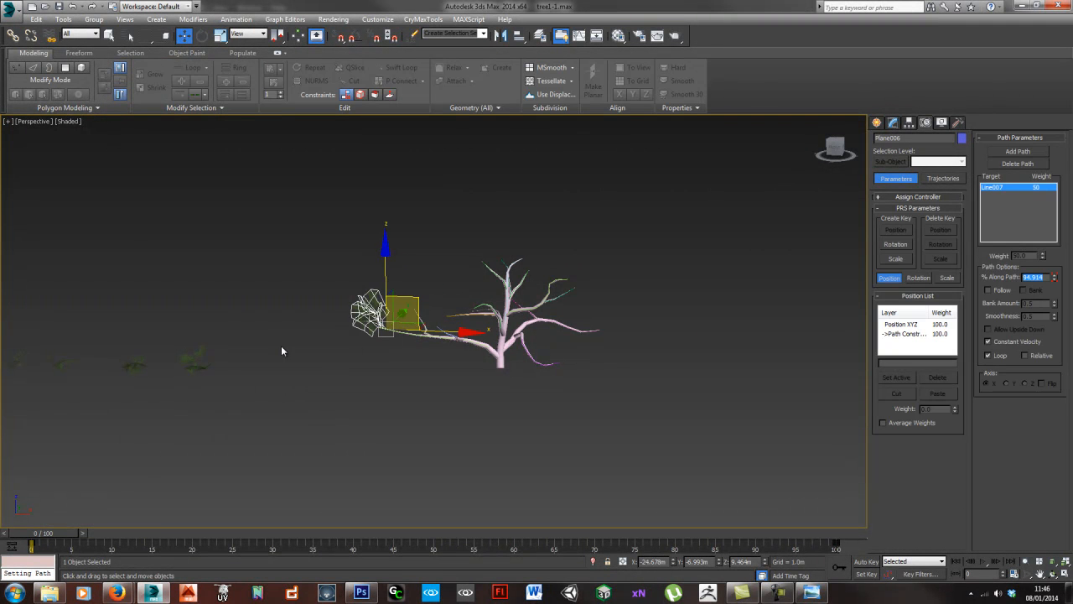
middle_drag(282, 347, 450, 321)
key(ctrl+z)
key(ctrl+z)
key(ctrl+z)
key(ctrl+z)
key(ctrl+z)
key(ctrl+z)
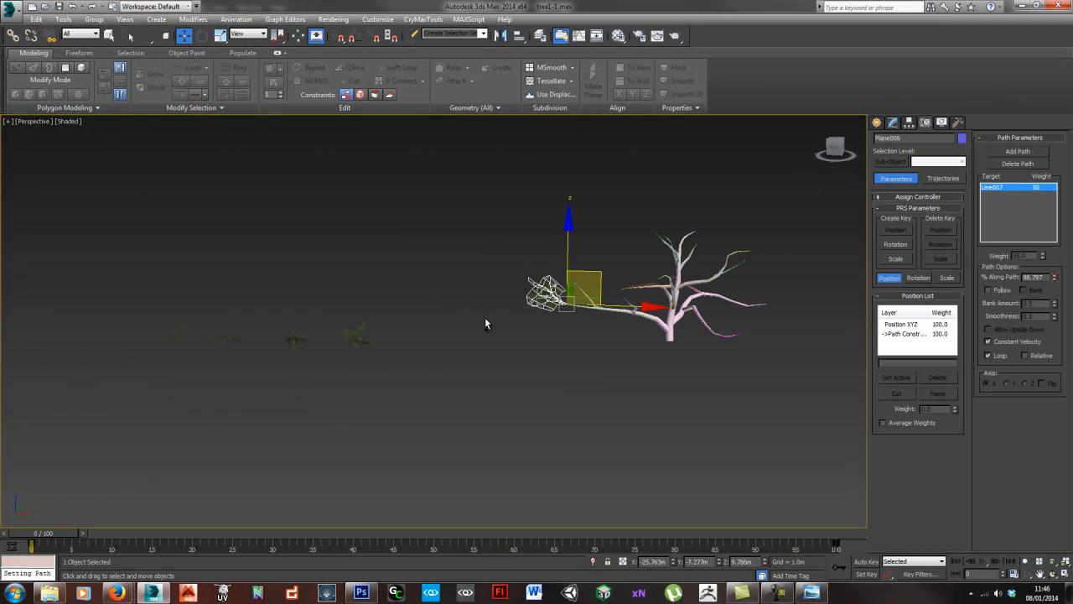
key(ctrl+z)
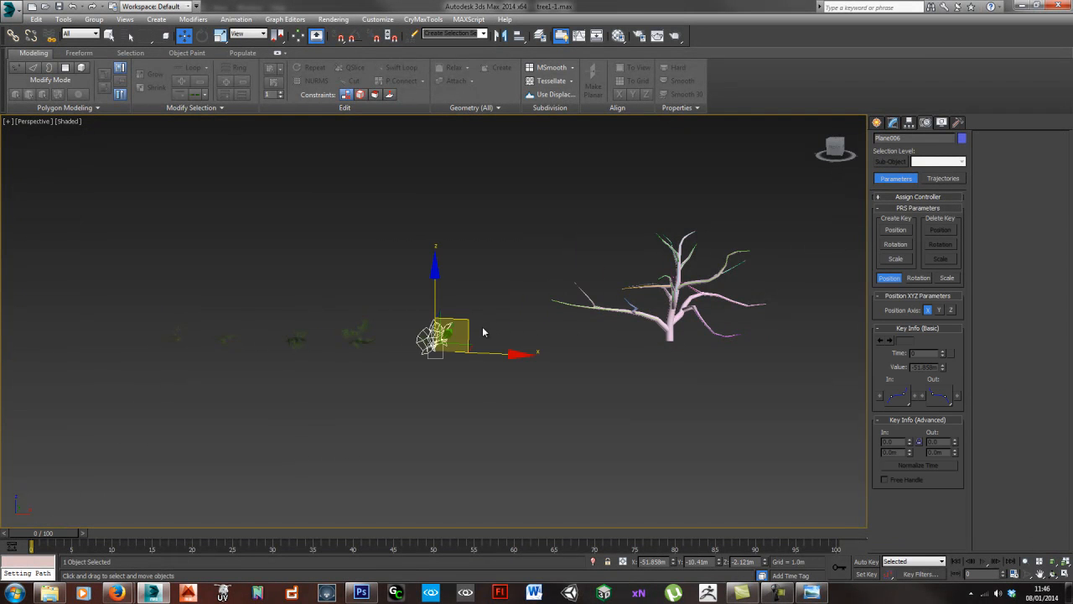
- Create one instance of the nearest source leaf cluster, placed between the row of clusters and the oak tree
scroll(478, 329, up, 3)
middle_drag(553, 342, 410, 339)
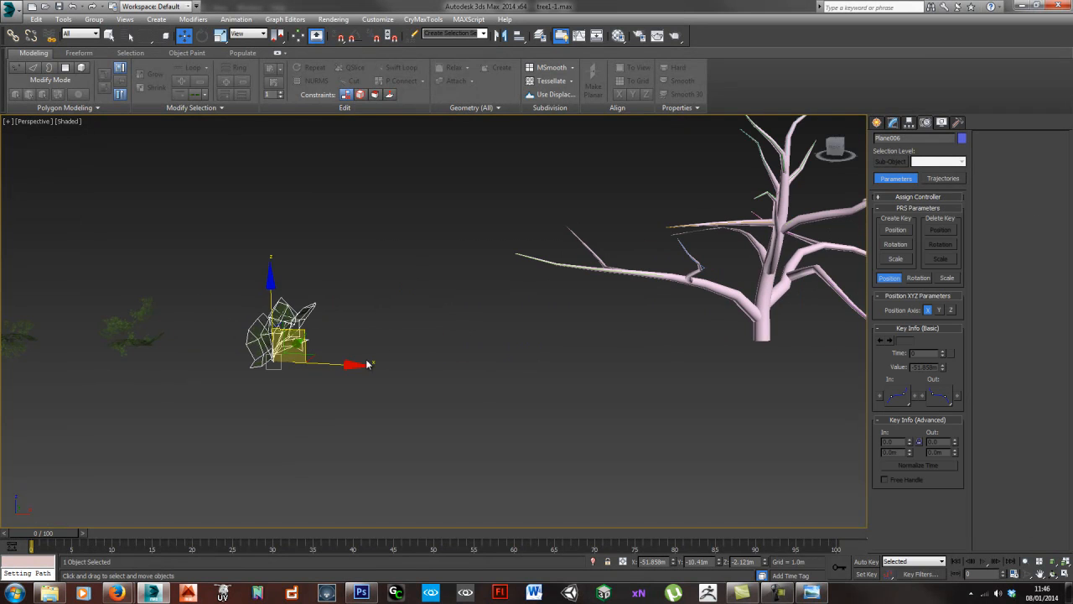
click(455, 358)
click(269, 334)
alt+middle_drag(316, 341, 343, 353)
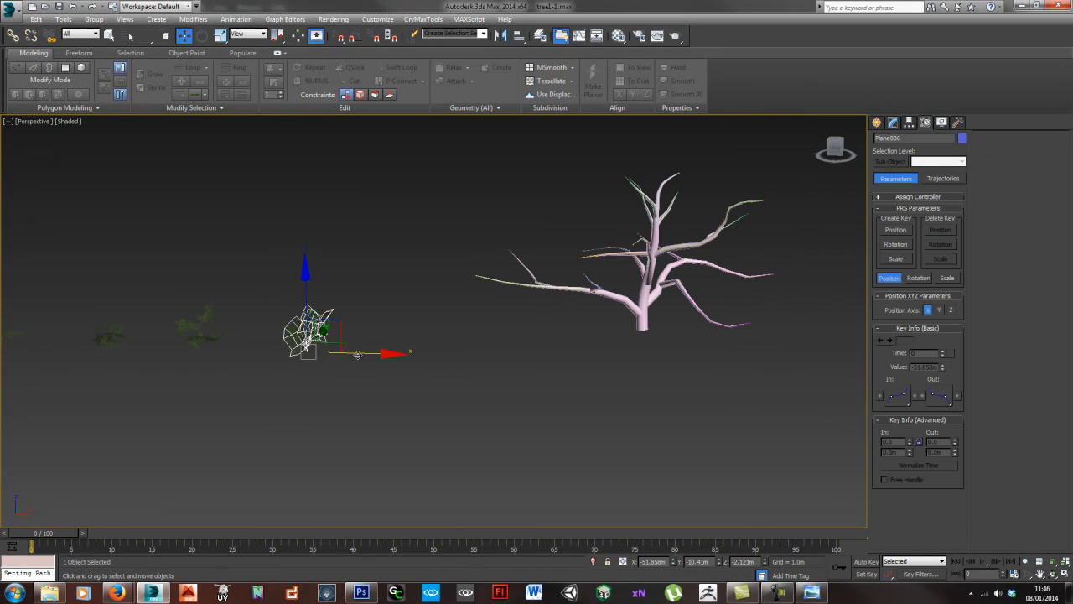
shift+drag(336, 354, 475, 356)
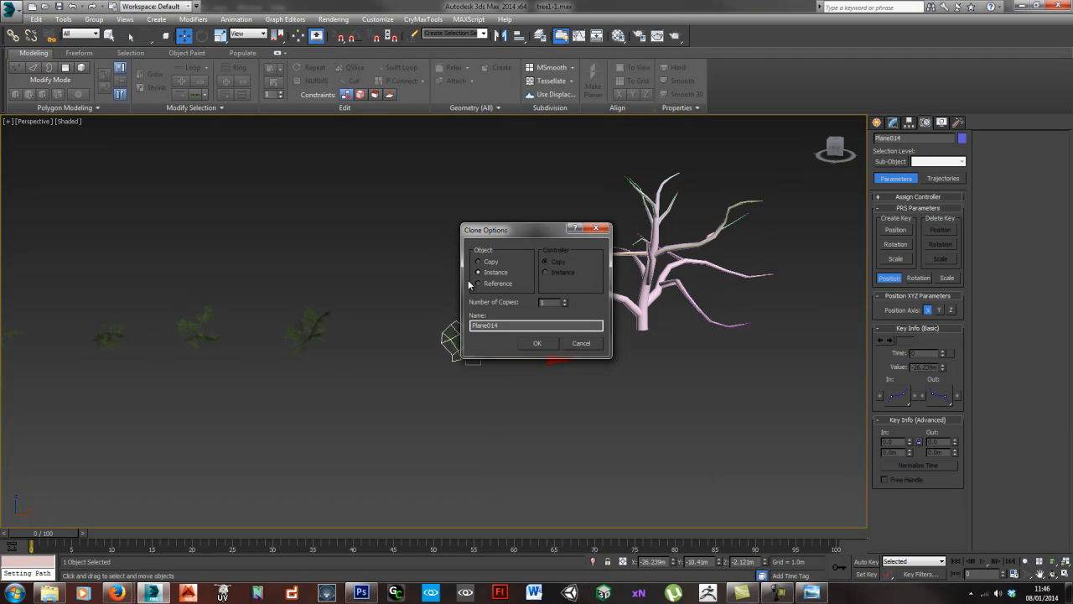
click(550, 345)
- Try removing two edge loops from the large leaf card of the original leaf cluster
middle_drag(344, 361, 409, 370)
scroll(360, 346, up, 5)
click(360, 341)
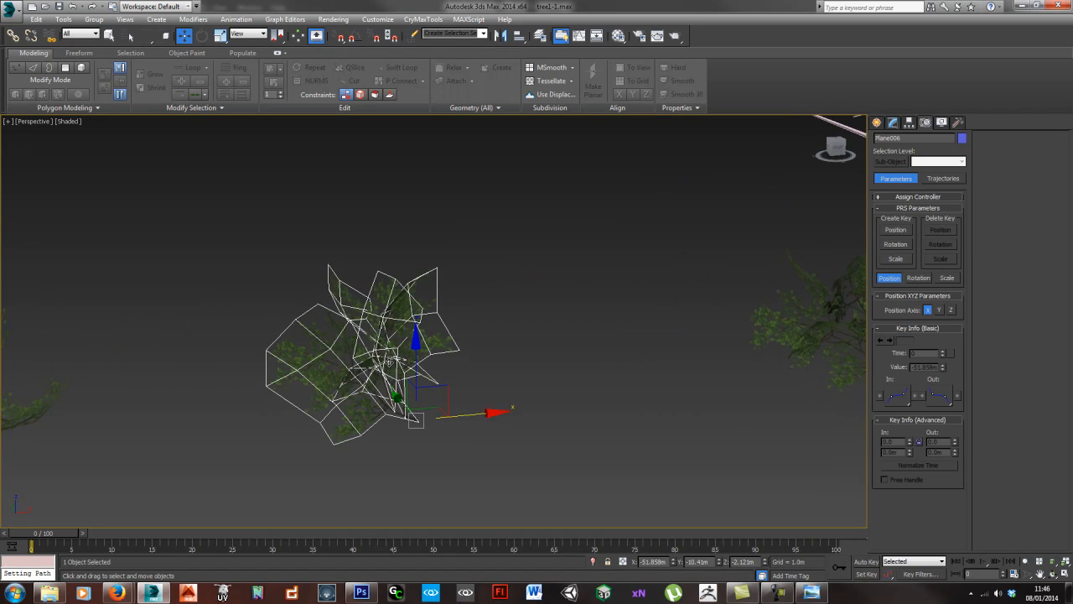
scroll(337, 359, up, 3)
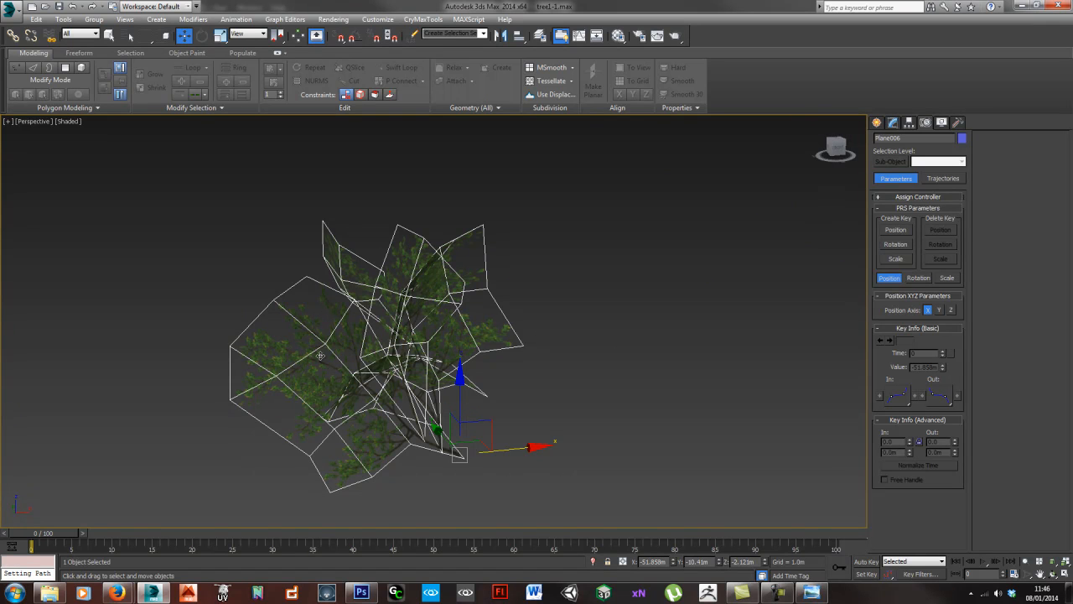
click(892, 123)
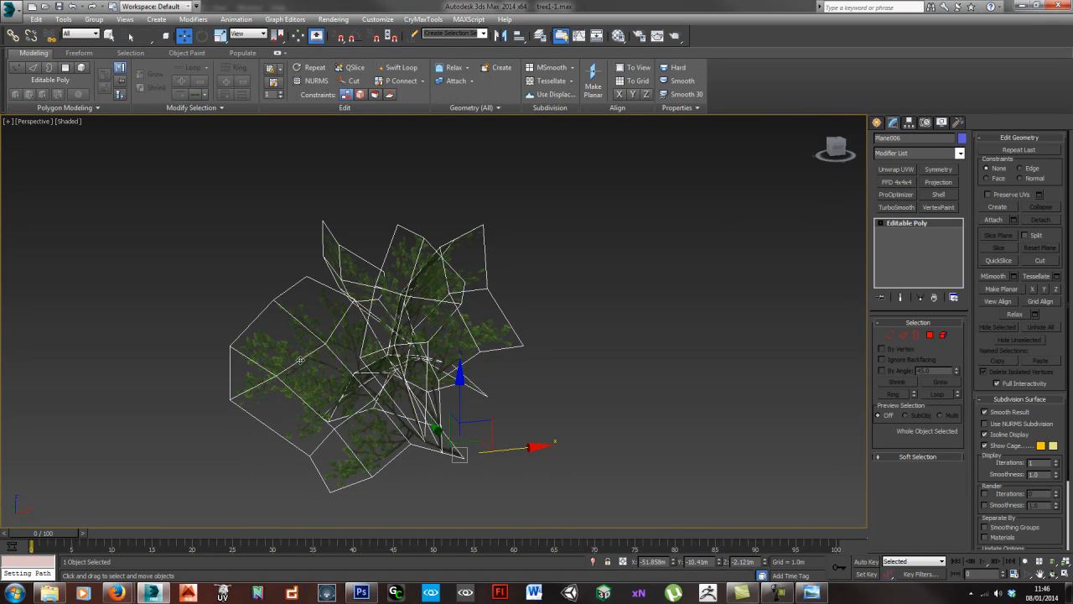
key(2)
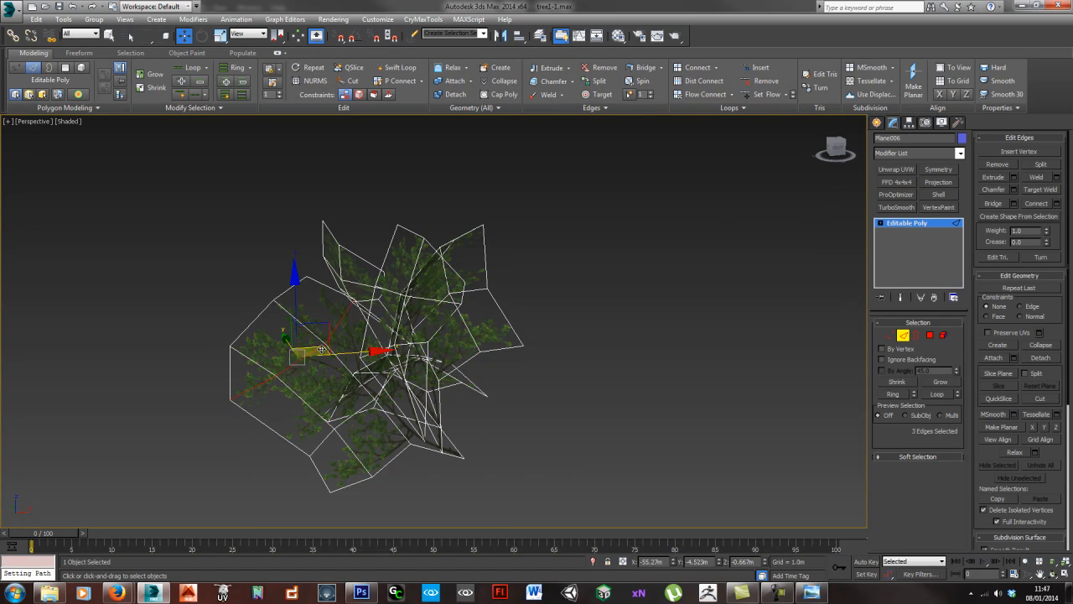
key(ctrl+d)
double_click(341, 425)
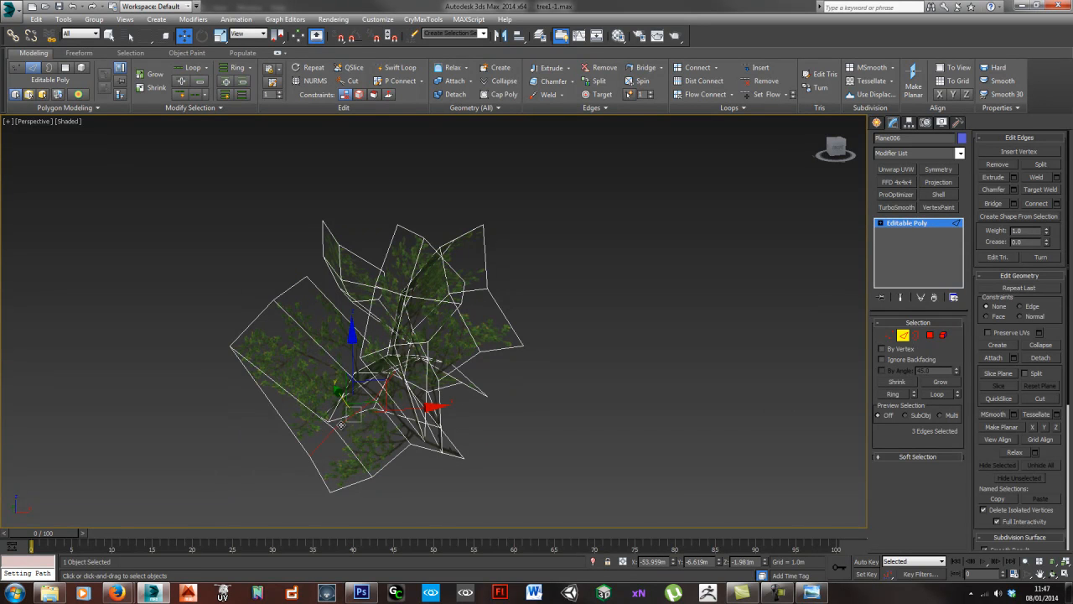
key(ctrl+BackSpace)
- Select the instanced leaf cluster to check that it follows the original, and undo the edge loop removals
middle_drag(295, 361, 64, 321)
scroll(691, 318, down, 3)
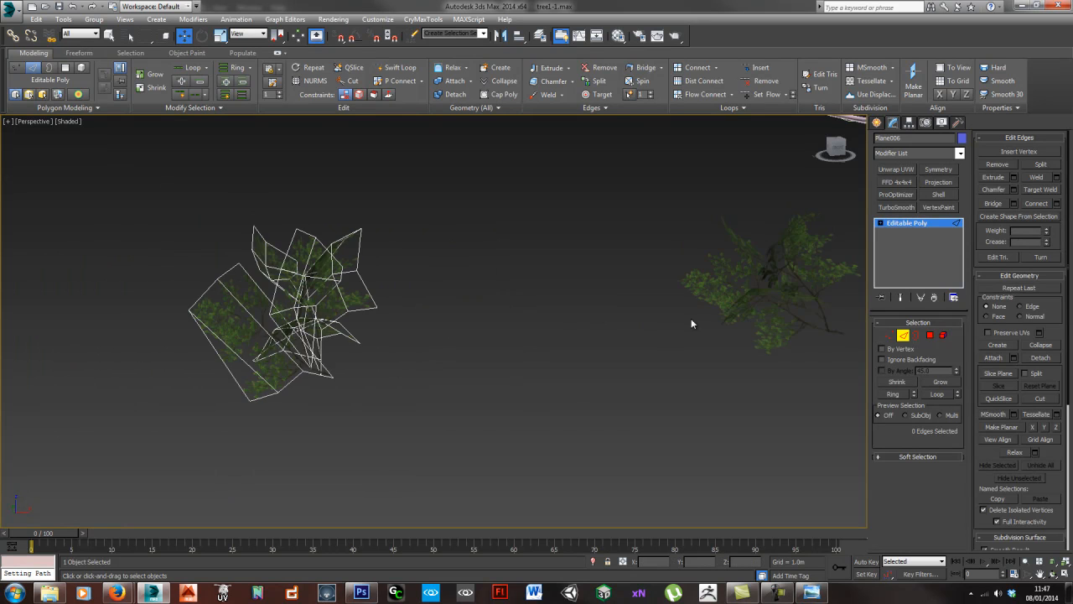
middle_drag(691, 318, 604, 309)
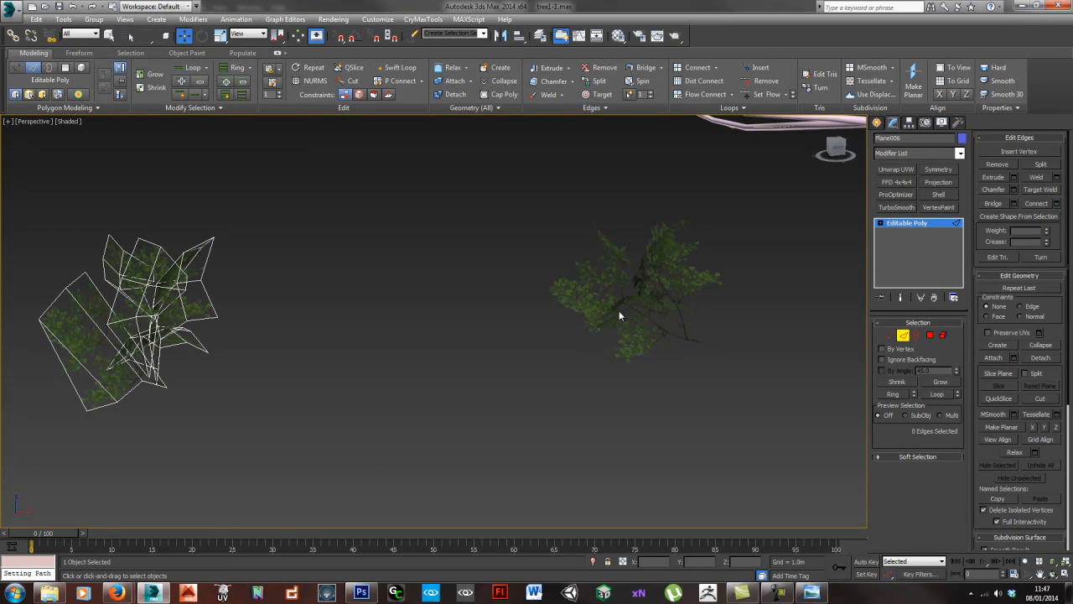
click(618, 311)
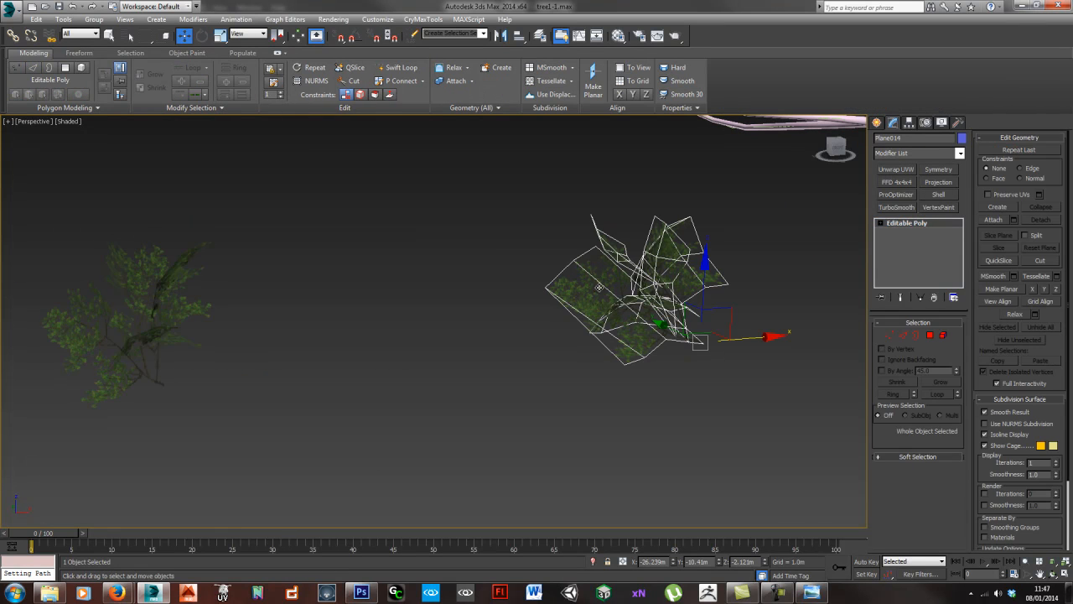
key(ctrl+z)
key(ctrl+z)
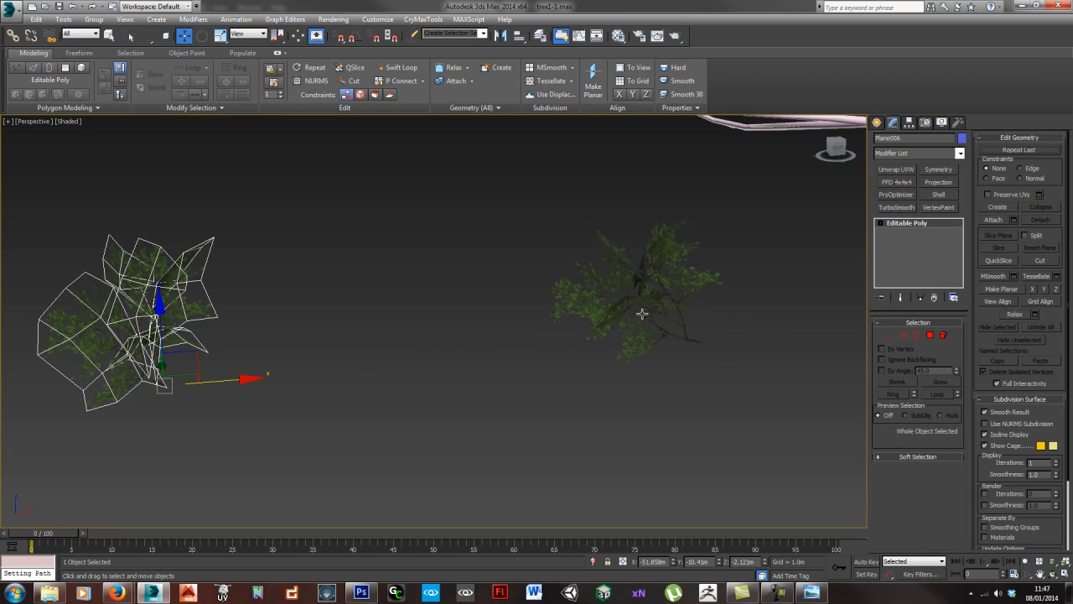
- Apply a Path Constraint to the instanced leaf cluster, picking the line of the tree's lowest branch as path
click(306, 363)
click(623, 305)
alt+middle_drag(623, 305, 512, 359)
scroll(505, 335, down, 5)
scroll(520, 352, up, 3)
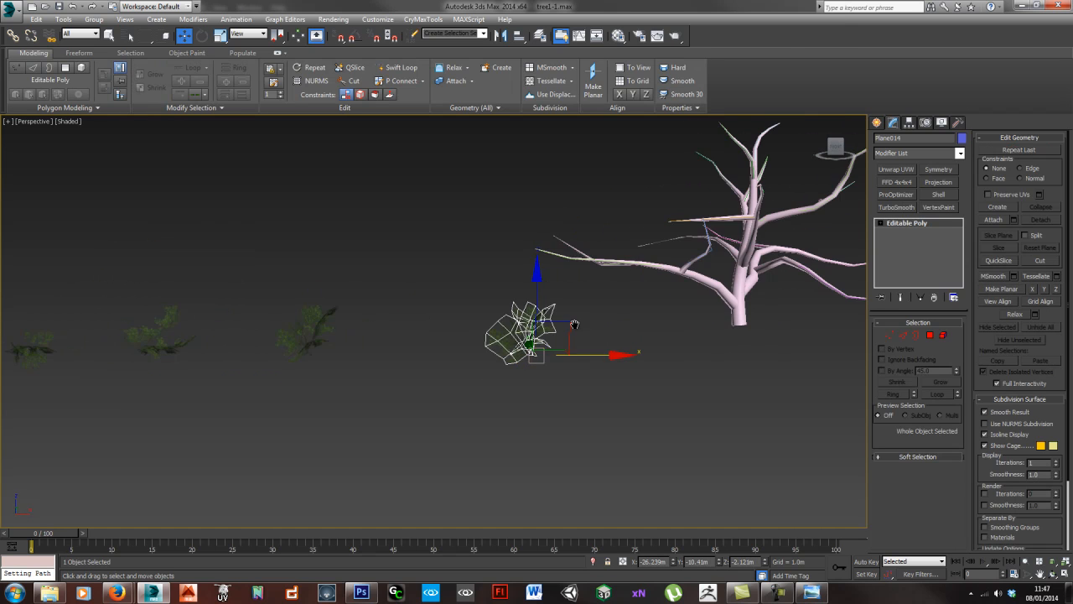
drag(491, 363, 477, 328)
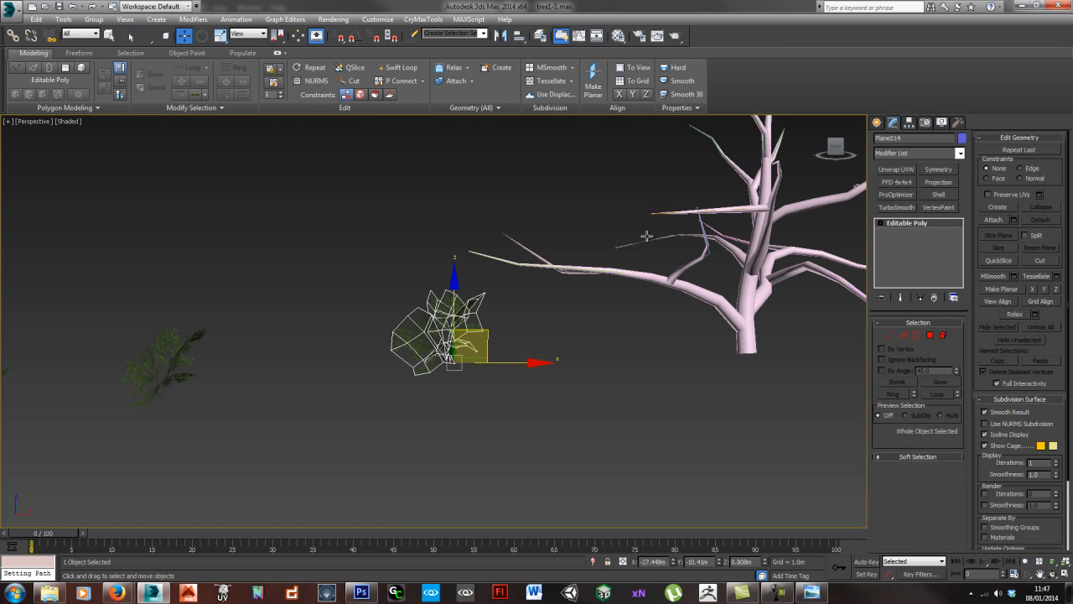
alt+middle_drag(591, 263, 523, 280)
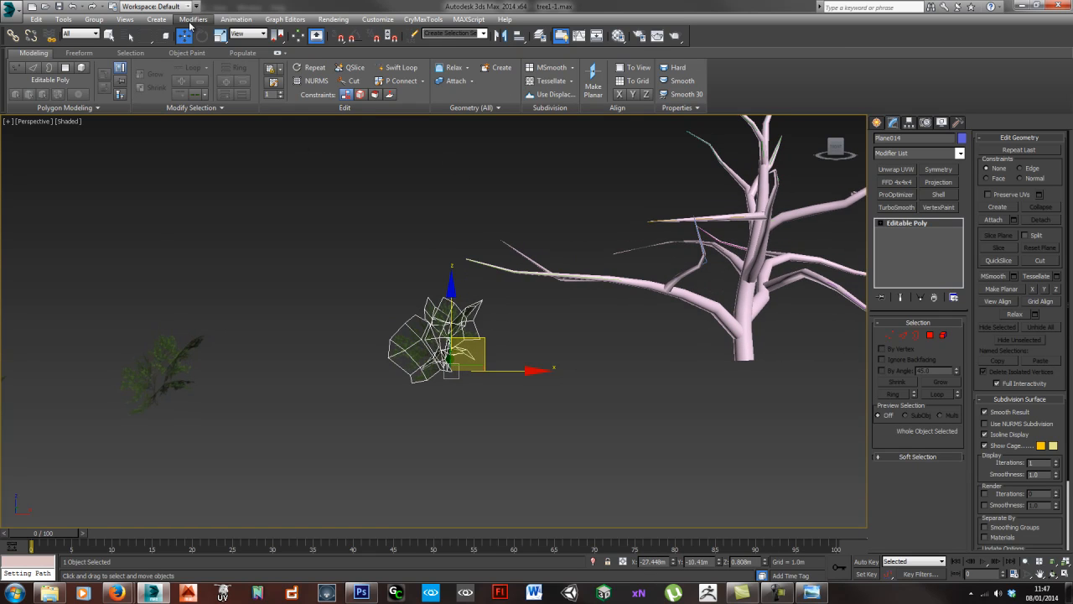
click(235, 19)
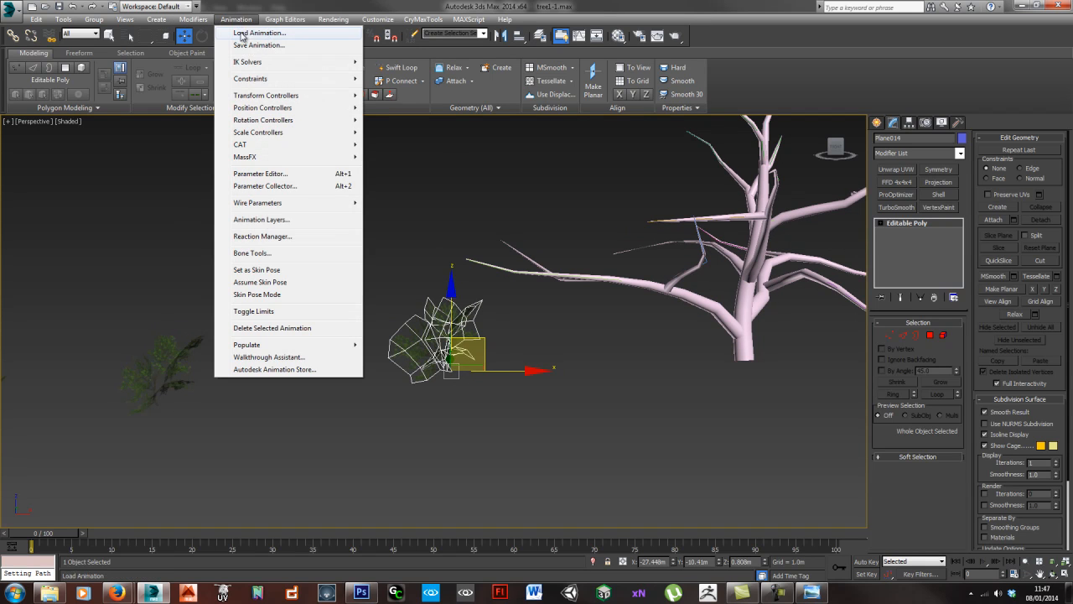
mouse_move(260, 78)
click(176, 108)
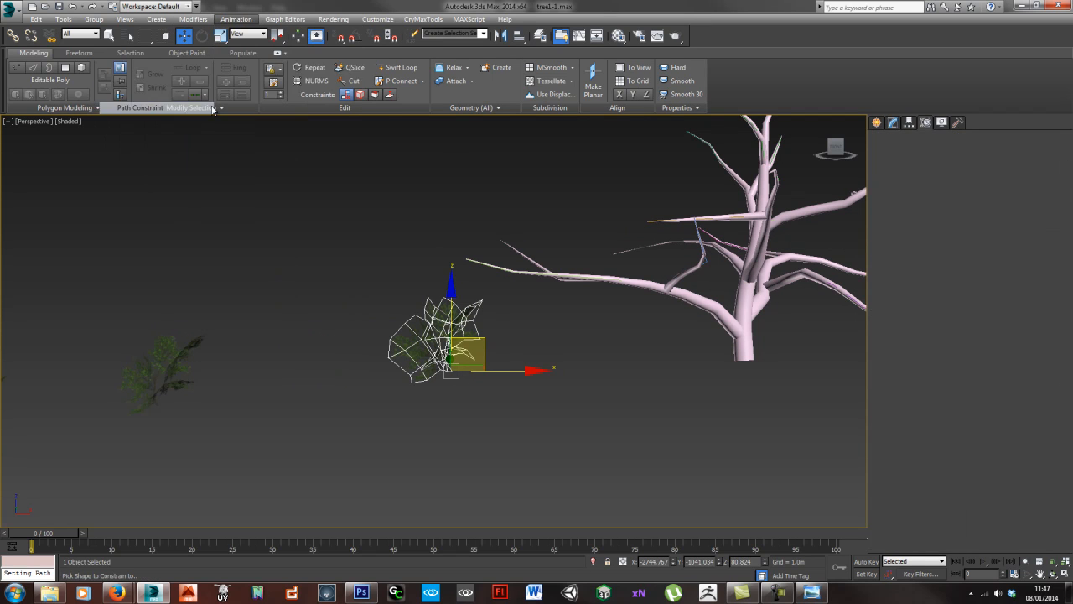
click(622, 279)
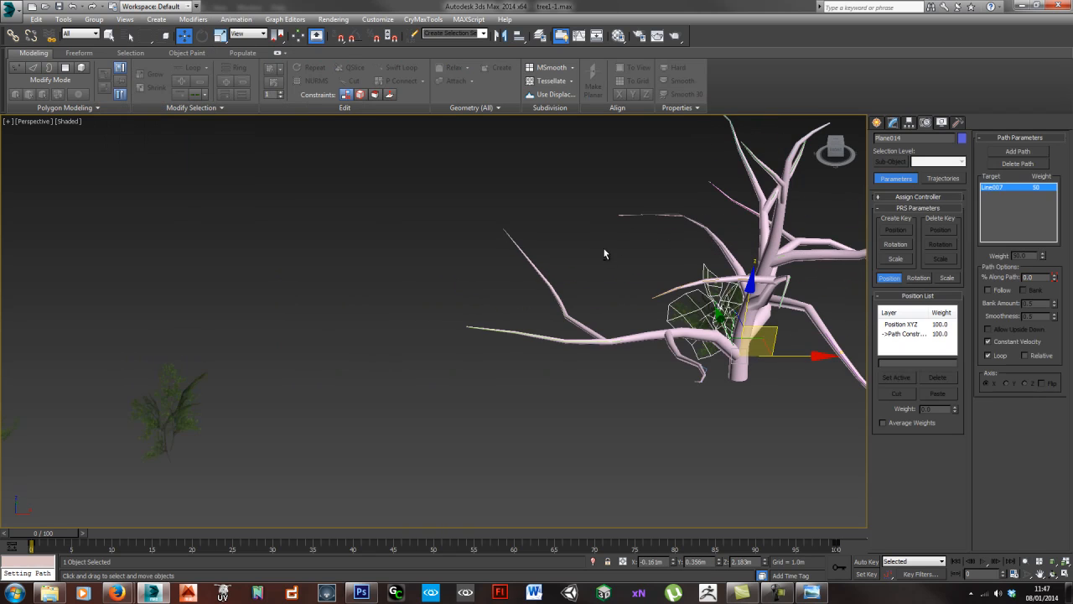
- Slide the leaf cluster to 96.587% along the lowest branch's path and rotate it to point outward from the tip
drag(762, 347, 587, 349)
key(e)
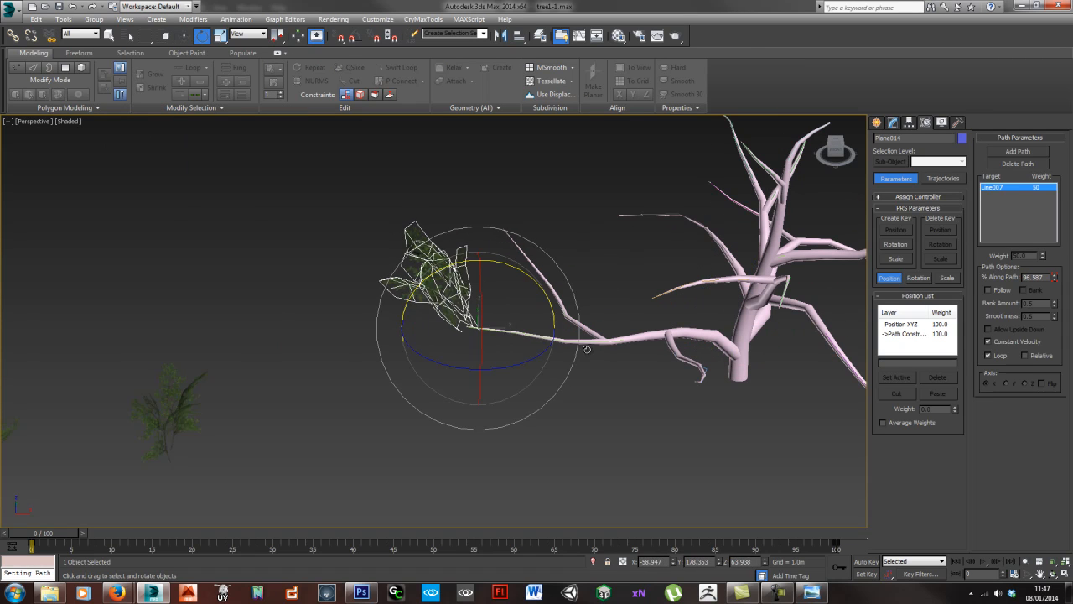
drag(539, 293, 519, 272)
scroll(463, 325, up, 10)
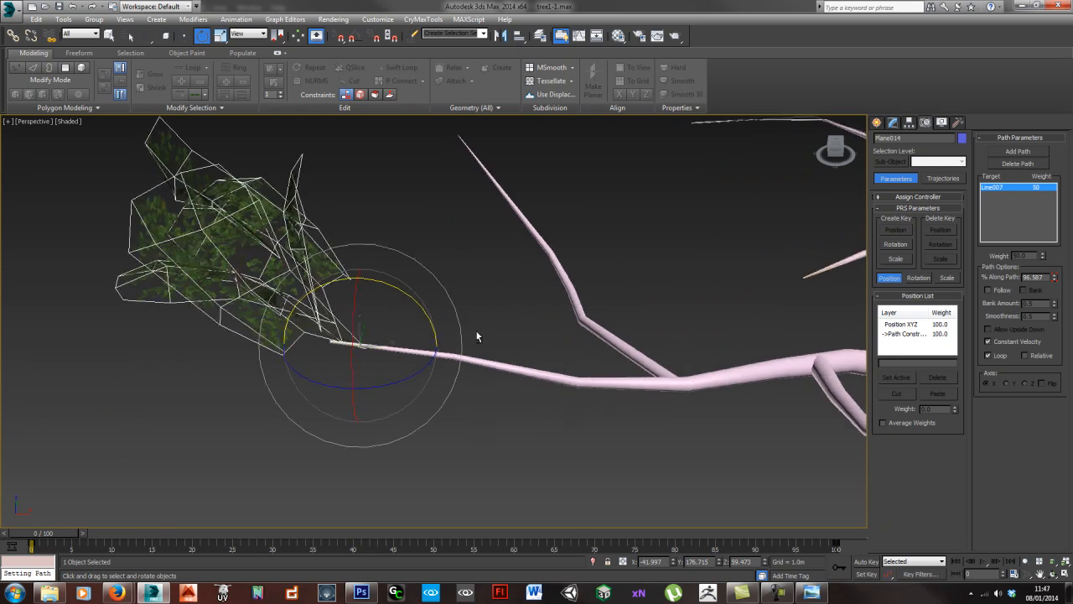
drag(222, 392, 238, 359)
alt+middle_drag(251, 362, 384, 381)
drag(381, 371, 402, 342)
middle_drag(408, 311, 374, 268)
- Clone the tip leaf cluster back along the lowest branch, placing the clone 81.183% along its path
key(w)
shift+drag(359, 298, 494, 331)
click(551, 345)
middle_drag(498, 310, 502, 295)
- Rotate the second leaf cluster around the branch so its leaves spread in a different direction from the tip cluster
key(e)
drag(525, 296, 502, 243)
alt+middle_drag(472, 320, 527, 325)
drag(527, 325, 531, 298)
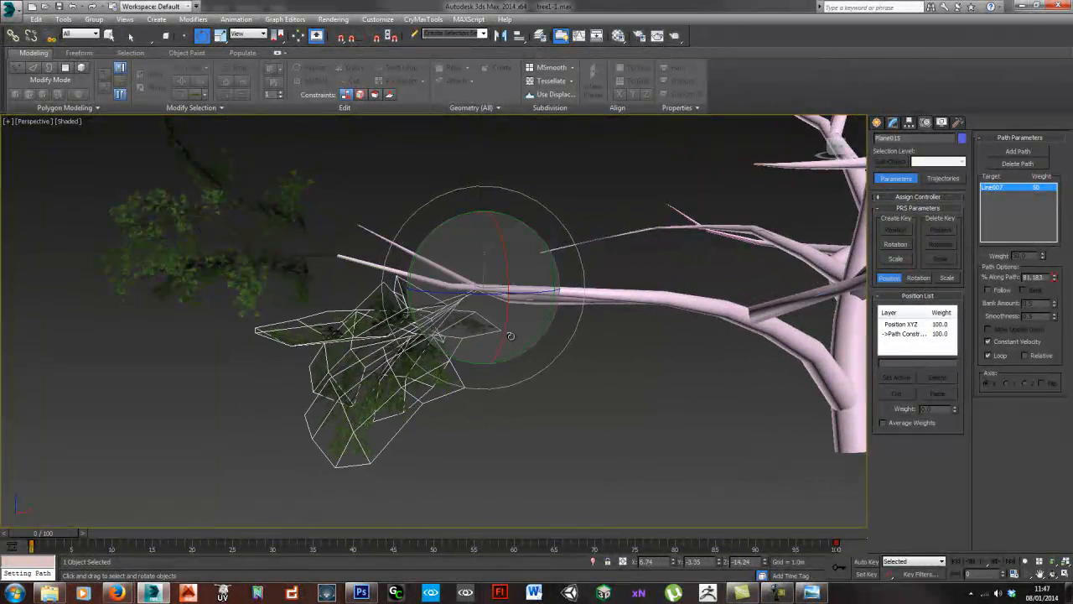
mouse_move(541, 264)
mouse_down()
mouse_move(552, 280)
mouse_move(553, 267)
mouse_move(553, 280)
mouse_up()
alt+middle_drag(553, 280, 420, 306)
- Create an instance of the second leaf cluster further back on the branch, 42.791% along the path
key(w)
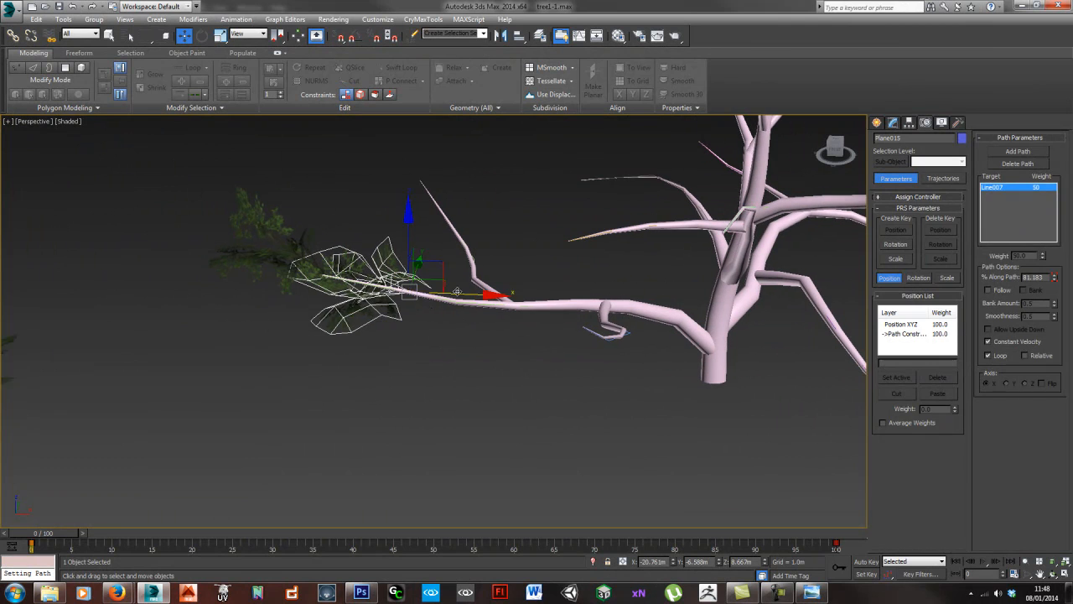
shift+drag(417, 305, 570, 303)
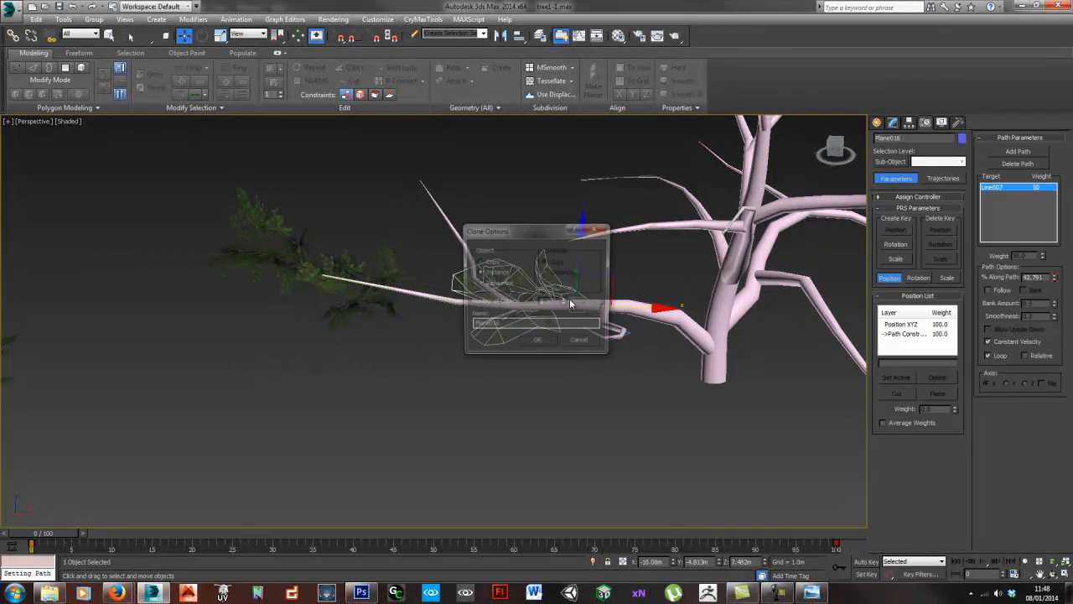
click(539, 340)
mouse_move(414, 330)
alt+middle_down()
mouse_move(514, 341)
mouse_move(268, 357)
mouse_move(498, 324)
mouse_move(523, 333)
mouse_move(135, 325)
alt+middle_up()
alt+middle_drag(586, 317, 549, 276)
- Select the second leaf cluster again, rotate it to hang below the branch and rescale it
click(453, 303)
alt+middle_drag(452, 303, 460, 335)
key(e)
drag(474, 312, 557, 247)
key(r)
drag(501, 275, 490, 267)
key(e)
drag(566, 229, 571, 237)
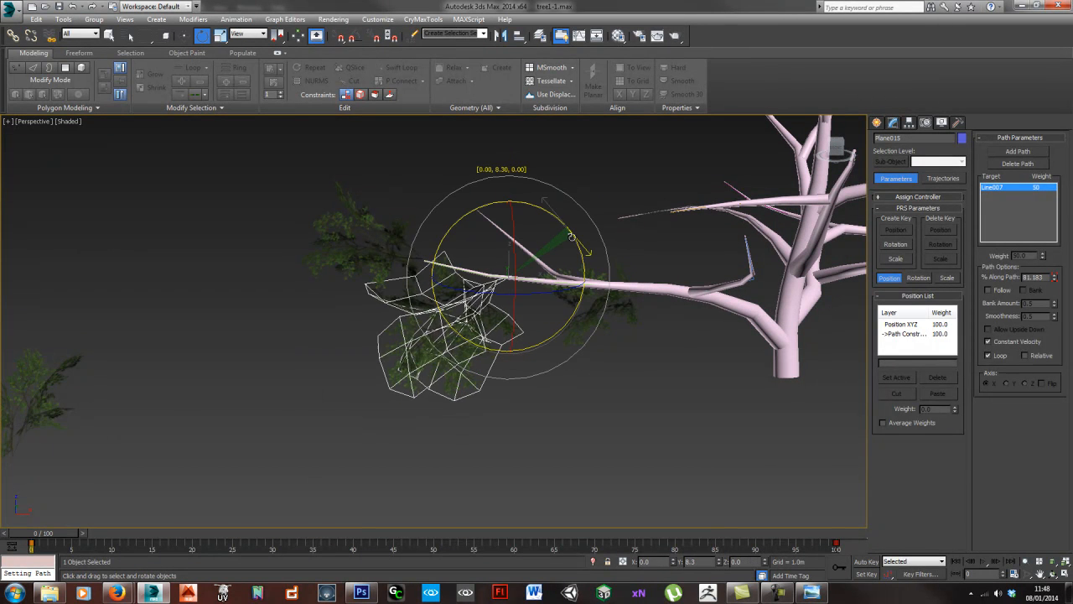
- Slide the third leaf cluster to 66.284% along the path and rotate it to point upward and outward
click(598, 307)
mouse_move(637, 327)
mouse_down()
mouse_move(701, 289)
mouse_move(702, 267)
mouse_up()
drag(709, 351, 717, 347)
key(w)
drag(679, 267, 600, 267)
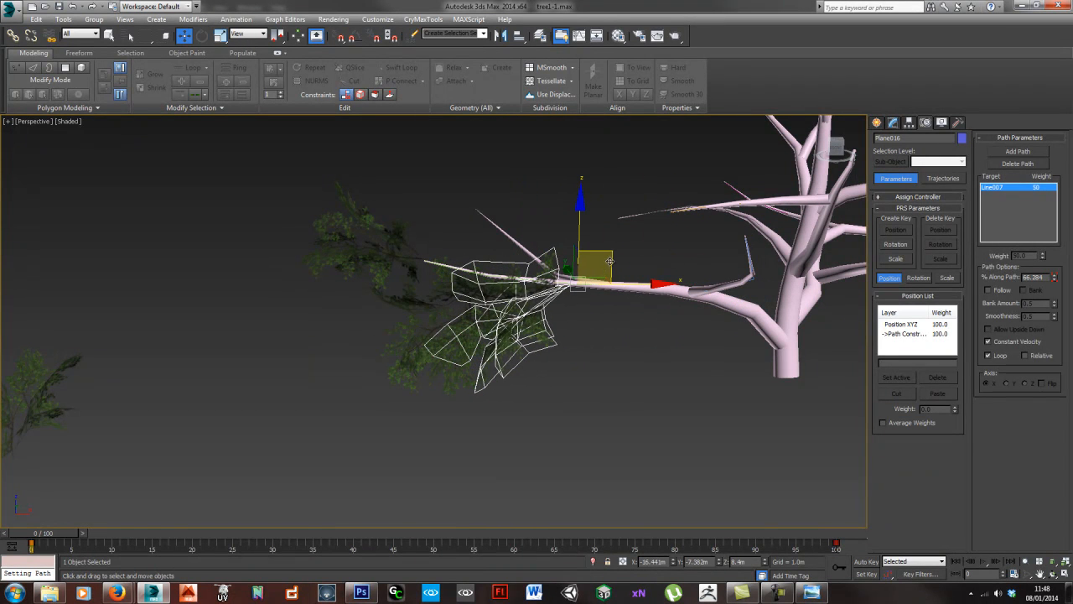
drag(630, 235, 659, 268)
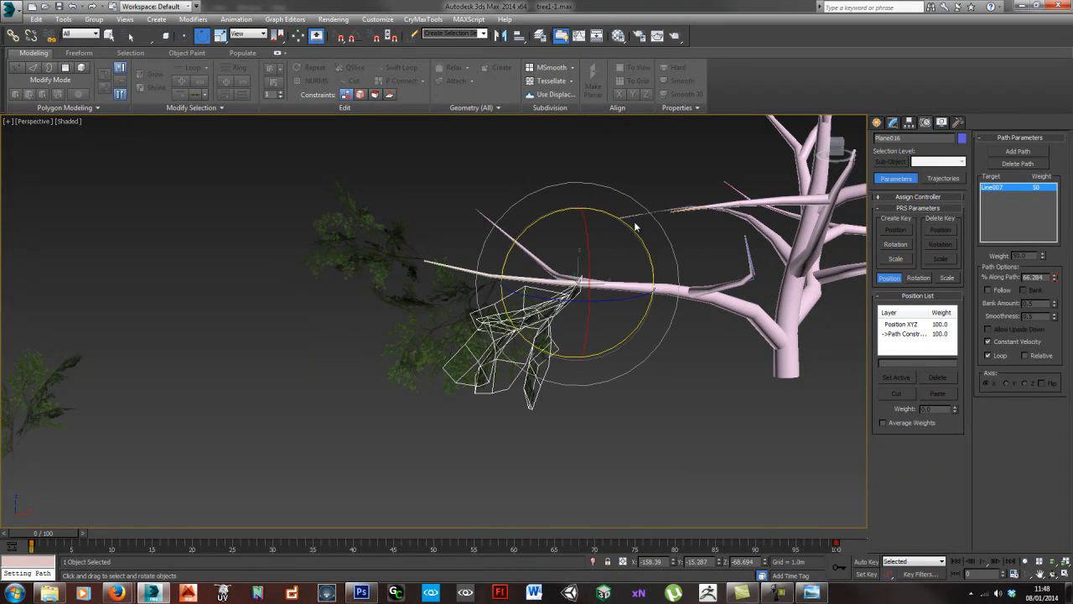
drag(630, 230, 678, 322)
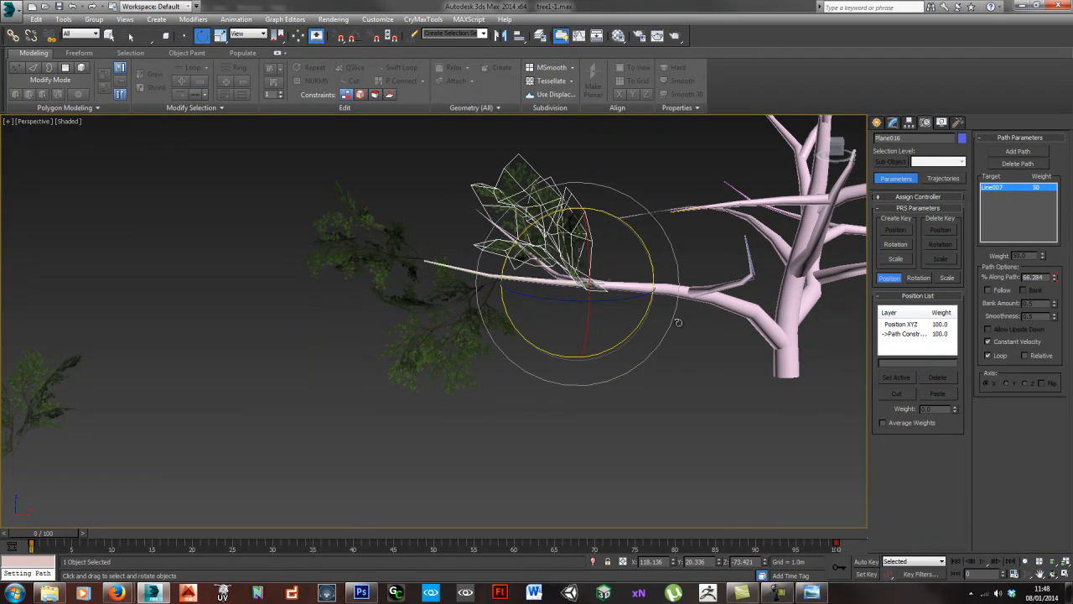
- Scale the third leaf cluster, adjust its rotation around the branch, and deselect it
key(r)
drag(567, 277, 542, 257)
alt+middle_drag(529, 279, 567, 278)
key(e)
drag(524, 255, 492, 303)
click(577, 392)
- Create one instance of a differently shaped source leaf cluster, placed closer to the tree
alt+middle_drag(577, 390, 410, 355)
scroll(445, 313, down, 5)
click(263, 361)
key(w)
shift+drag(291, 383, 475, 387)
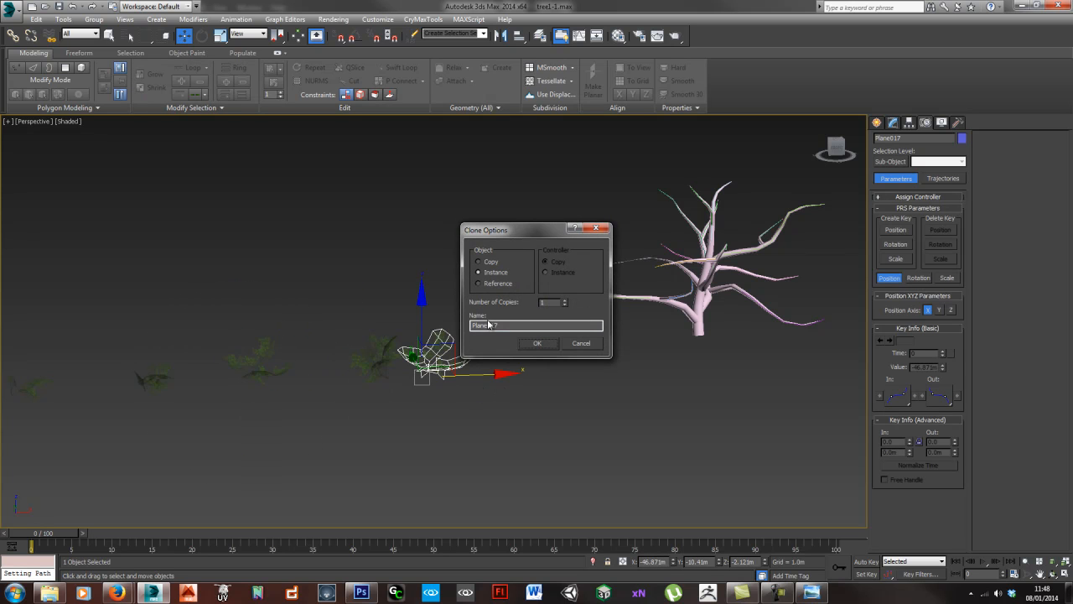
click(538, 343)
- Constrain the newly instanced leaf cluster to the lowest branch's line with a Path Constraint
scroll(495, 381, up, 2)
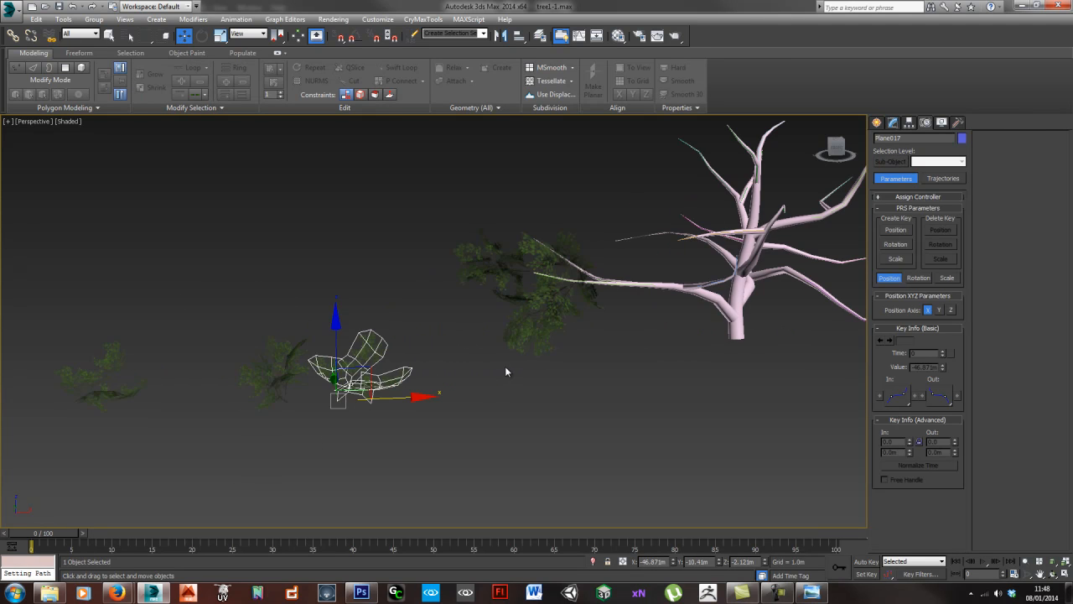
click(236, 19)
mouse_move(256, 78)
click(140, 108)
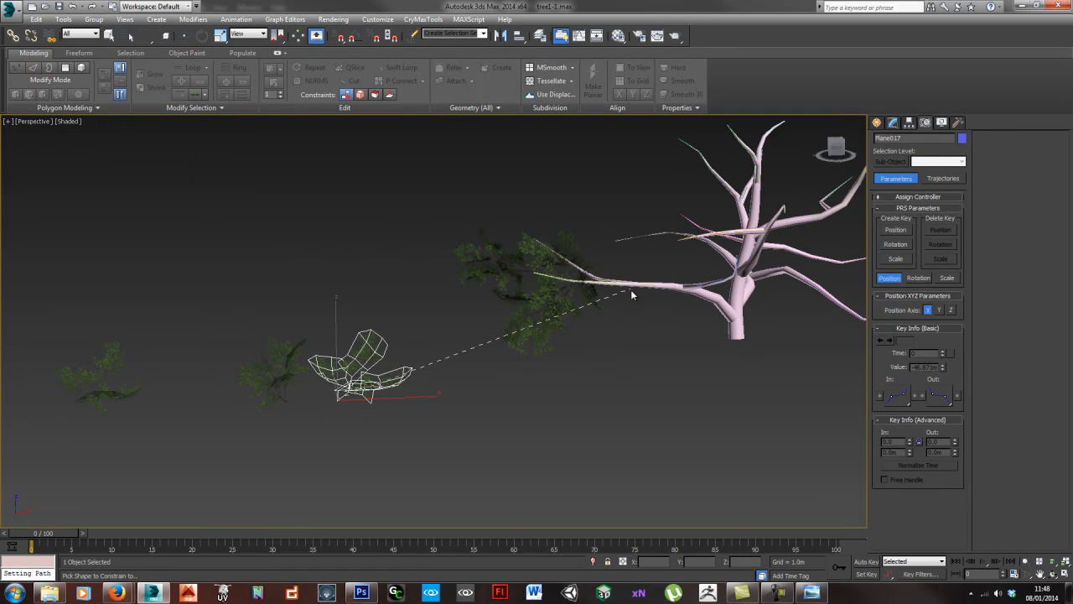
click(635, 288)
- Slide the new leaf cluster to 98.986% along the path, turn it outward and scale it uniformly
alt+middle_drag(606, 297, 671, 325)
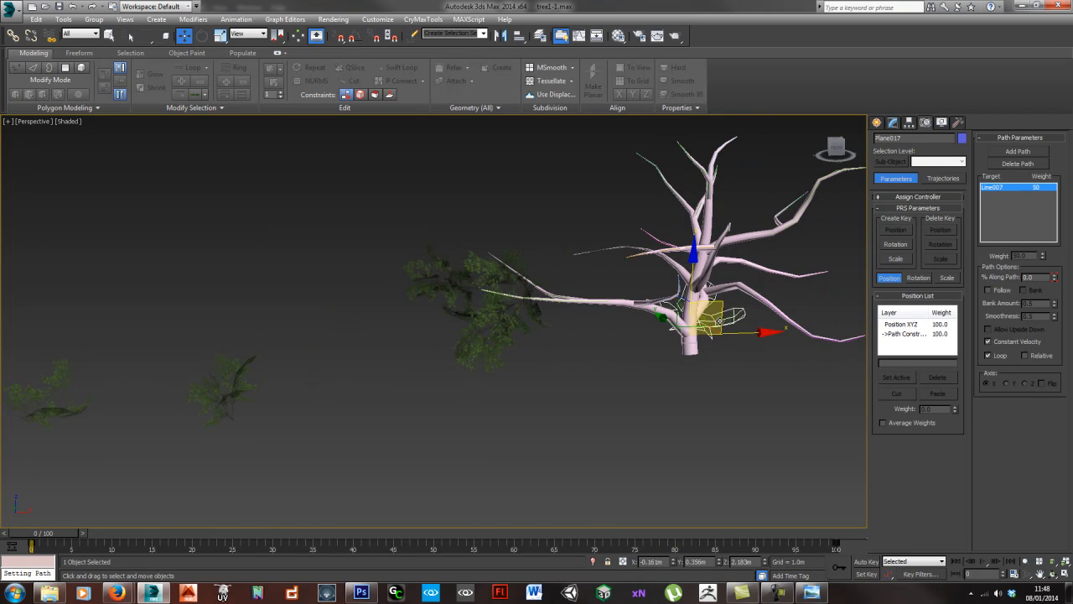
drag(723, 313, 546, 323)
key(e)
key(r)
drag(476, 290, 478, 273)
middle_drag(498, 304, 494, 312)
scroll(493, 312, up, 5)
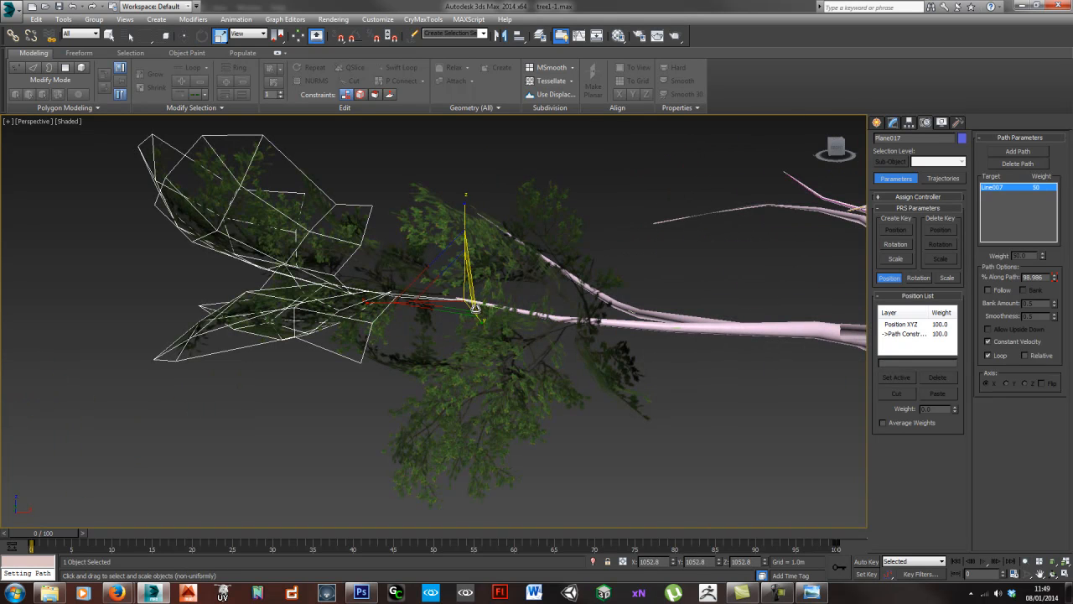
- Set the third leaf cluster at 69.693% along the path and rotate the new cluster around the branch tip
drag(502, 278, 566, 285)
key(ctrl+z)
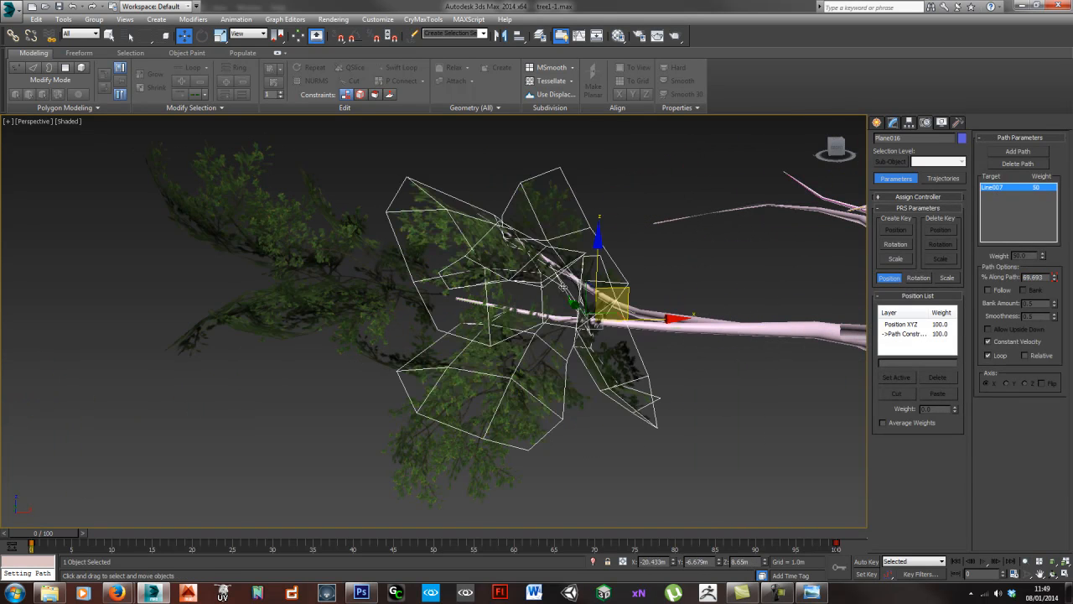
click(374, 300)
alt+middle_drag(506, 268, 483, 308)
key(e)
drag(461, 329, 457, 372)
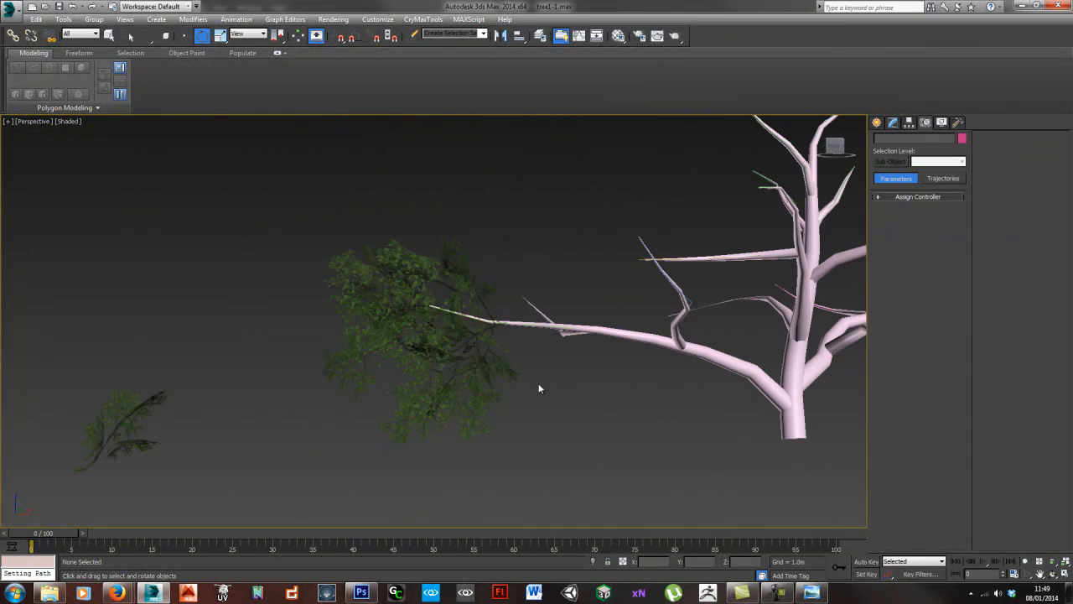
alt+middle_drag(525, 356, 435, 363)
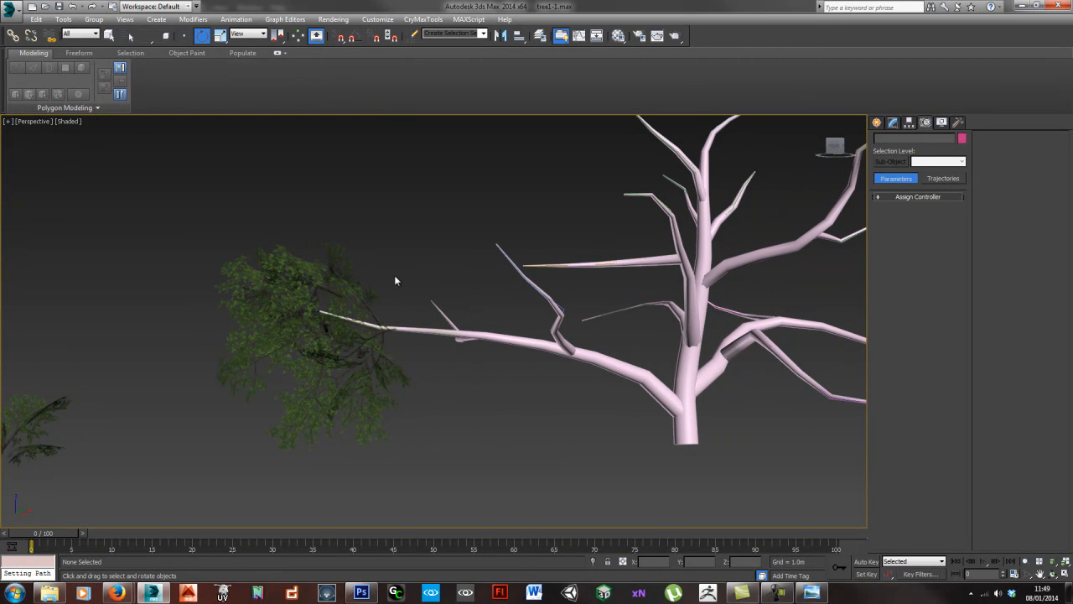
- Rotate two of the leaf clusters at the end of the lowest branch to vary how they spread around its tip
click(357, 404)
alt+middle_drag(356, 404, 423, 343)
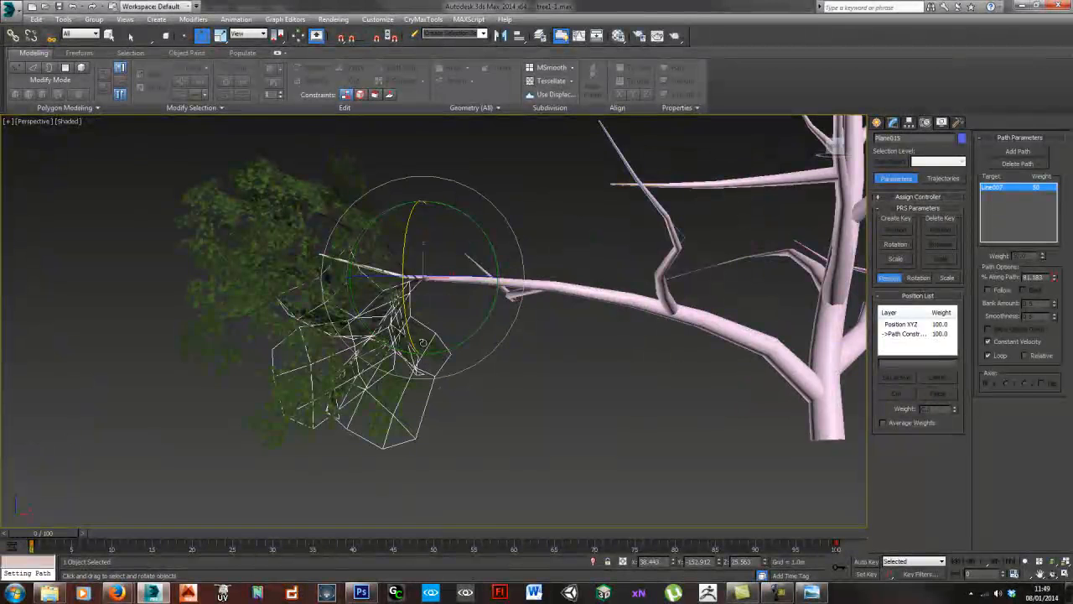
drag(487, 317, 463, 332)
click(288, 406)
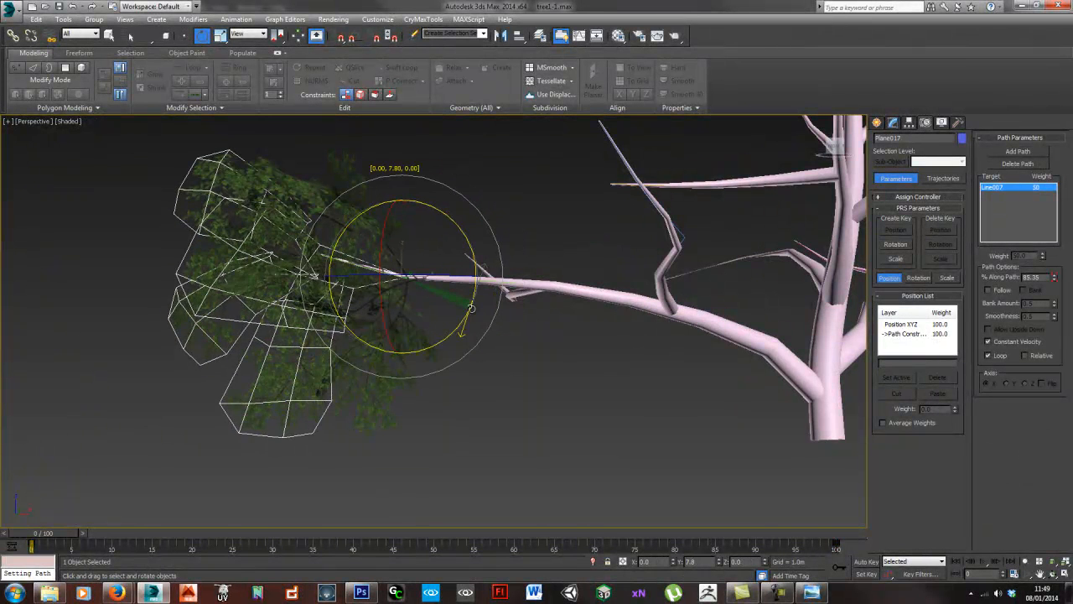
click(534, 420)
middle_drag(513, 398, 433, 370)
scroll(433, 386, down, 5)
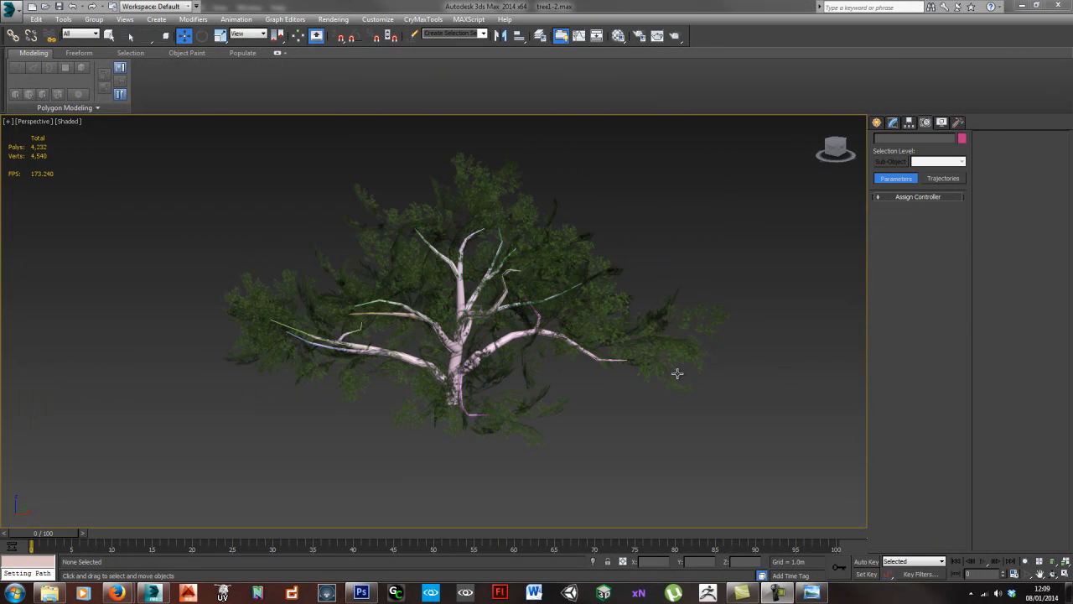
- Examine the fully foliated tree from several sides, from close up and from a distance, checking how the leaf clusters cover the branches
alt+middle_drag(547, 391, 516, 395)
middle_drag(463, 420, 522, 332)
scroll(511, 377, up, 3)
scroll(493, 338, up, 3)
scroll(534, 333, down, 4)
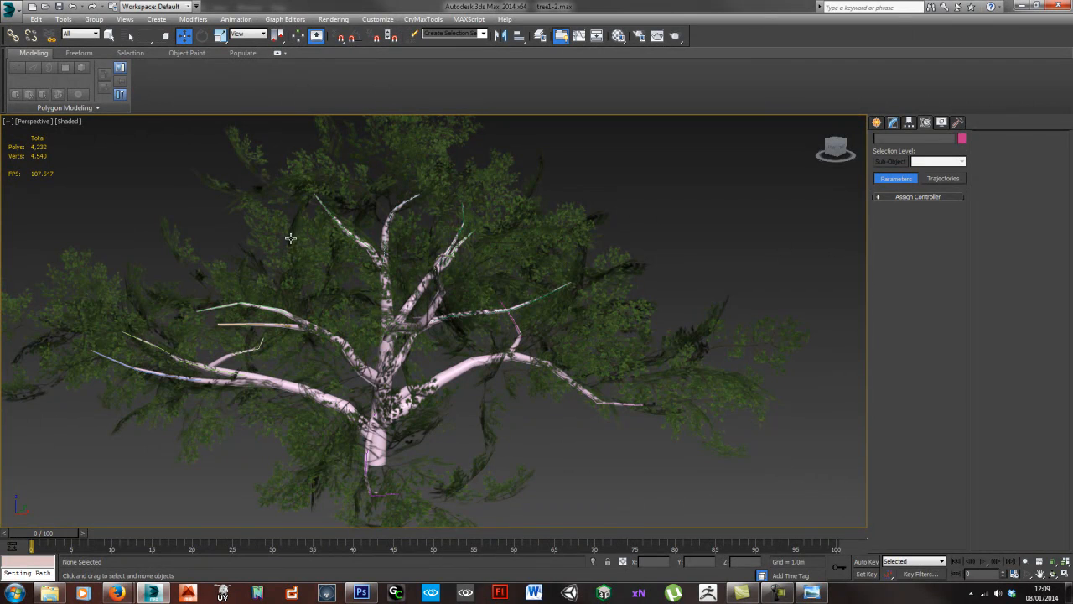
alt+middle_drag(291, 244, 313, 206)
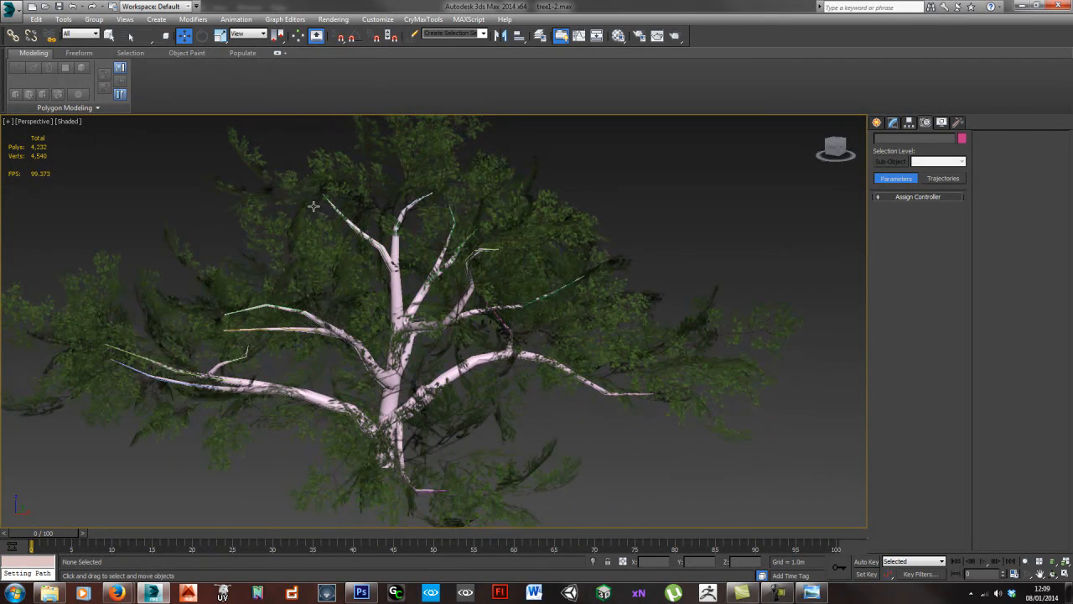
alt+middle_drag(305, 246, 509, 301)
alt+middle_drag(585, 263, 400, 321)
scroll(395, 344, down, 3)
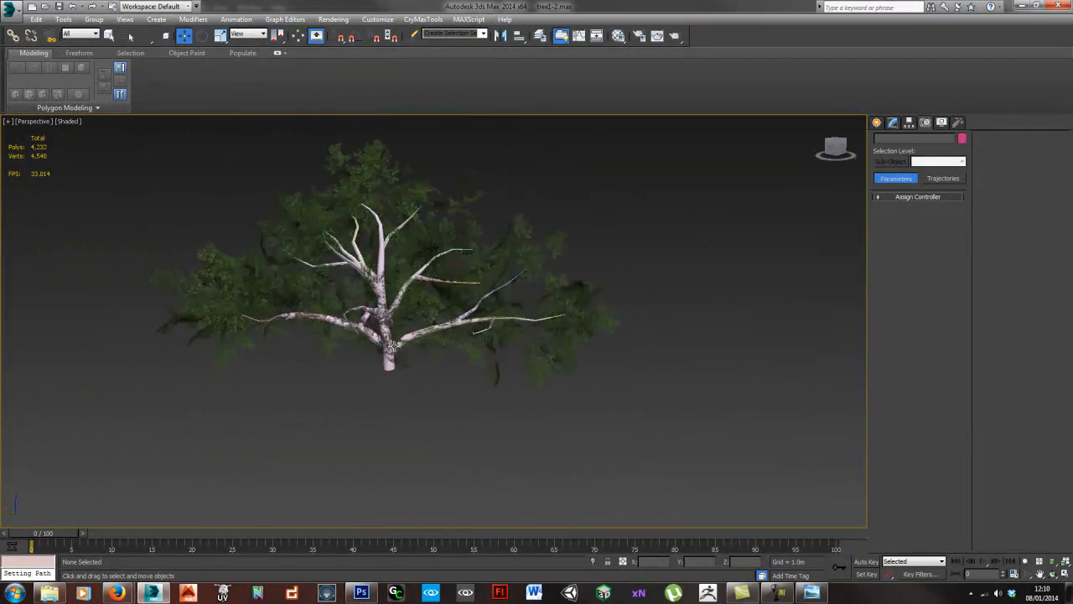
scroll(451, 328, up, 5)
alt+middle_drag(402, 335, 456, 324)
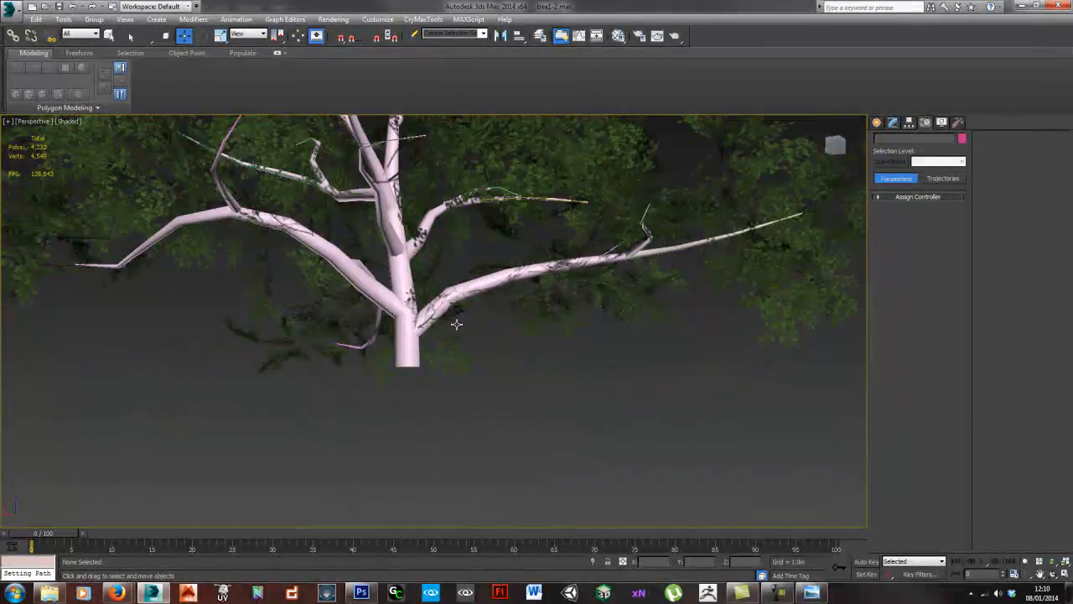
- Select the trunk together with the branch cylinders attached to it, leaving the leaf clusters out of the selection
click(413, 359)
scroll(413, 352, up, 5)
scroll(413, 313, down, 6)
alt+middle_drag(410, 341, 409, 328)
ctrl+click(362, 316)
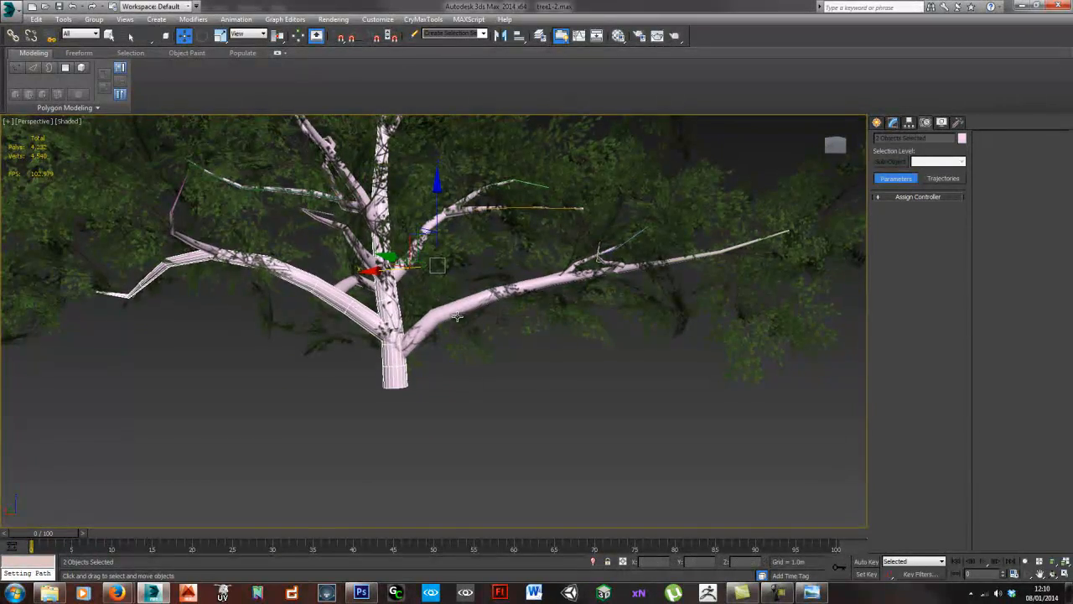
scroll(462, 313, up, 4)
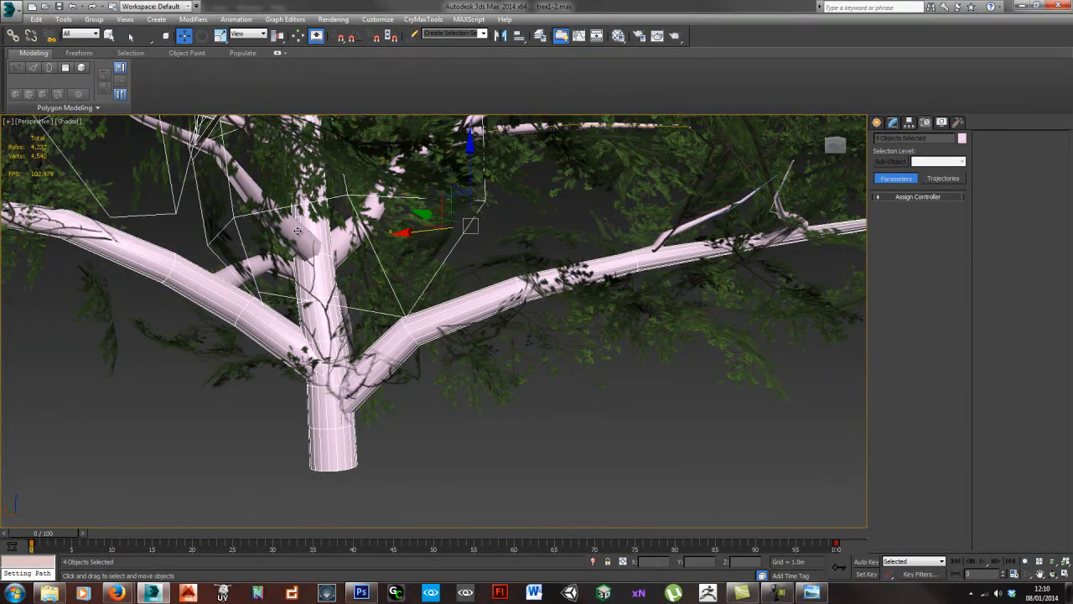
alt+middle_drag(299, 231, 581, 262)
alt+middle_drag(568, 194, 504, 234)
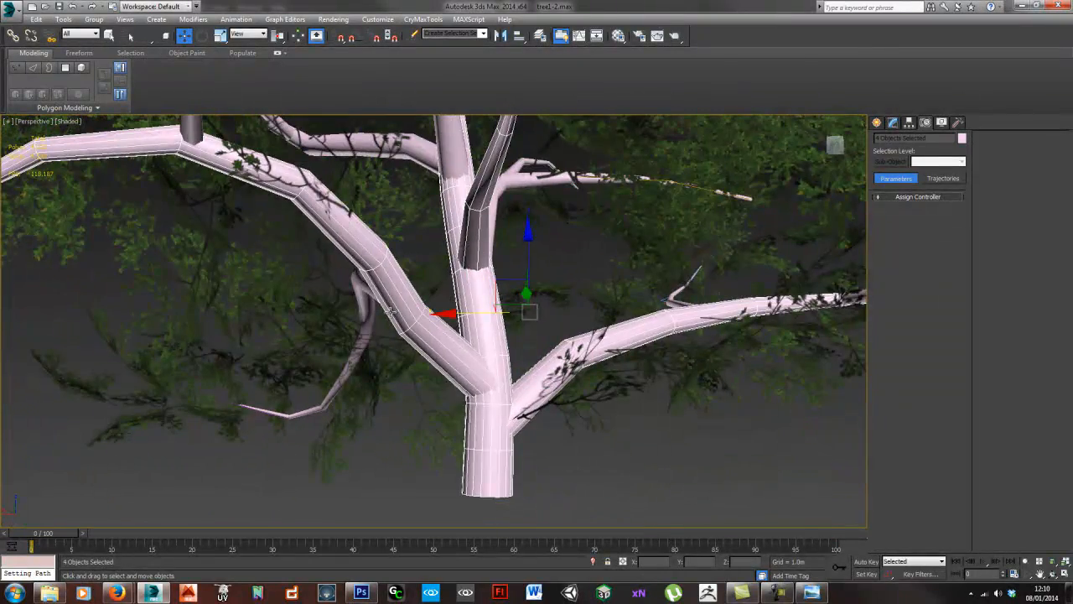
alt+middle_drag(397, 263, 472, 287)
scroll(467, 238, up, 3)
ctrl+click(466, 239)
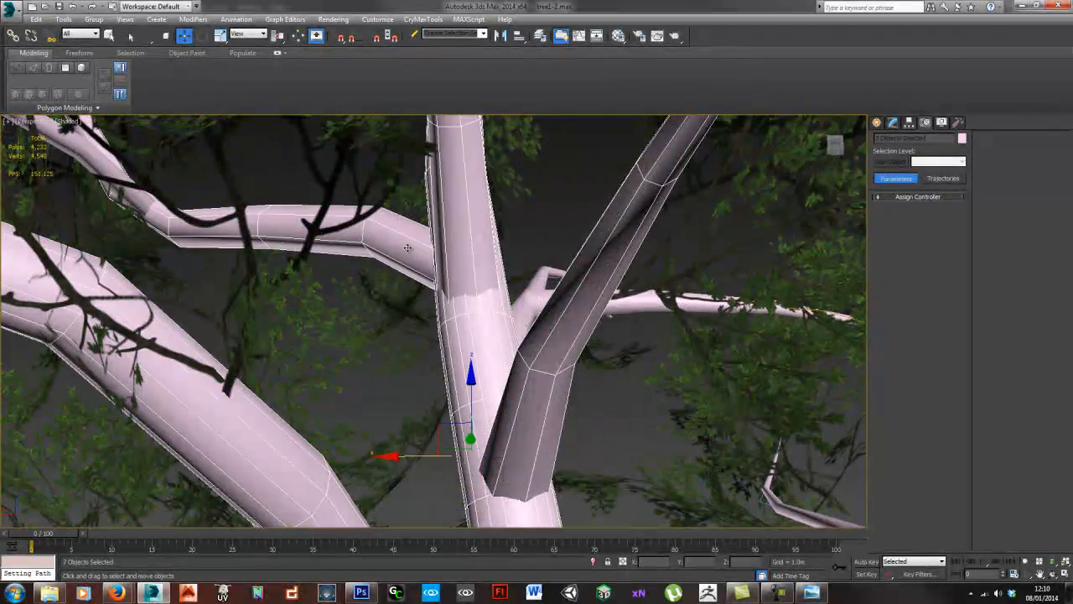
alt+middle_drag(537, 249, 504, 283)
middle_drag(436, 400, 460, 381)
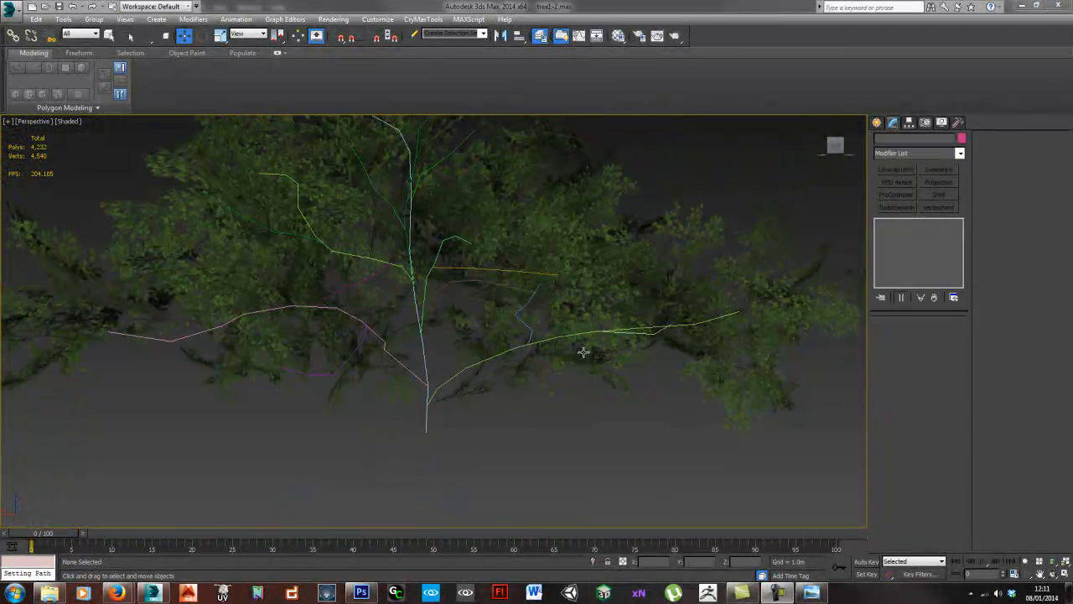
- Unhide the trunk layer and hide the 0 (default) layer, keeping the layer window clear of the branches
alt+middle_drag(583, 352, 587, 365)
drag(1072, 176, 520, 234)
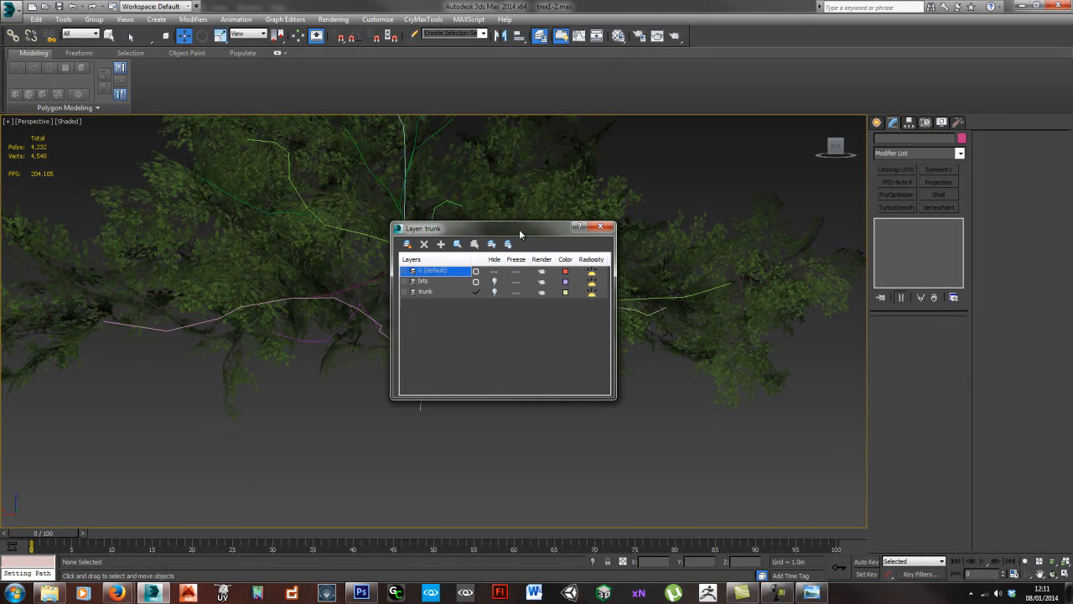
click(495, 292)
click(495, 293)
click(495, 292)
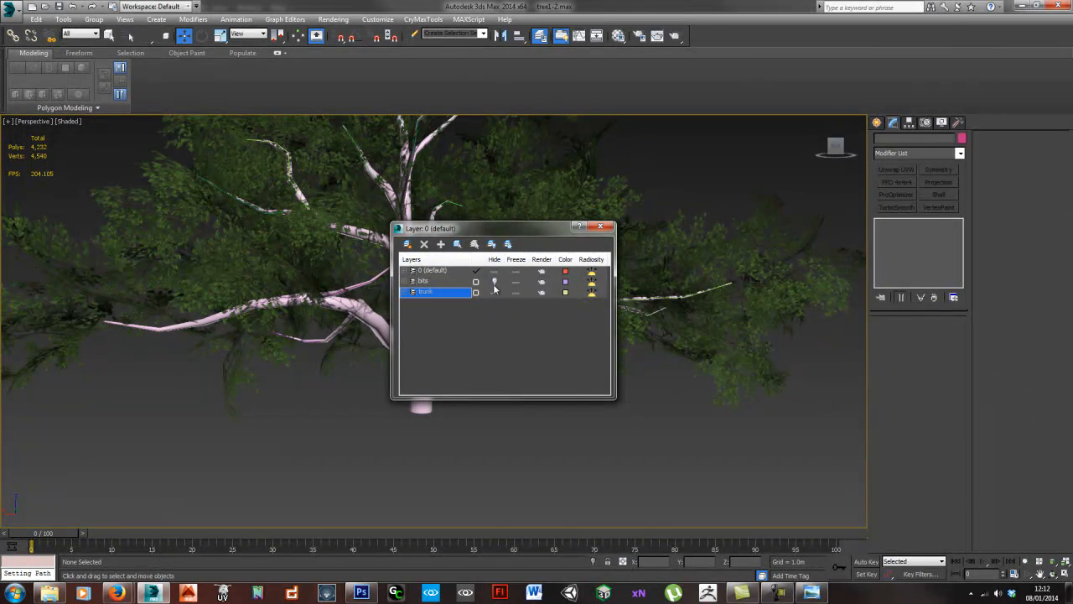
click(494, 271)
drag(473, 232, 574, 325)
alt+middle_drag(453, 309, 434, 352)
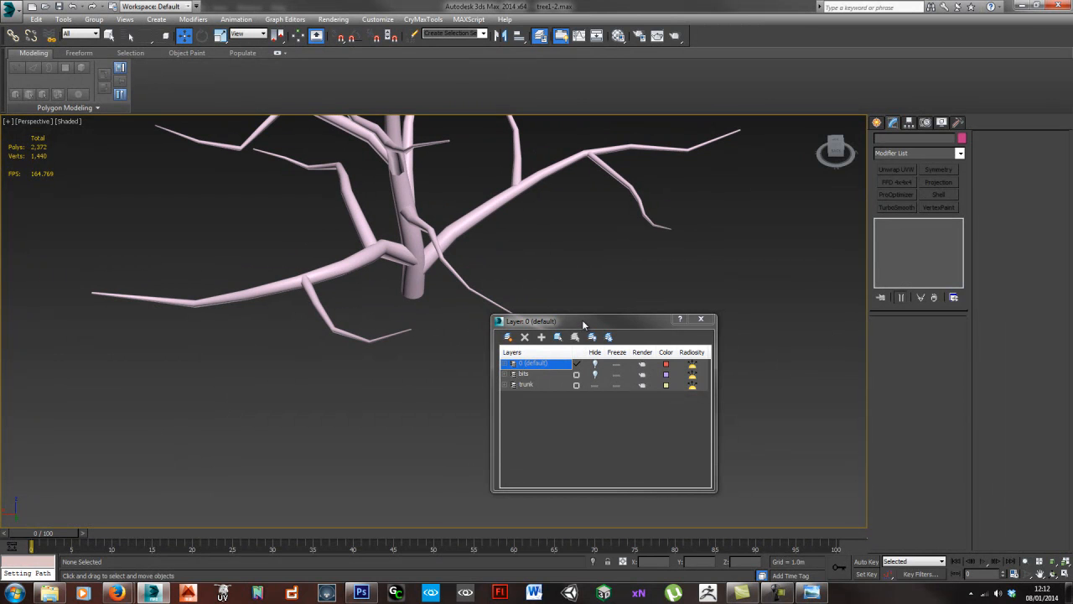
drag(581, 319, 845, 272)
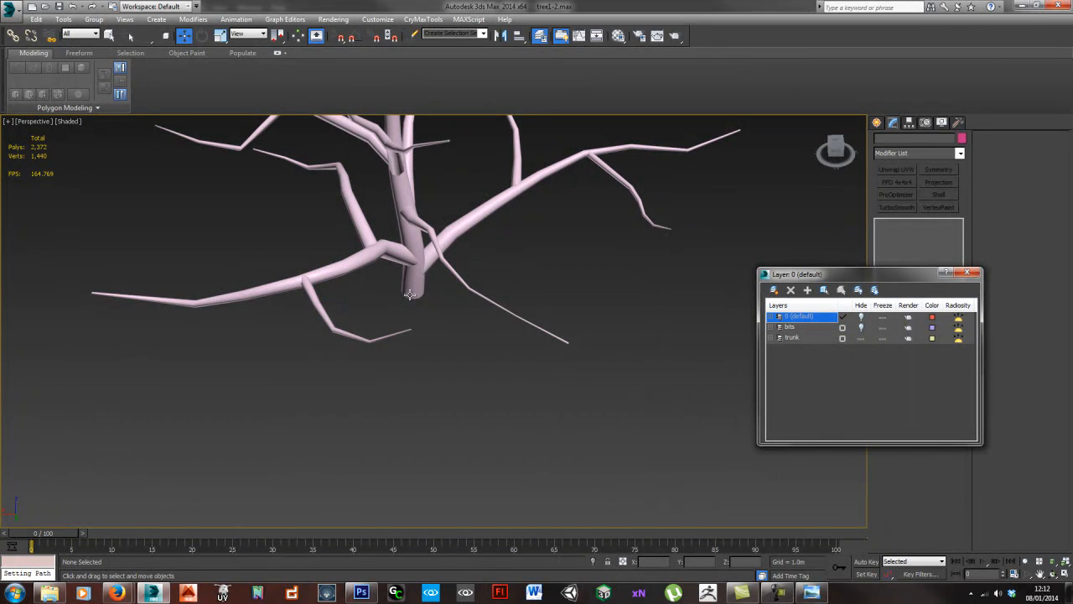
- Select the main trunk cylinder and bring its base into close view
click(411, 268)
alt+middle_drag(467, 350, 461, 347)
middle_drag(418, 267, 448, 337)
scroll(454, 327, up, 3)
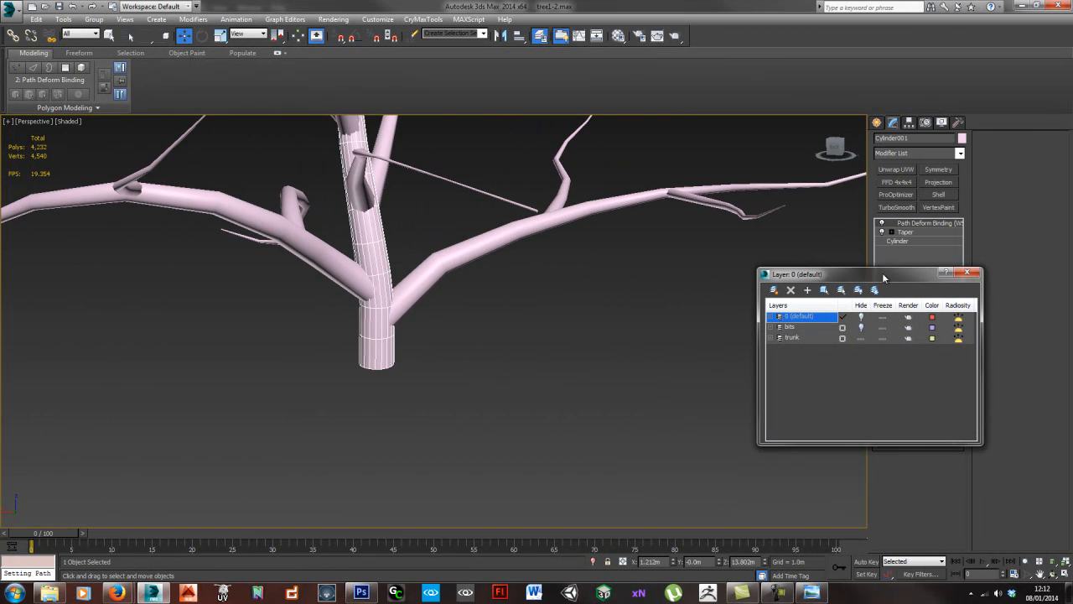
drag(882, 273, 619, 321)
alt+middle_drag(344, 387, 287, 370)
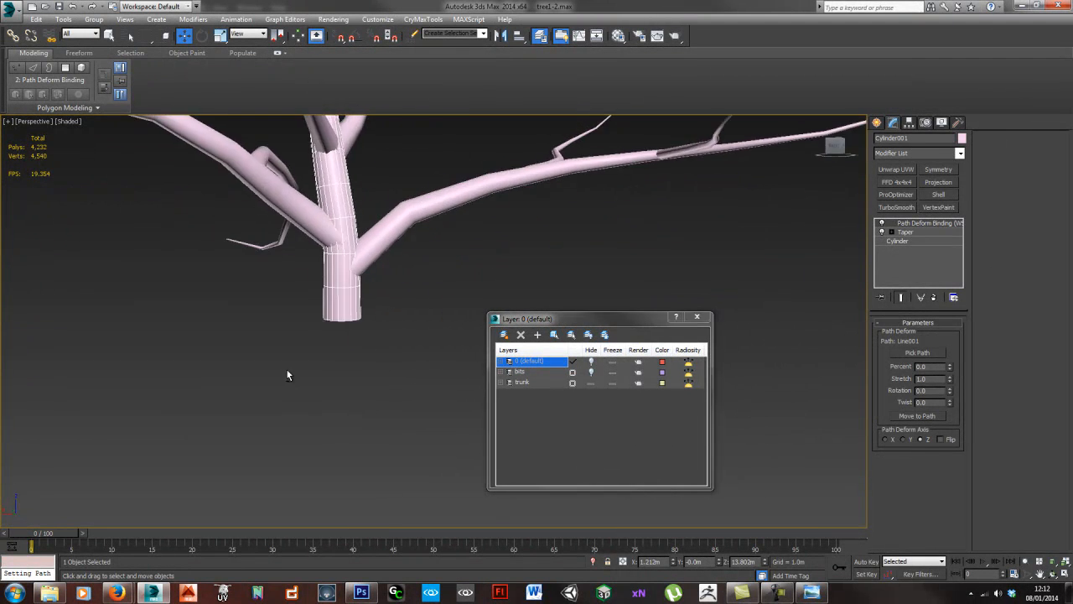
middle_drag(366, 295, 364, 334)
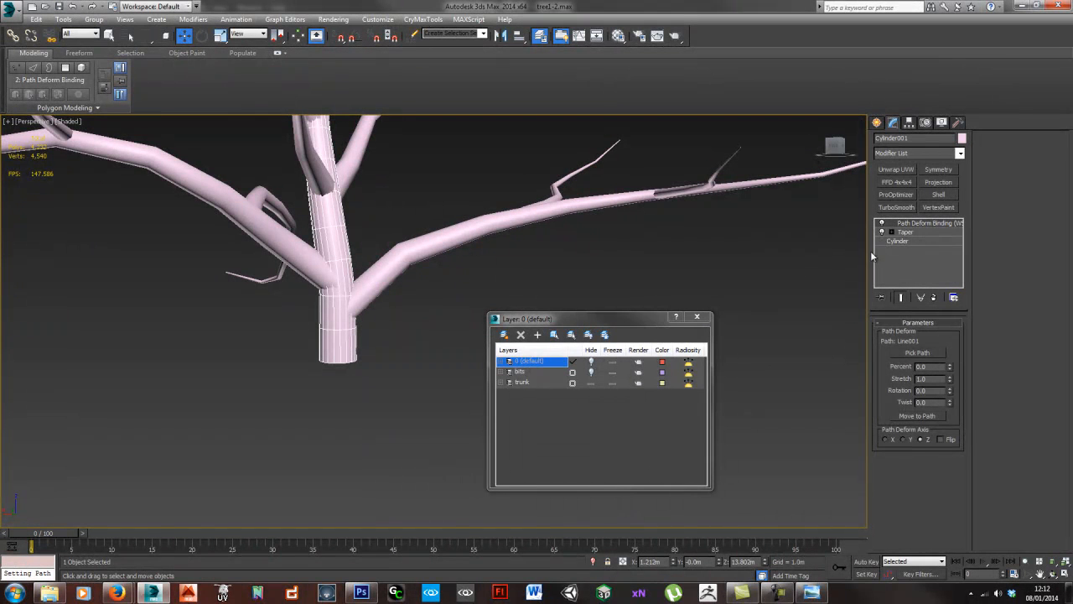
right_click(918, 231)
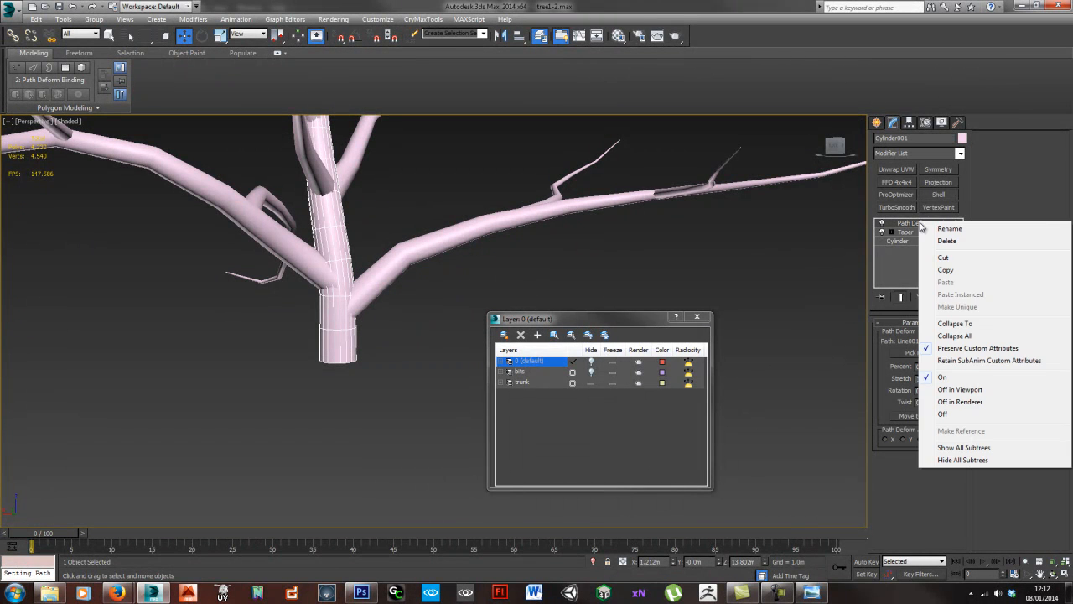
click(975, 335)
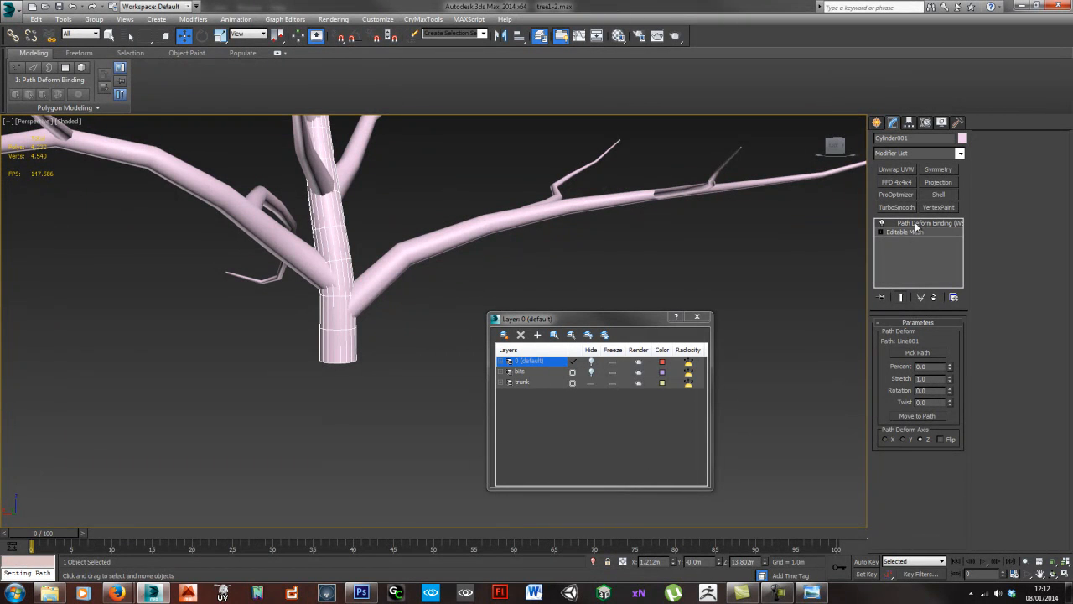
key(ctrl+z)
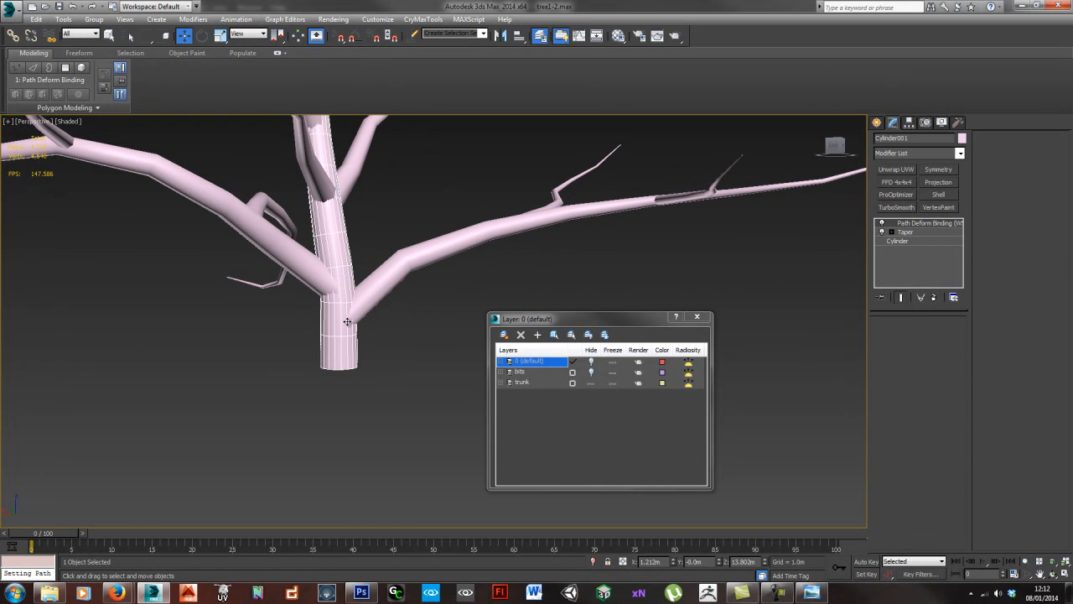
- Collapse the trunk's modifier stack to the Path Deform Binding and convert the resulting mesh to an Editable Poly
right_click(918, 224)
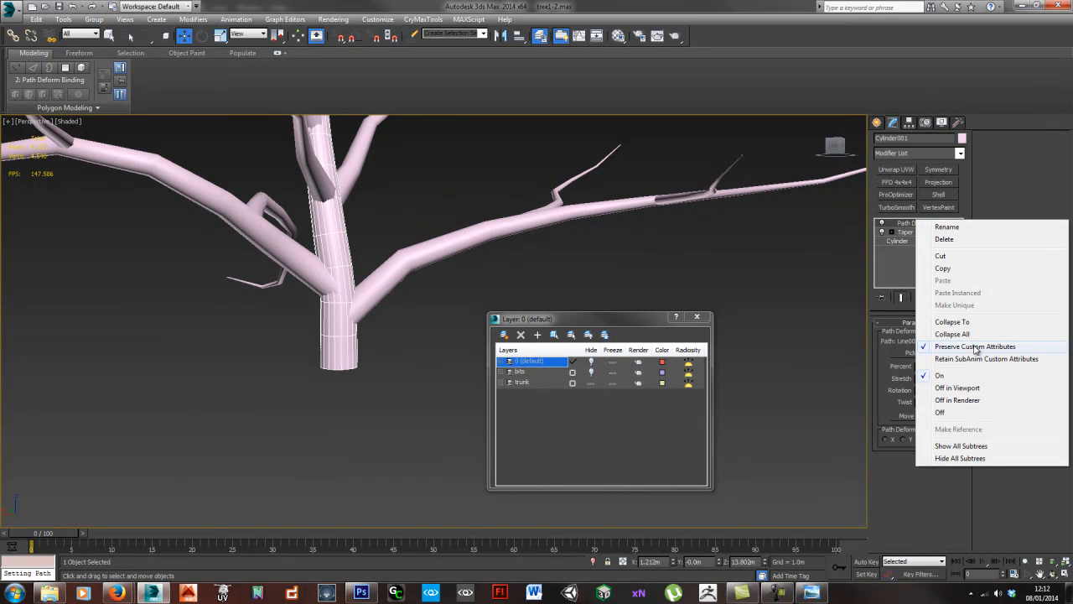
click(968, 319)
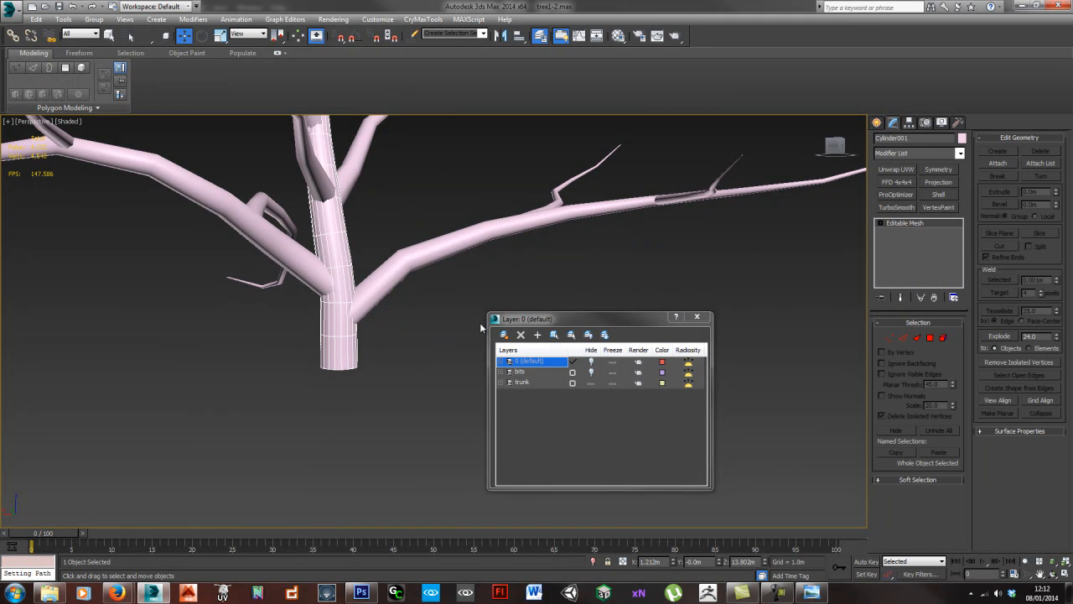
alt+middle_drag(472, 331, 473, 334)
key(ctrl+e)
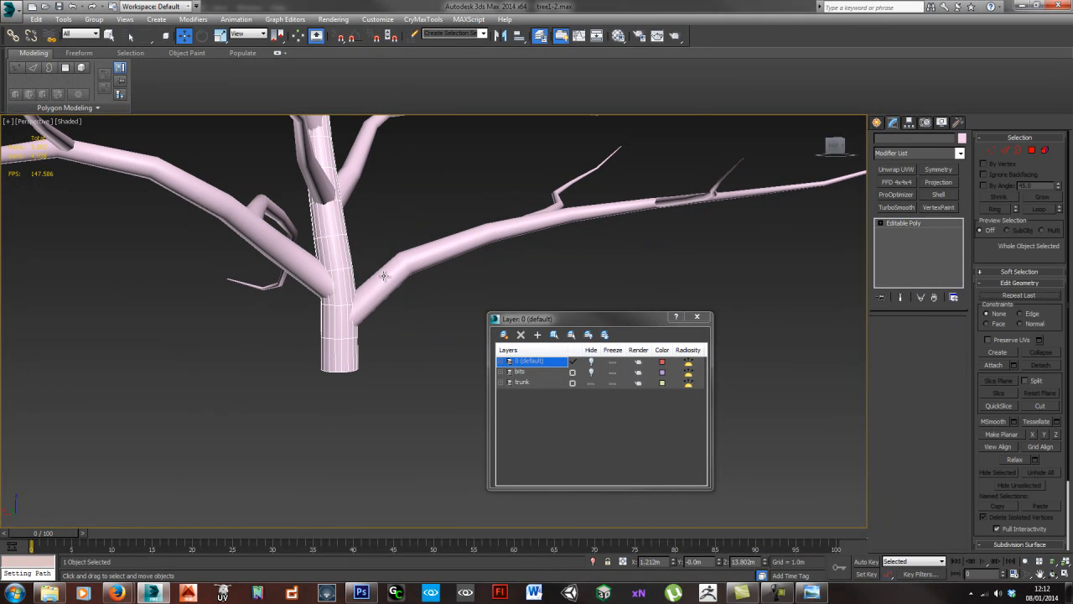
click(402, 277)
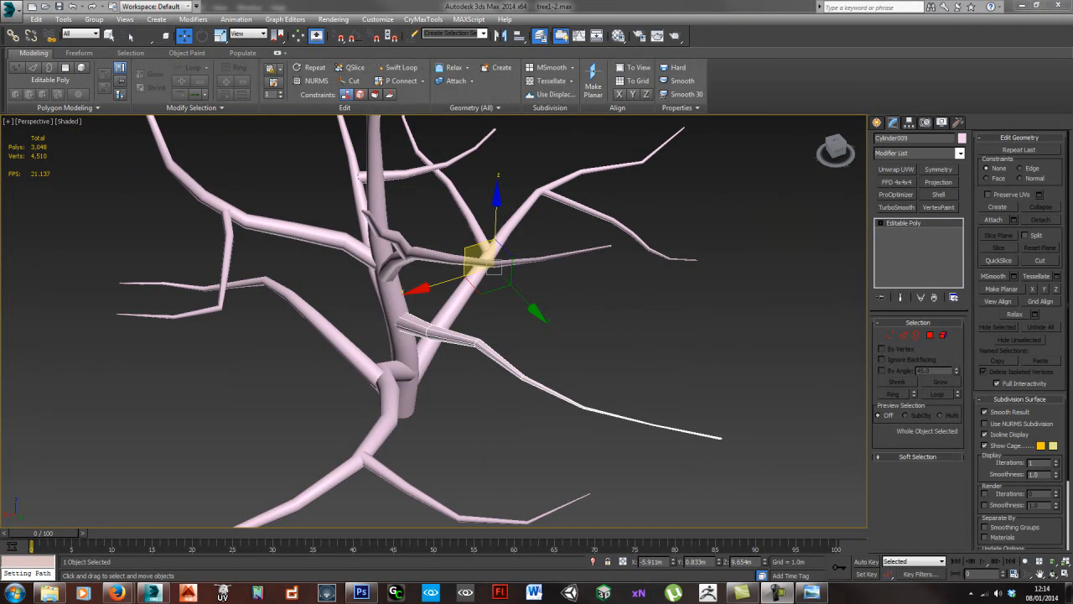
- Thicken the outer half of the thin side branch on the trunk by scaling up its rings of vertices
click(625, 351)
alt+middle_drag(495, 376, 370, 323)
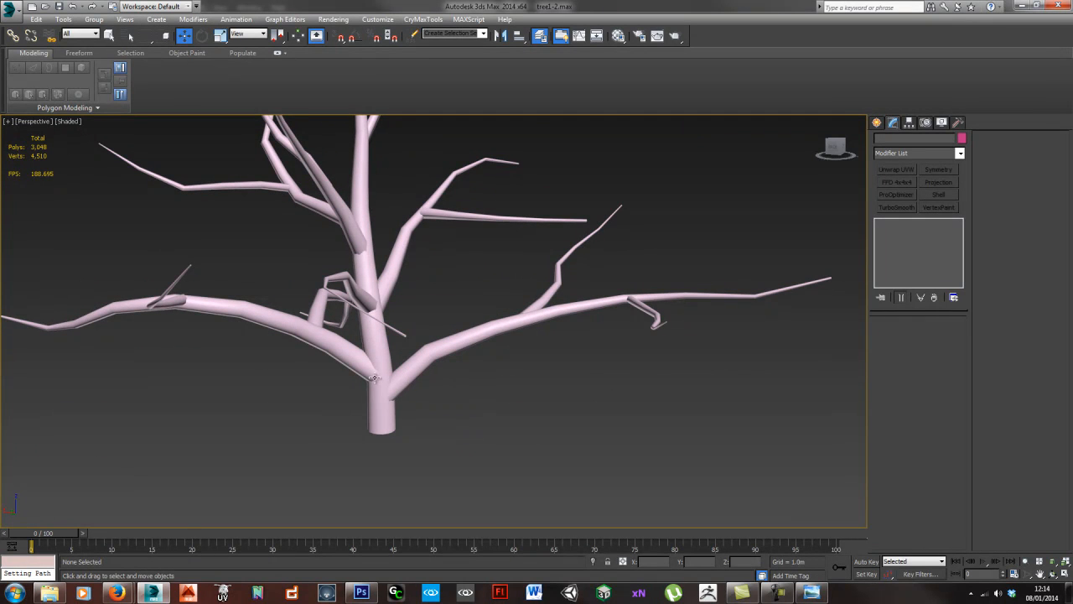
click(335, 293)
alt+middle_drag(336, 294, 456, 339)
scroll(393, 332, up, 3)
key(1)
drag(419, 299, 482, 371)
key(r)
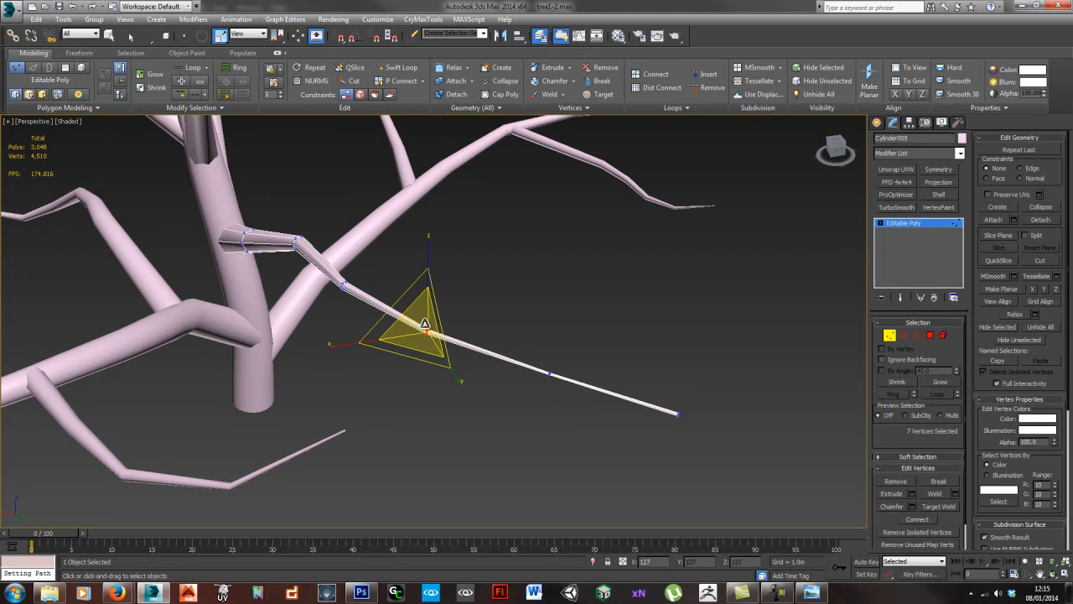
drag(429, 277, 431, 254)
drag(538, 361, 542, 133)
- Select the ring of vertices at the side branch's tip and collapse it into a single point
click(610, 319)
alt+middle_drag(663, 415, 580, 396)
scroll(570, 381, up, 5)
scroll(561, 390, down, 4)
key(ctrl+z)
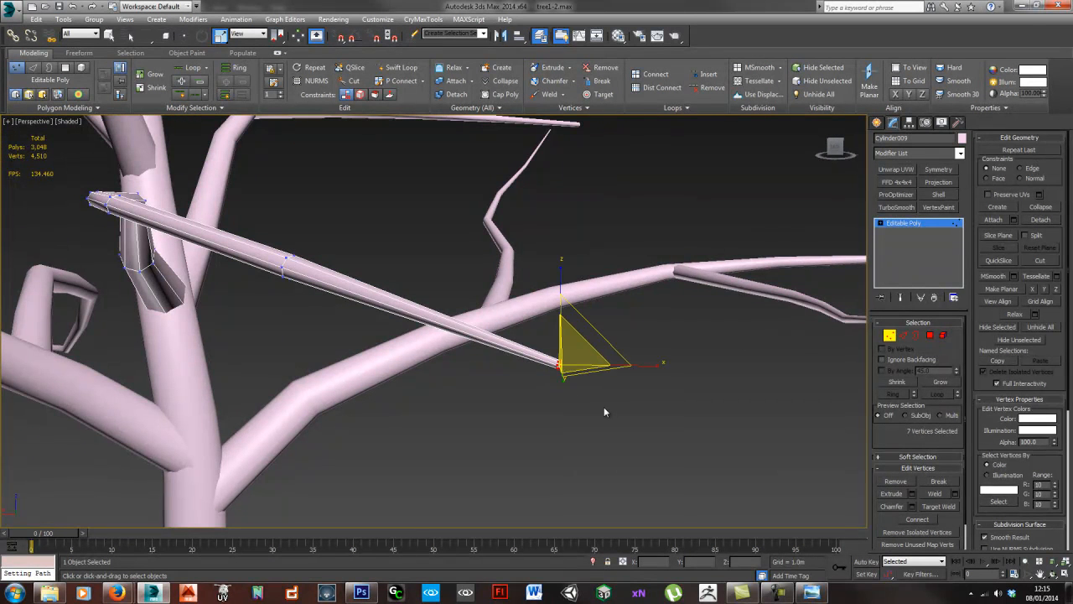
scroll(571, 395, up, 3)
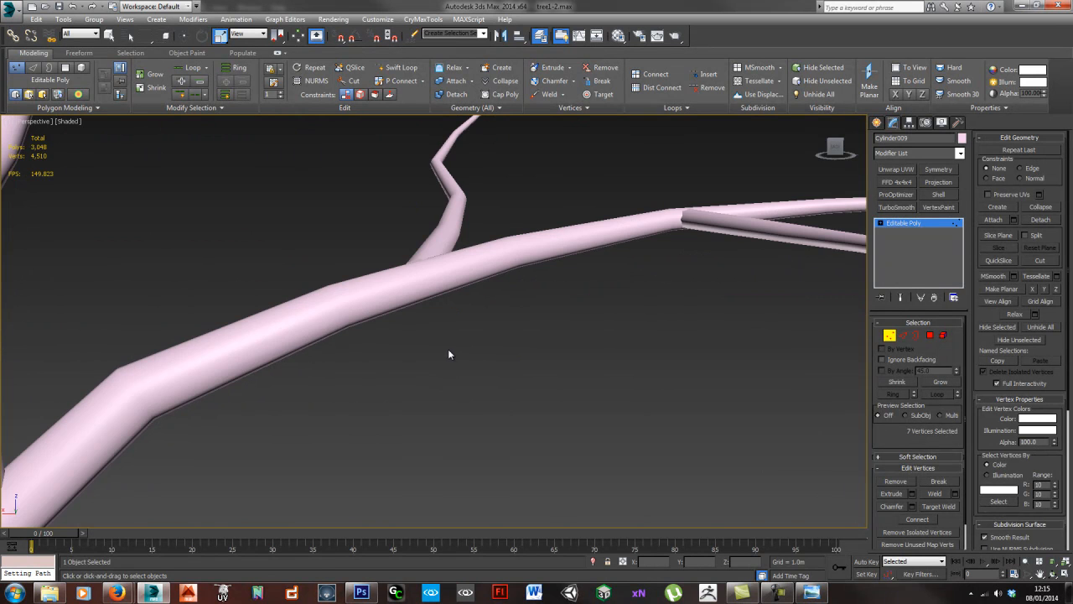
key(z)
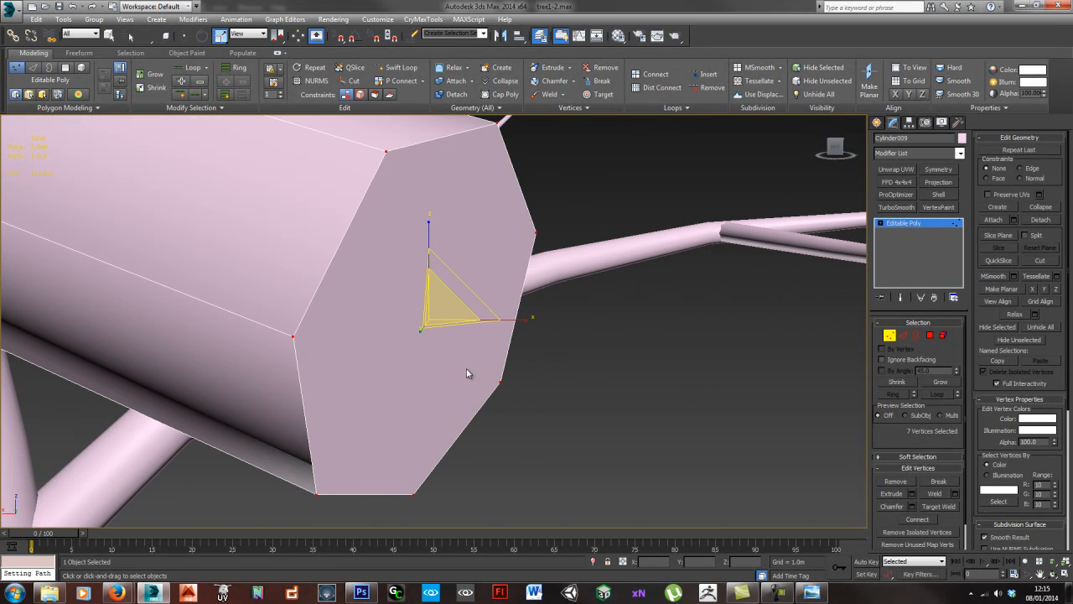
right_click(293, 340)
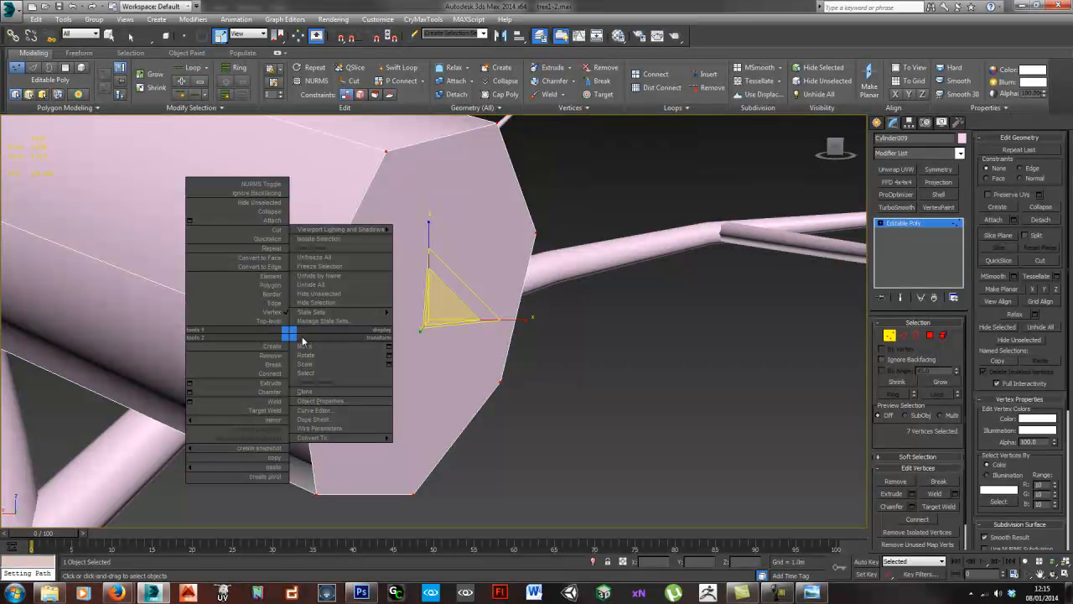
click(272, 210)
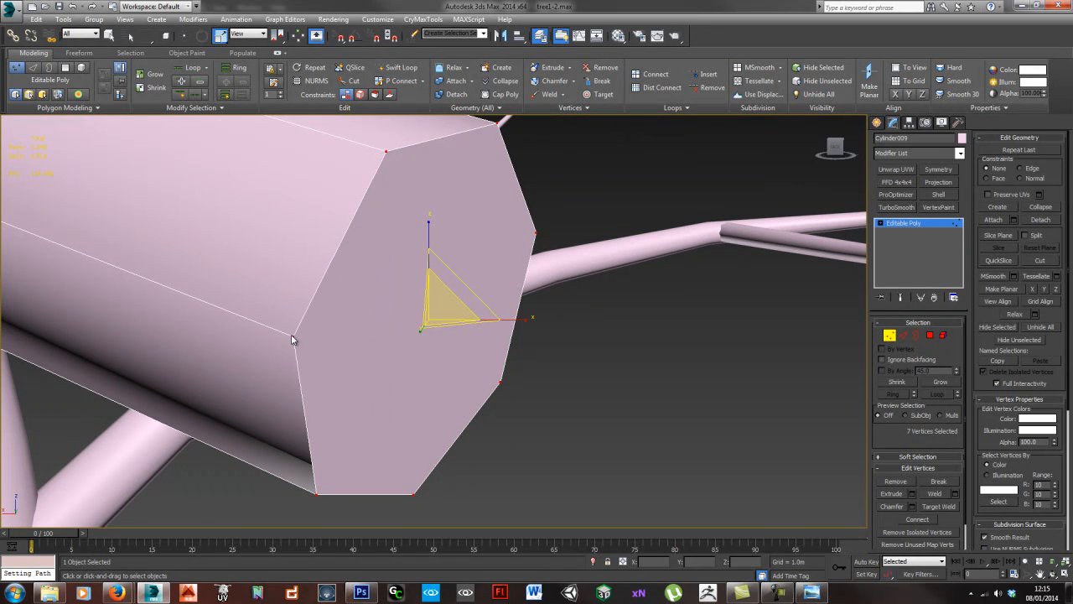
right_click(291, 334)
click(268, 210)
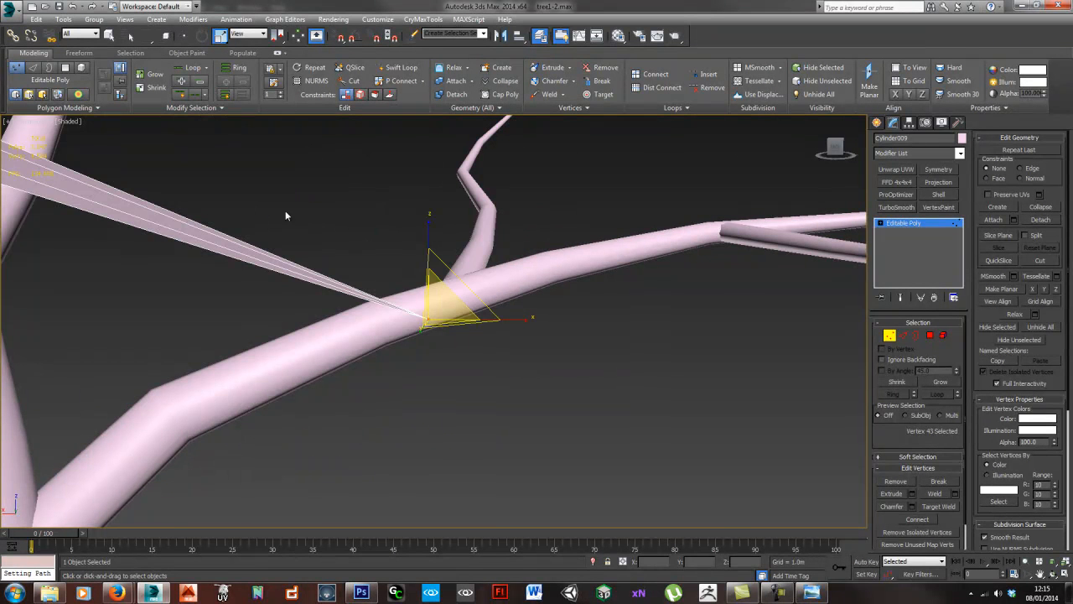
scroll(361, 278, down, 10)
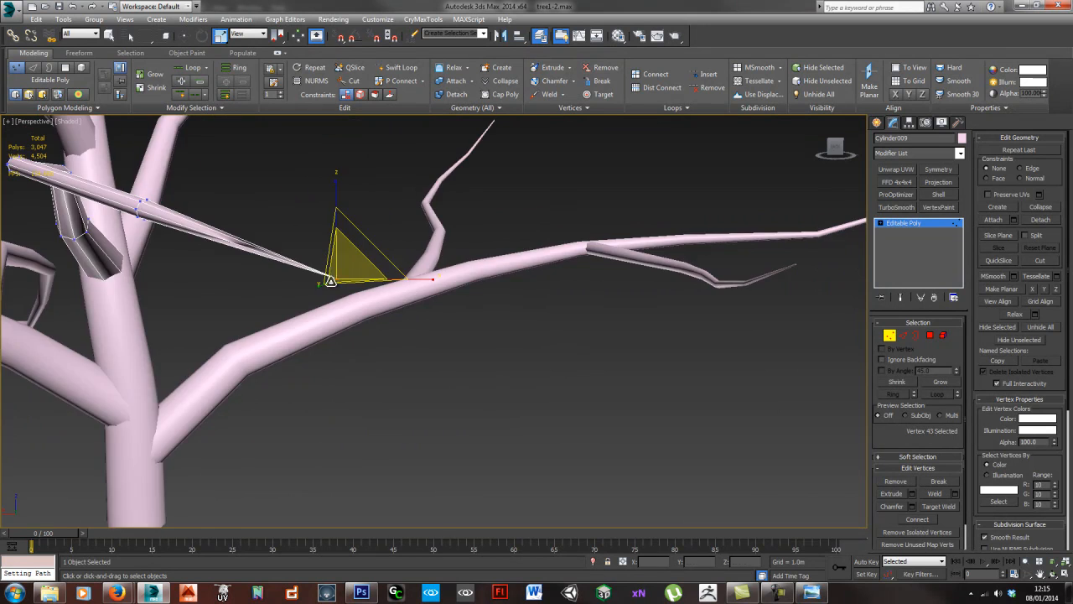
- Delete the end-cap polygon at the inner end of the side branch, where it meets the trunk
scroll(326, 282, up, 8)
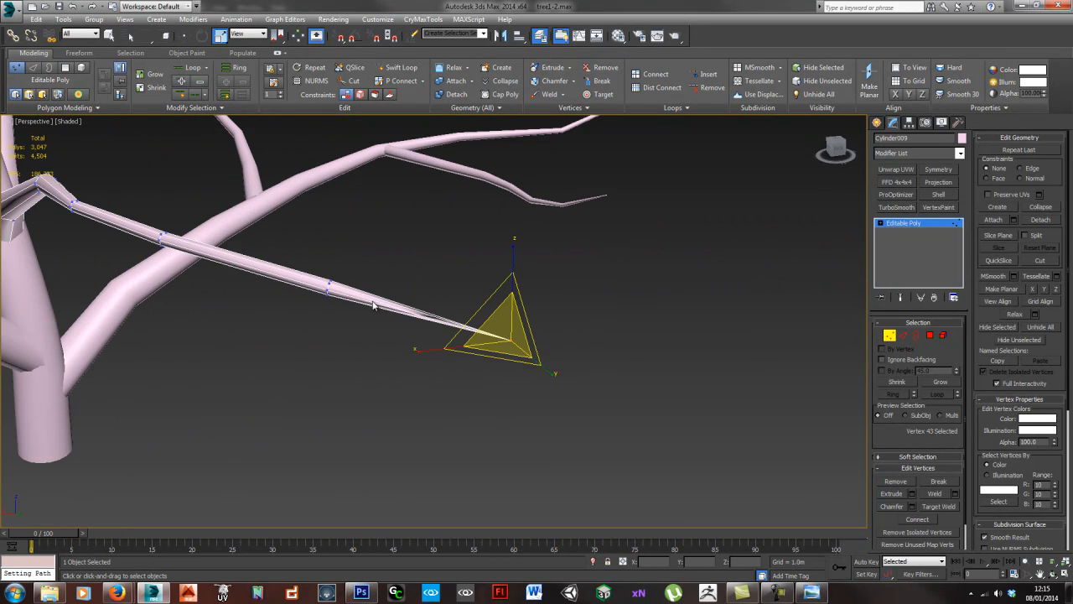
middle_drag(201, 265, 271, 278)
alt+middle_drag(356, 209, 503, 234)
alt+middle_drag(284, 319, 666, 267)
click(929, 335)
drag(508, 408, 430, 309)
alt+drag(662, 374, 489, 328)
alt+middle_drag(488, 327, 531, 324)
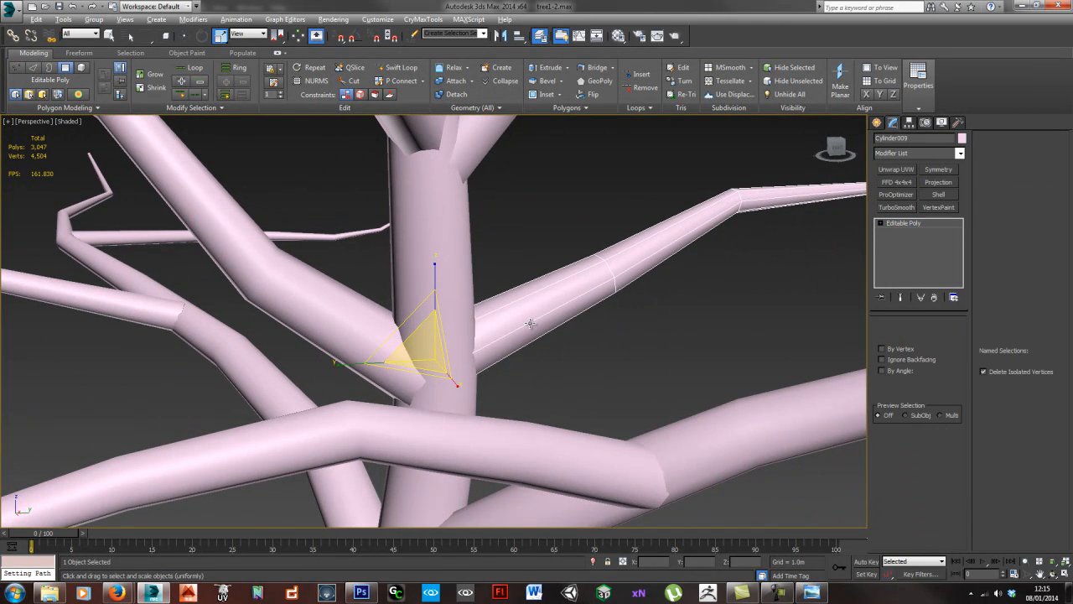
key(z)
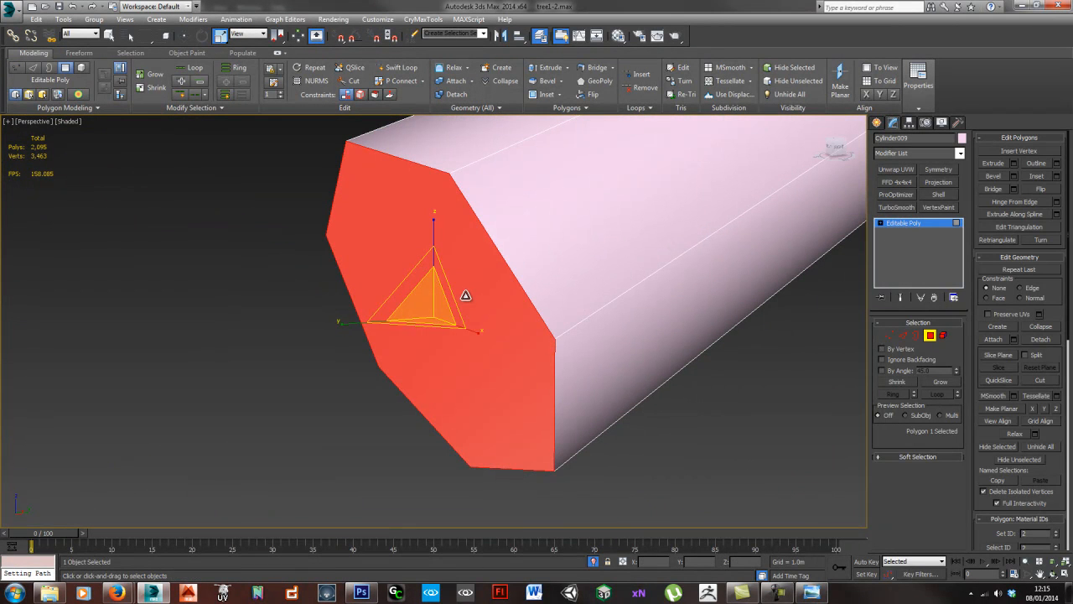
key(Delete)
click(929, 336)
scroll(540, 331, down, 8)
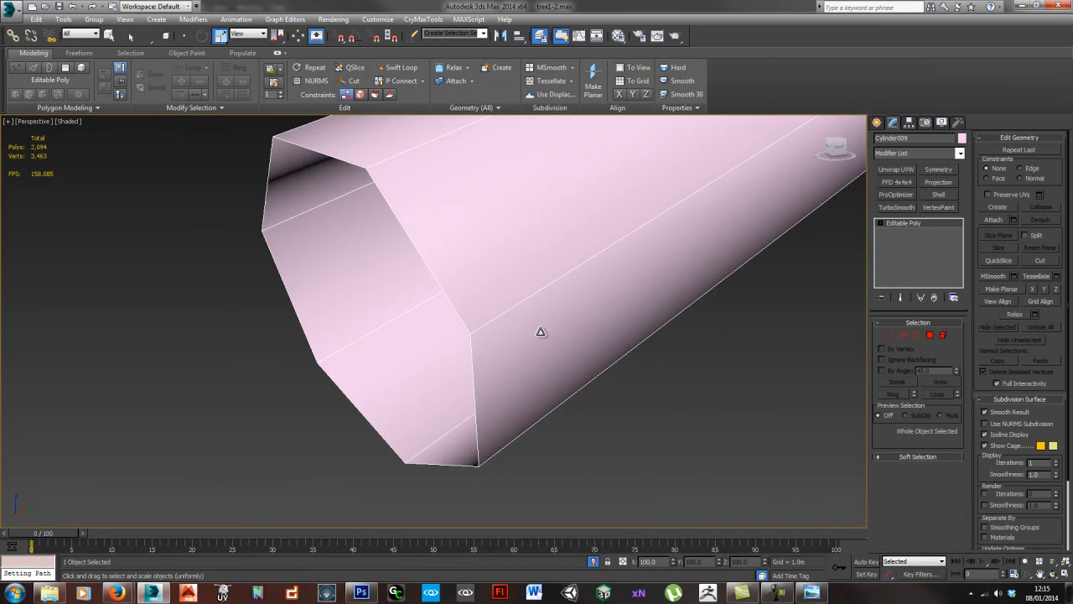
scroll(484, 328, down, 4)
alt+middle_drag(565, 360, 439, 276)
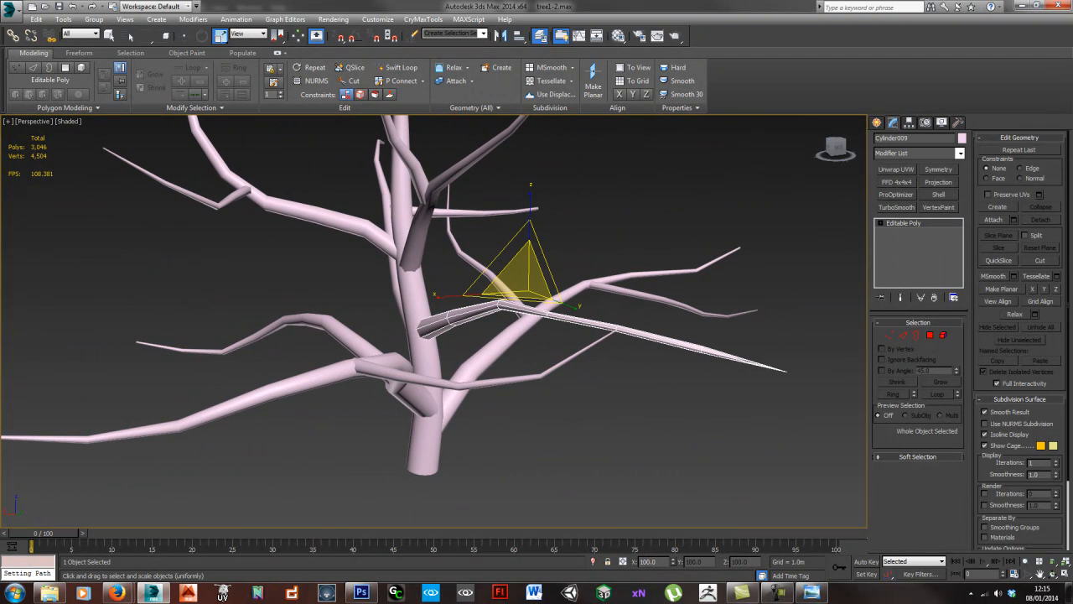
- Select another lower side branch of the tree and bring its thin outer section into close view
alt+middle_drag(642, 305, 598, 399)
mouse_move(478, 374)
alt+middle_down()
mouse_move(462, 363)
mouse_move(492, 367)
alt+middle_up()
alt+middle_drag(425, 391, 356, 455)
middle_drag(484, 411, 536, 342)
click(477, 402)
alt+middle_drag(513, 406, 511, 444)
click(373, 390)
middle_drag(360, 410, 471, 406)
middle_drag(508, 212, 474, 332)
alt+middle_drag(467, 227, 355, 304)
scroll(331, 239, up, 5)
- Remove one edge loop, including its vertices, from the thin outer section of the selected branch
key(1)
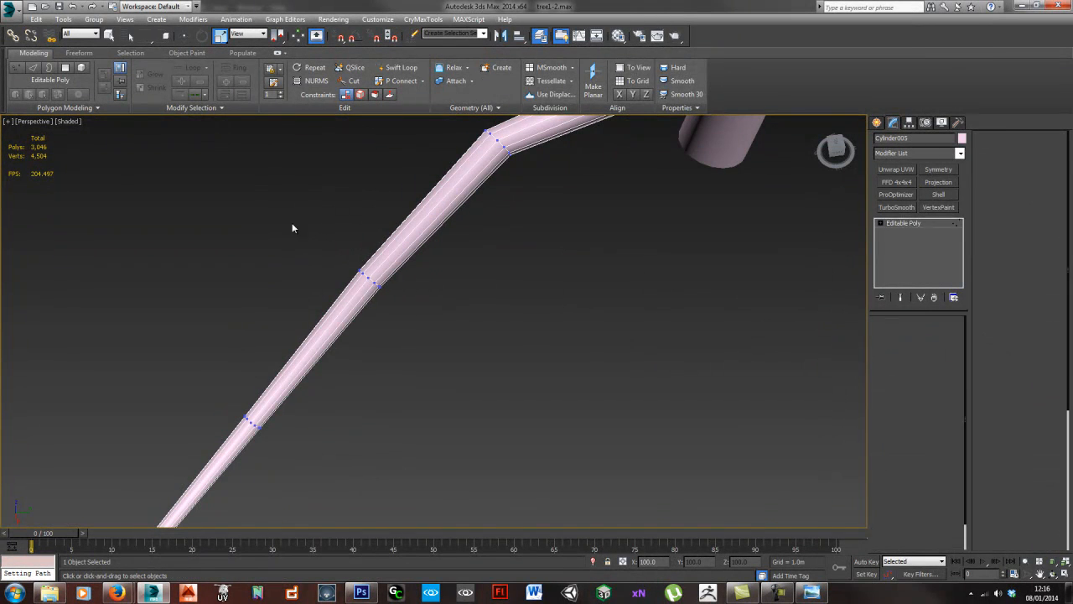
drag(293, 227, 467, 353)
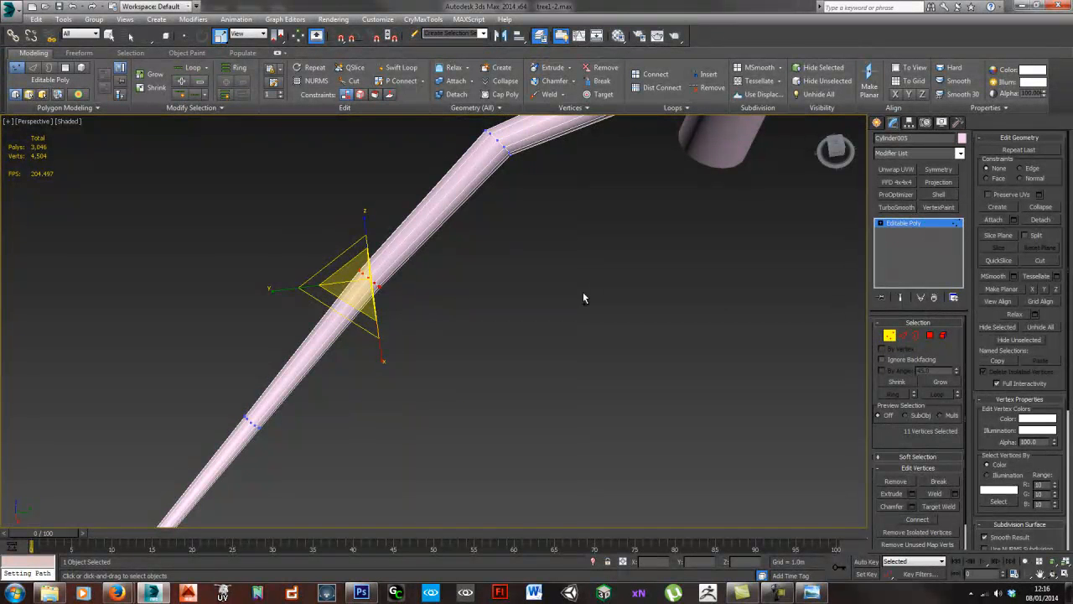
click(905, 335)
drag(196, 310, 319, 421)
key(ctrl+BackSpace)
alt+middle_drag(318, 414, 453, 296)
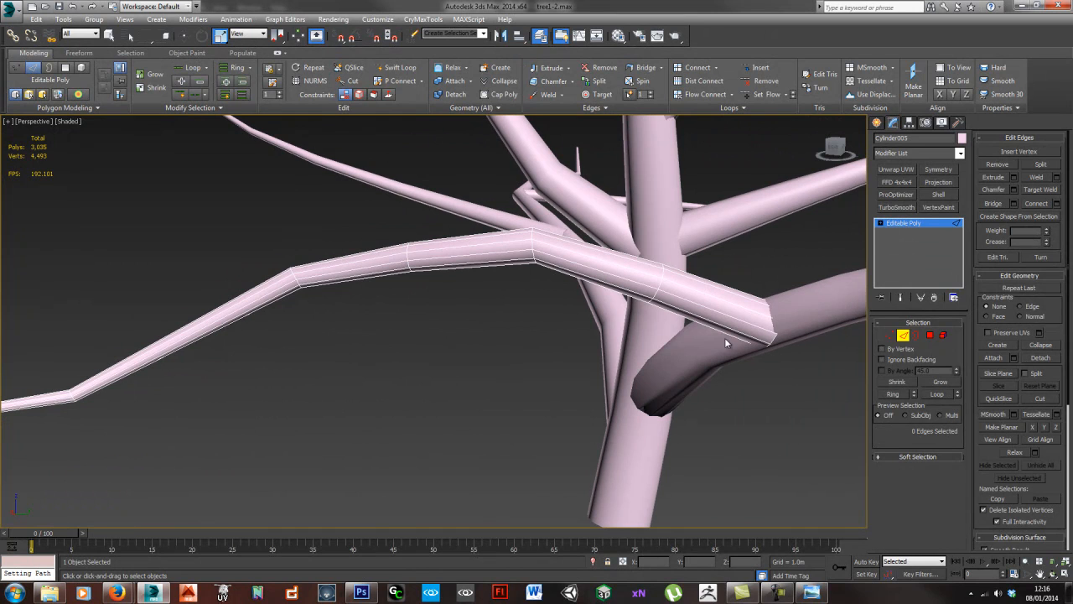
alt+middle_drag(603, 331, 515, 392)
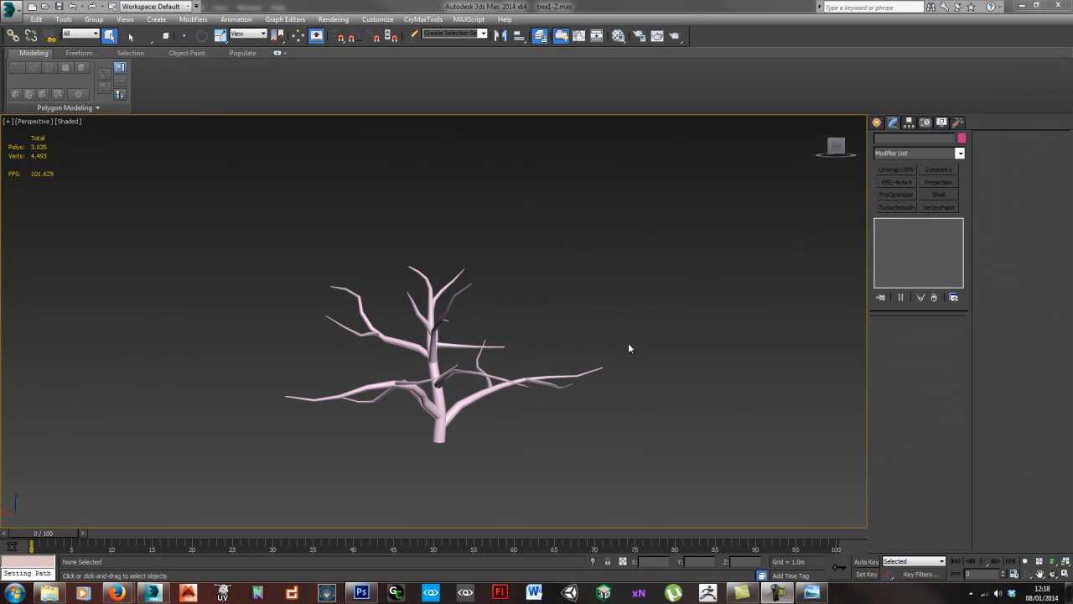
- Add an Unwrap UVW modifier to the main trunk and open its UV layout in a maximized editor
scroll(468, 366, up, 6)
alt+middle_drag(468, 366, 495, 353)
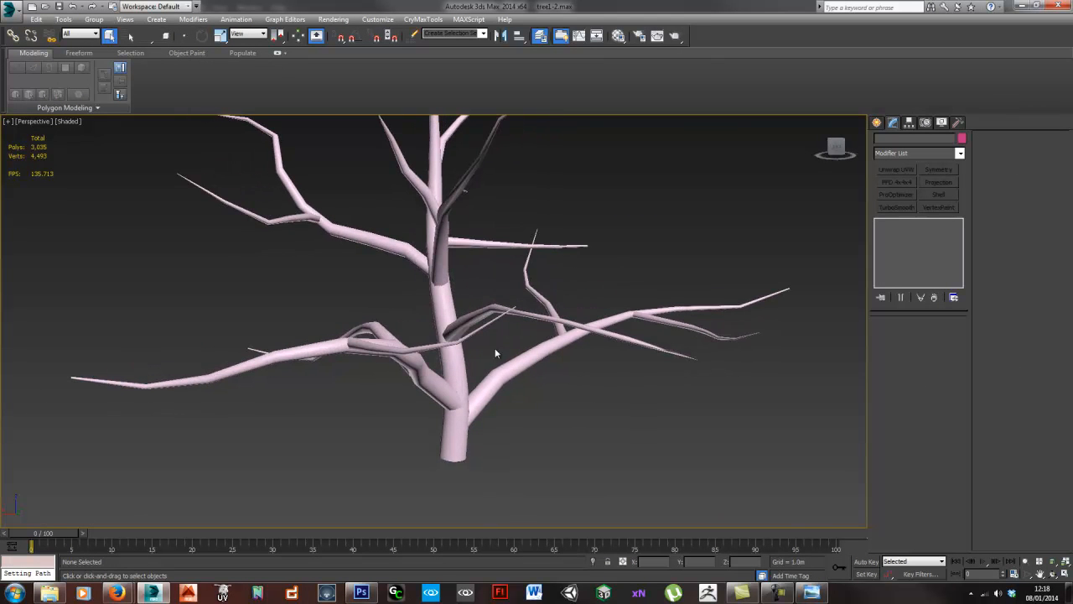
click(457, 385)
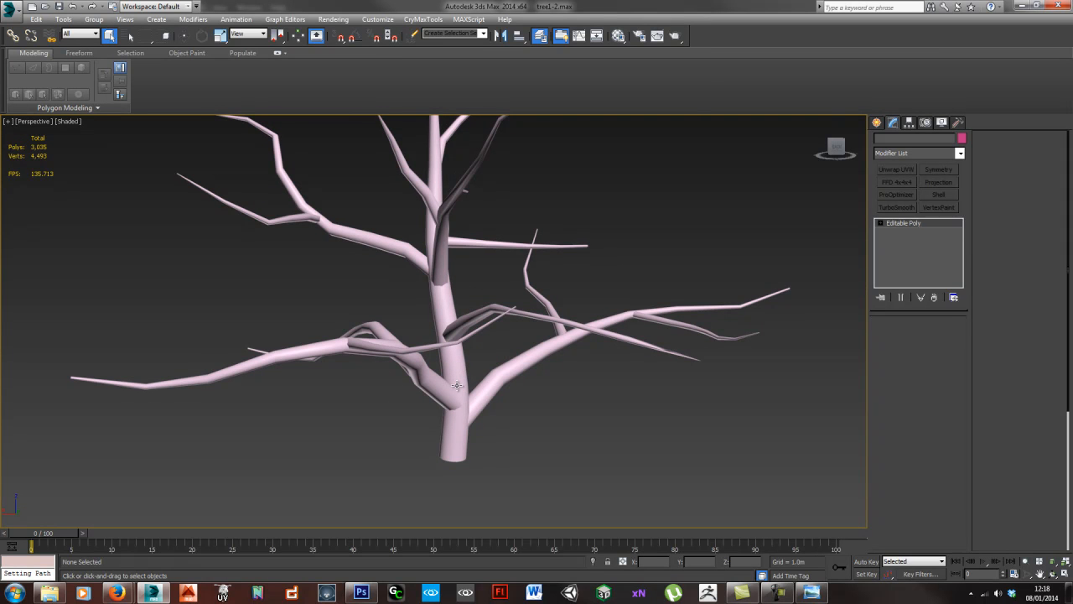
alt+middle_drag(498, 422, 459, 409)
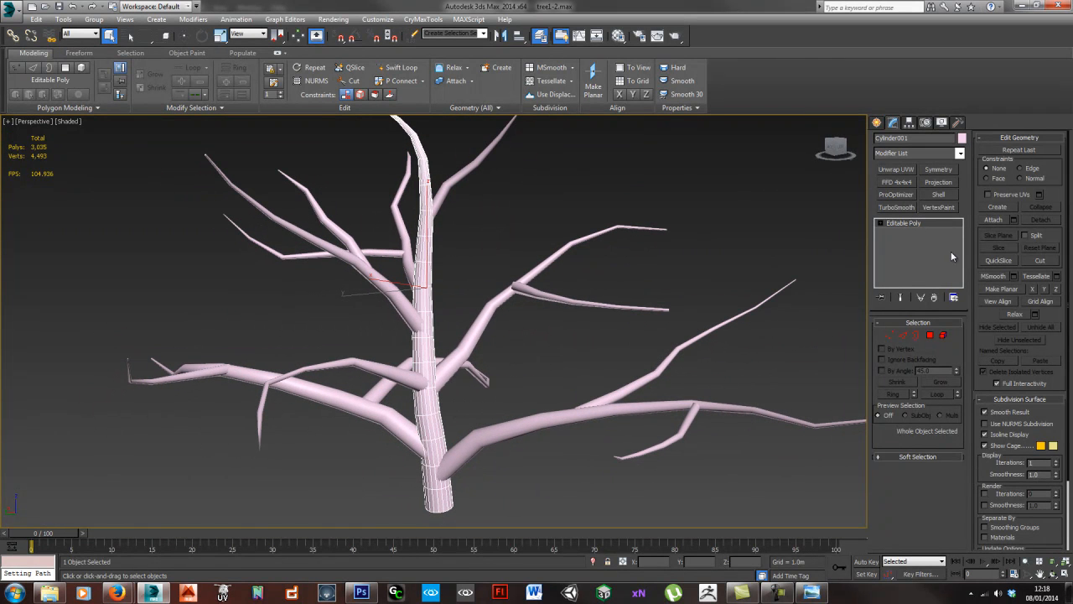
click(896, 170)
alt+middle_drag(415, 368, 466, 355)
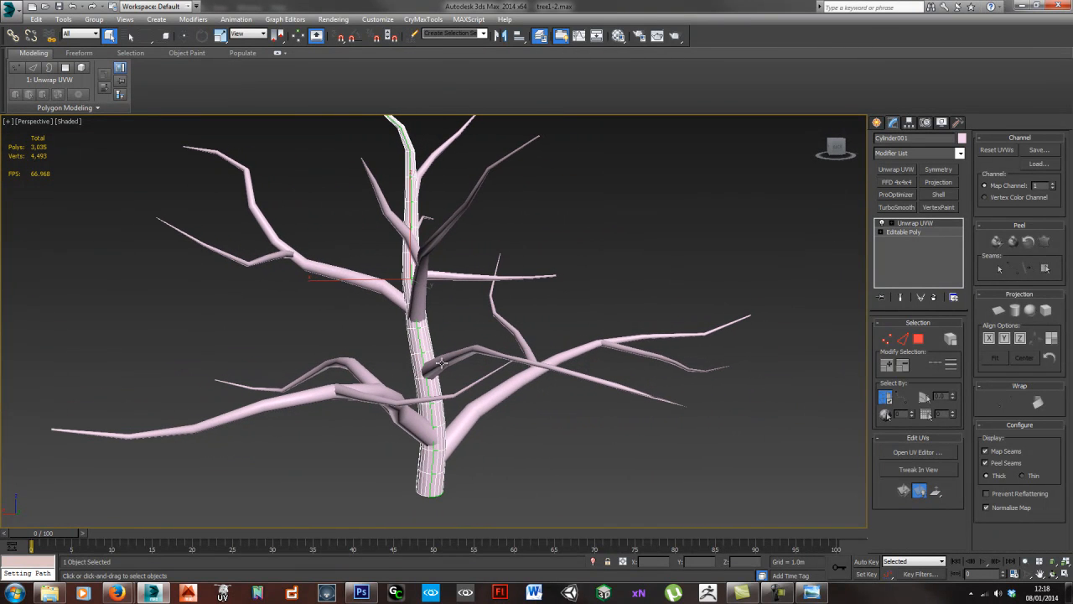
alt+middle_drag(430, 163, 405, 195)
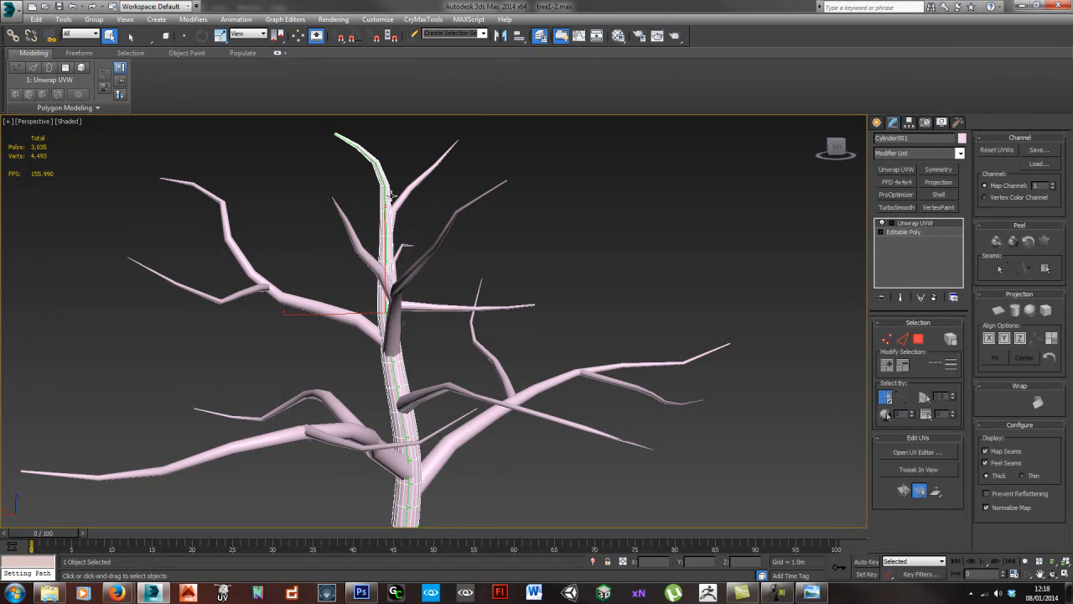
alt+middle_drag(436, 357, 407, 353)
key(ctrl+e)
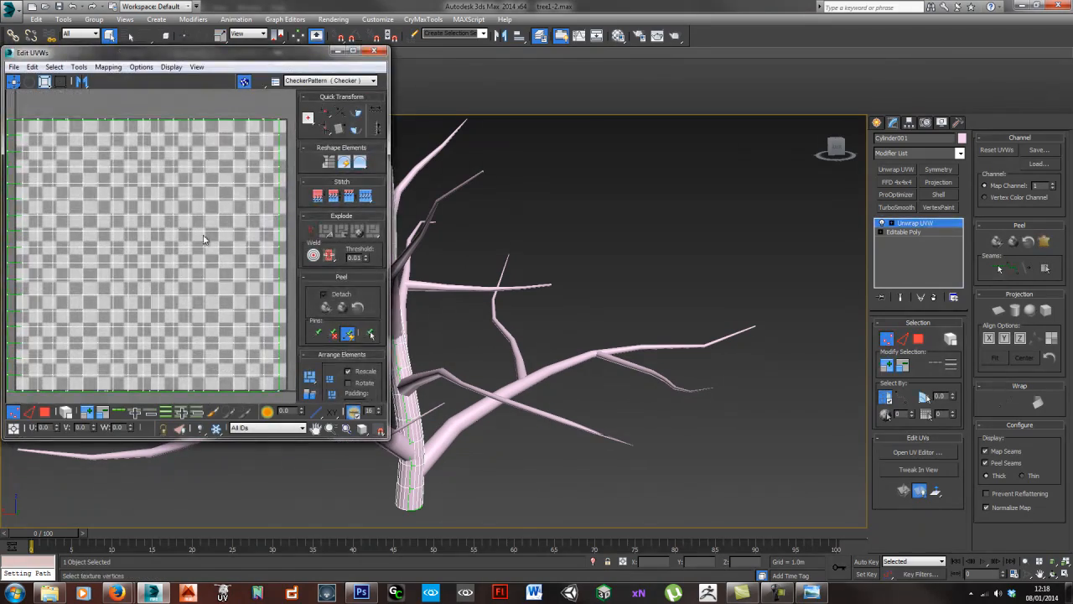
click(353, 52)
middle_drag(374, 265, 340, 281)
- Select all of the trunk's UV faces and relax them with the Relax By Edge Angles method
key(ctrl+a)
right_click(350, 280)
click(352, 202)
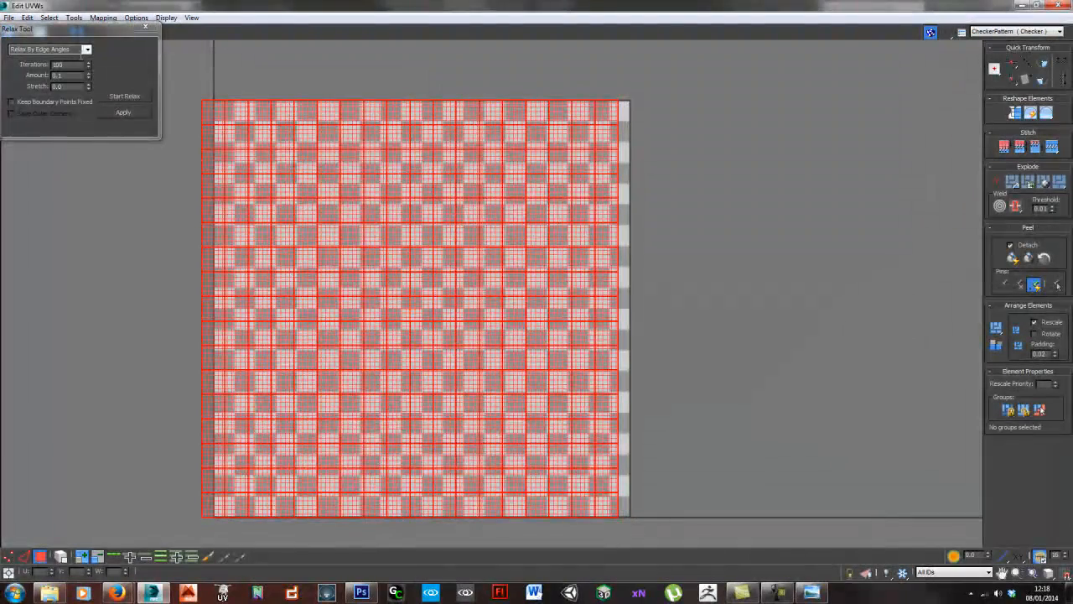
click(128, 98)
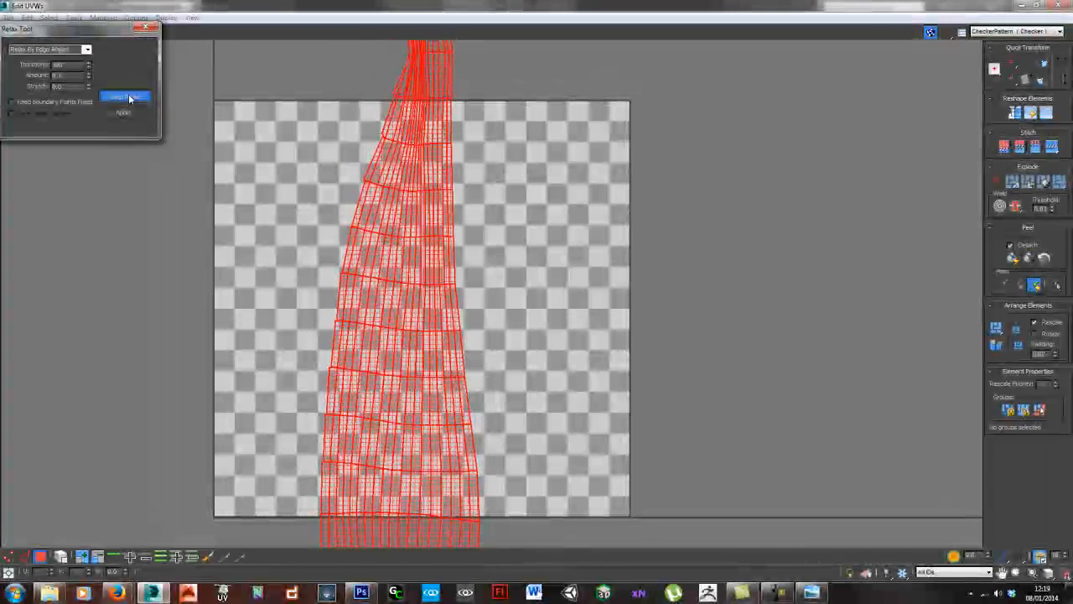
click(126, 97)
scroll(302, 172, down, 5)
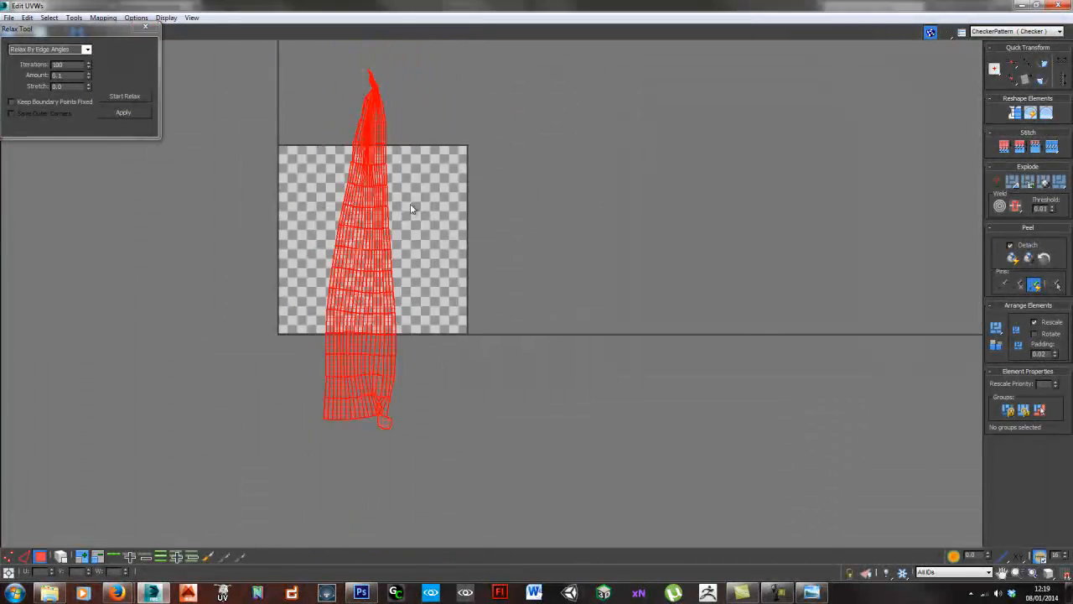
click(116, 98)
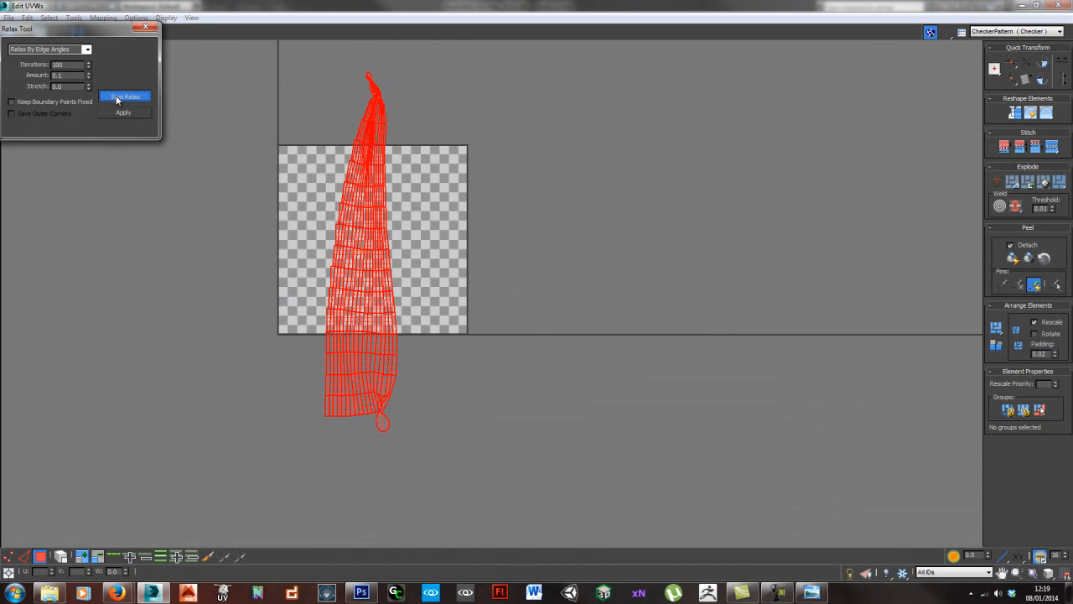
click(116, 98)
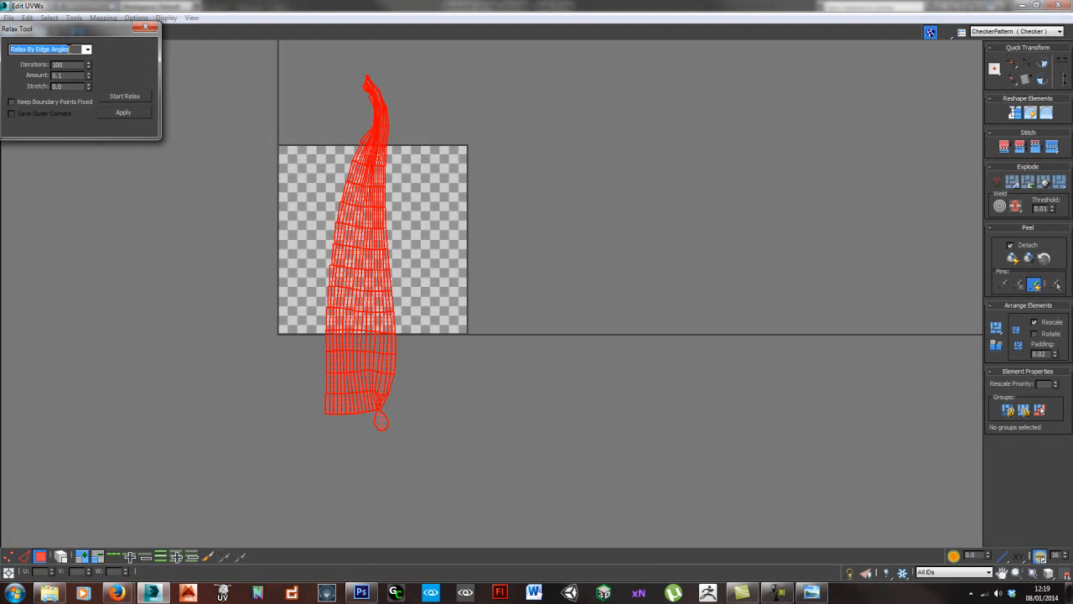
- Relax the trunk's UVs with the Relax By Polygon Angles method and clear the selection
click(129, 99)
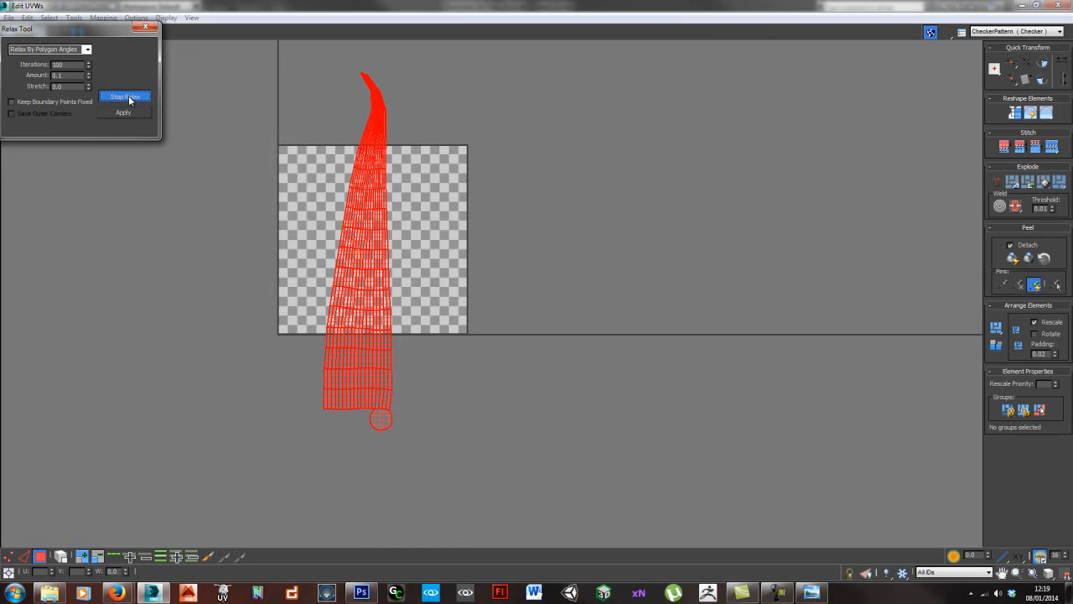
click(130, 100)
click(425, 176)
- Examine the upper end of the trunk's UV layout and the small round cap pieces at both ends
middle_drag(396, 194, 401, 229)
scroll(390, 198, up, 5)
mouse_move(372, 140)
middle_down()
mouse_move(366, 335)
mouse_move(372, 146)
middle_up()
scroll(369, 148, up, 2)
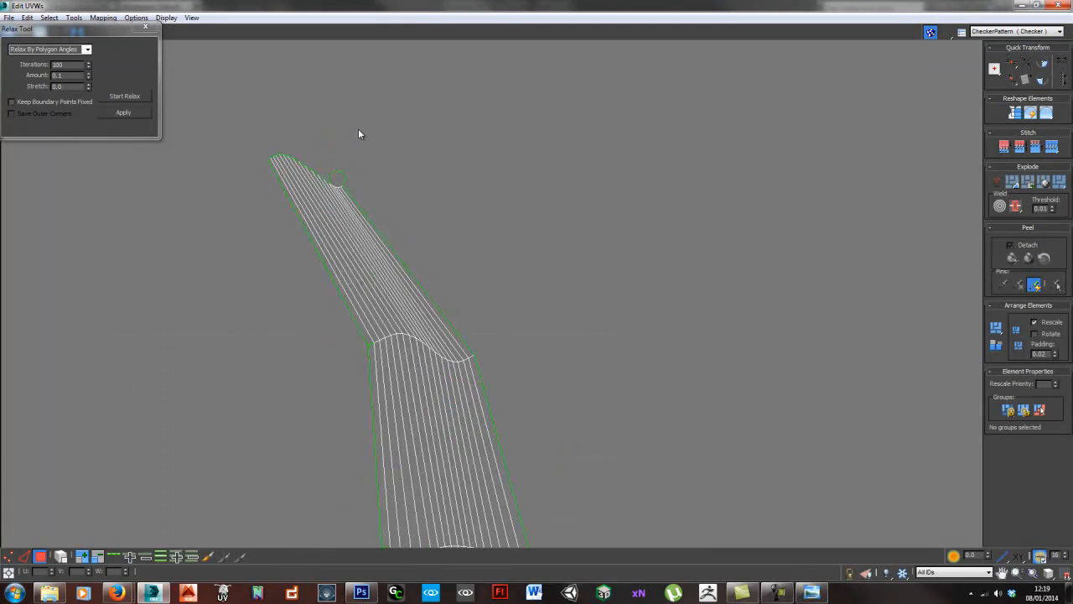
click(338, 177)
scroll(558, 302, down, 4)
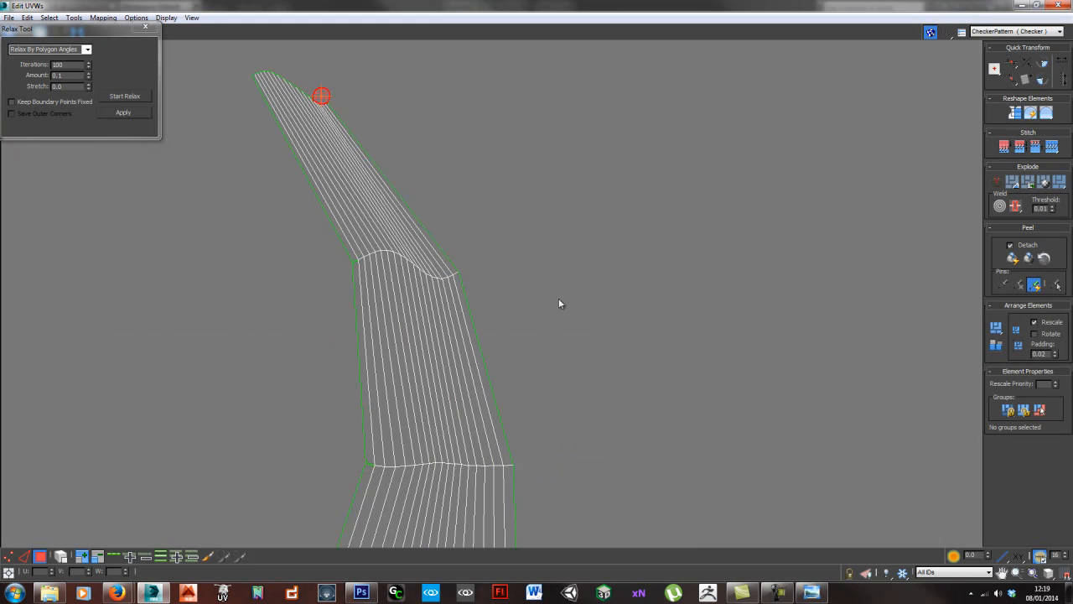
scroll(515, 424, up, 5)
scroll(481, 371, down, 4)
middle_drag(465, 350, 453, 134)
click(428, 351)
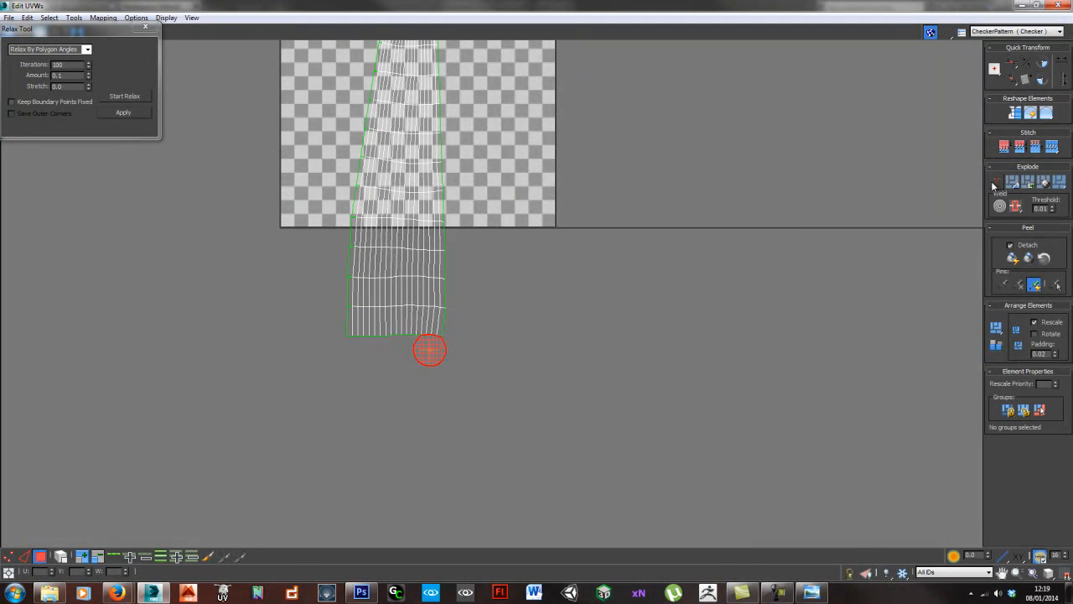
click(440, 343)
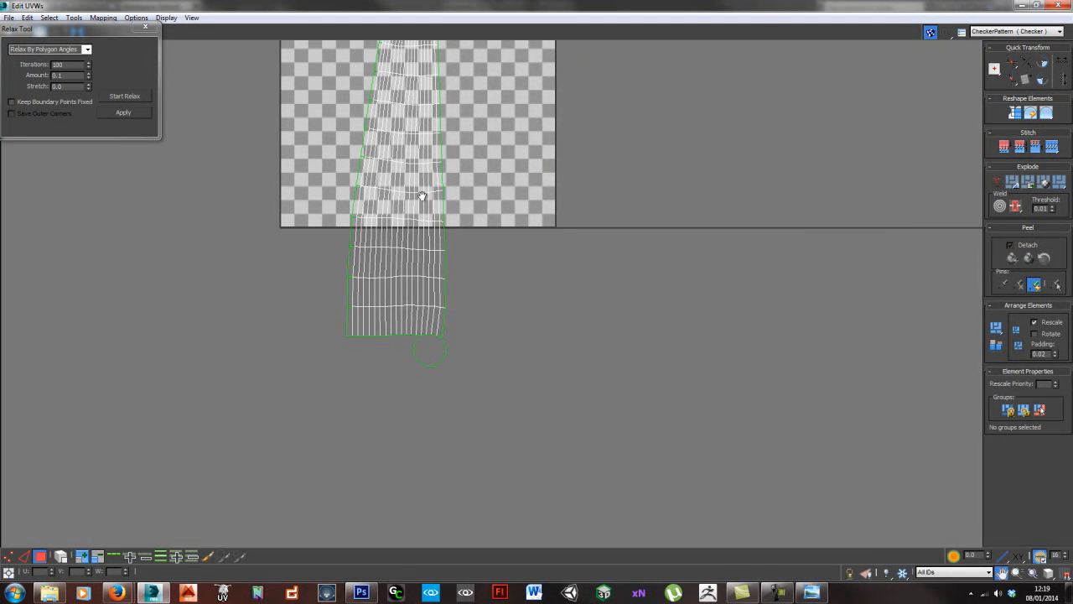
- Reselect the whole trunk UV layout, relax it further by polygon angles, and leave the UV editor
middle_drag(413, 180, 402, 210)
click(402, 211)
click(143, 97)
click(143, 97)
middle_drag(510, 157, 517, 321)
scroll(486, 214, down, 3)
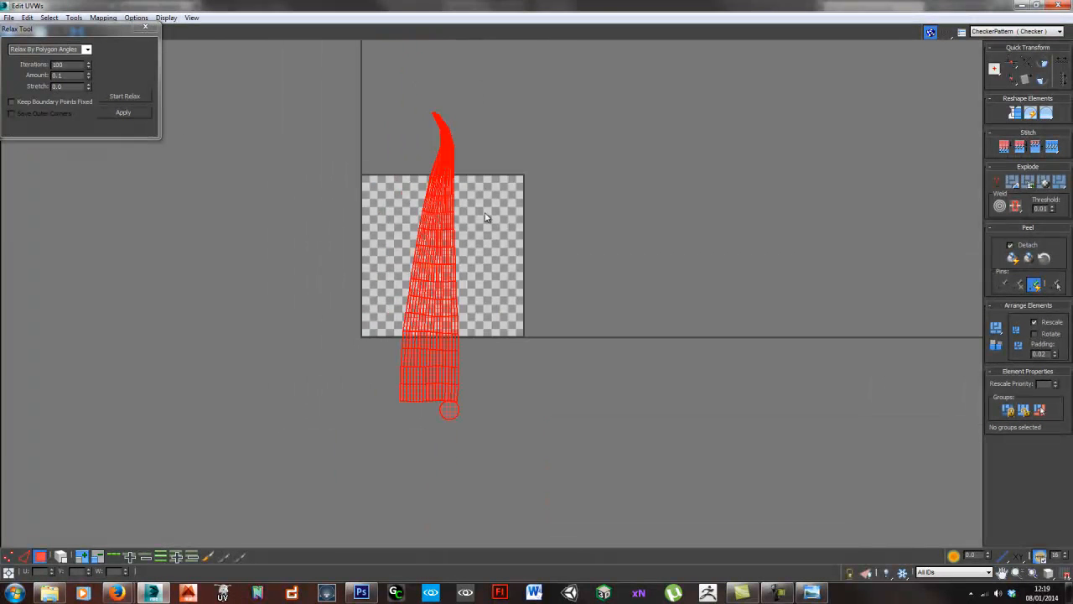
click(126, 97)
click(600, 206)
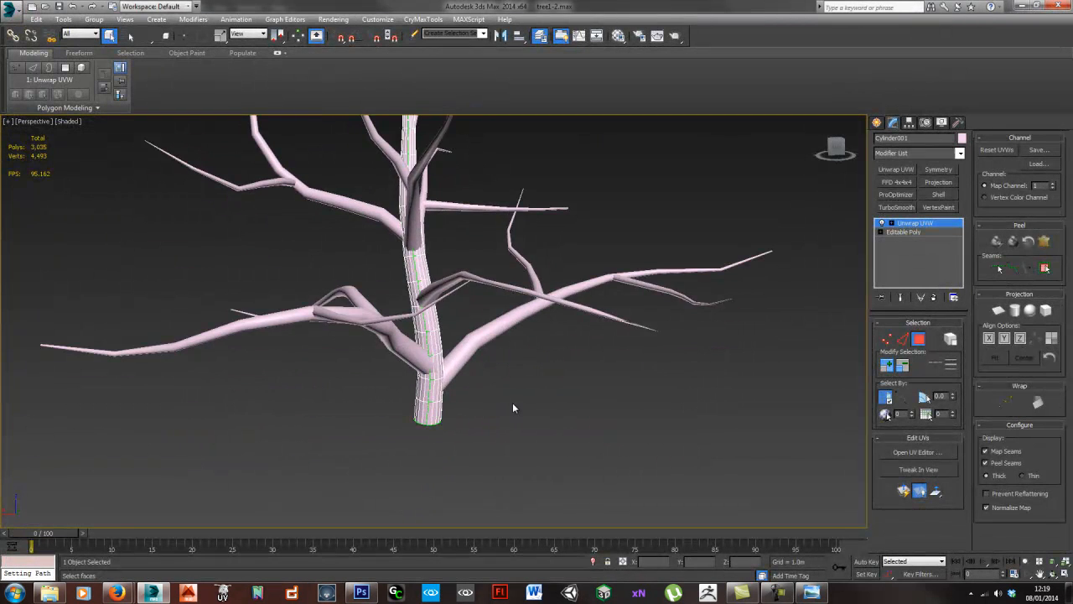
- Select the bark-textured trunk, add a new Unwrap UVW modifier, and open its UV editor
mouse_move(466, 362)
alt+middle_down()
mouse_move(458, 374)
mouse_move(466, 308)
mouse_move(467, 346)
alt+middle_up()
scroll(458, 374, up, 2)
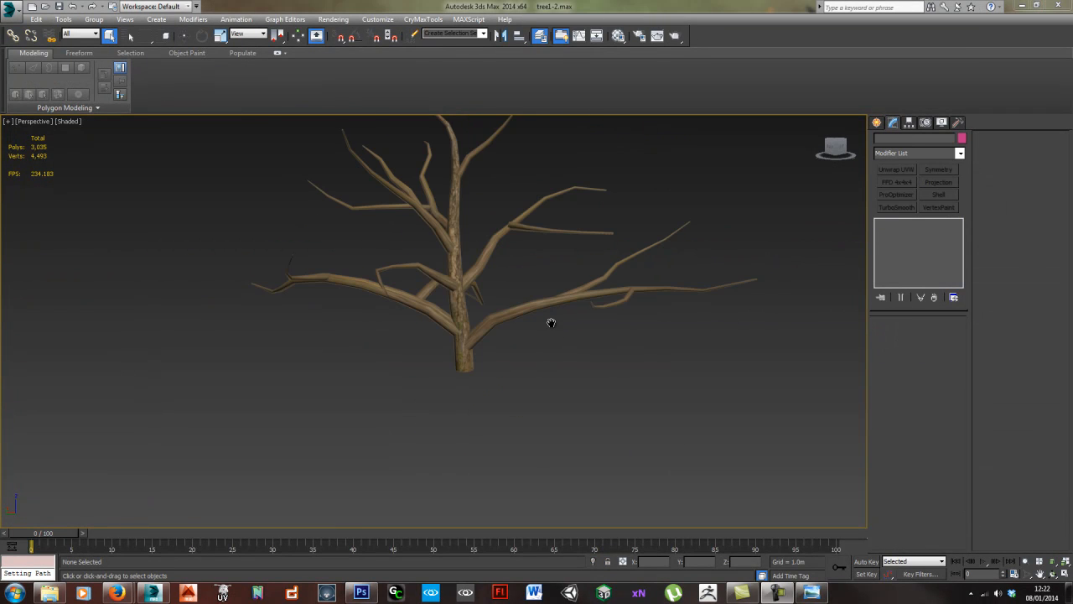
middle_drag(551, 323, 518, 313)
scroll(518, 314, up, 5)
middle_drag(446, 315, 505, 312)
click(424, 296)
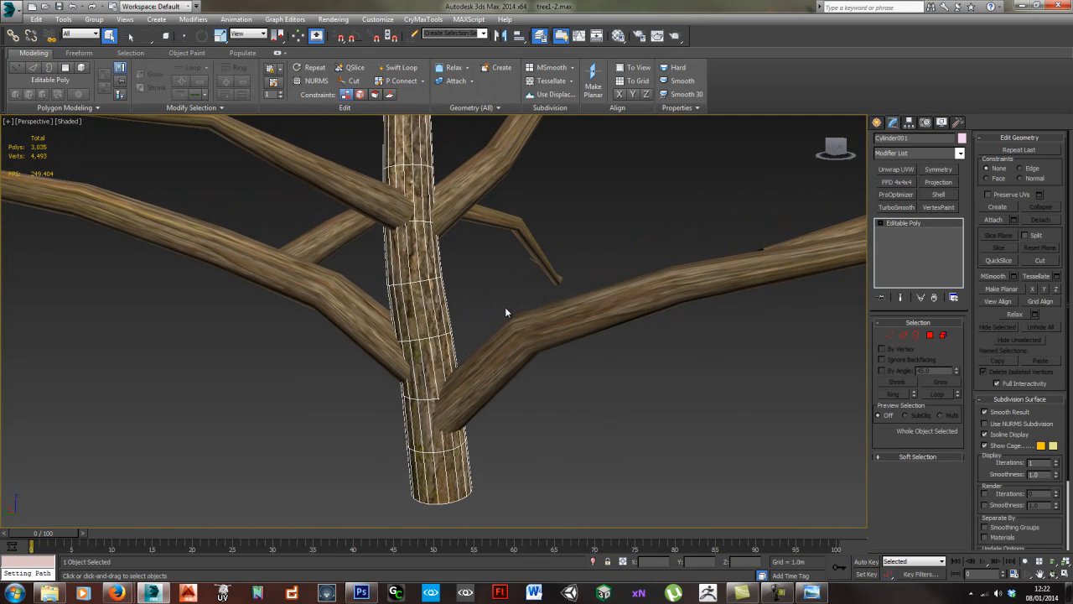
click(894, 173)
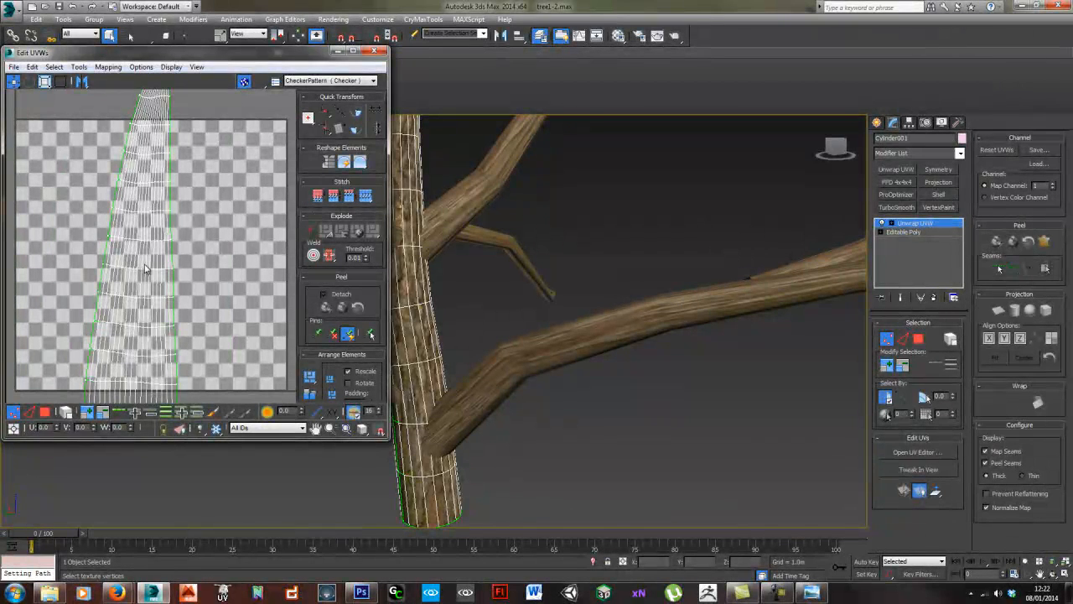
- Select the trunk's main UV shell and scale it up well beyond the tile so the bark texture repeats more finely
click(142, 265)
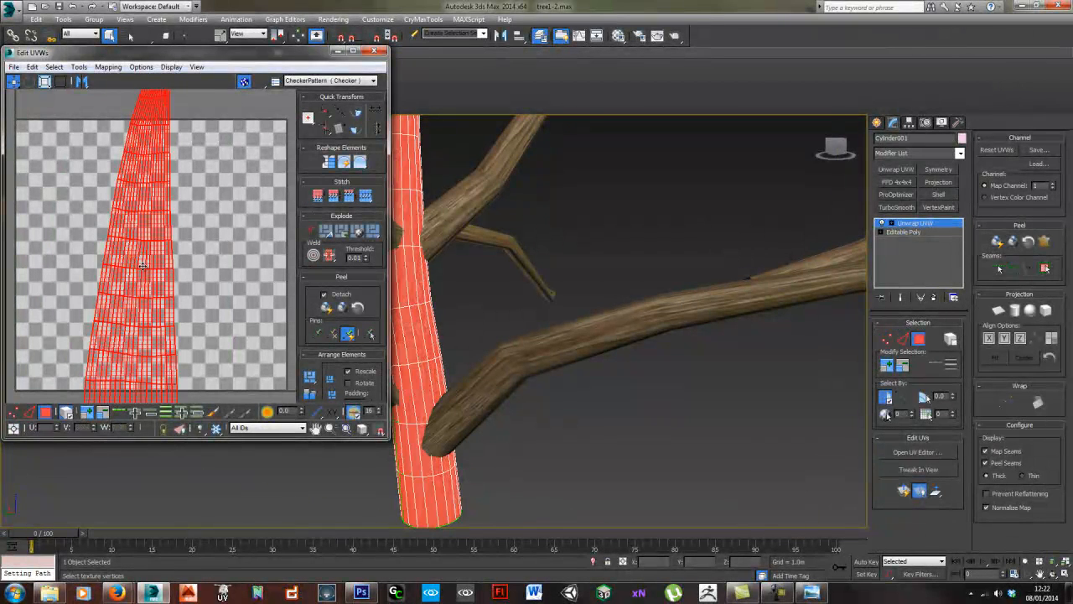
drag(154, 296, 159, 245)
middle_drag(441, 325, 543, 314)
scroll(543, 315, up, 4)
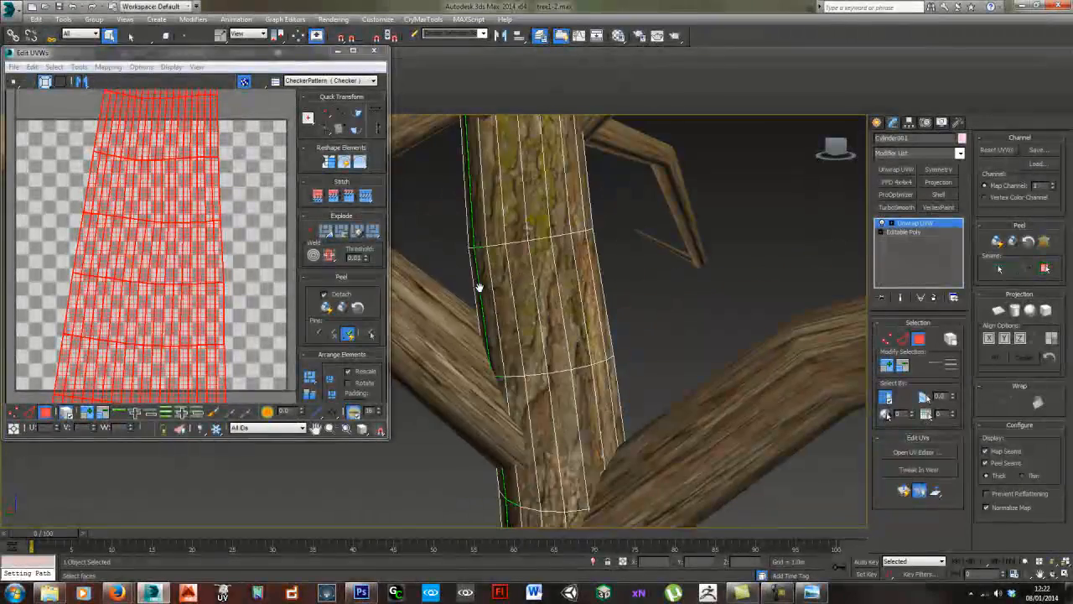
scroll(153, 227, up, 5)
drag(154, 227, 155, 223)
alt+middle_drag(564, 352, 549, 270)
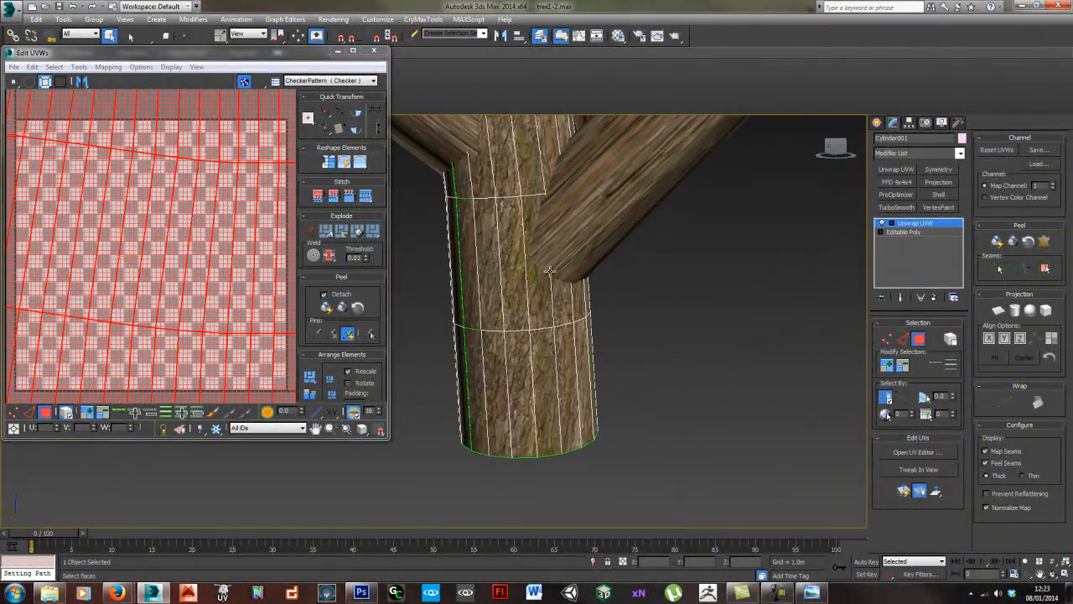
drag(158, 270, 167, 268)
scroll(593, 285, down, 6)
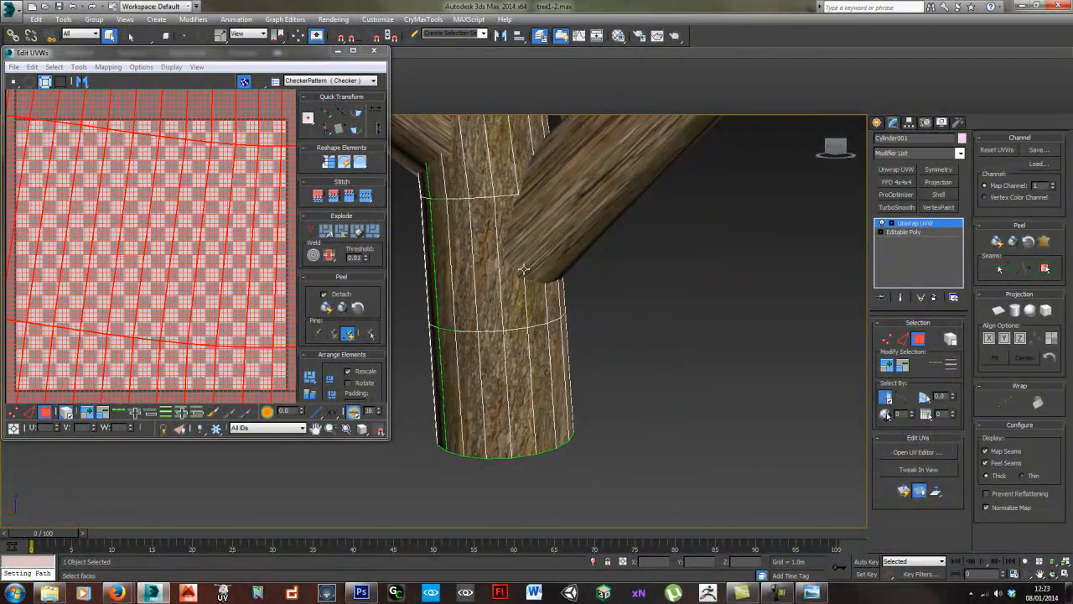
middle_drag(584, 303, 607, 328)
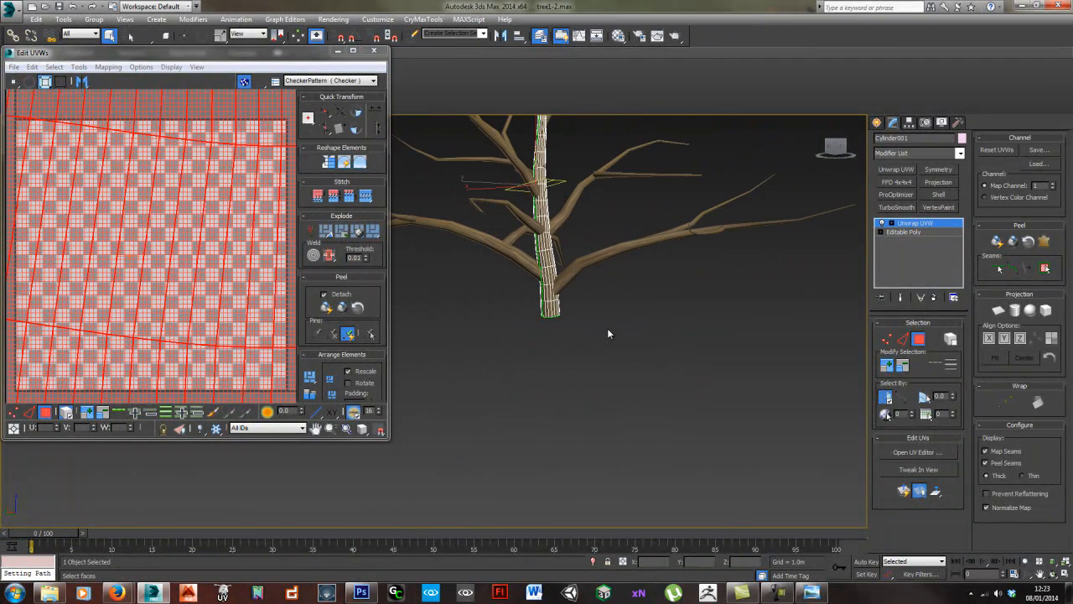
- Collapse the unwrapped trunk to an editable poly, deselect it, and check the bark texture around the trunk and branches
key(ctrl+shift+c)
click(575, 283)
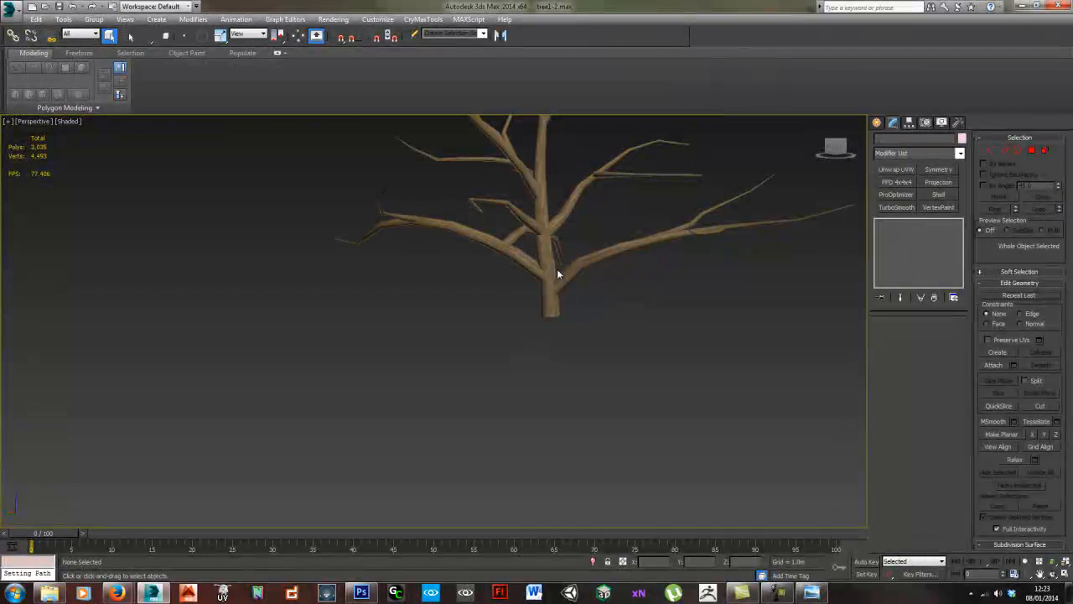
click(580, 264)
middle_drag(586, 211, 534, 264)
scroll(534, 265, up, 5)
middle_drag(597, 279, 427, 272)
scroll(462, 291, down, 6)
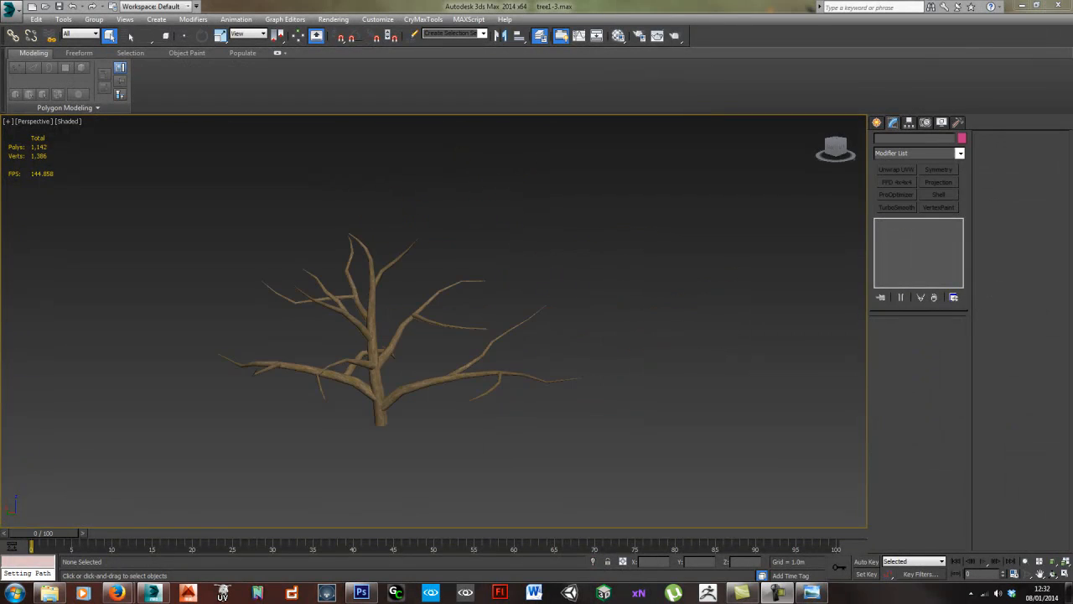
- Examine the bark-textured trunk and branches from several angles, both up close and as a whole tree
click(383, 369)
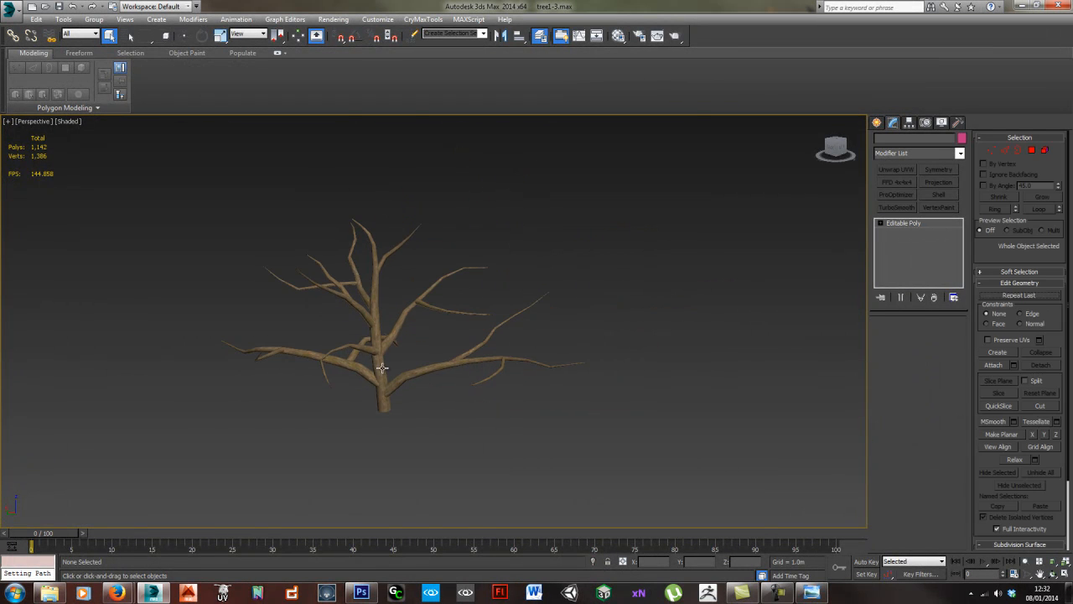
key(z)
scroll(467, 378, up, 3)
mouse_move(525, 394)
alt+middle_down()
mouse_move(447, 383)
mouse_move(526, 411)
alt+middle_up()
scroll(503, 407, down, 5)
click(481, 423)
scroll(526, 412, up, 10)
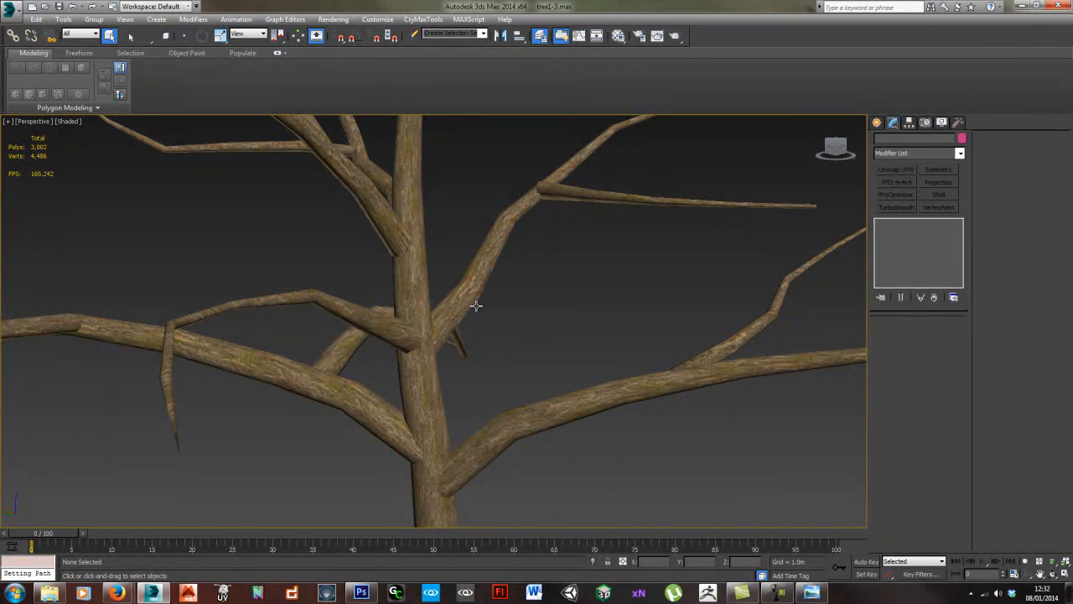
alt+middle_drag(384, 300, 429, 392)
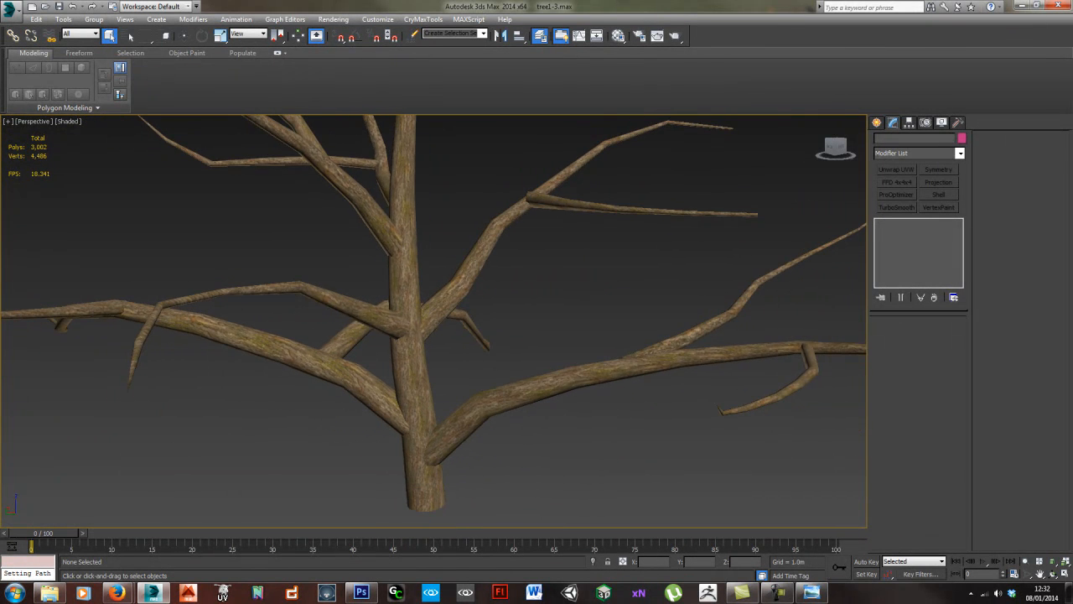
scroll(434, 366, down, 10)
alt+middle_drag(510, 352, 442, 364)
scroll(520, 382, up, 5)
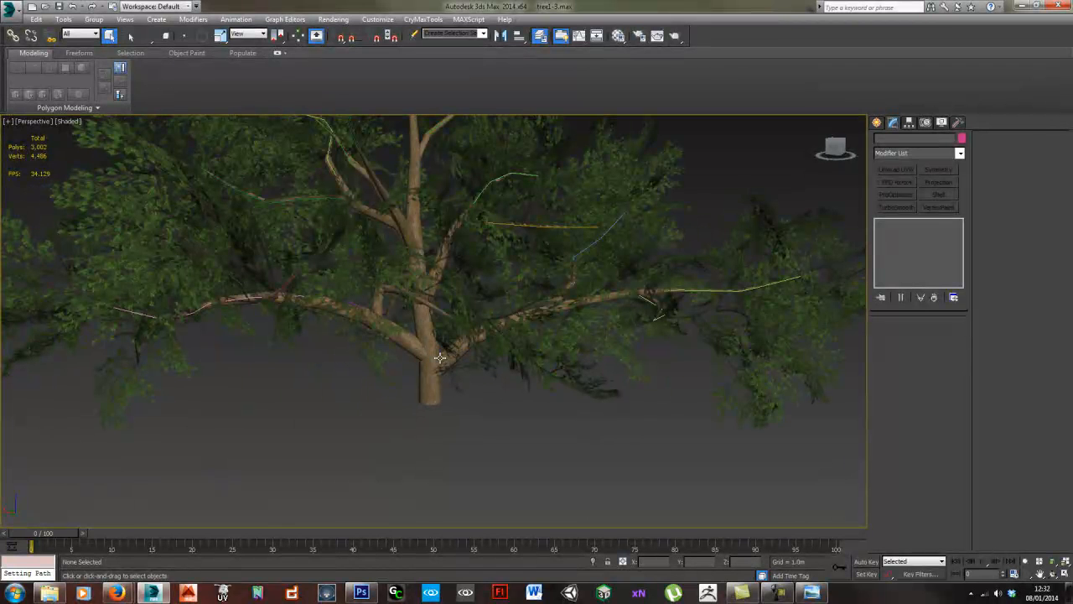
- Hide all shapes by category so the branch path splines no longer show in the viewport
click(958, 122)
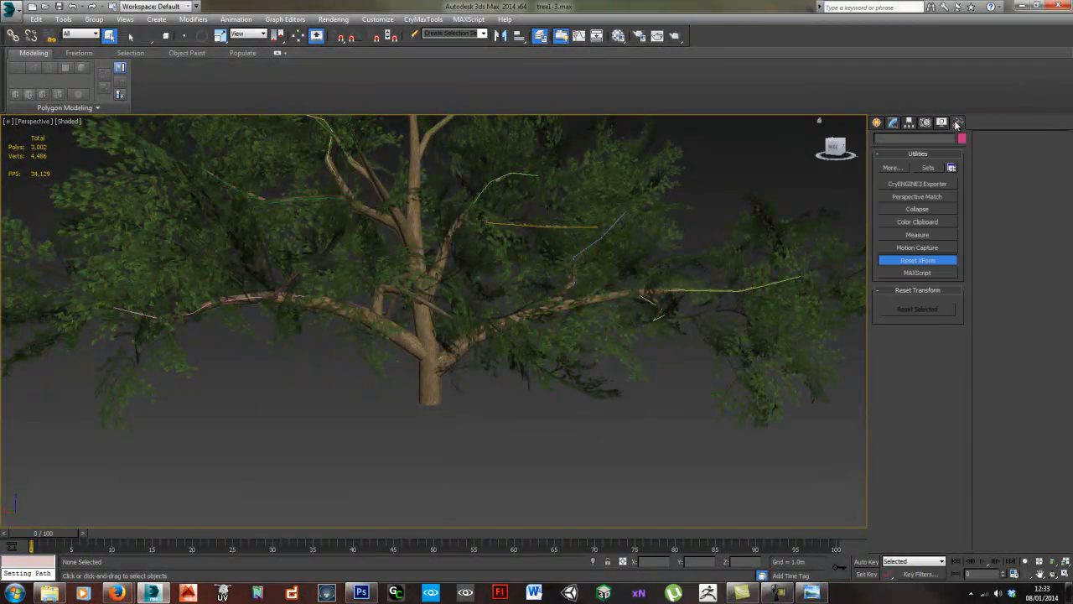
click(942, 121)
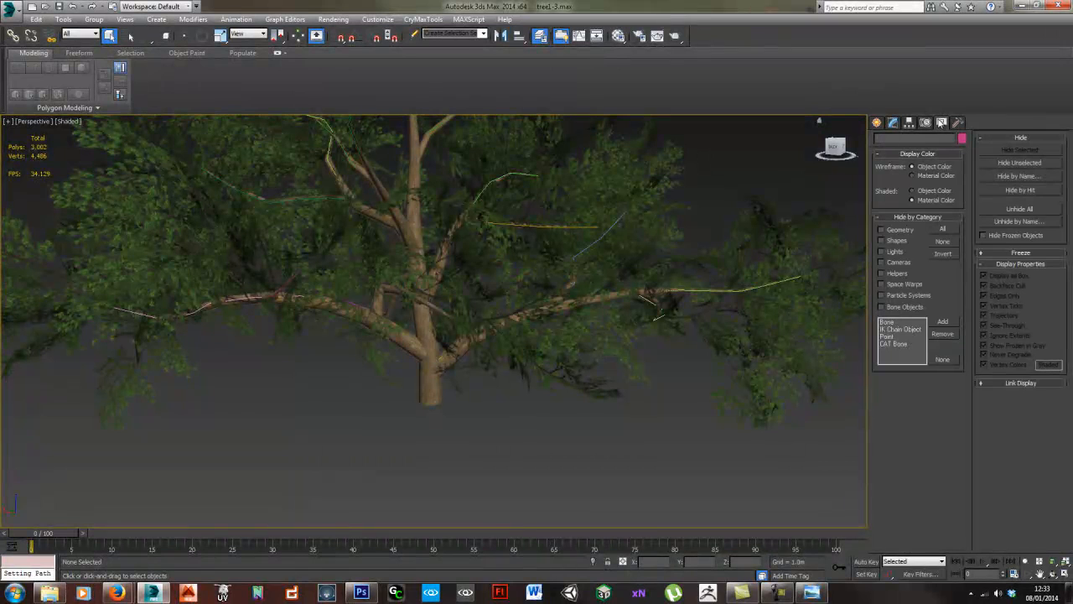
click(892, 239)
alt+middle_drag(529, 378, 502, 404)
scroll(412, 388, down, 4)
scroll(505, 396, down, 5)
scroll(493, 403, up, 5)
scroll(467, 369, up, 8)
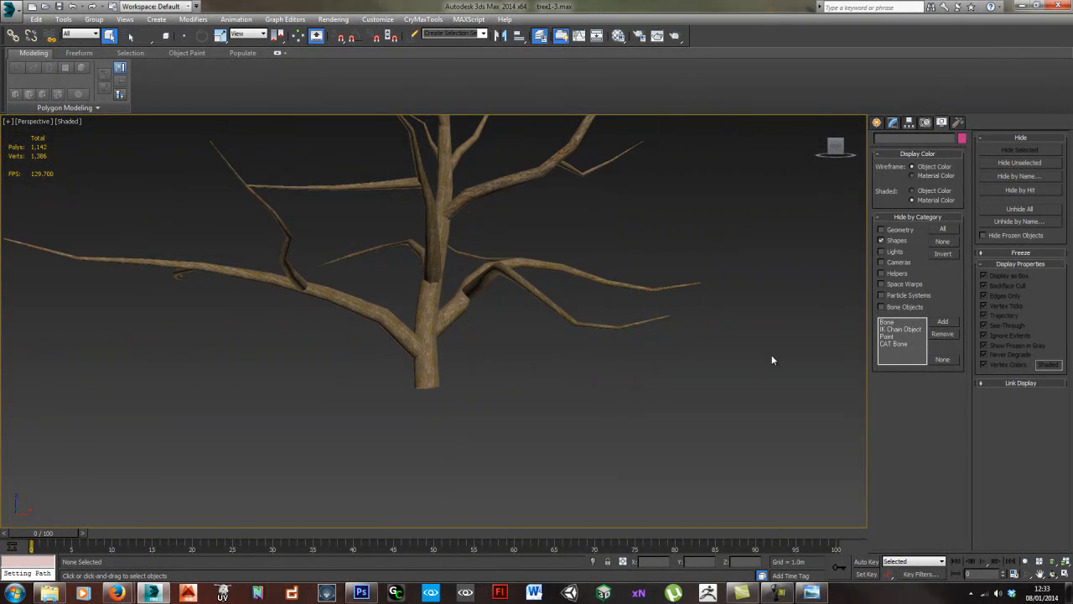
- Select the trunk and use Attach to join the lower and middle branches to it
alt+middle_drag(771, 358, 515, 325)
click(428, 347)
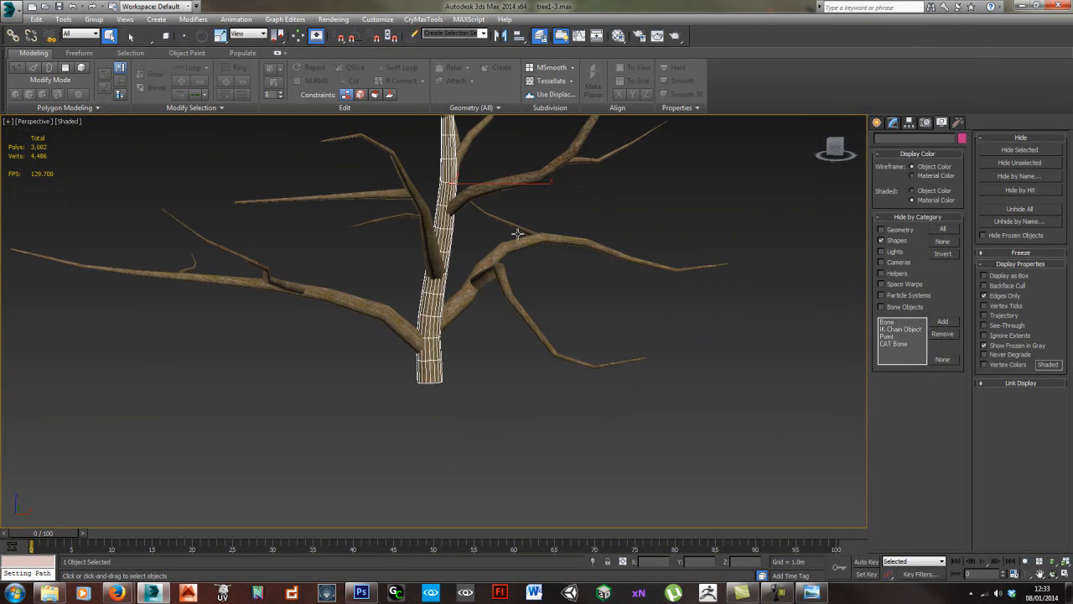
alt+middle_drag(616, 249, 514, 278)
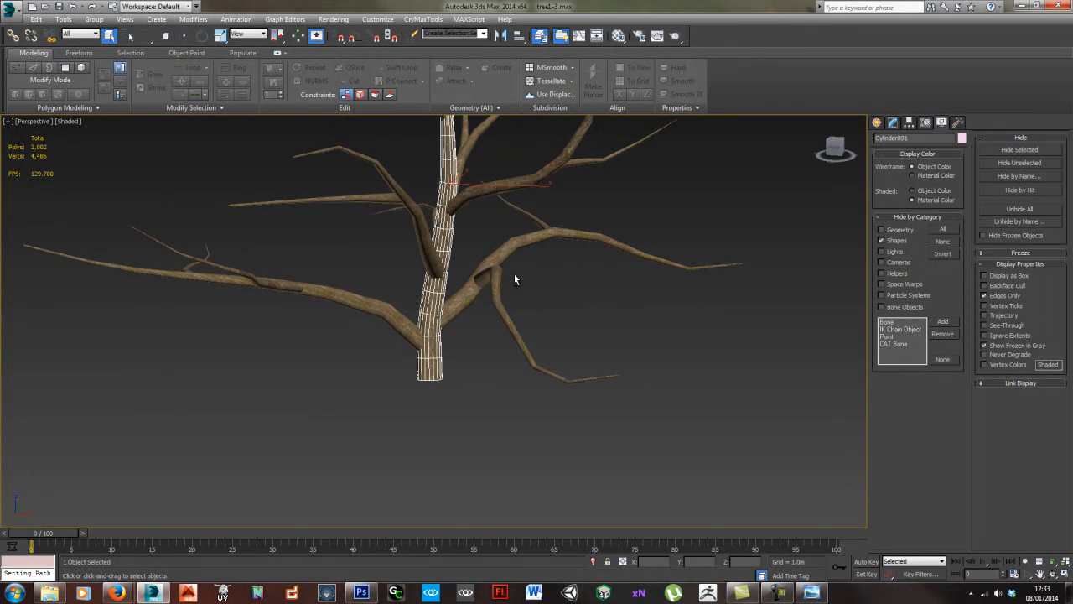
click(892, 122)
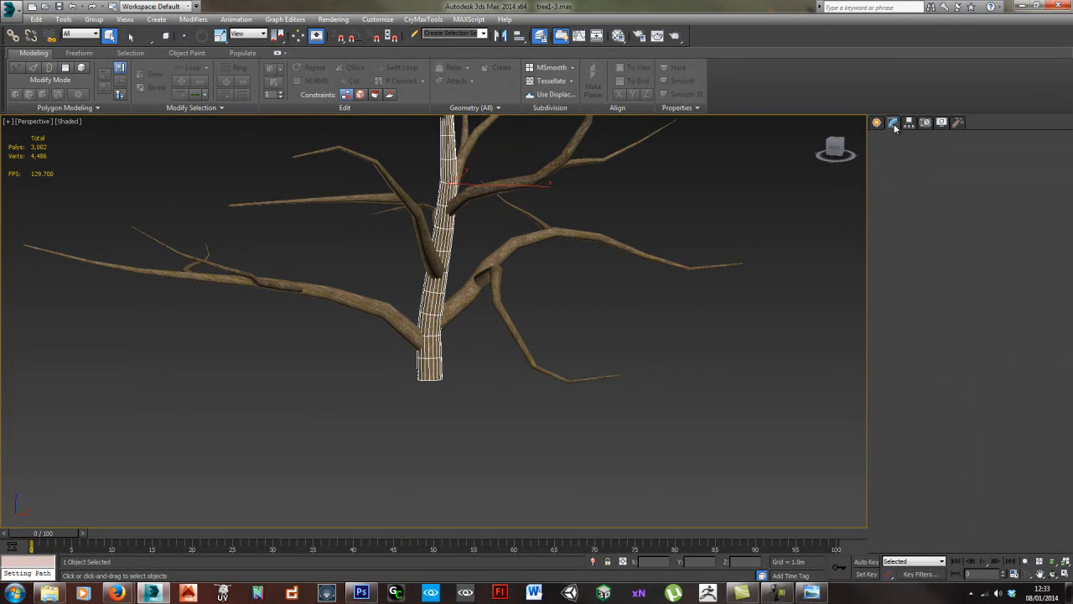
click(993, 219)
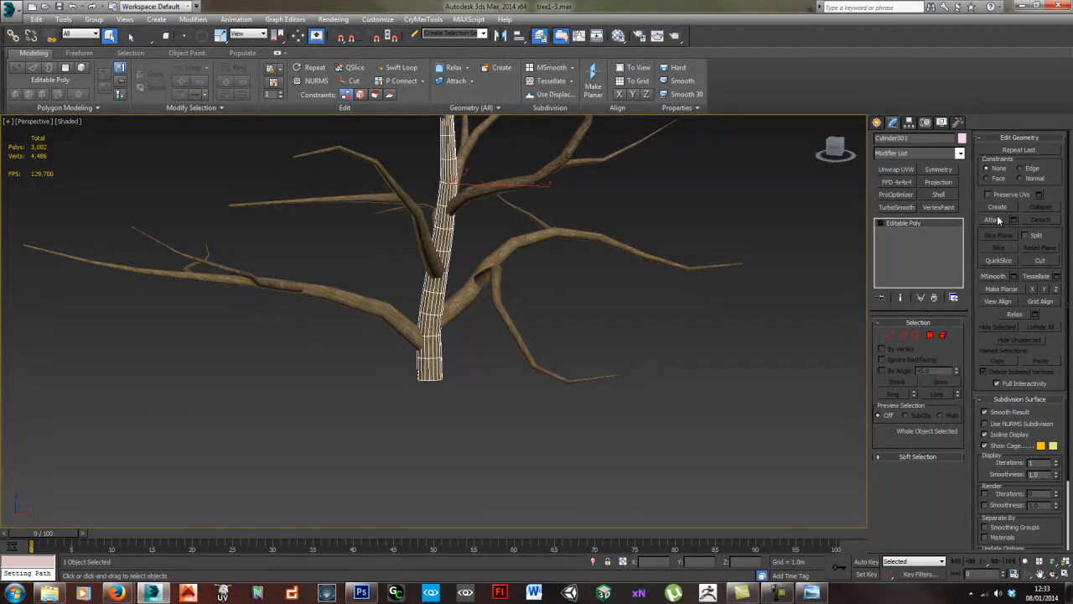
click(501, 305)
click(453, 304)
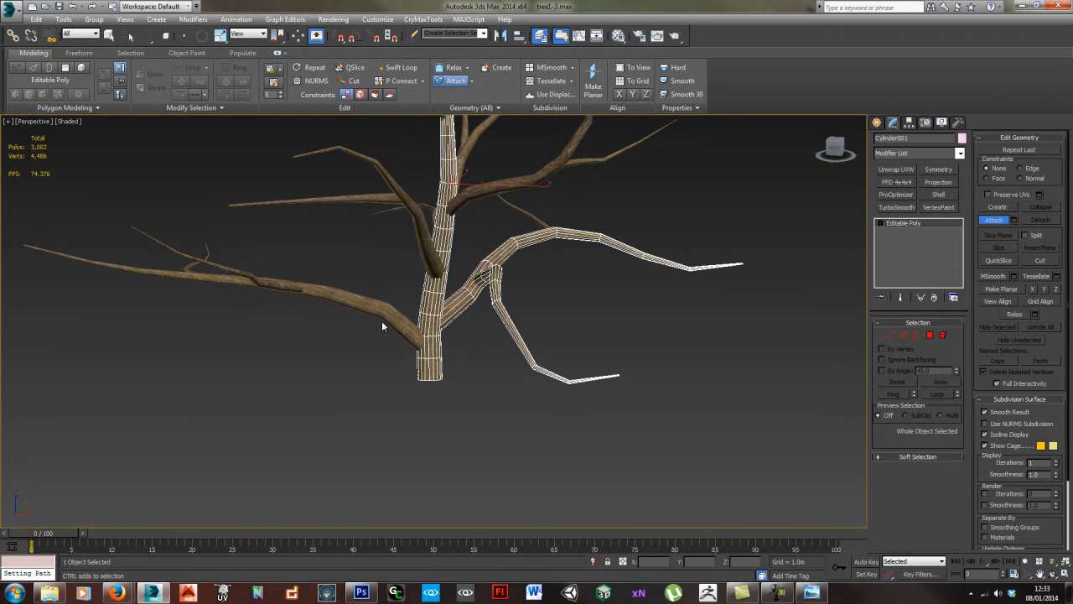
click(375, 311)
click(286, 286)
alt+middle_drag(312, 269, 285, 279)
click(217, 236)
click(359, 199)
click(494, 196)
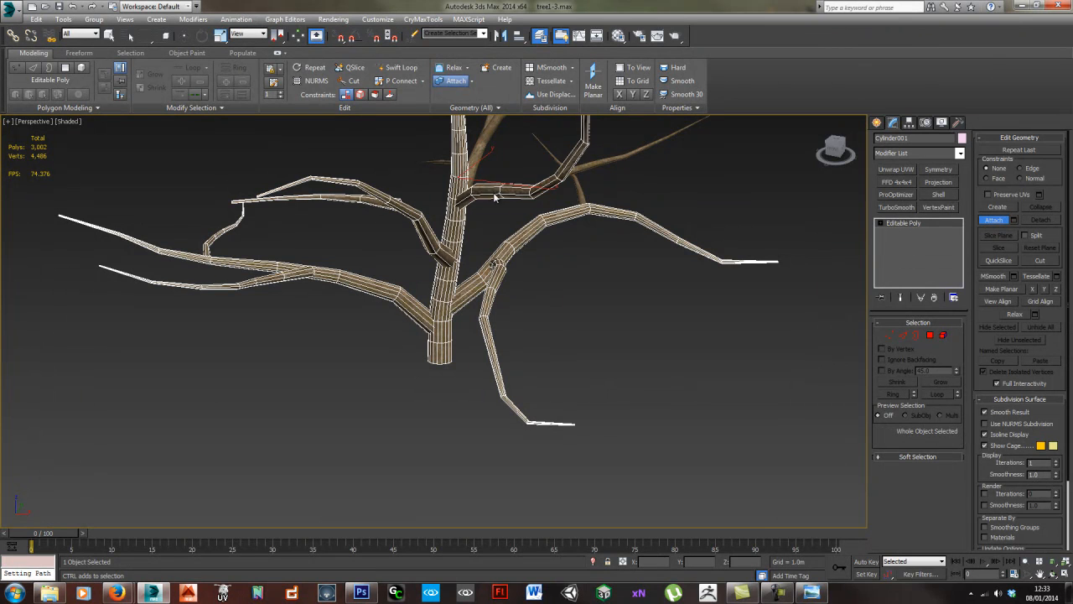
- Attach the remaining upper branches and side twigs to the trunk mesh, and end the Attach command
click(578, 188)
click(588, 170)
middle_drag(545, 151, 547, 246)
click(504, 223)
click(495, 205)
click(448, 214)
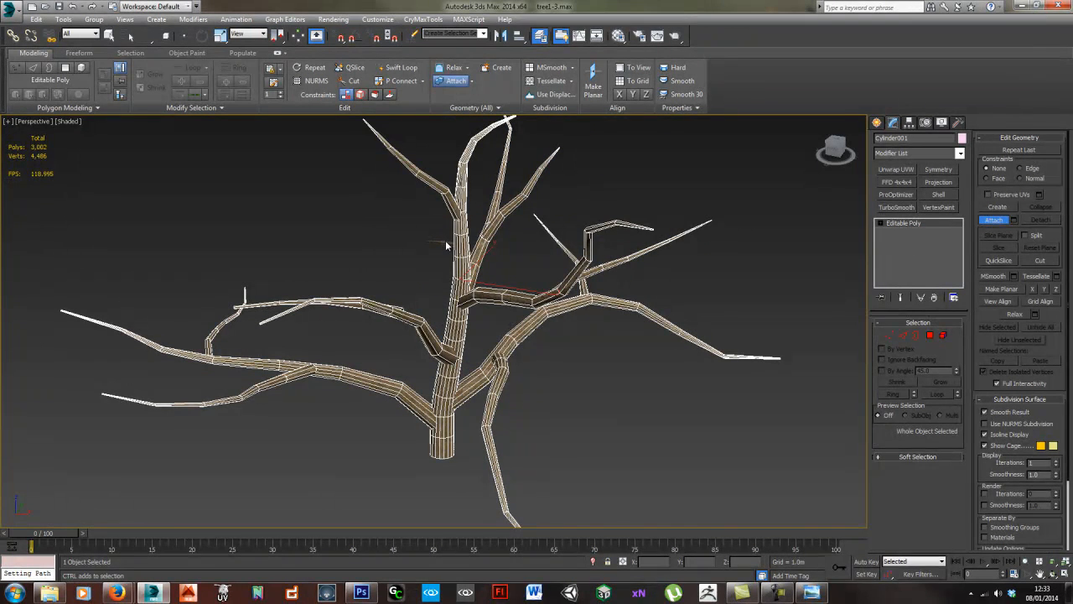
alt+middle_drag(445, 241, 476, 331)
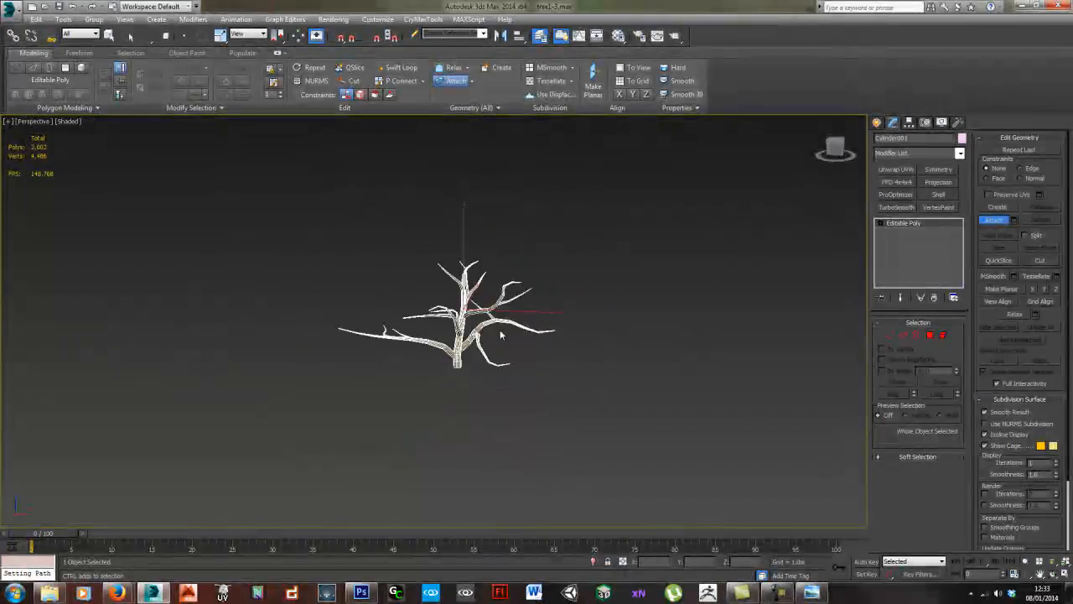
alt+middle_drag(553, 345, 593, 362)
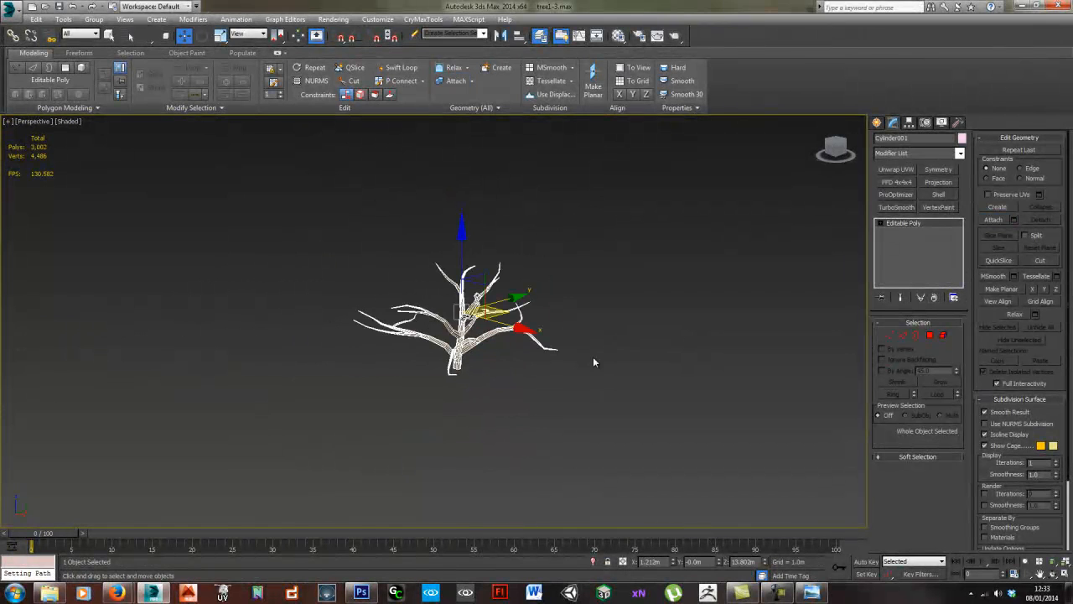
- Examine the leaf clusters on their own from several angles and distances
alt+middle_drag(498, 361, 524, 361)
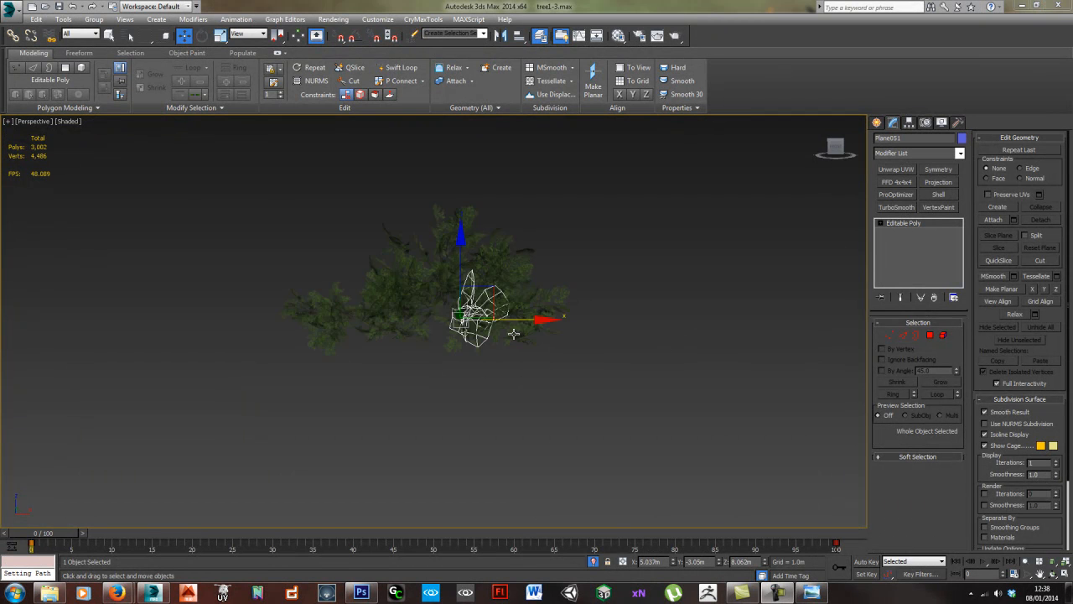
alt+middle_drag(551, 377, 529, 390)
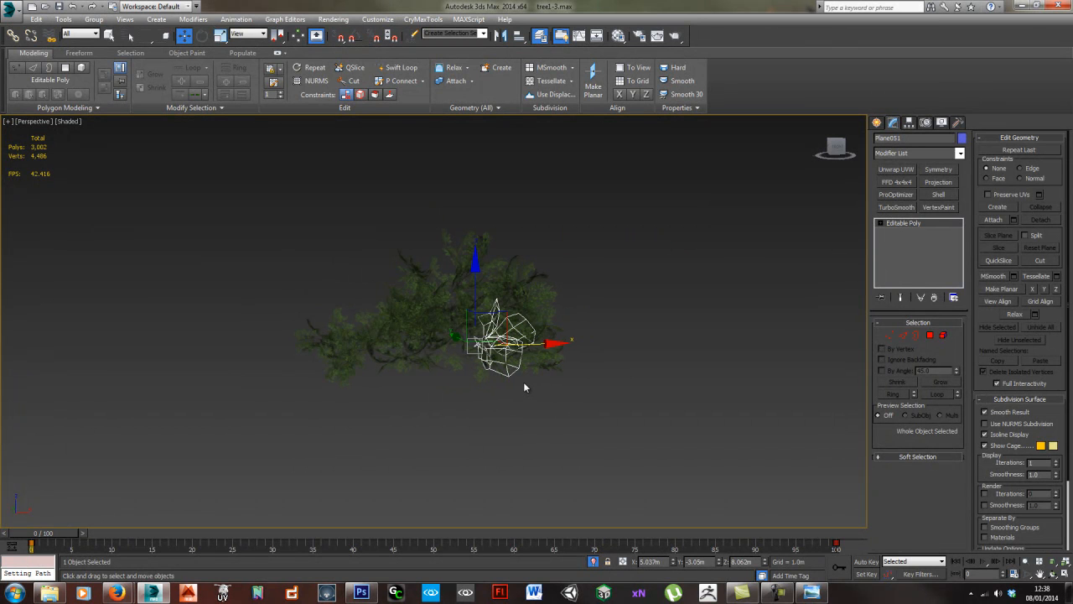
alt+middle_drag(500, 374, 486, 377)
alt+middle_drag(424, 351, 462, 343)
scroll(452, 374, up, 3)
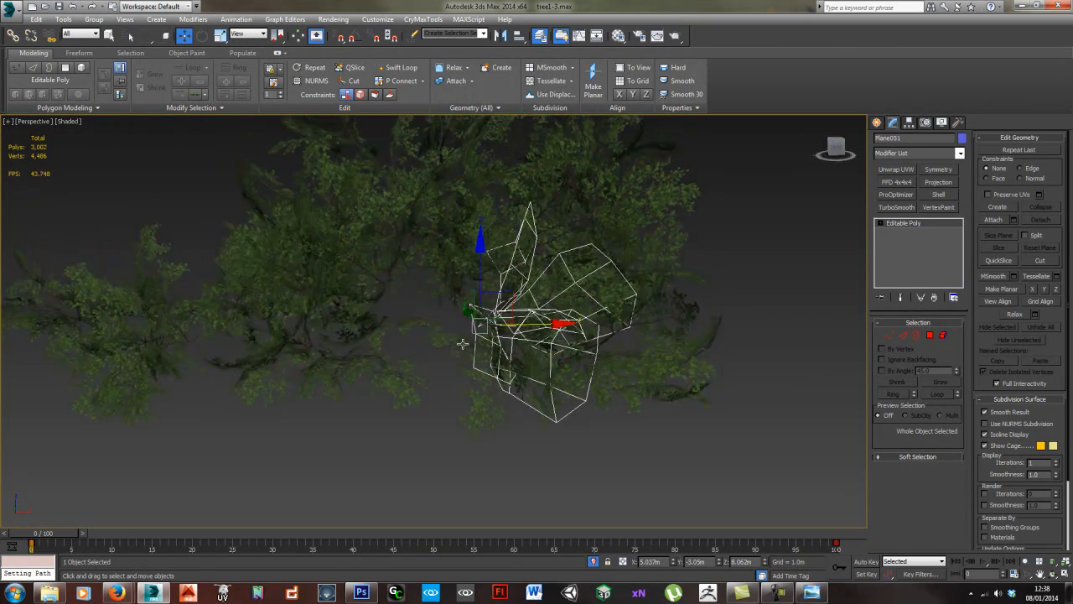
scroll(463, 343, down, 3)
drag(421, 319, 552, 394)
- Try to attach every leaf plane in the attach list to the selected leaf cluster, and undo it
click(552, 394)
click(497, 351)
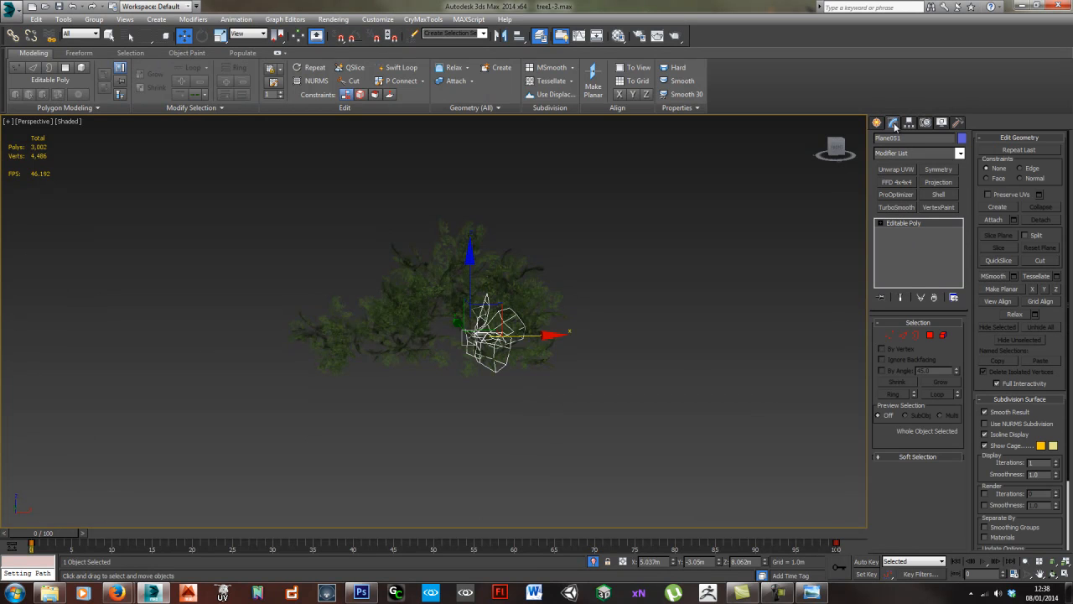
click(1012, 218)
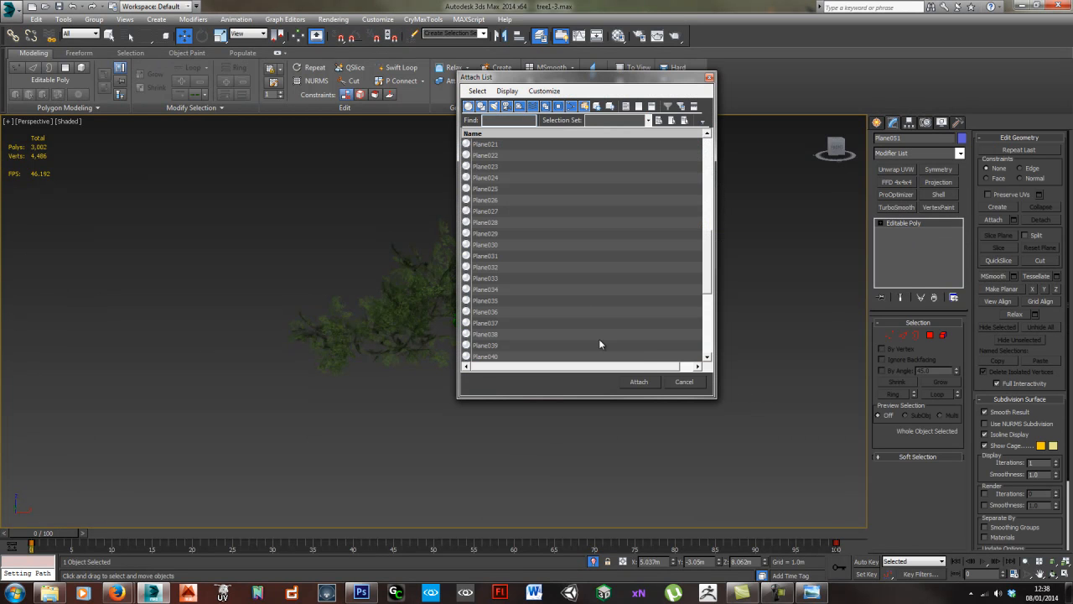
key(ctrl+a)
click(639, 382)
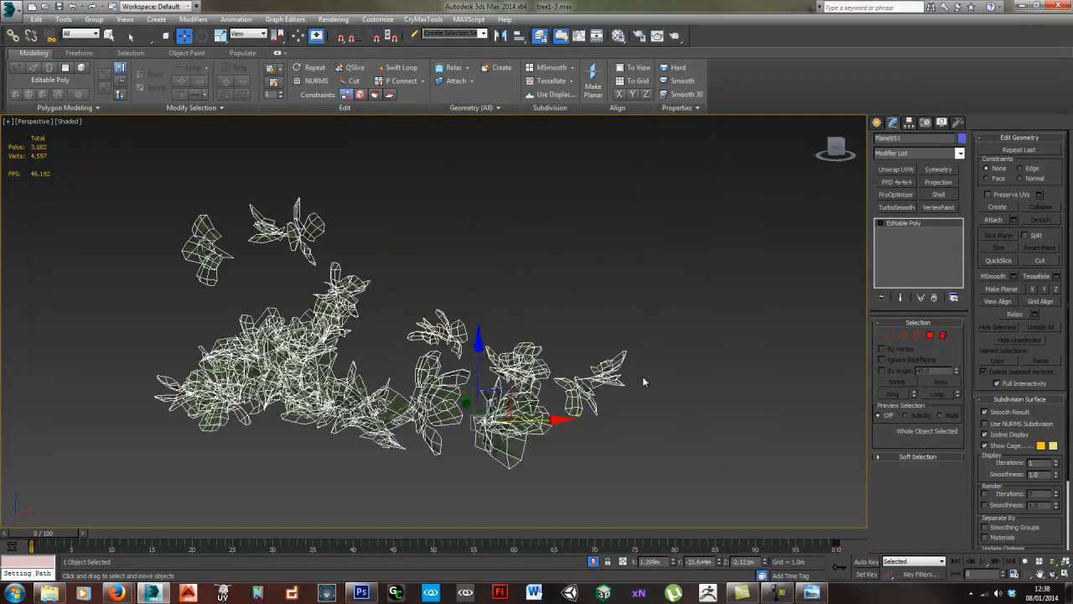
alt+middle_drag(622, 364, 622, 344)
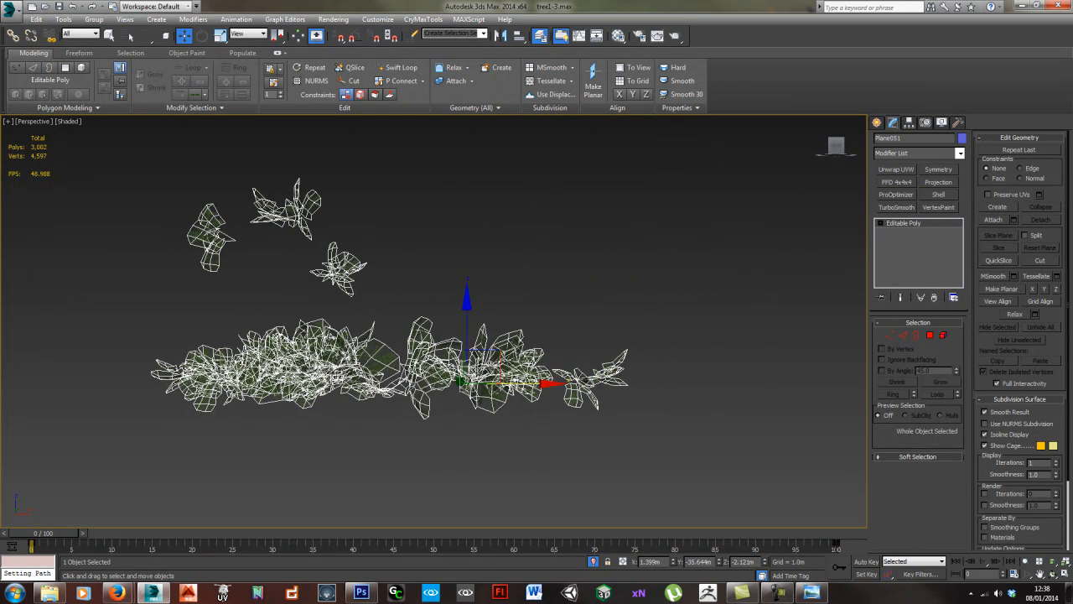
key(ctrl+z)
alt+middle_drag(484, 371, 494, 382)
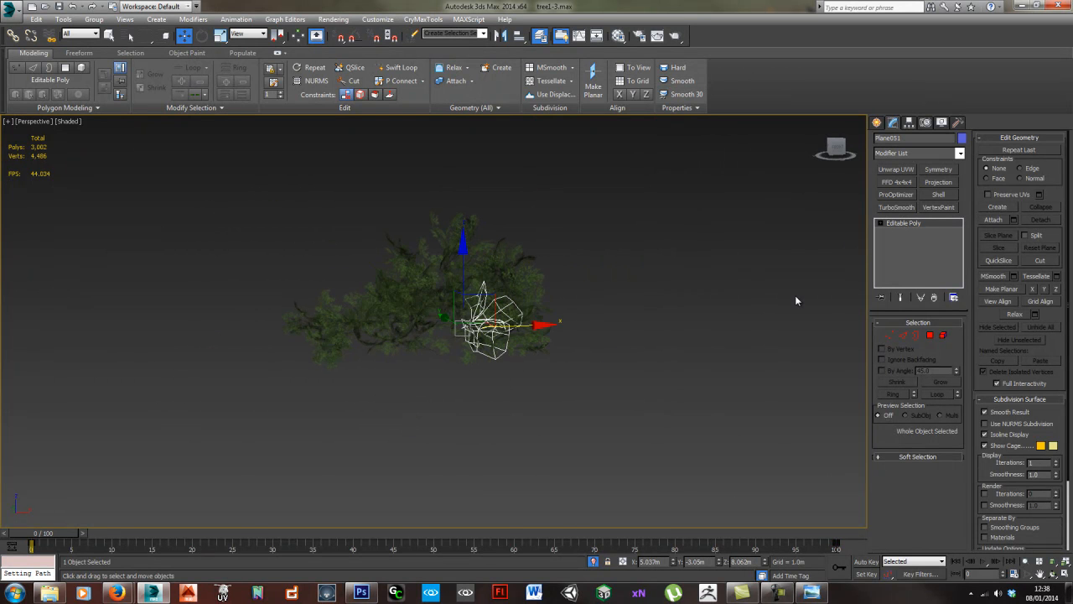
- Check the selected leaf cluster's path constraint parameters, and deselect the cluster
click(925, 122)
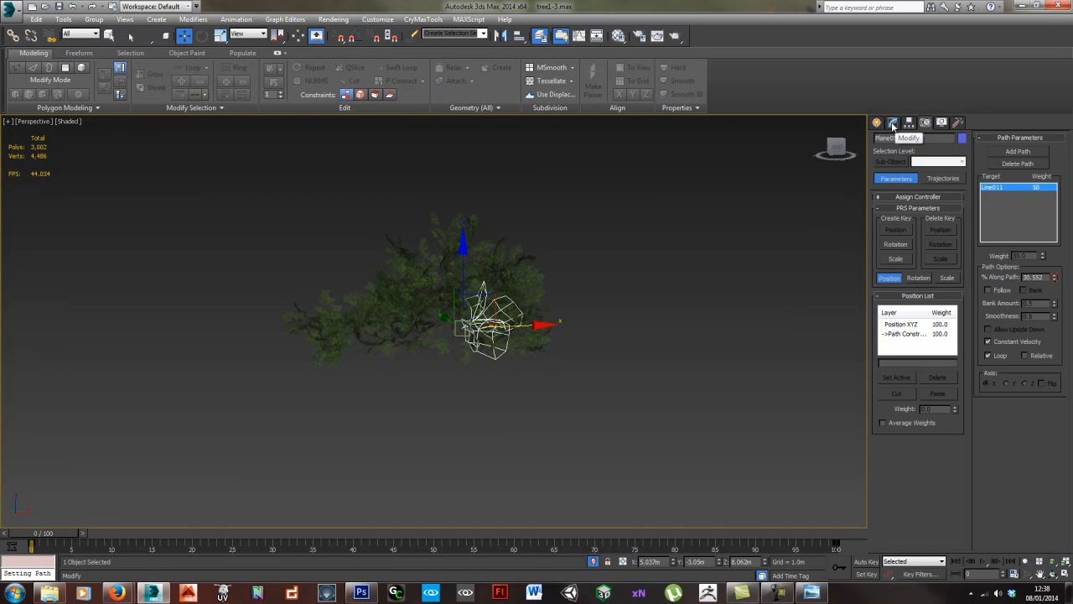
click(893, 123)
click(590, 380)
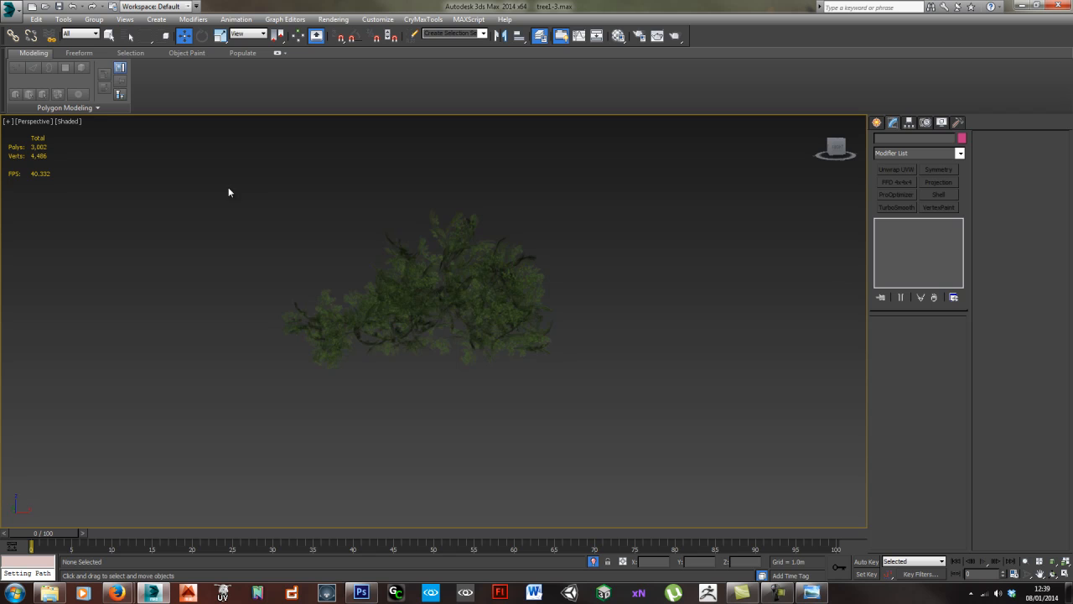
- Frame the foliage and select all of the leaf clusters together
click(491, 334)
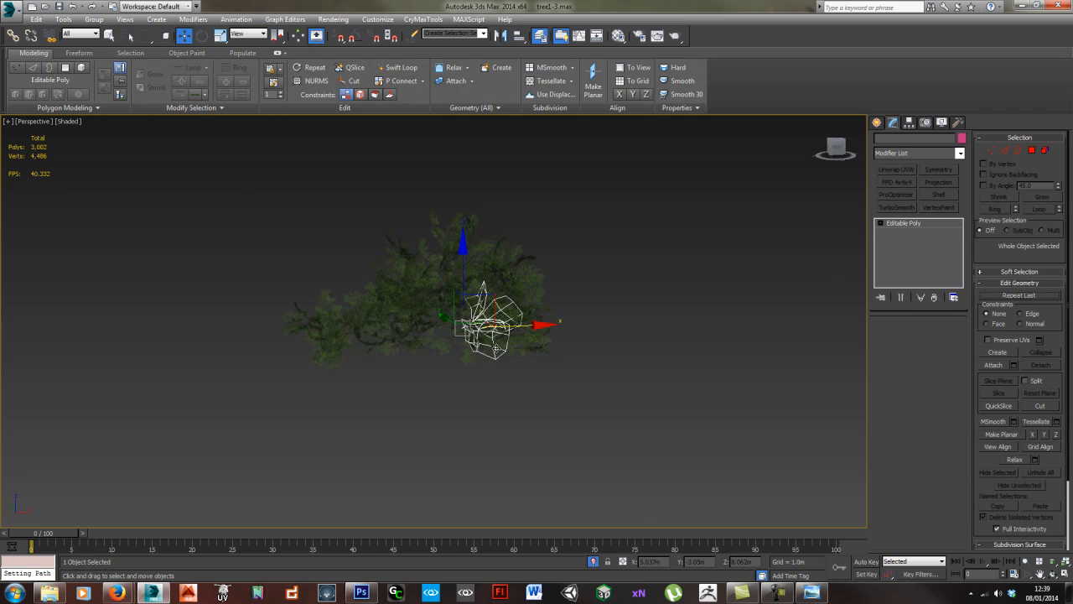
scroll(495, 344, up, 3)
scroll(406, 313, up, 3)
scroll(405, 328, down, 3)
middle_drag(461, 295, 431, 332)
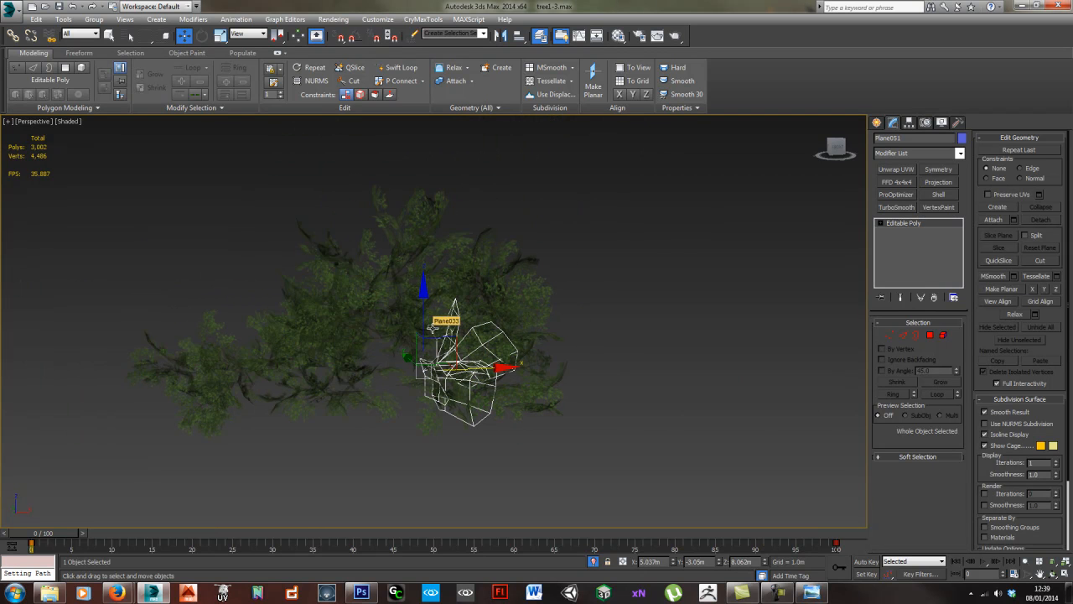
drag(717, 475, 718, 475)
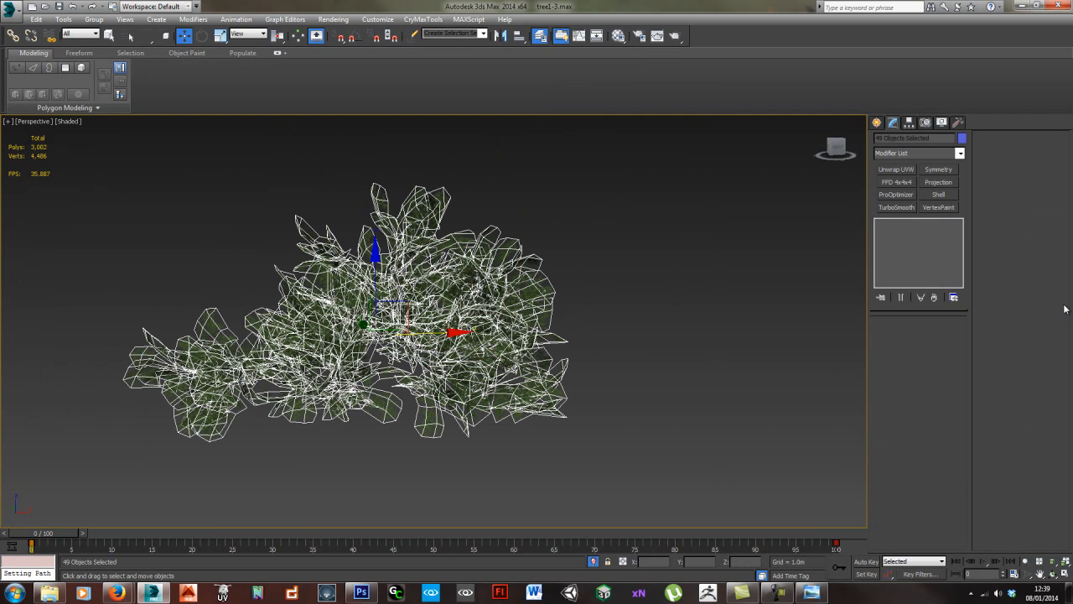
- Put the selected leaf clusters on a new layer and name it "leaves"
drag(1072, 288, 726, 242)
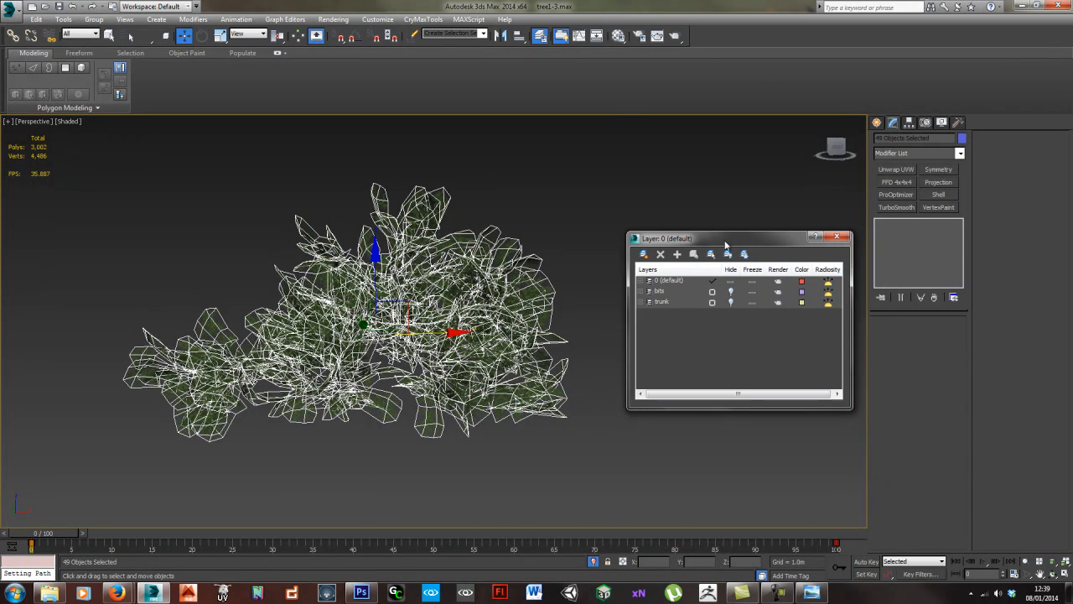
click(677, 254)
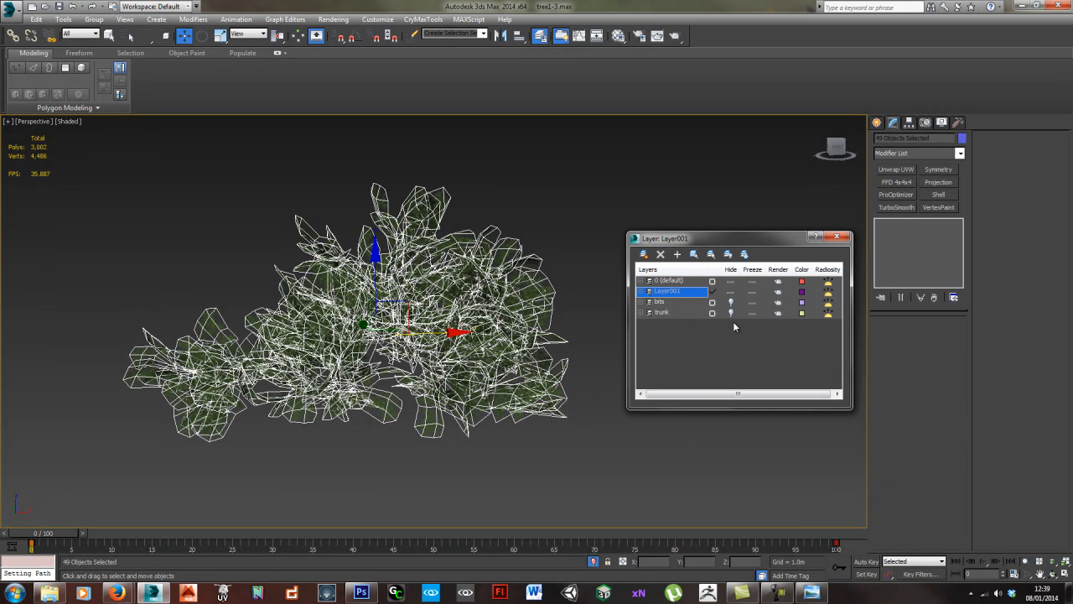
click(689, 291)
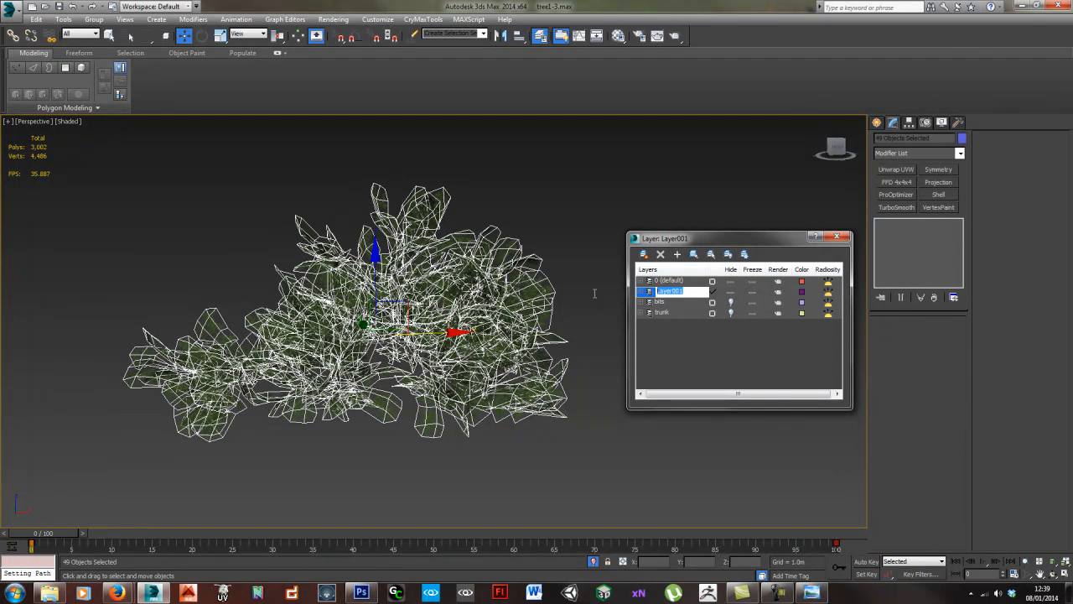
text(leaves)
key(Return)
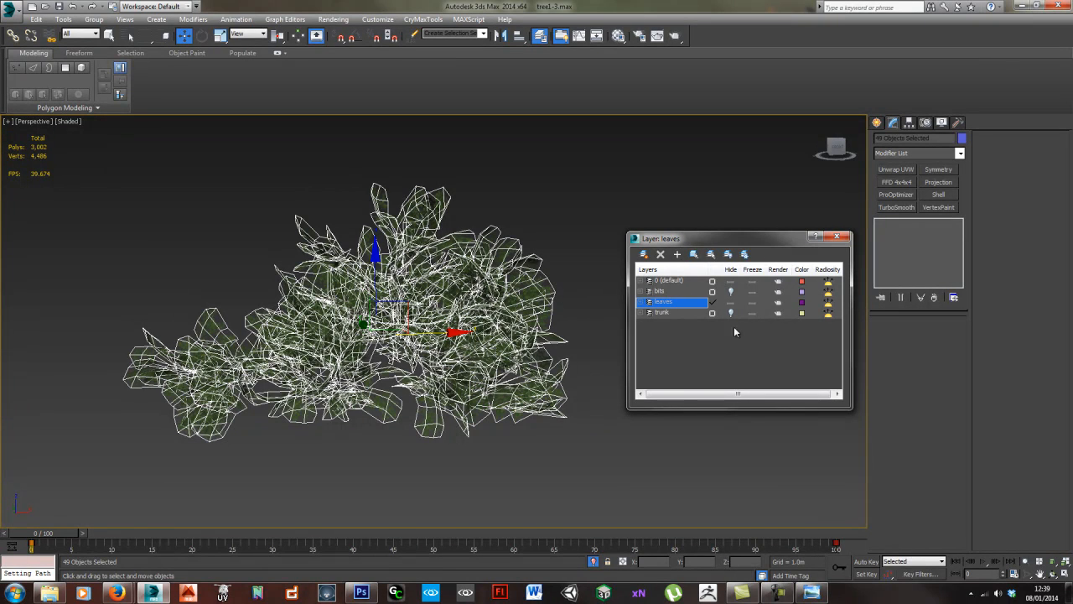
- Toggle the leaves layer's visibility off and on to check it, and make layer 0 (default) the current layer
click(730, 303)
click(731, 303)
click(683, 282)
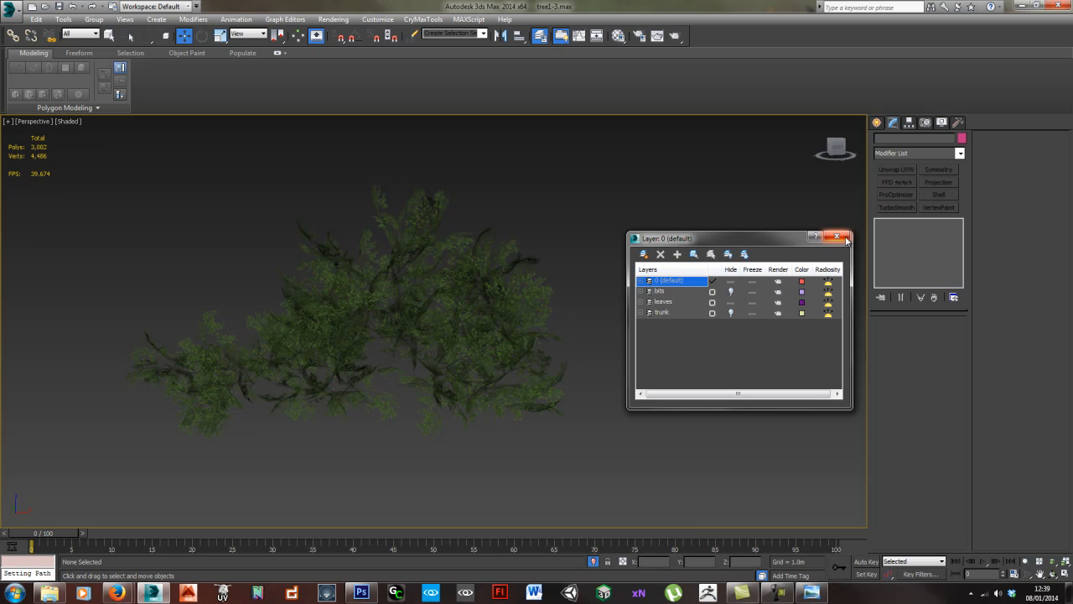
- Select all of the leaf clusters and export them as OBJ with the current export options, overwriting branches.obj
drag(770, 241, 1072, 243)
drag(67, 192, 587, 443)
key(alt+f)
key(e)
key(e)
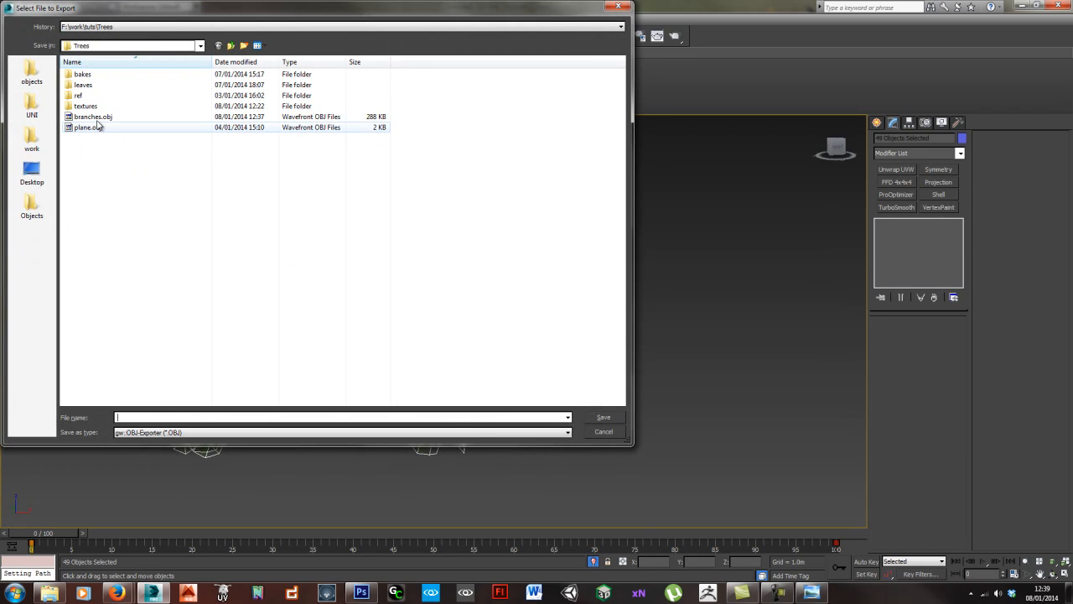
click(94, 117)
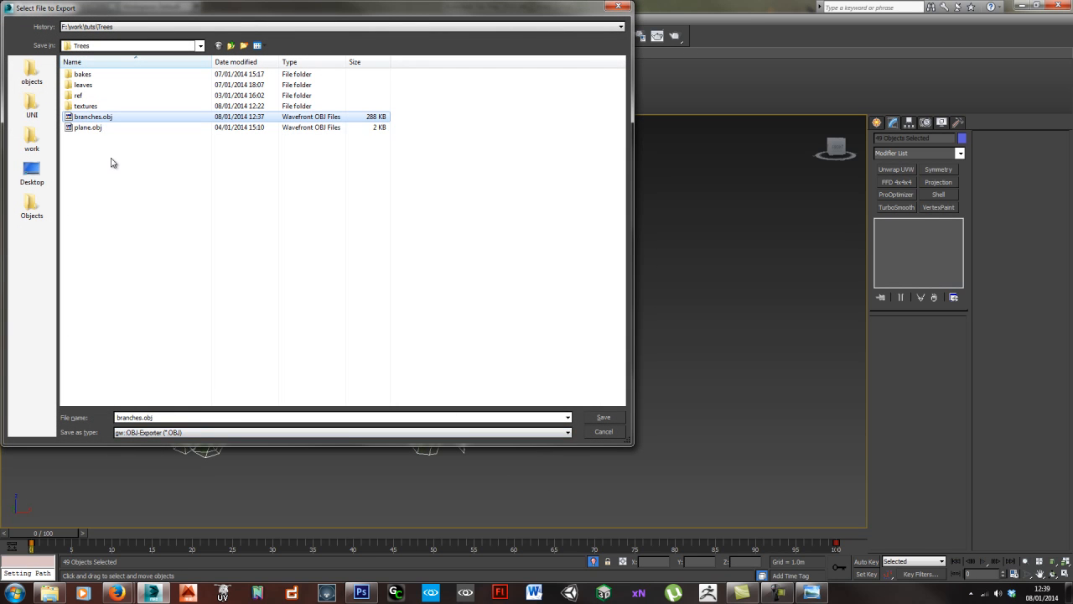
click(604, 416)
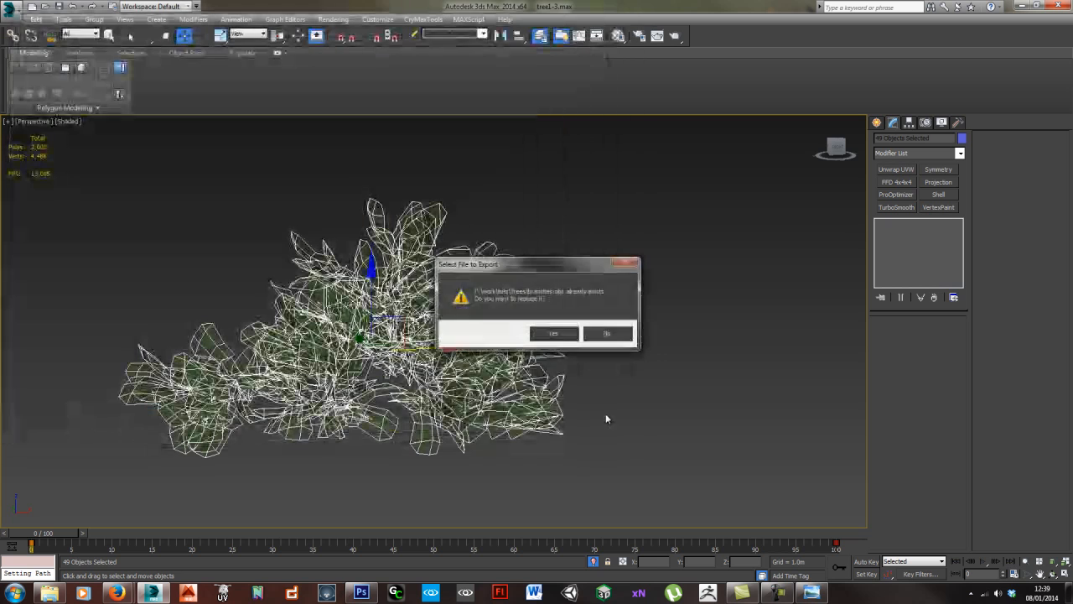
click(548, 330)
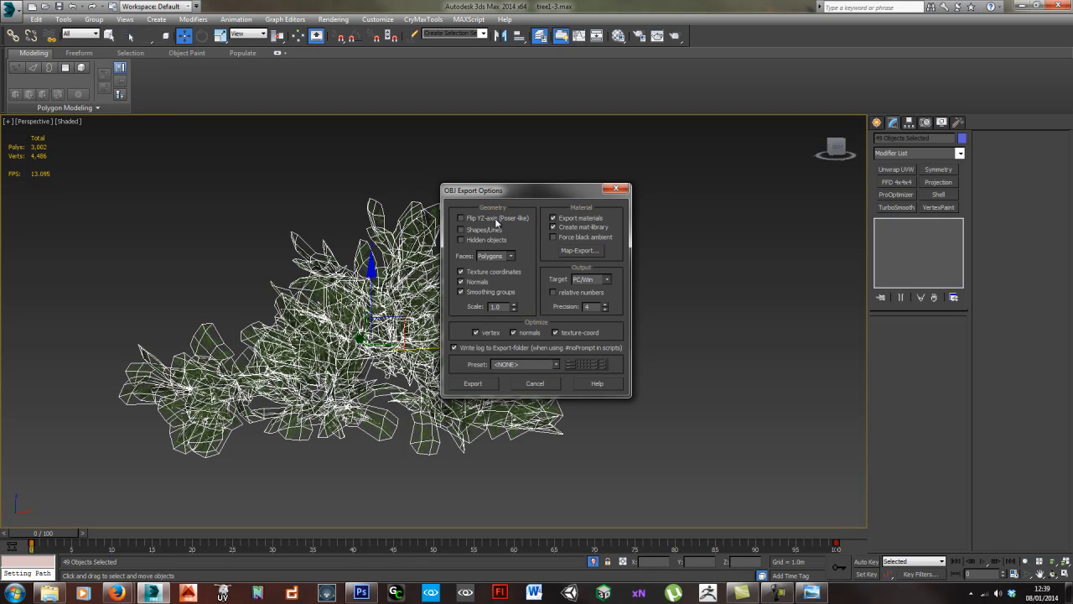
click(480, 386)
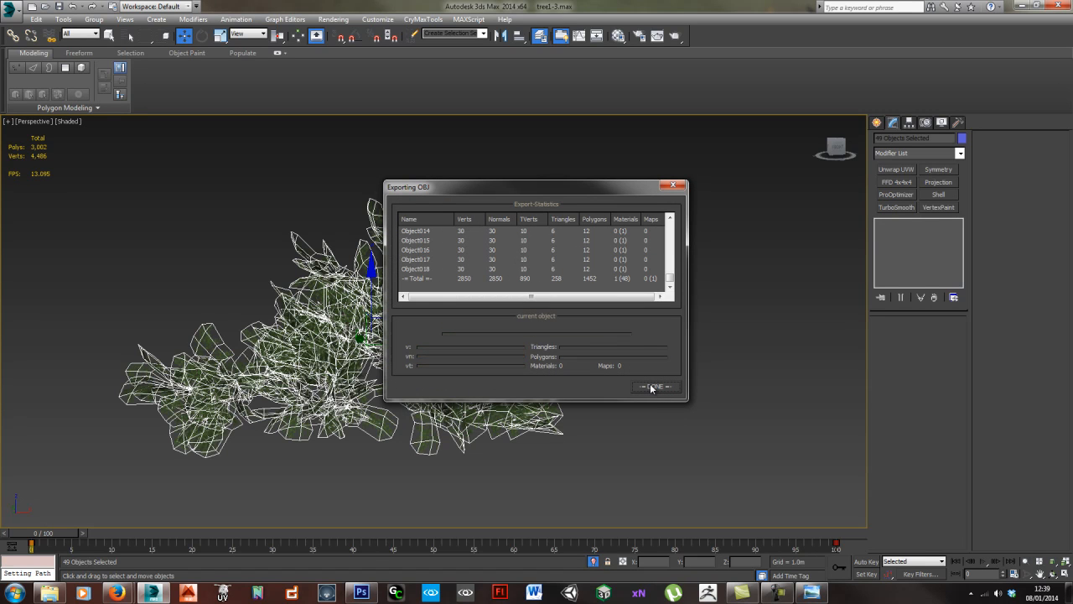
click(652, 387)
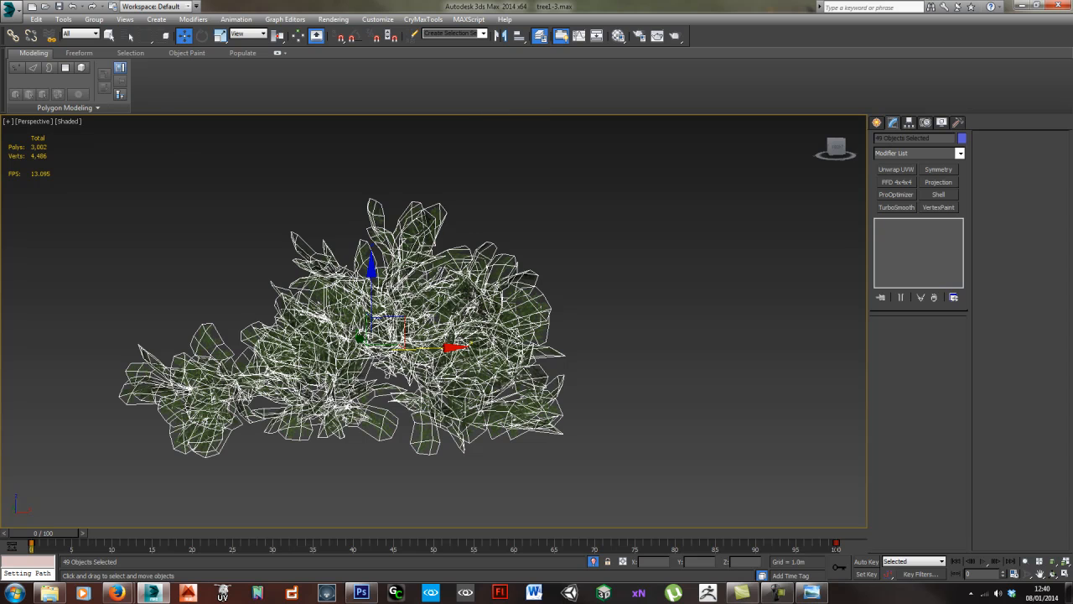
- Clear the leaf selection and import branches.obj with the current OBJ import options
click(662, 262)
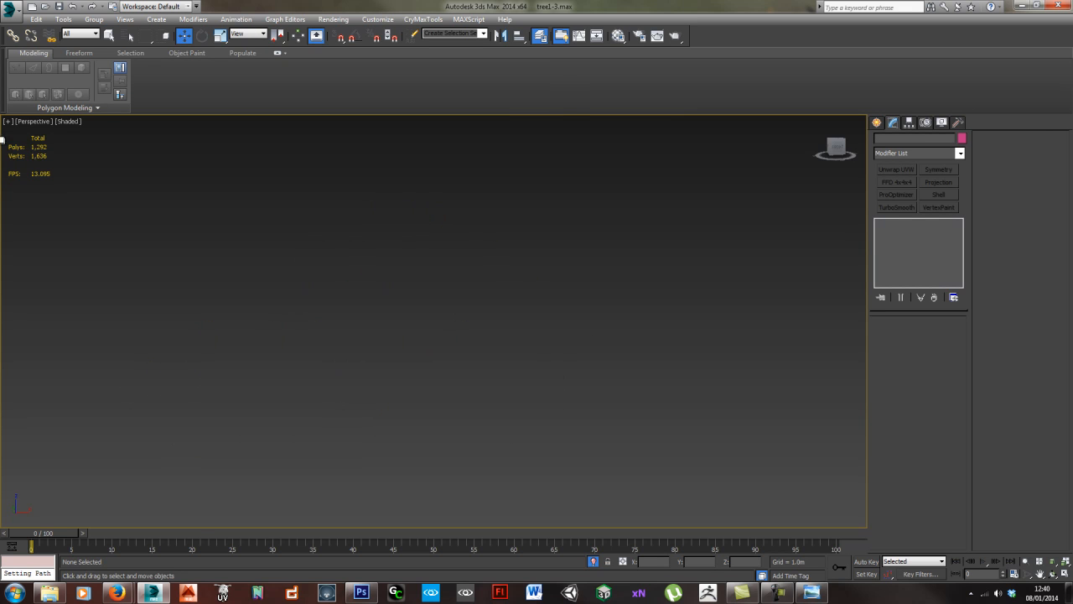
click(12, 7)
click(39, 159)
click(94, 117)
double_click(105, 122)
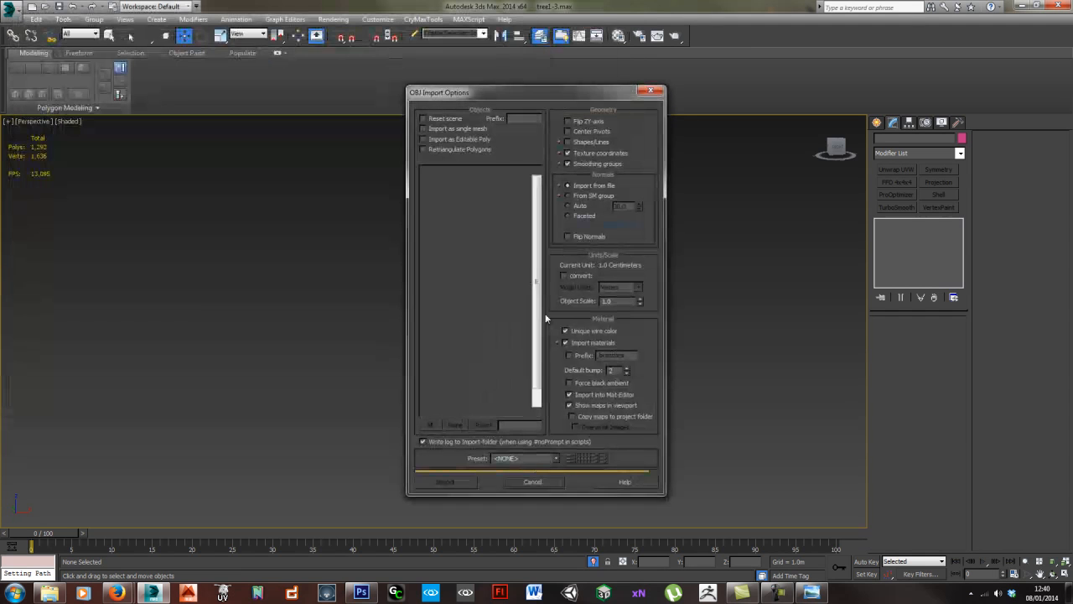
click(445, 481)
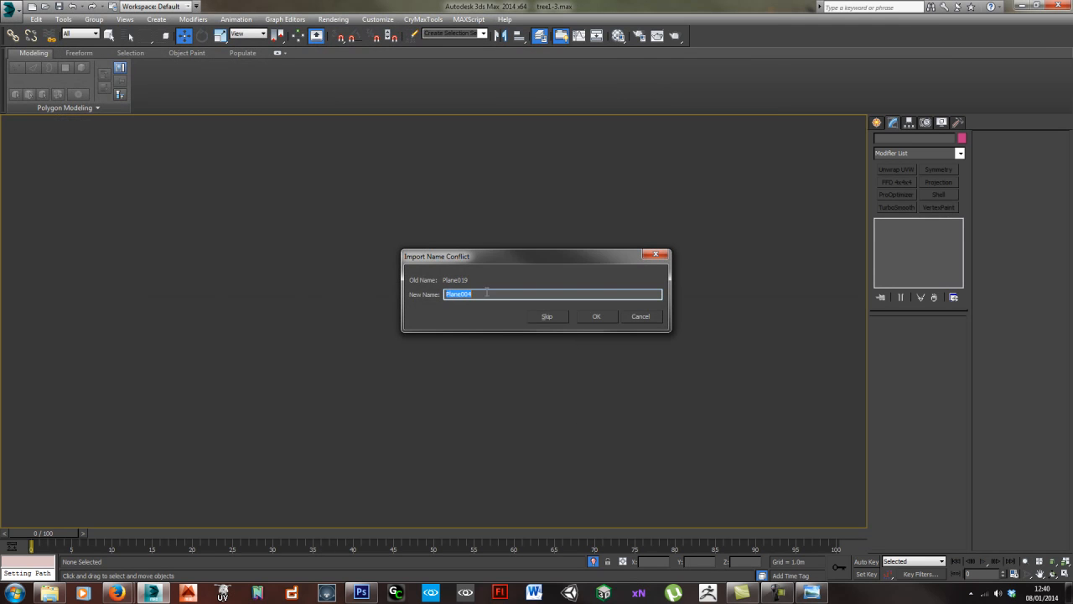
- Accept the suggested new name for each conflicting object until the OBJ import completes
click(592, 315)
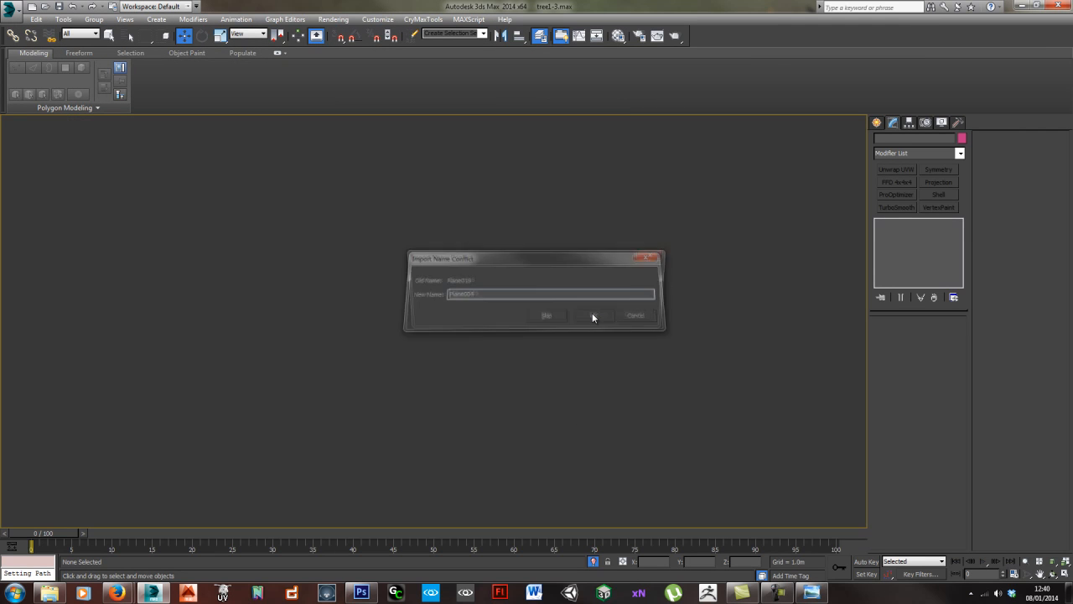
click(592, 316)
click(591, 315)
click(590, 315)
click(591, 315)
click(590, 316)
click(590, 316)
click(591, 316)
click(591, 315)
click(590, 316)
click(591, 316)
click(591, 315)
click(592, 316)
click(591, 315)
click(591, 315)
- Select one imported leaf cluster near the foliage's lower edge and convert it to an Editable Poly
scroll(511, 341, down, 5)
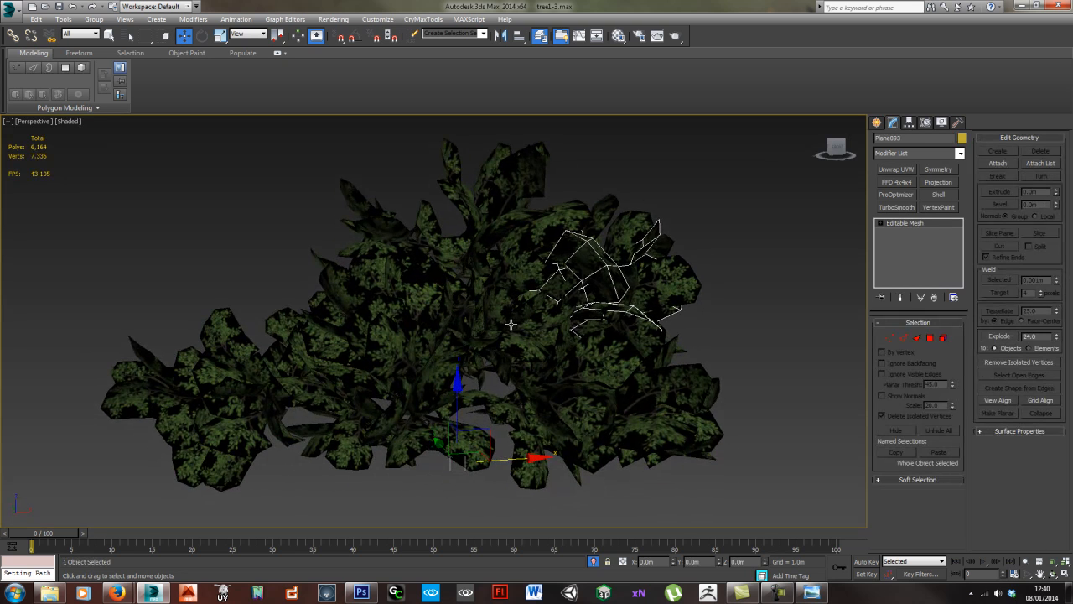
drag(299, 231, 605, 386)
click(577, 382)
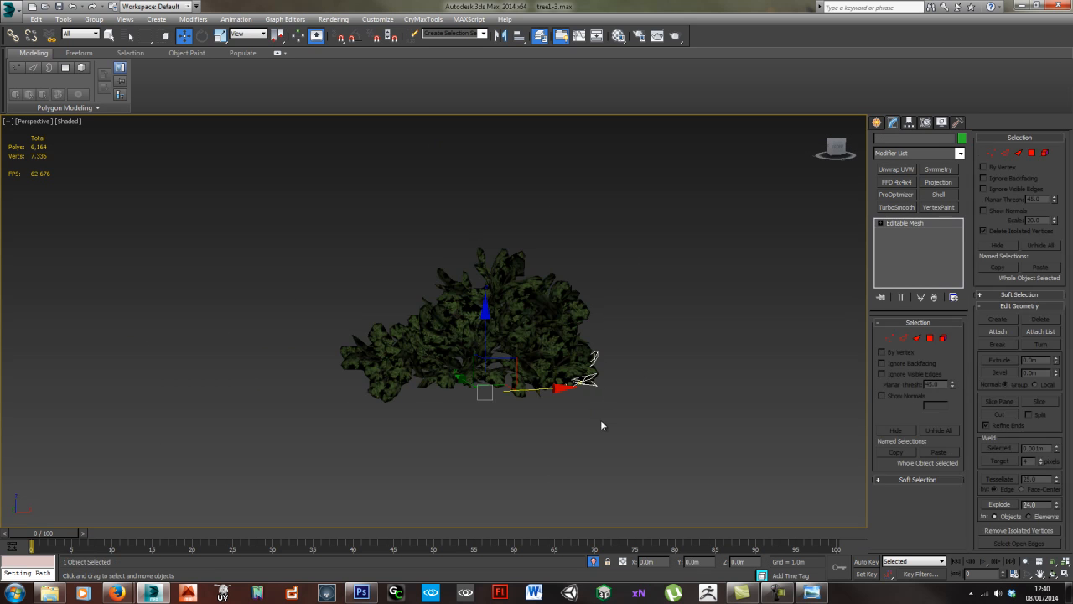
scroll(559, 388, up, 3)
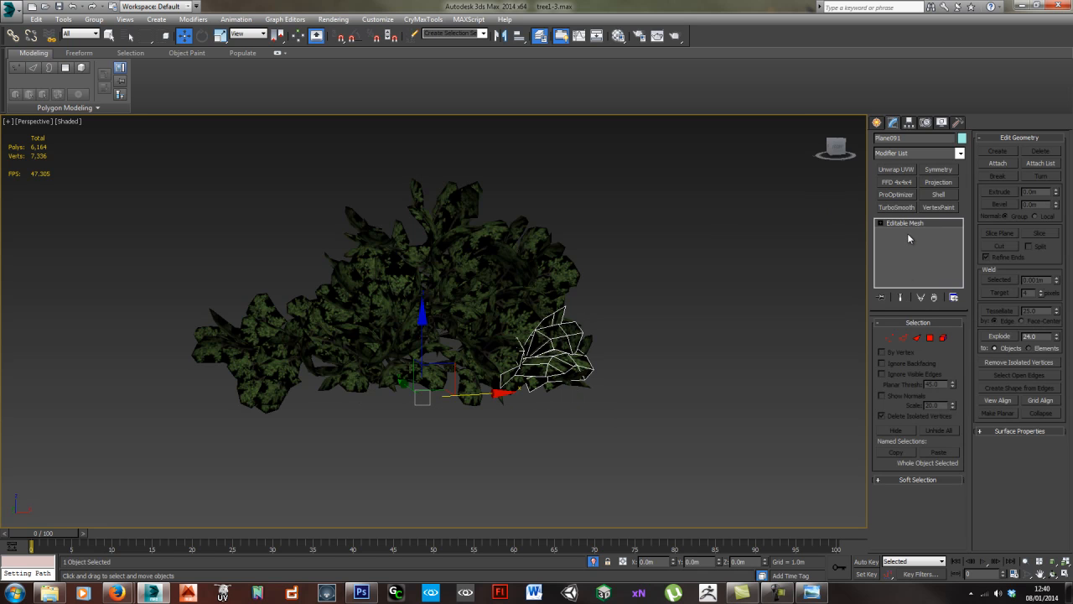
middle_drag(669, 306, 677, 313)
key(ctrl+e)
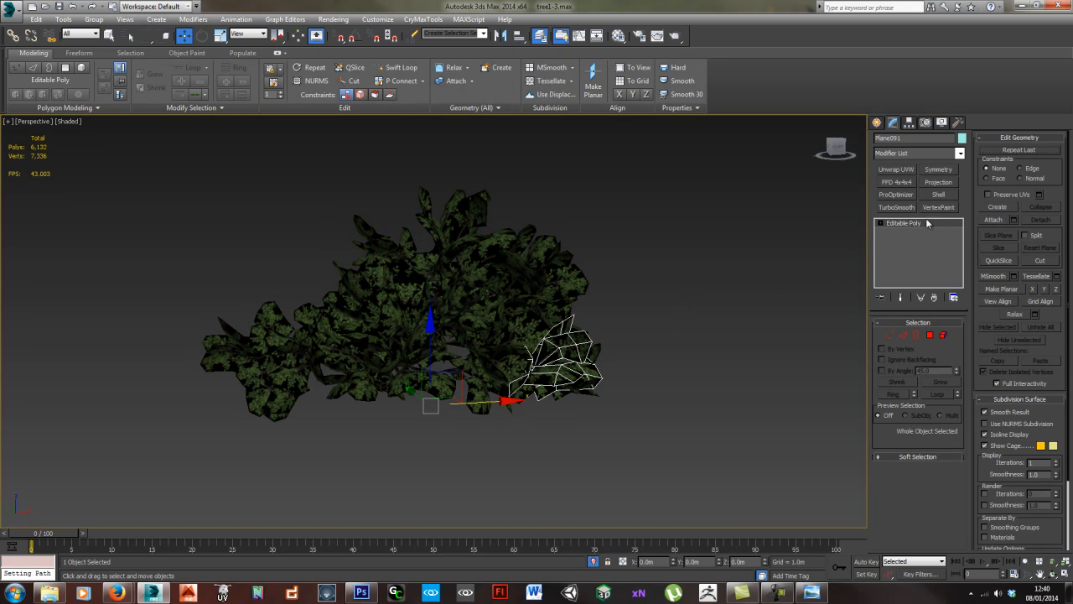
- Attach all of the listed plane objects to the converted leaf cluster to make a single foliage mesh
click(1013, 220)
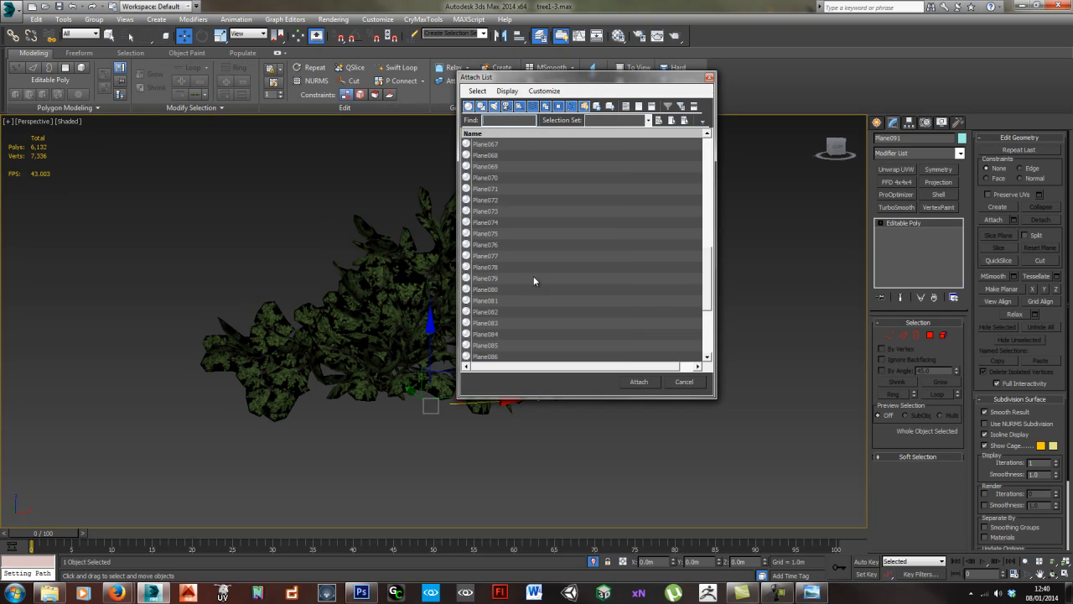
key(ctrl+a)
click(639, 381)
click(640, 333)
drag(433, 361, 481, 253)
right_click(480, 252)
click(497, 273)
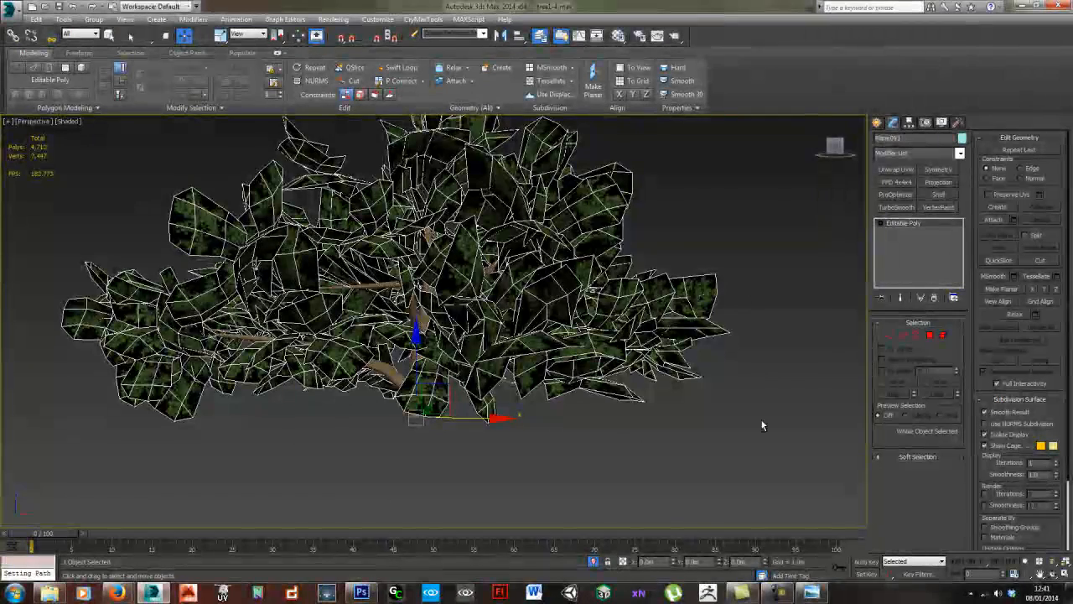
alt+middle_drag(470, 336, 550, 371)
- Examine the Diffuse Color and Opacity maps of the leaf material Material__25 in the Material Editor, and close the editor
key(m)
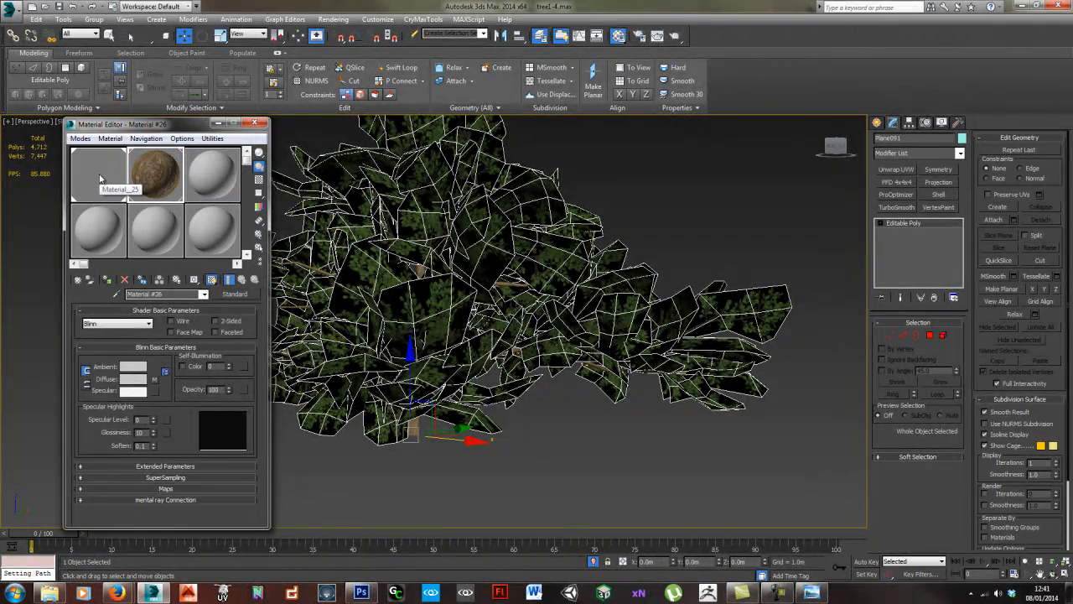
click(98, 178)
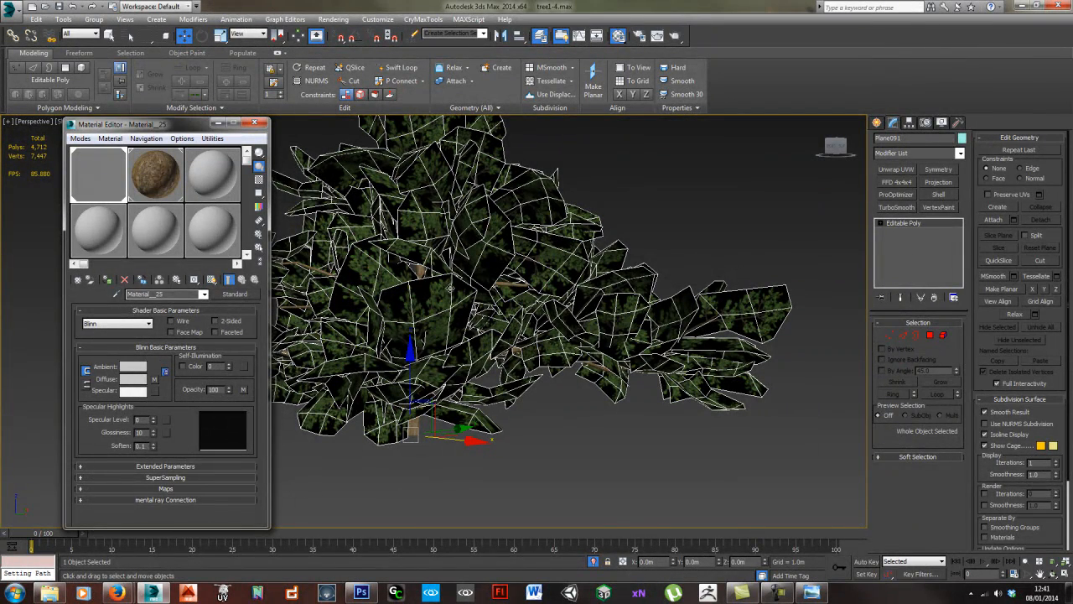
middle_drag(481, 296, 537, 295)
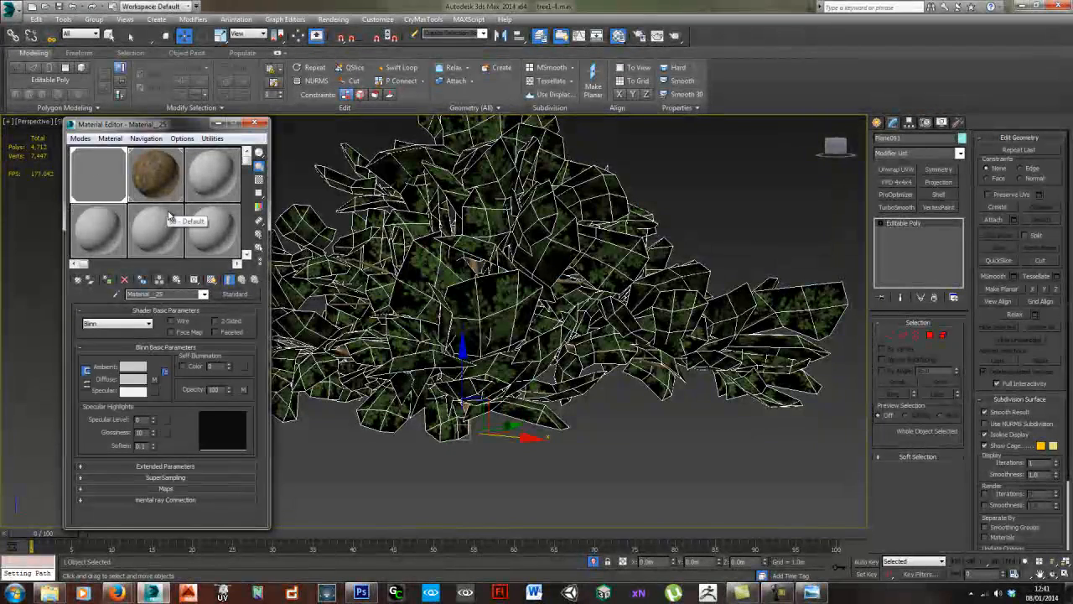
click(191, 489)
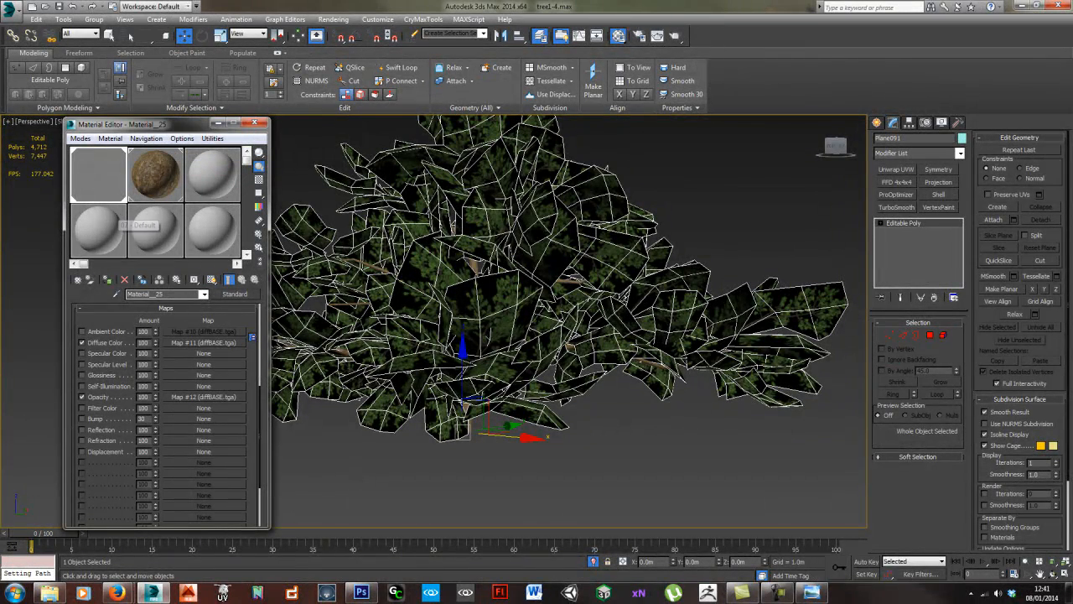
click(255, 123)
middle_drag(256, 251, 261, 254)
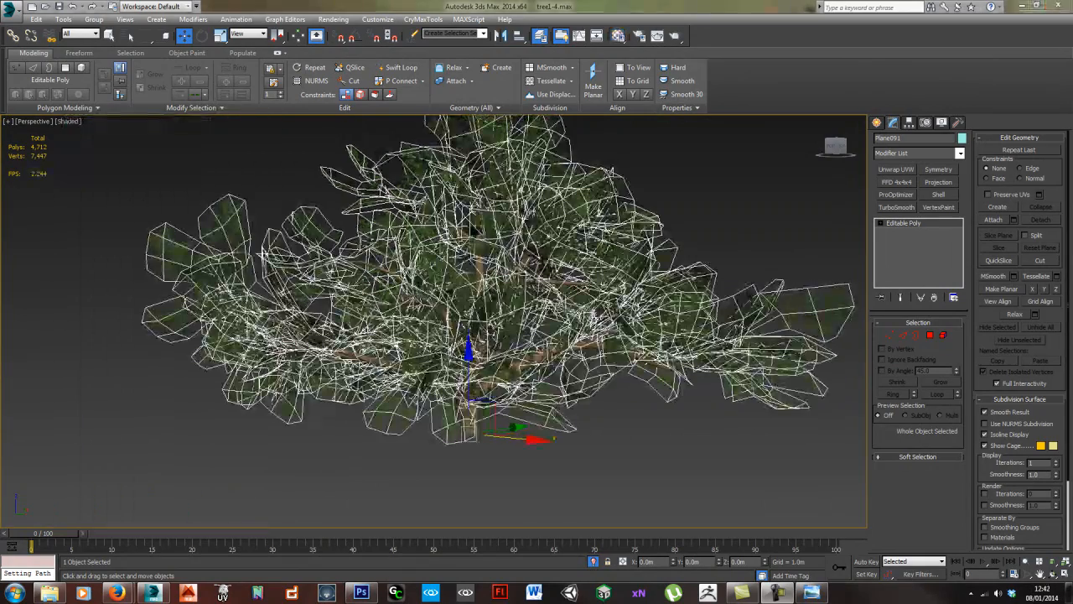
- Try moving the tree's parts apart twice, undo each move, and clear the selection
click(580, 447)
alt+middle_drag(657, 402, 532, 414)
click(429, 370)
alt+middle_drag(428, 369, 428, 410)
drag(428, 411, 677, 203)
key(ctrl+z)
alt+middle_drag(448, 468, 407, 449)
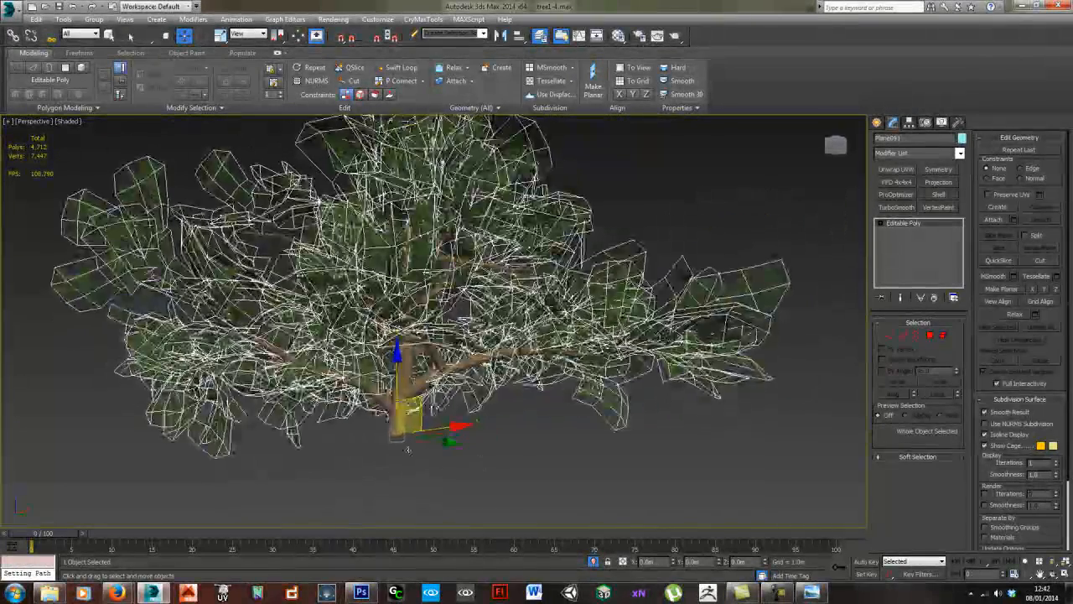
click(403, 424)
drag(428, 277, 650, 327)
key(ctrl+z)
mouse_move(530, 445)
alt+middle_down()
mouse_move(516, 479)
mouse_move(513, 455)
alt+middle_up()
click(517, 479)
- Select the trunk and foliage together and clone them as one instance beside the original tree along the X axis
scroll(529, 473, down, 5)
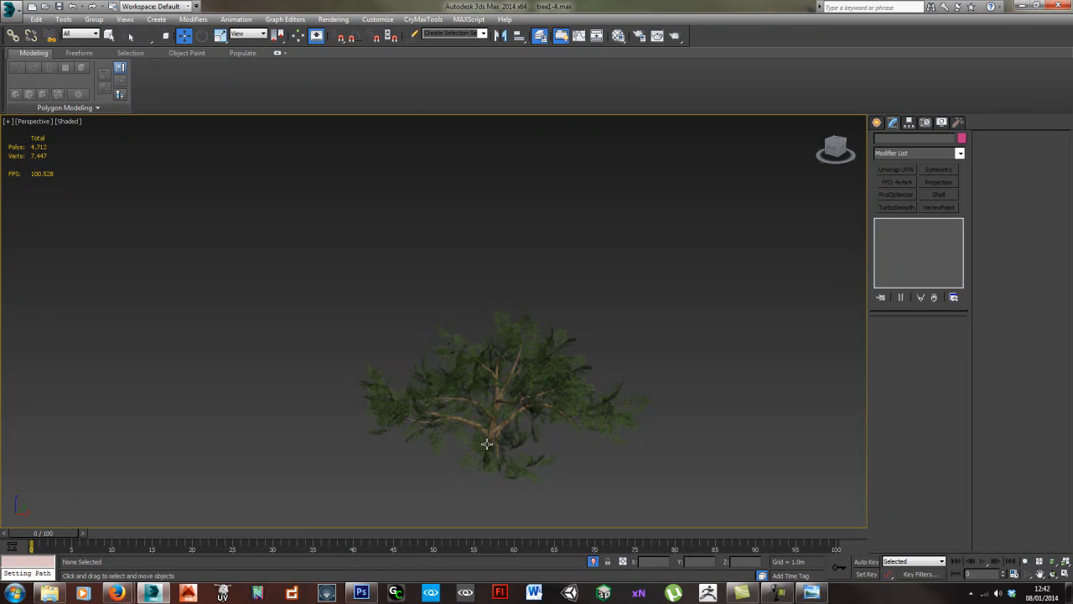
alt+middle_drag(486, 416, 453, 414)
scroll(452, 414, up, 4)
middle_drag(552, 413, 491, 386)
drag(289, 264, 524, 460)
scroll(524, 462, down, 3)
alt+middle_drag(524, 459, 506, 426)
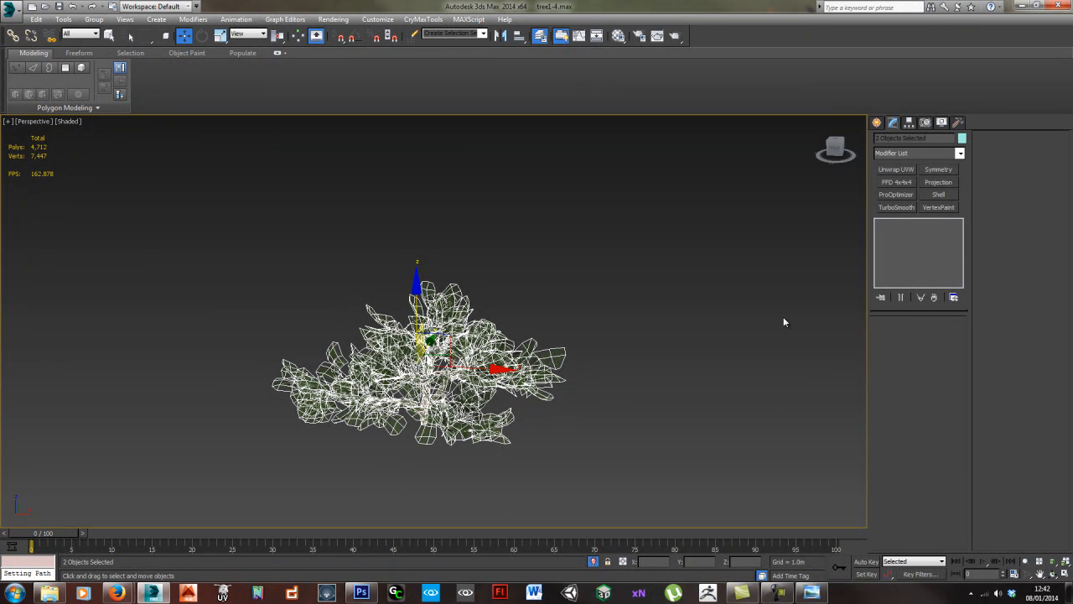
shift+drag(470, 369, 864, 367)
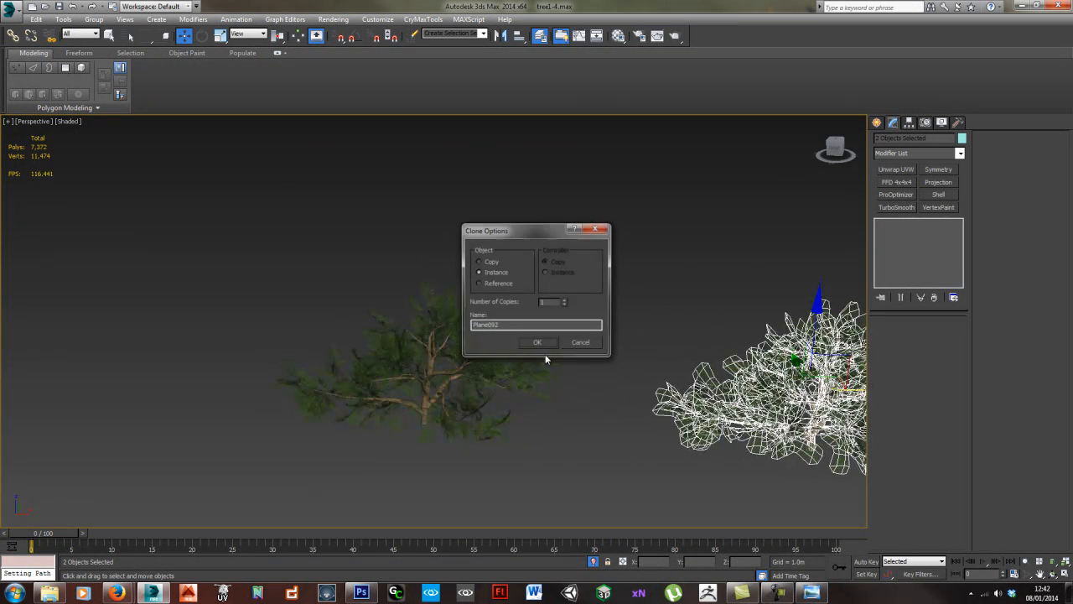
click(535, 343)
middle_drag(536, 343, 301, 322)
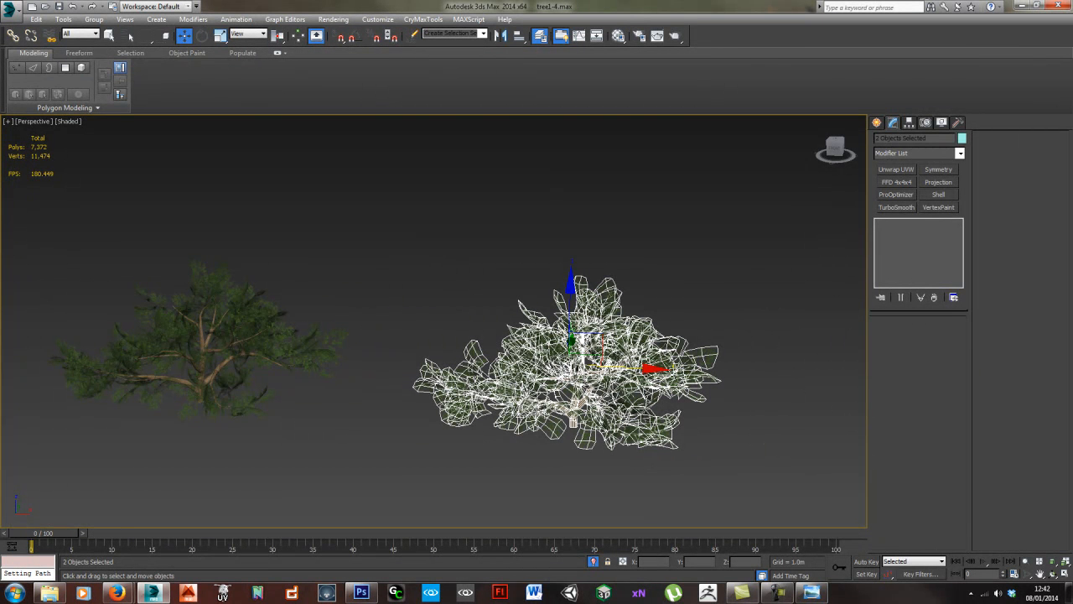
- Remove the original tree's trunk and foliage from the view, leaving only the instanced copy
key(alt+q)
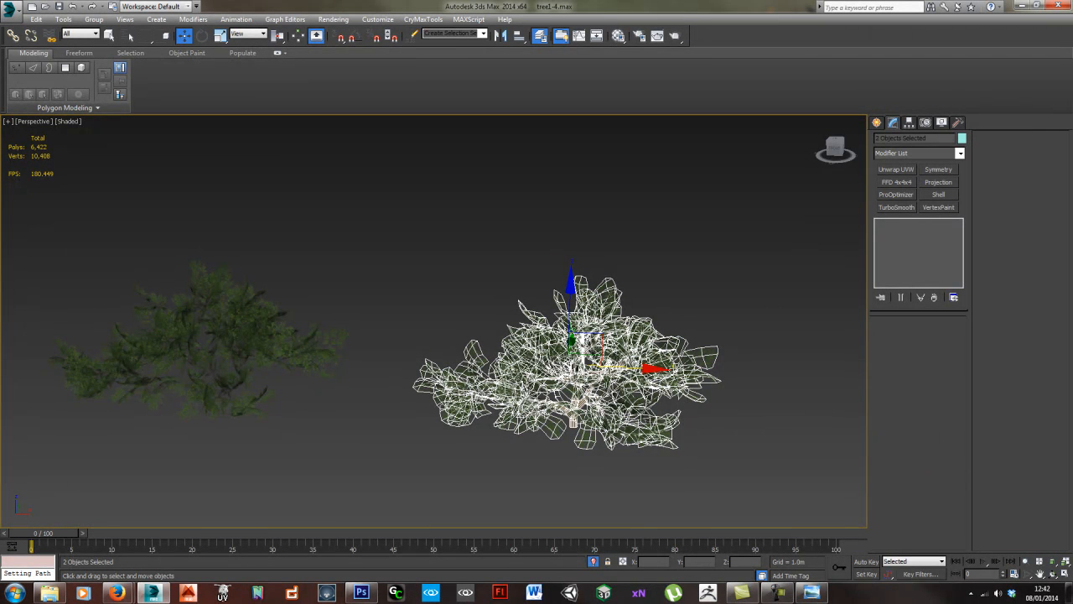
key(alt+q)
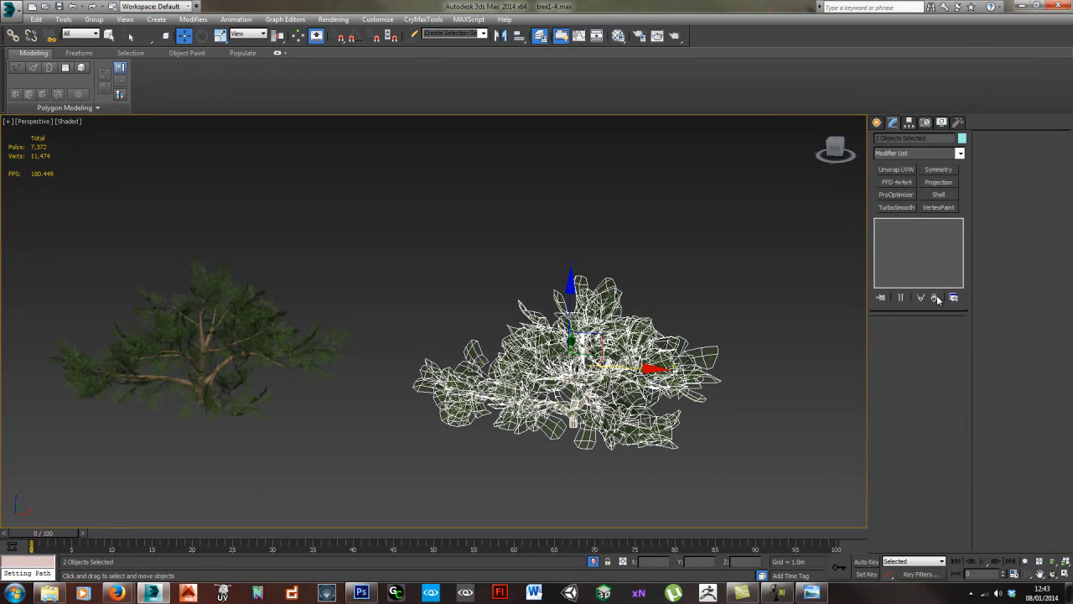
click(285, 340)
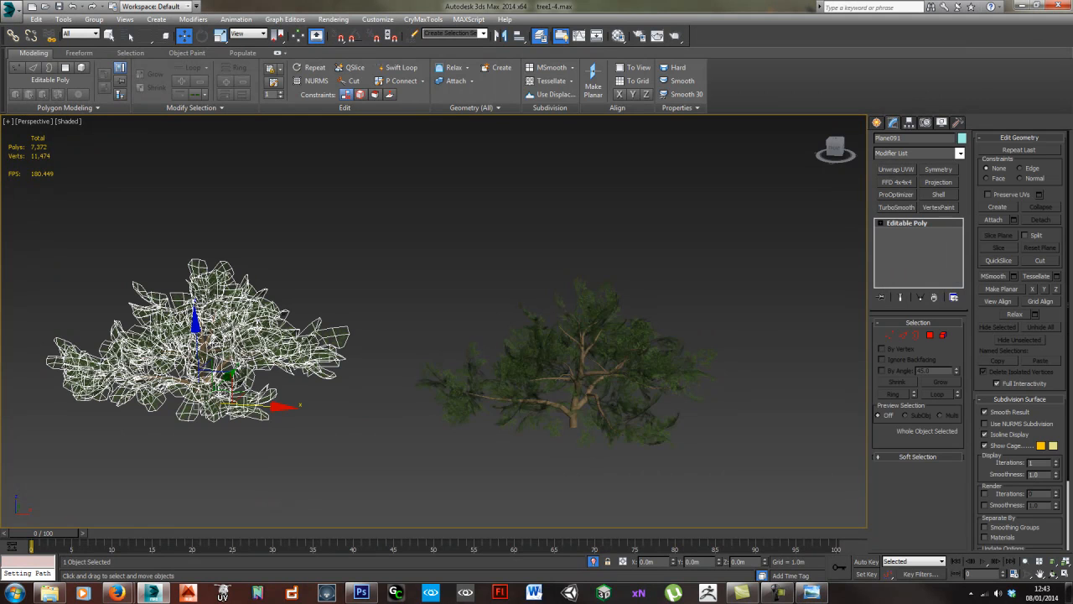
key(Delete)
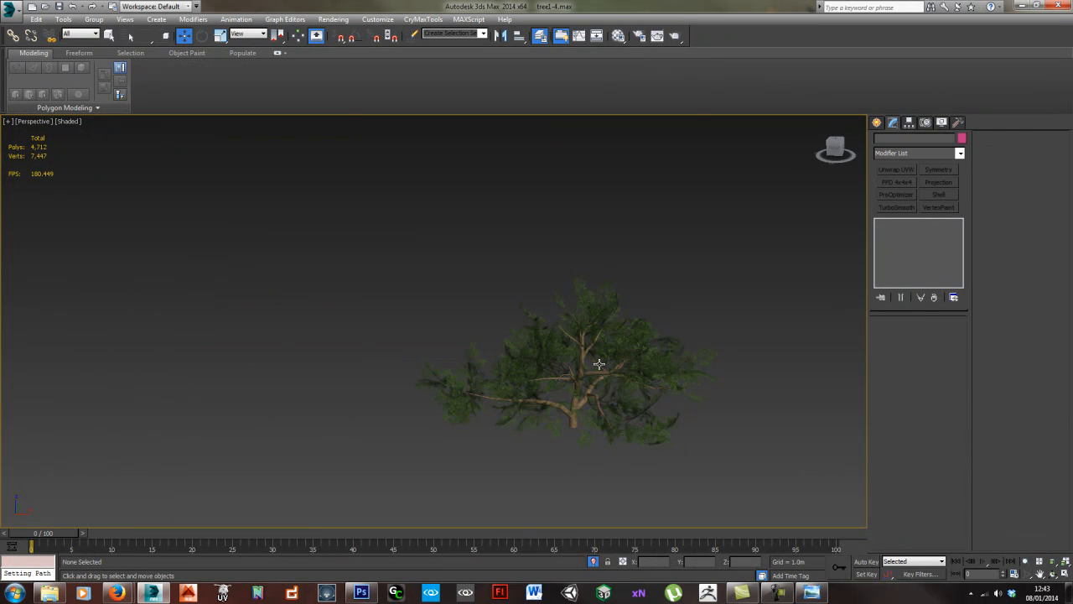
- Attach the copied foliage to the copied trunk, using Match Material IDs to Material with Condense Material and IDs on
click(598, 364)
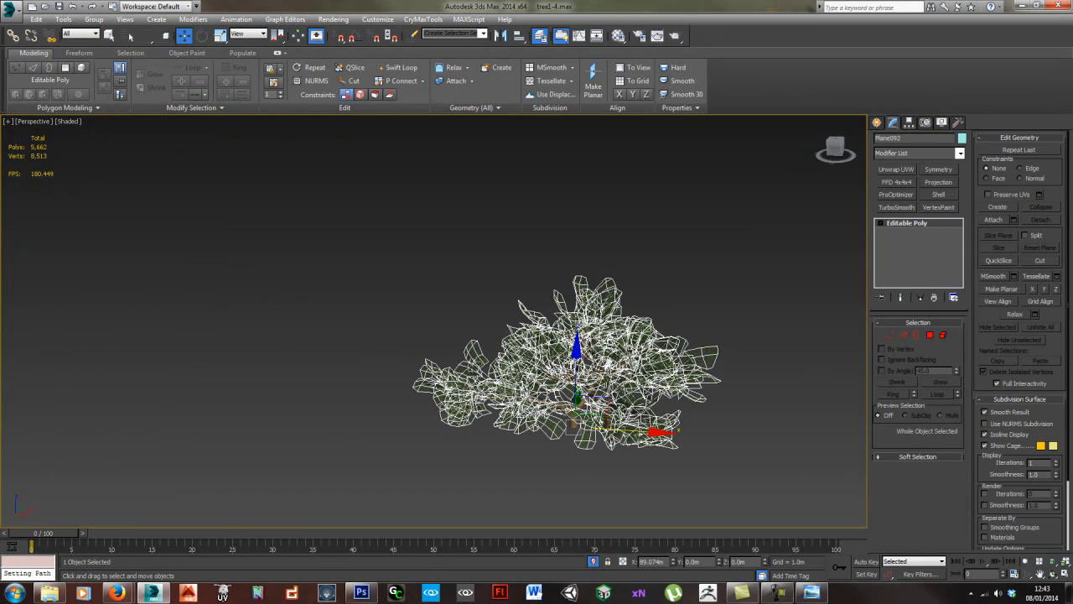
middle_drag(635, 422, 608, 397)
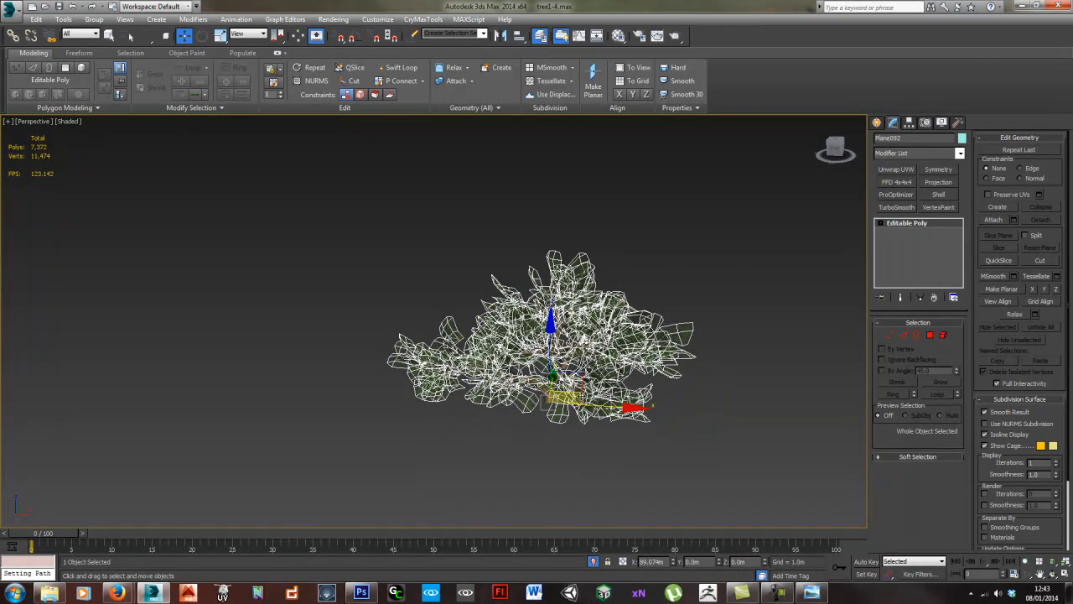
alt+middle_drag(572, 430, 541, 360)
click(549, 398)
scroll(570, 407, up, 5)
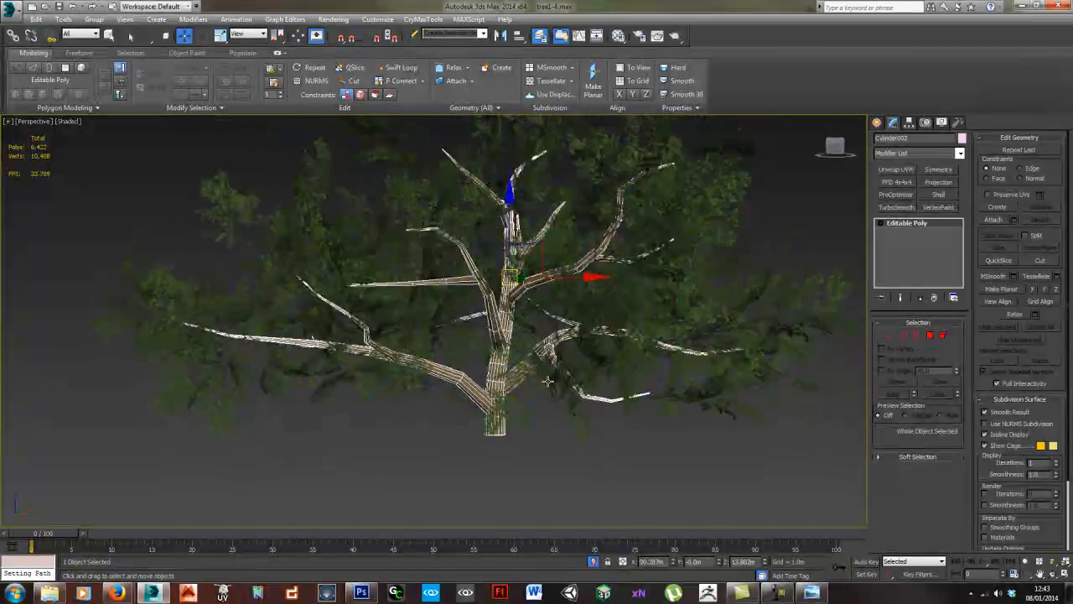
click(994, 220)
click(644, 292)
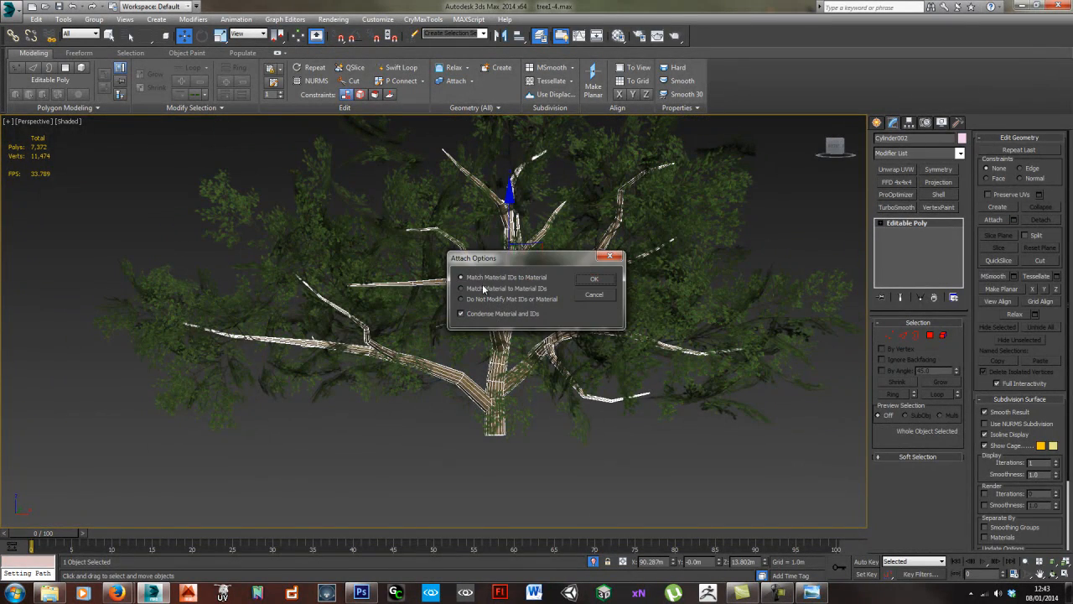
click(572, 278)
alt+middle_drag(590, 401, 643, 477)
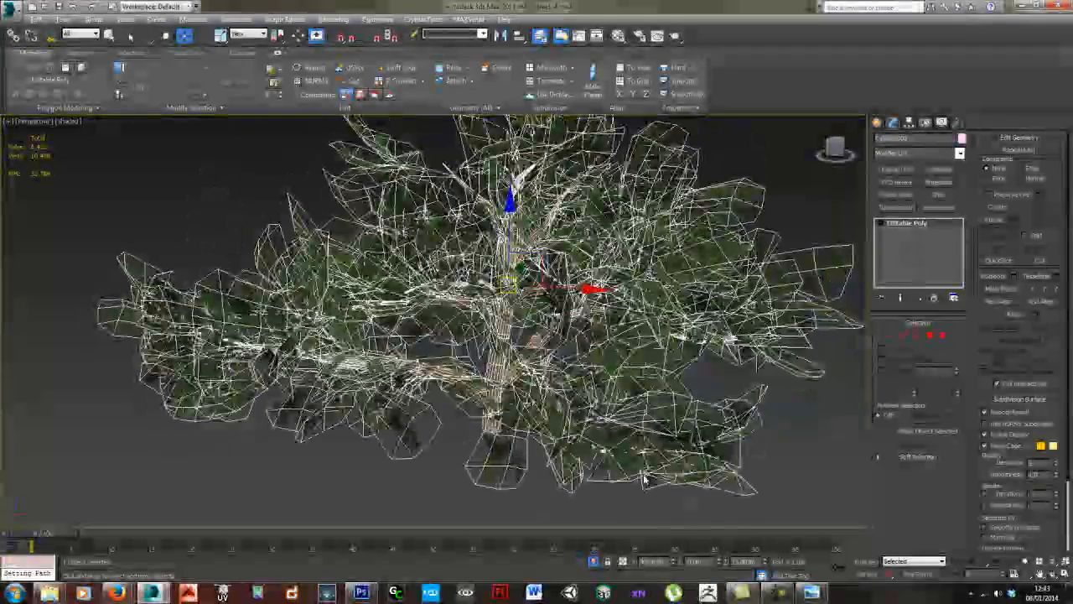
- Examine the combined tree from near, far and different angles to check how its trunk and foliage sit together
click(764, 450)
scroll(659, 393, down, 3)
click(621, 400)
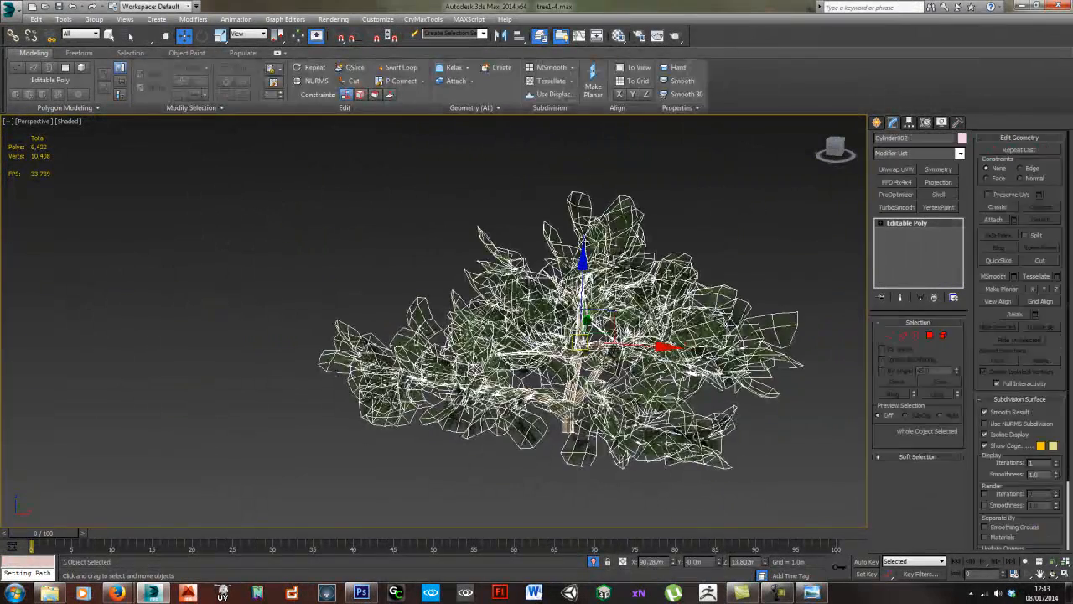
scroll(578, 393, down, 4)
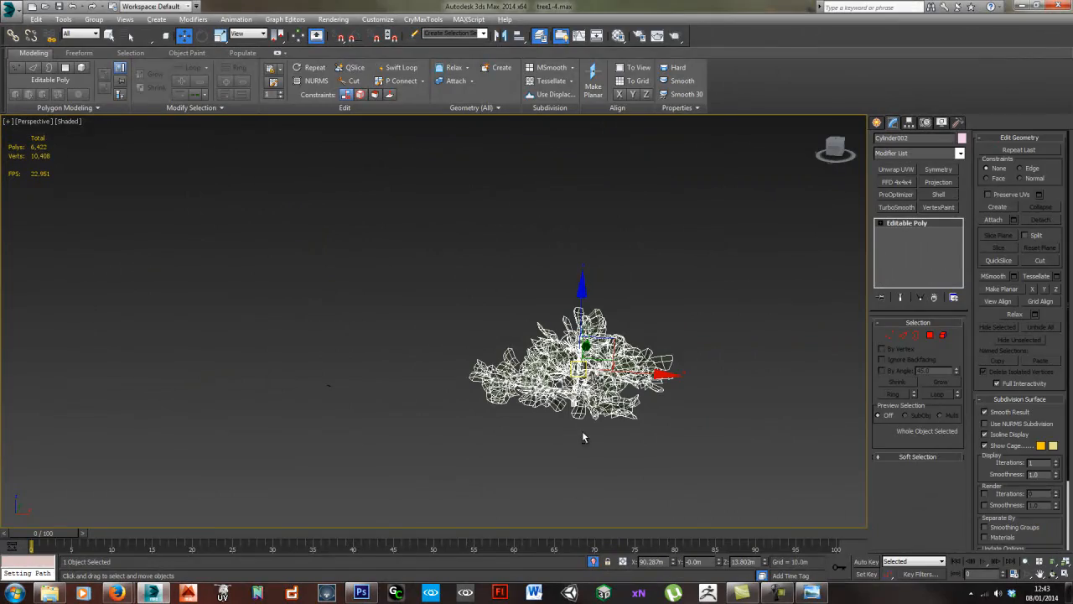
click(580, 409)
click(566, 390)
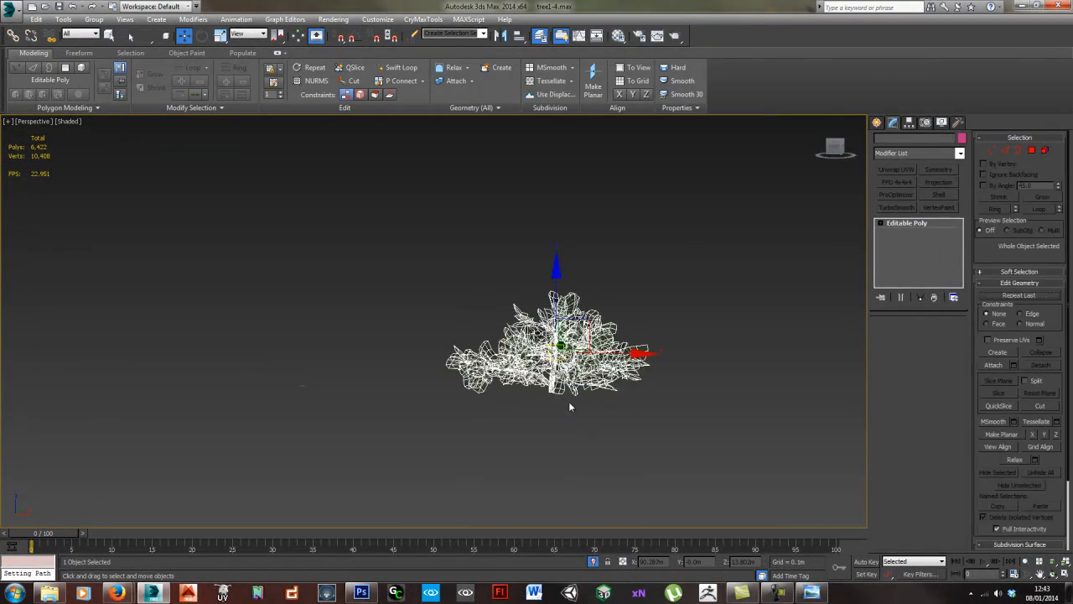
scroll(570, 381, up, 5)
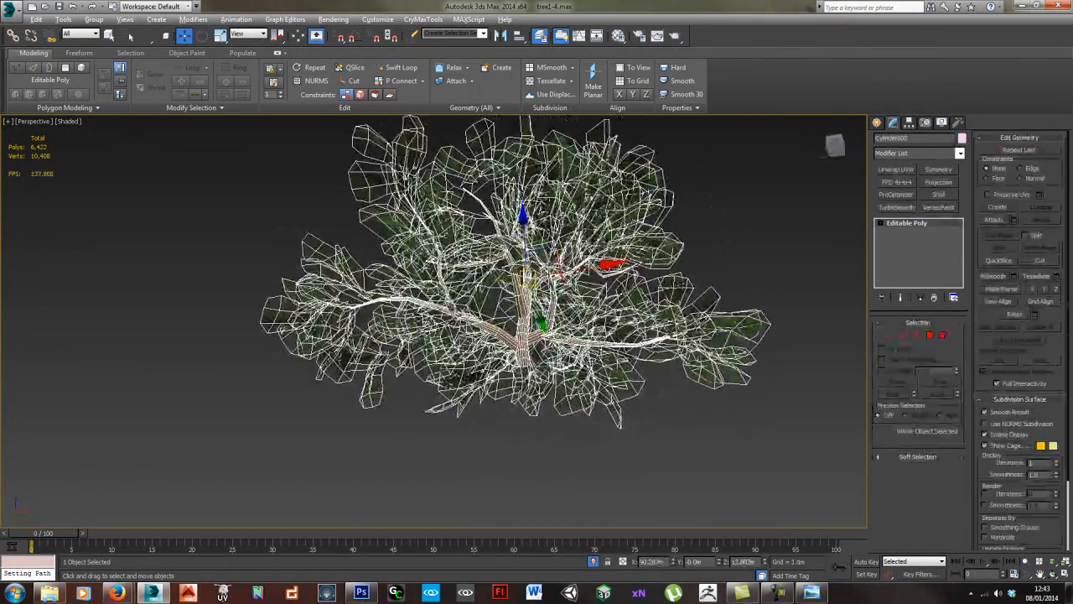
alt+middle_drag(540, 379, 568, 363)
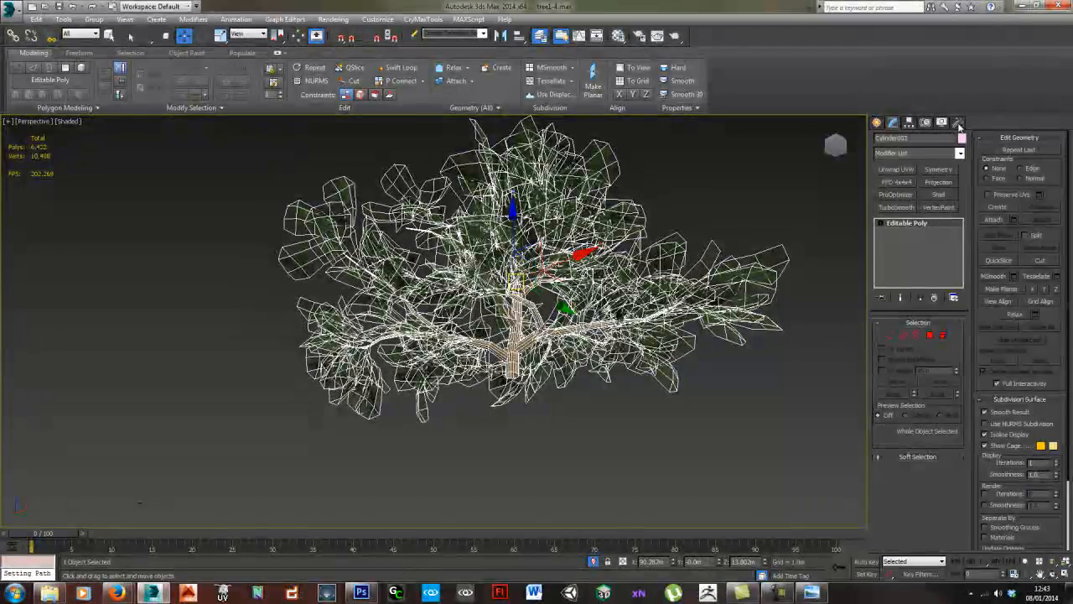
- Move only the tree's pivot point down to the middle of the trunk's base, leaving the geometry in place
click(908, 123)
click(919, 192)
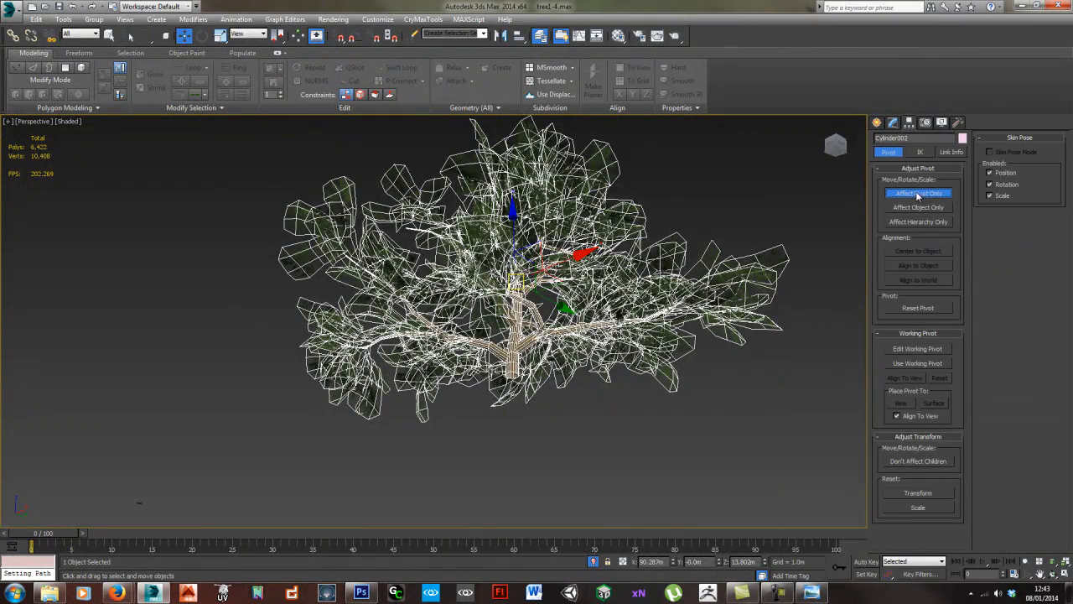
alt+middle_drag(597, 273, 572, 265)
drag(537, 265, 535, 360)
middle_drag(535, 360, 477, 320)
scroll(478, 411, up, 6)
scroll(463, 412, up, 5)
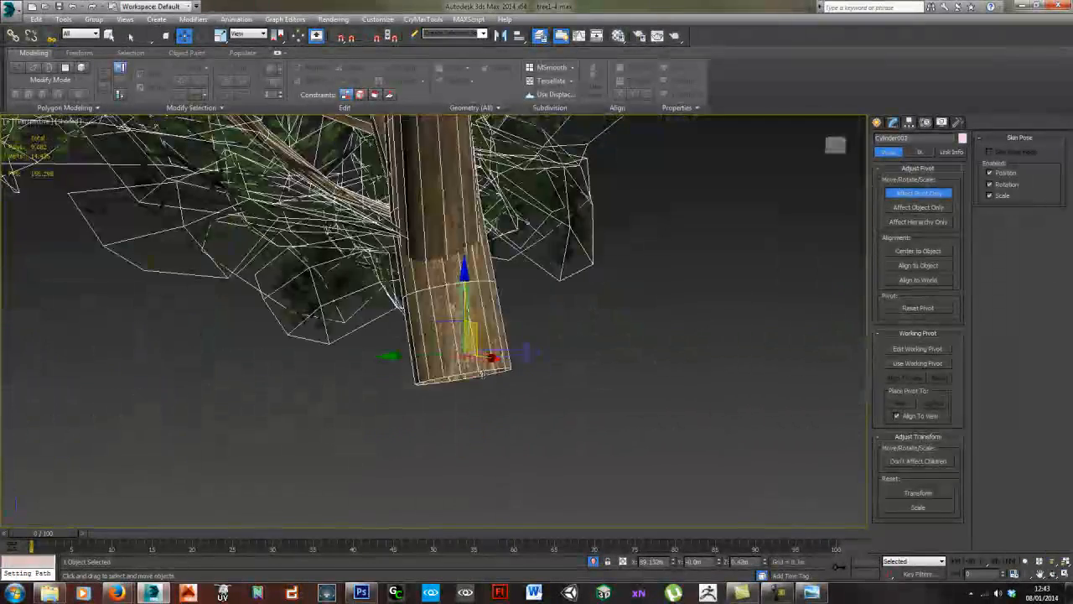
drag(476, 320, 470, 331)
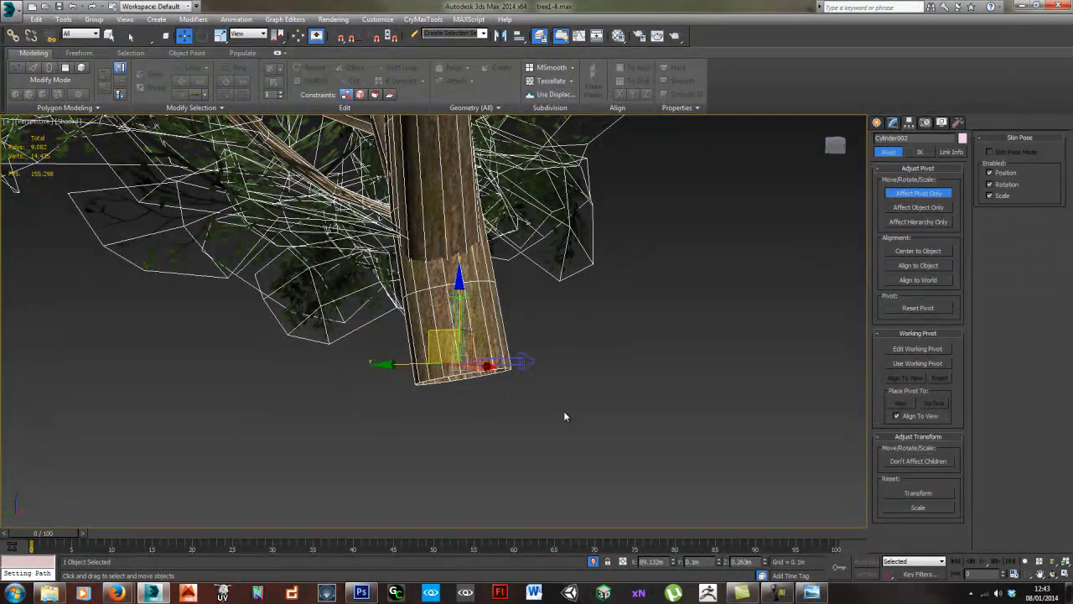
- Select the vertices around the trunk's bottom edge, rotate them to level the base, and leave vertex editing
key(1)
drag(598, 437, 394, 354)
key(e)
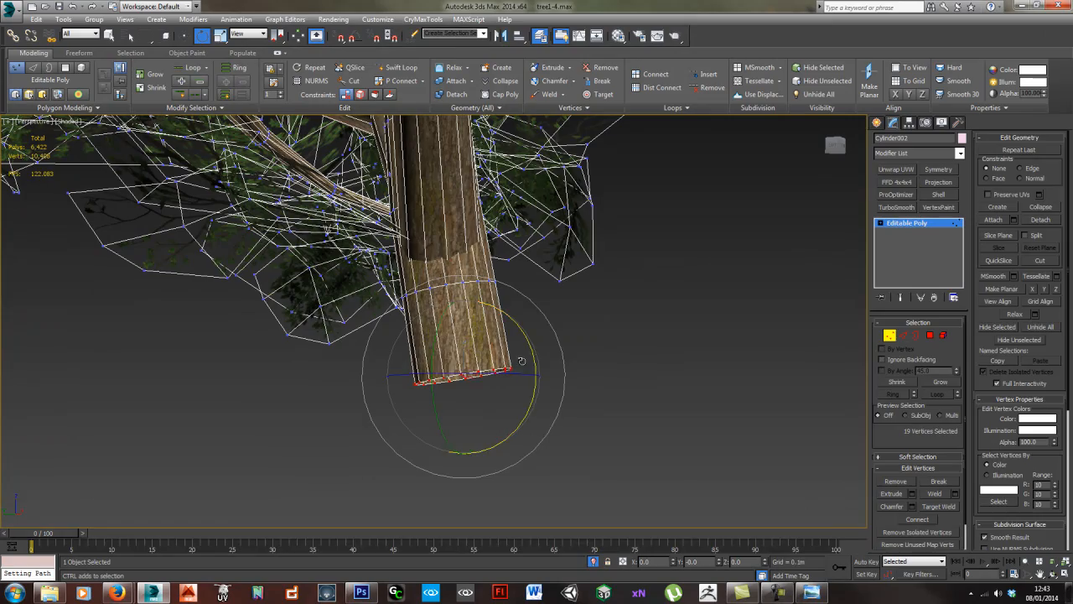
key(w)
alt+middle_drag(617, 377, 480, 371)
click(891, 336)
click(590, 394)
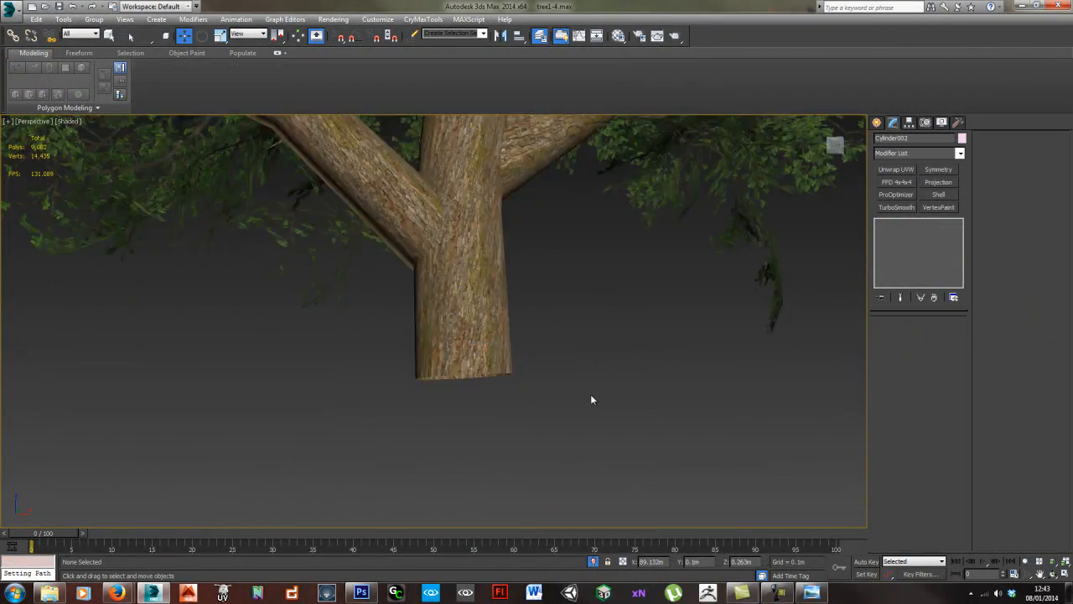
- Place the whole tree at the world origin by setting its X, Y and Z position to 0
scroll(592, 390, down, 5)
alt+middle_drag(596, 360, 553, 360)
scroll(543, 360, down, 7)
click(543, 360)
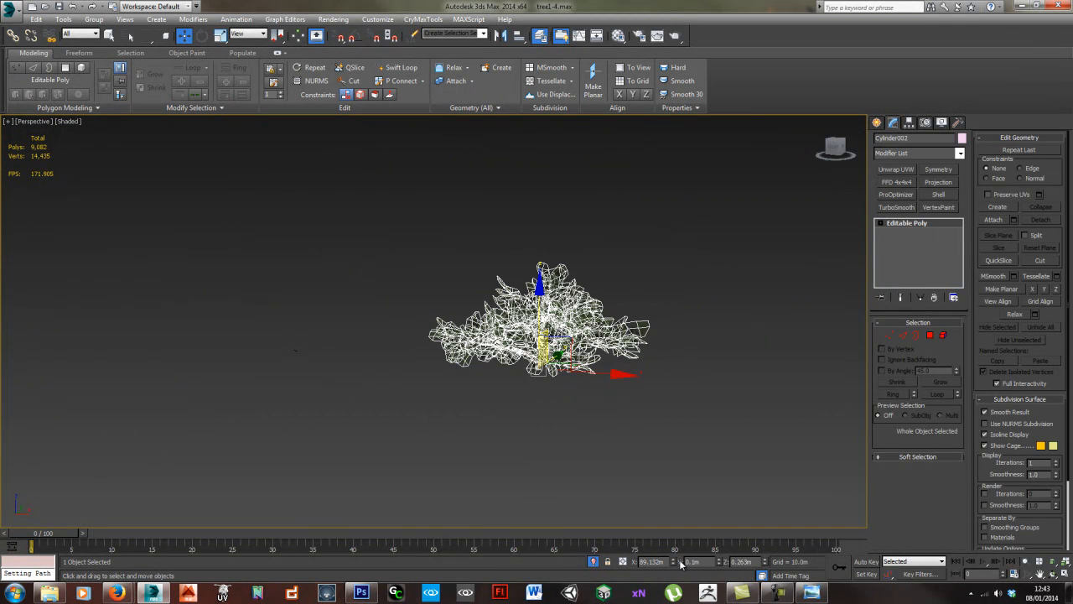
right_click(673, 561)
right_click(719, 561)
right_click(766, 562)
key(z)
- Clear the selection and inspect the shaded tree's trunk, branches and foliage from several angles
alt+middle_drag(508, 233, 579, 277)
scroll(562, 335, up, 5)
alt+middle_drag(554, 394, 574, 468)
scroll(445, 343, down, 5)
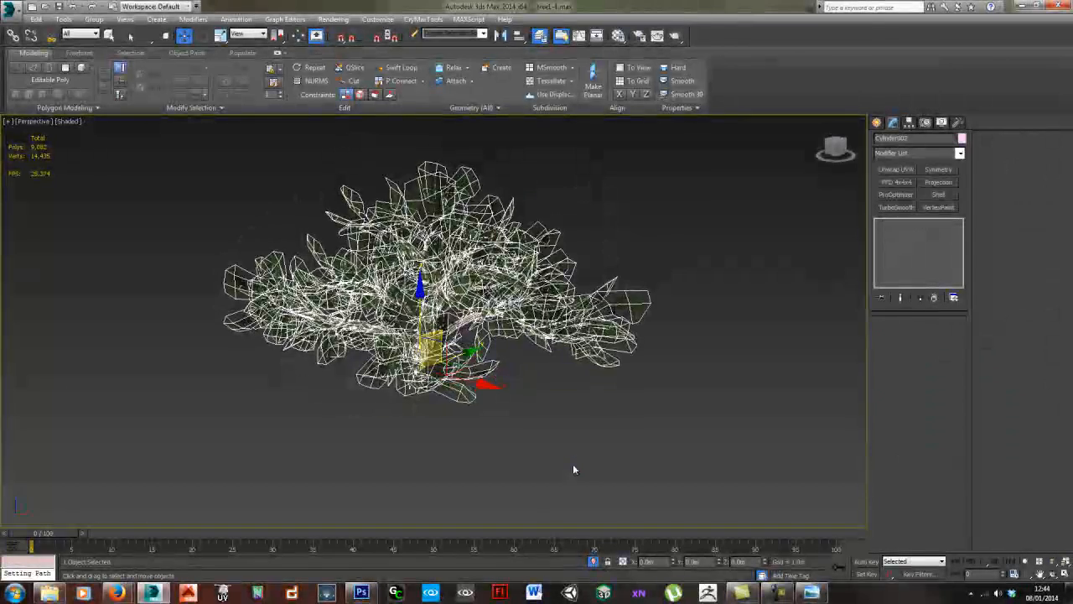
click(573, 469)
scroll(467, 400, up, 4)
alt+middle_drag(496, 402, 379, 386)
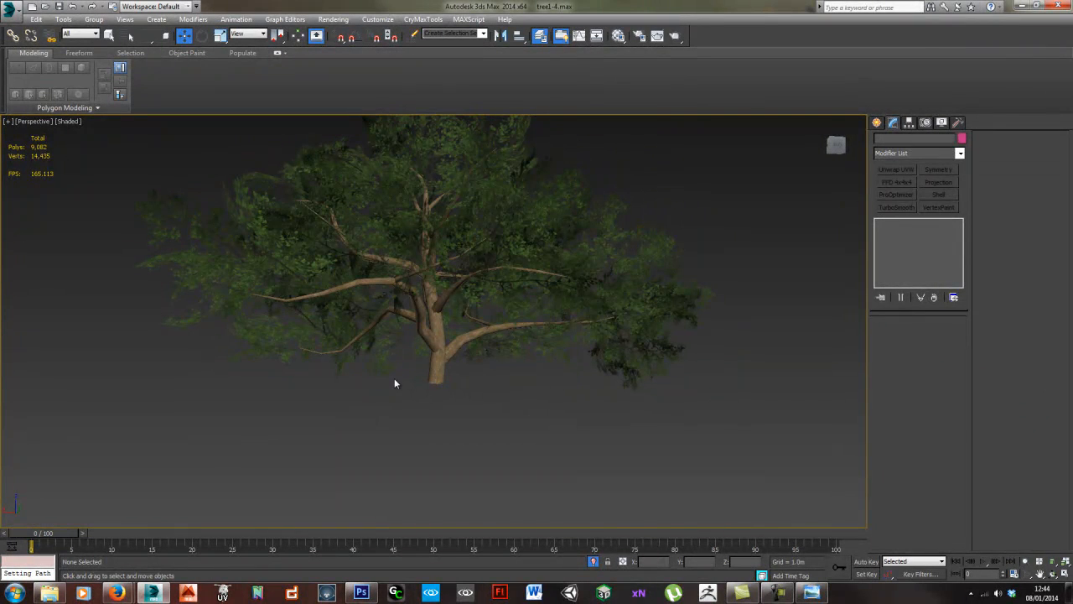